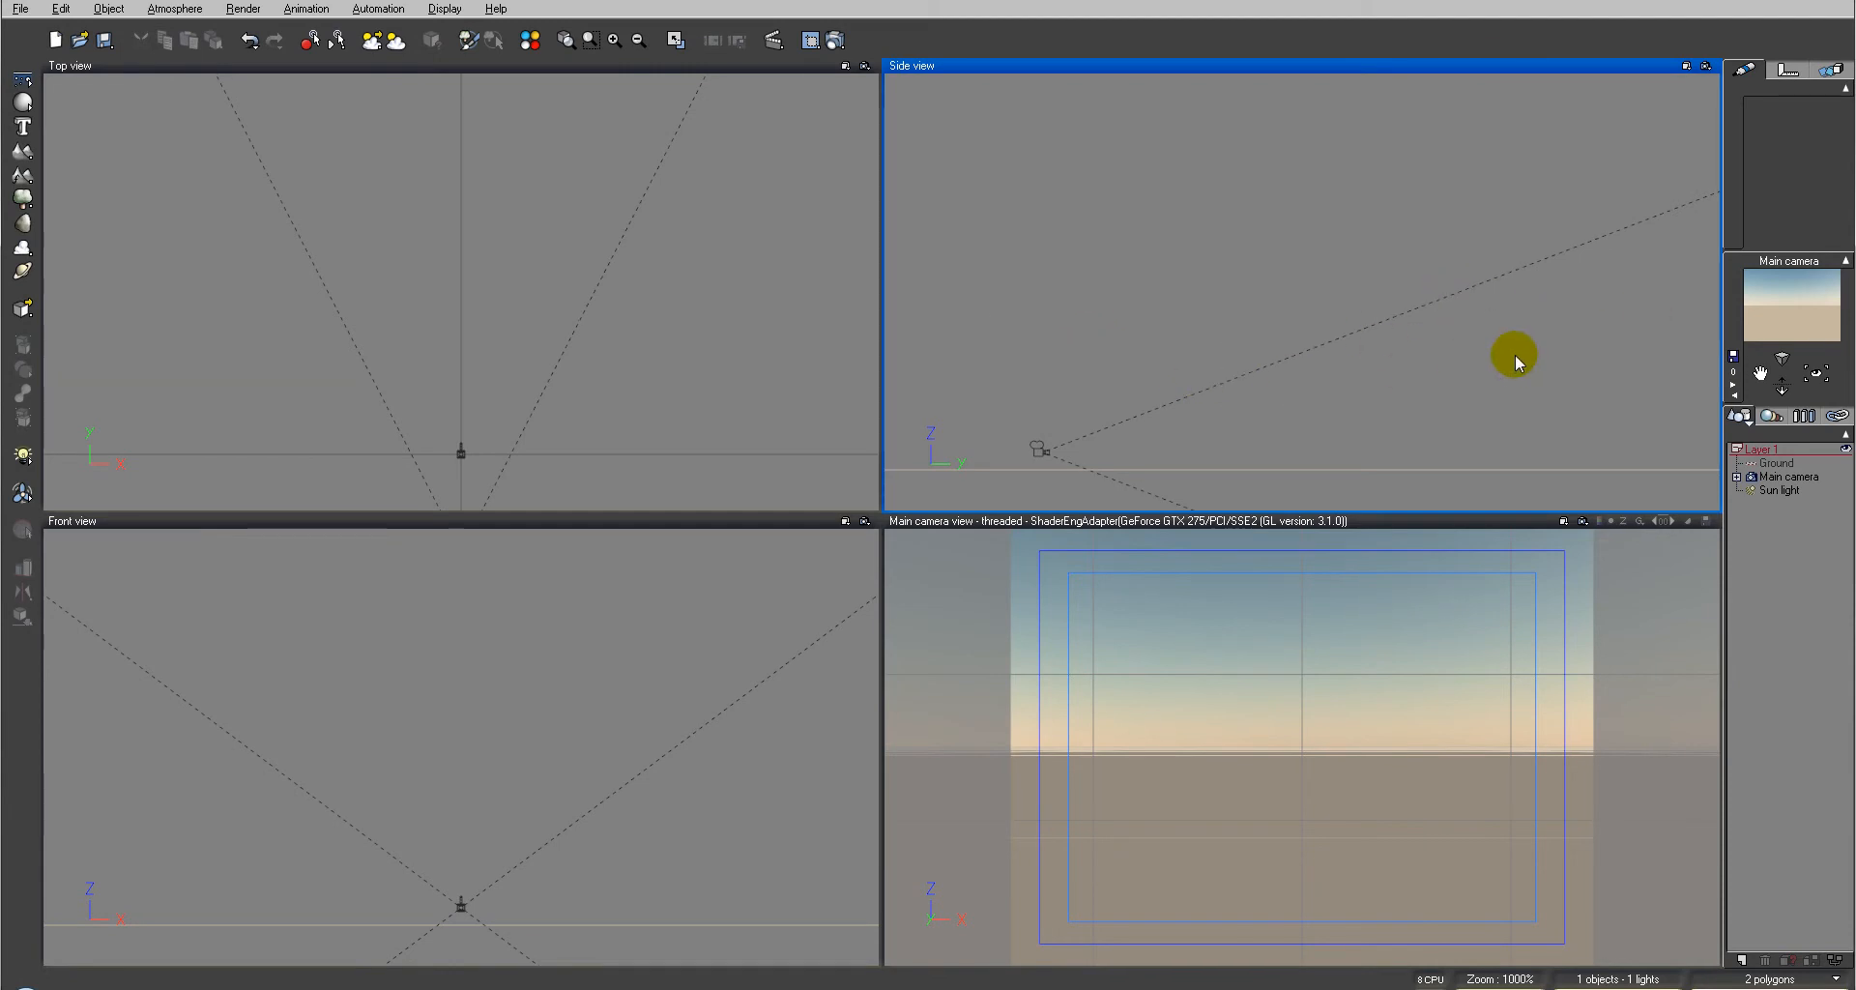
Add a procedural terrain to the scene
left_click(613, 389)
left_click_drag(613, 390, 584, 344)
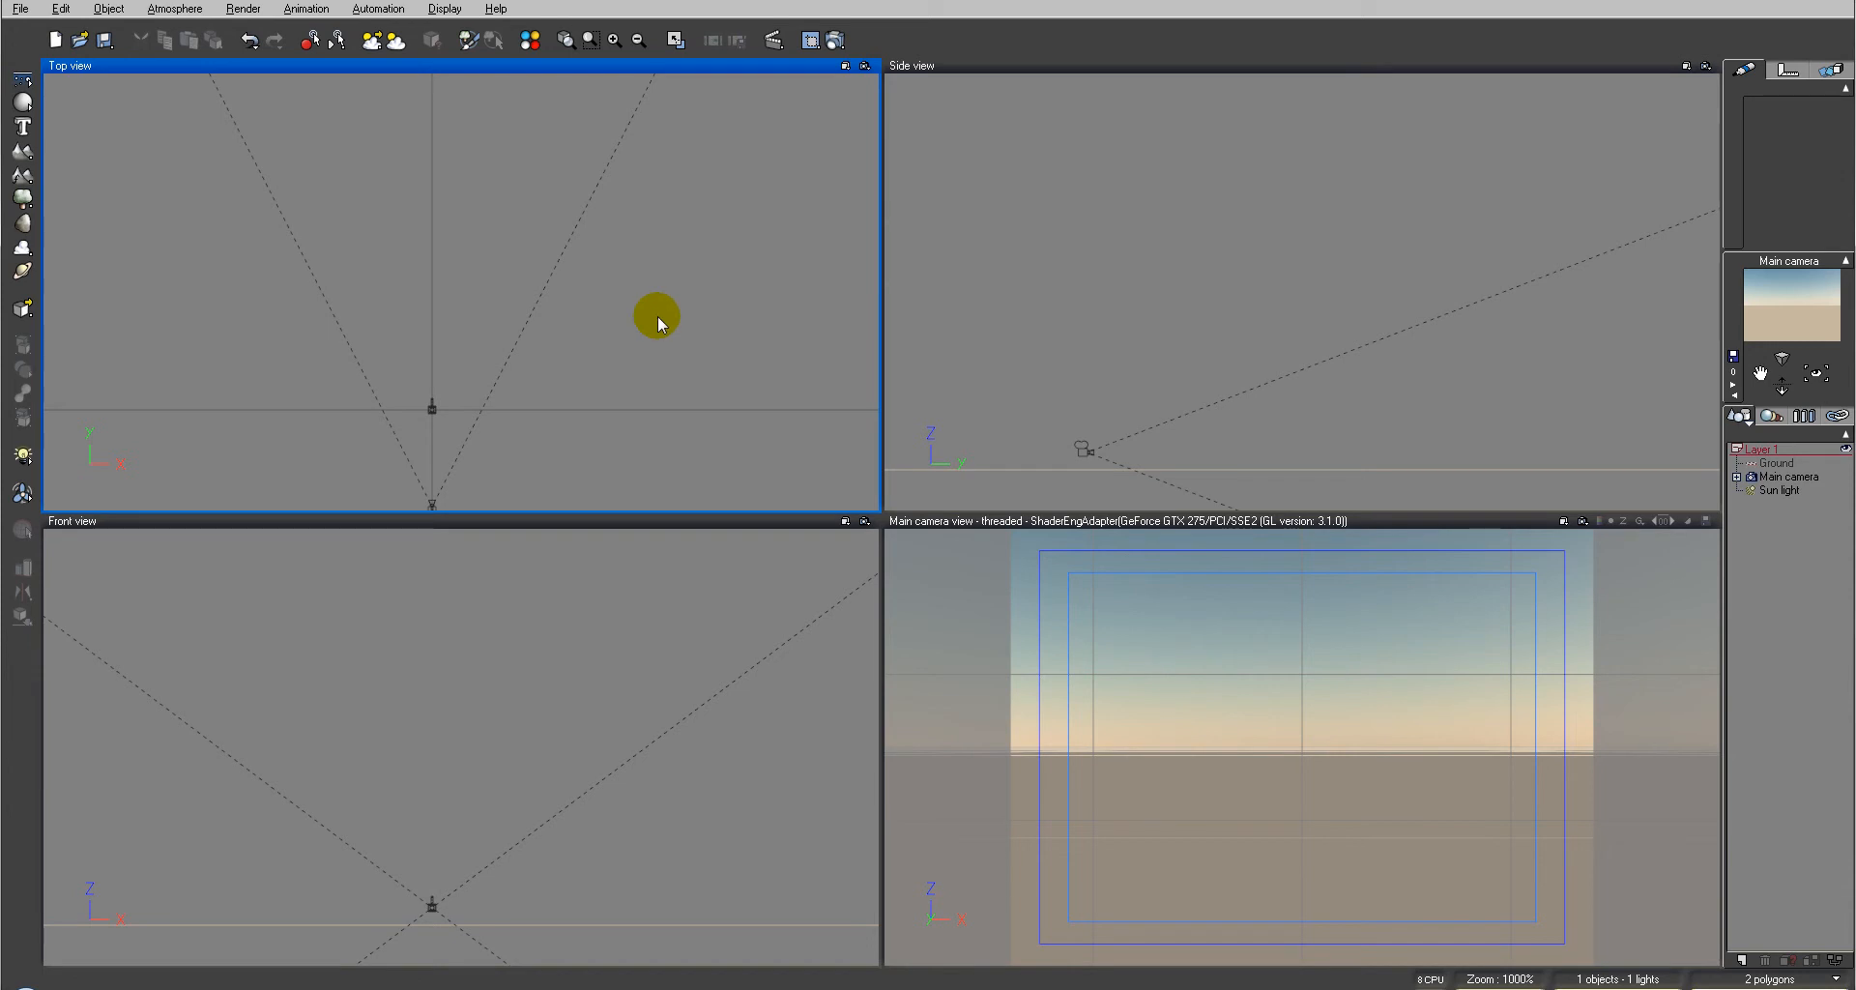
right_click_drag(479, 209, 583, 199)
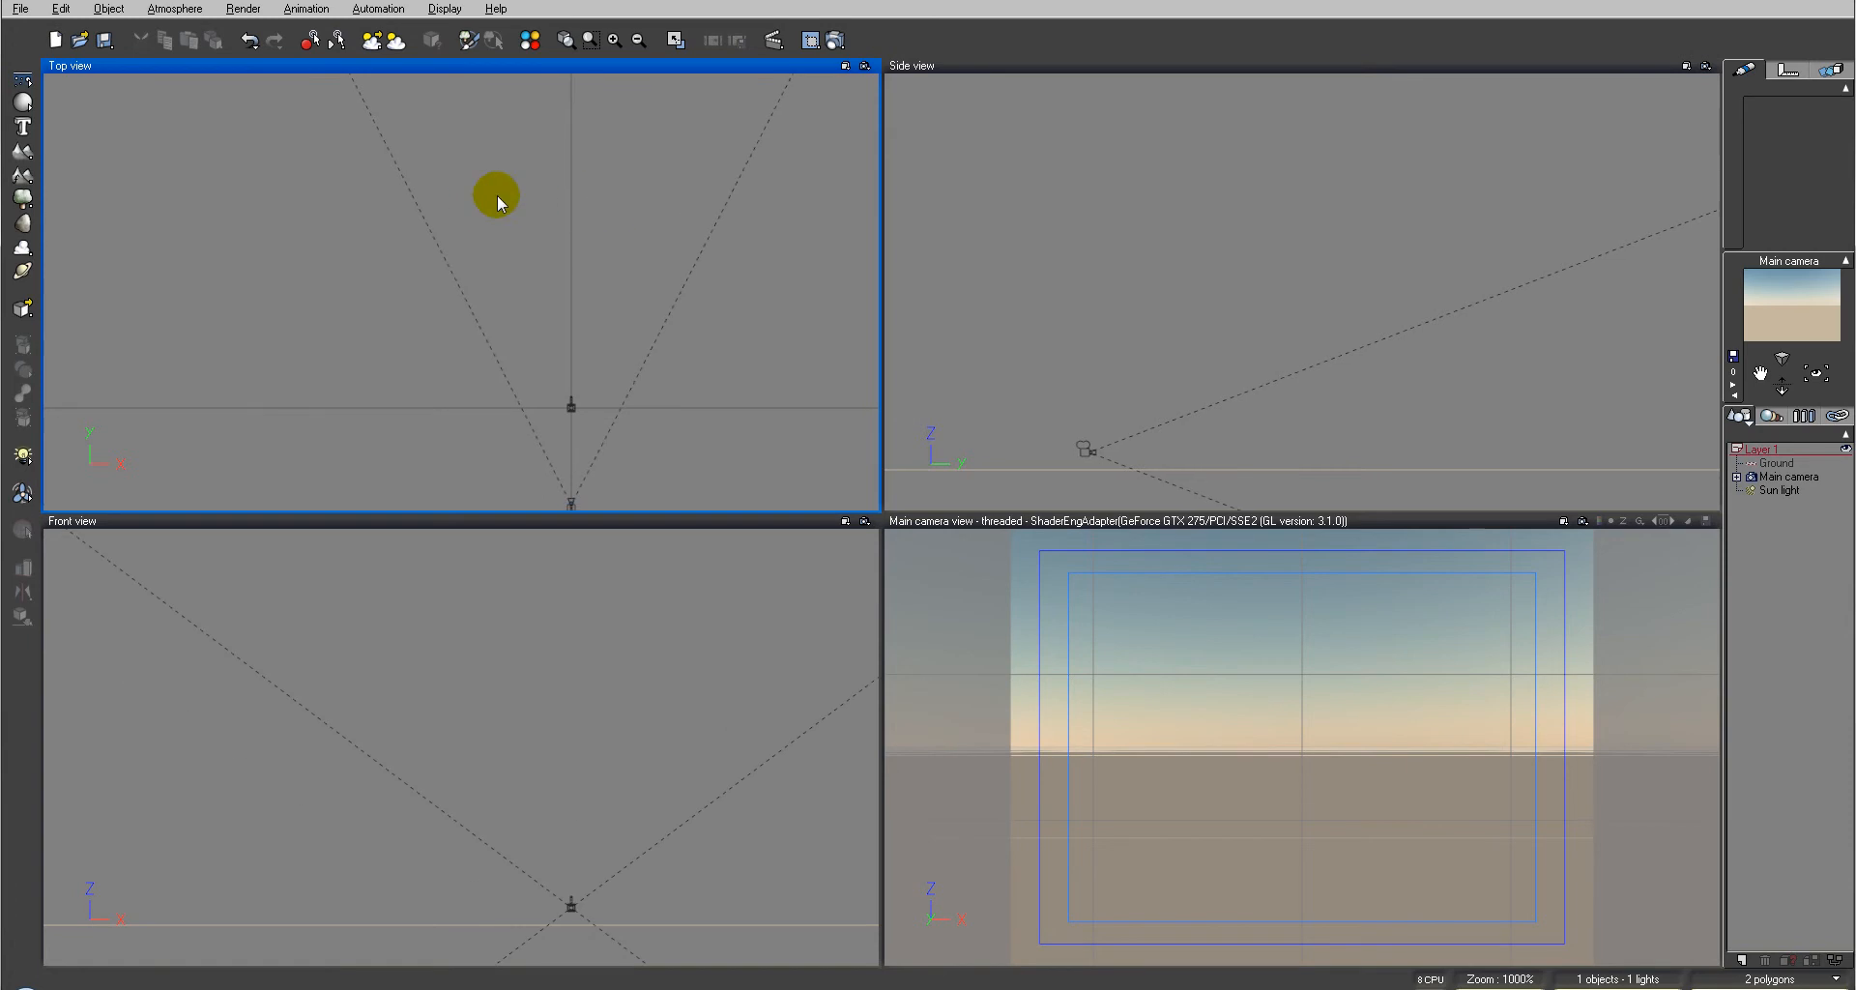
left_click(21, 175)
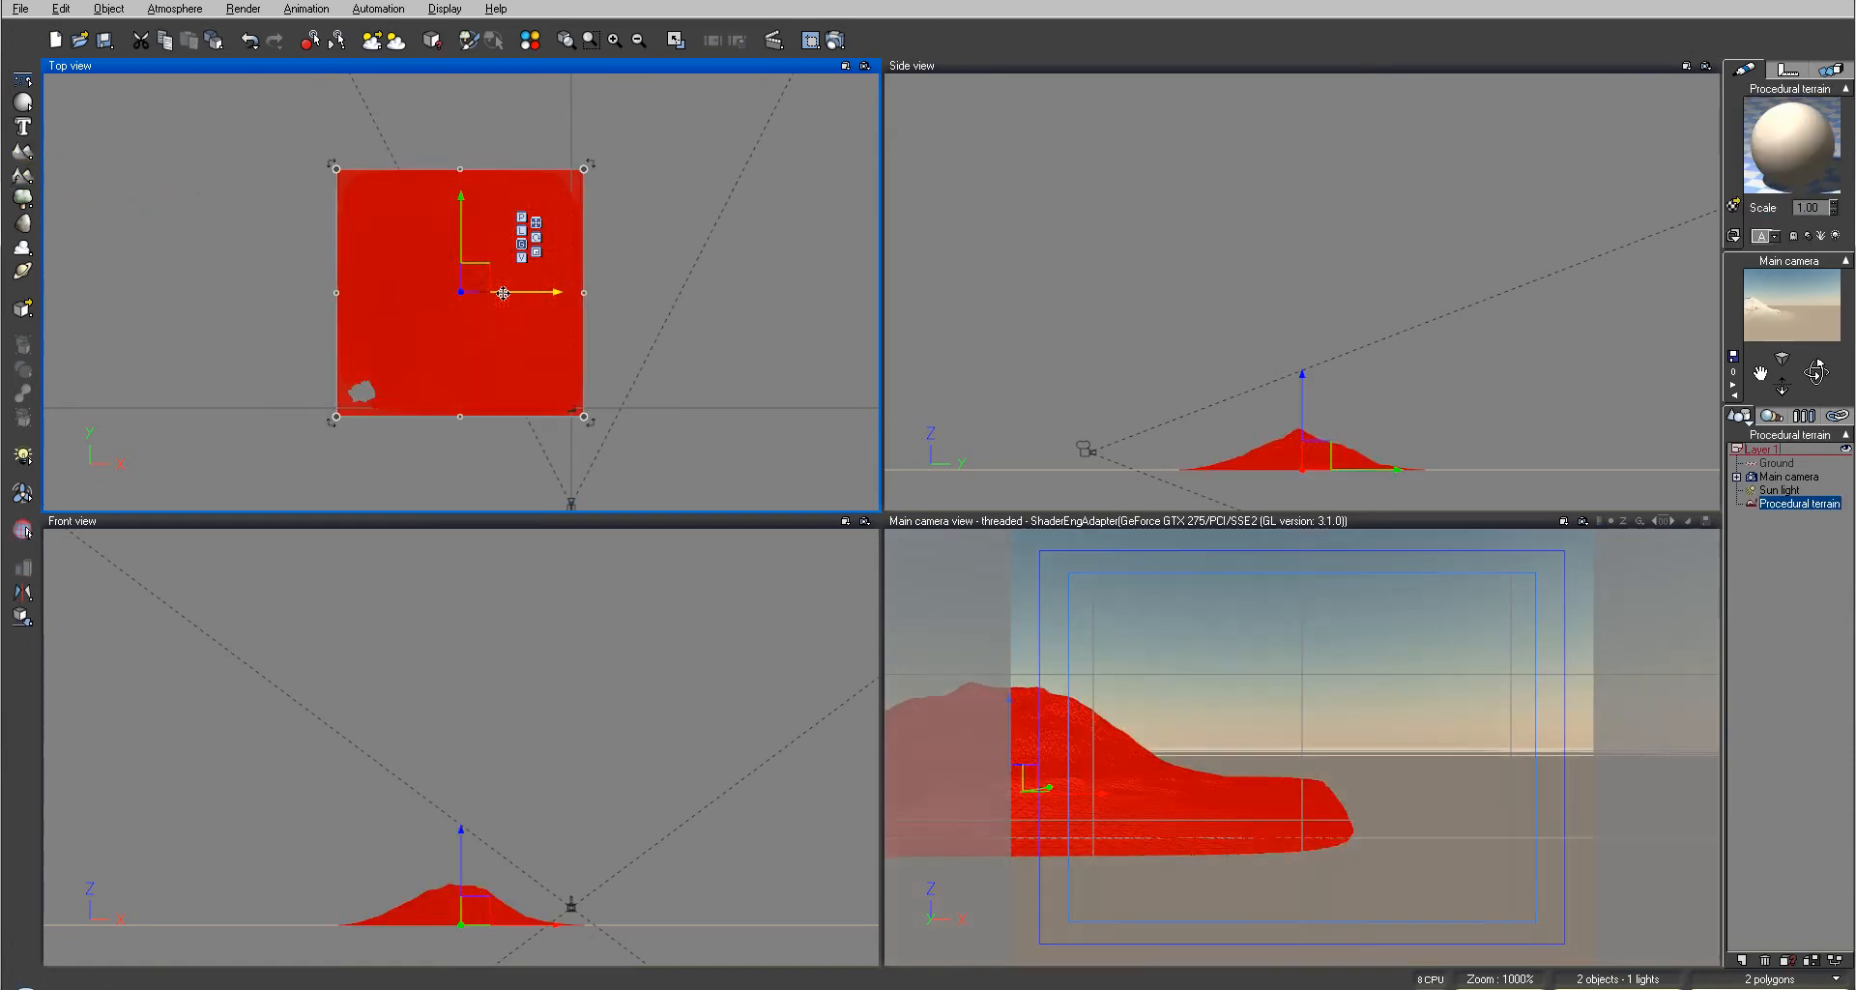
Enlarge the procedural terrain in the top view and place it in front of the main camera
scroll(560, 296, "down", 10)
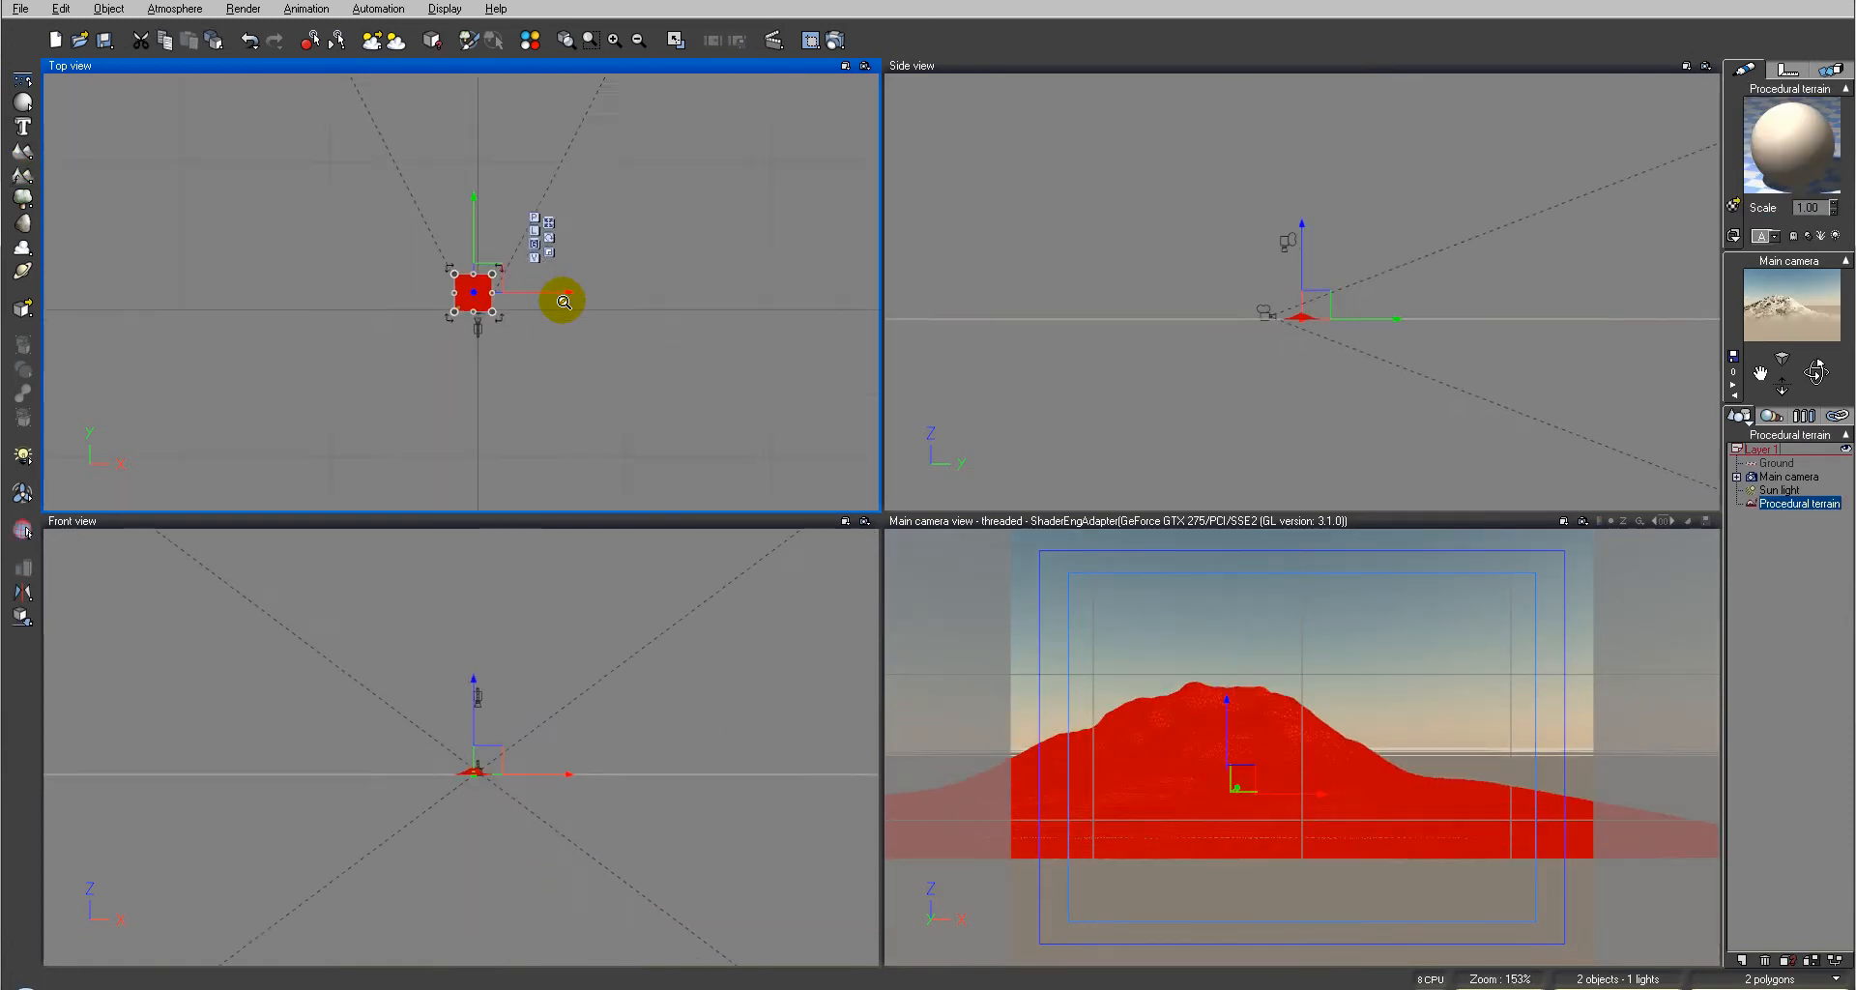
left_click_drag(483, 277, 767, 108)
right_click_drag(761, 117, 788, 358)
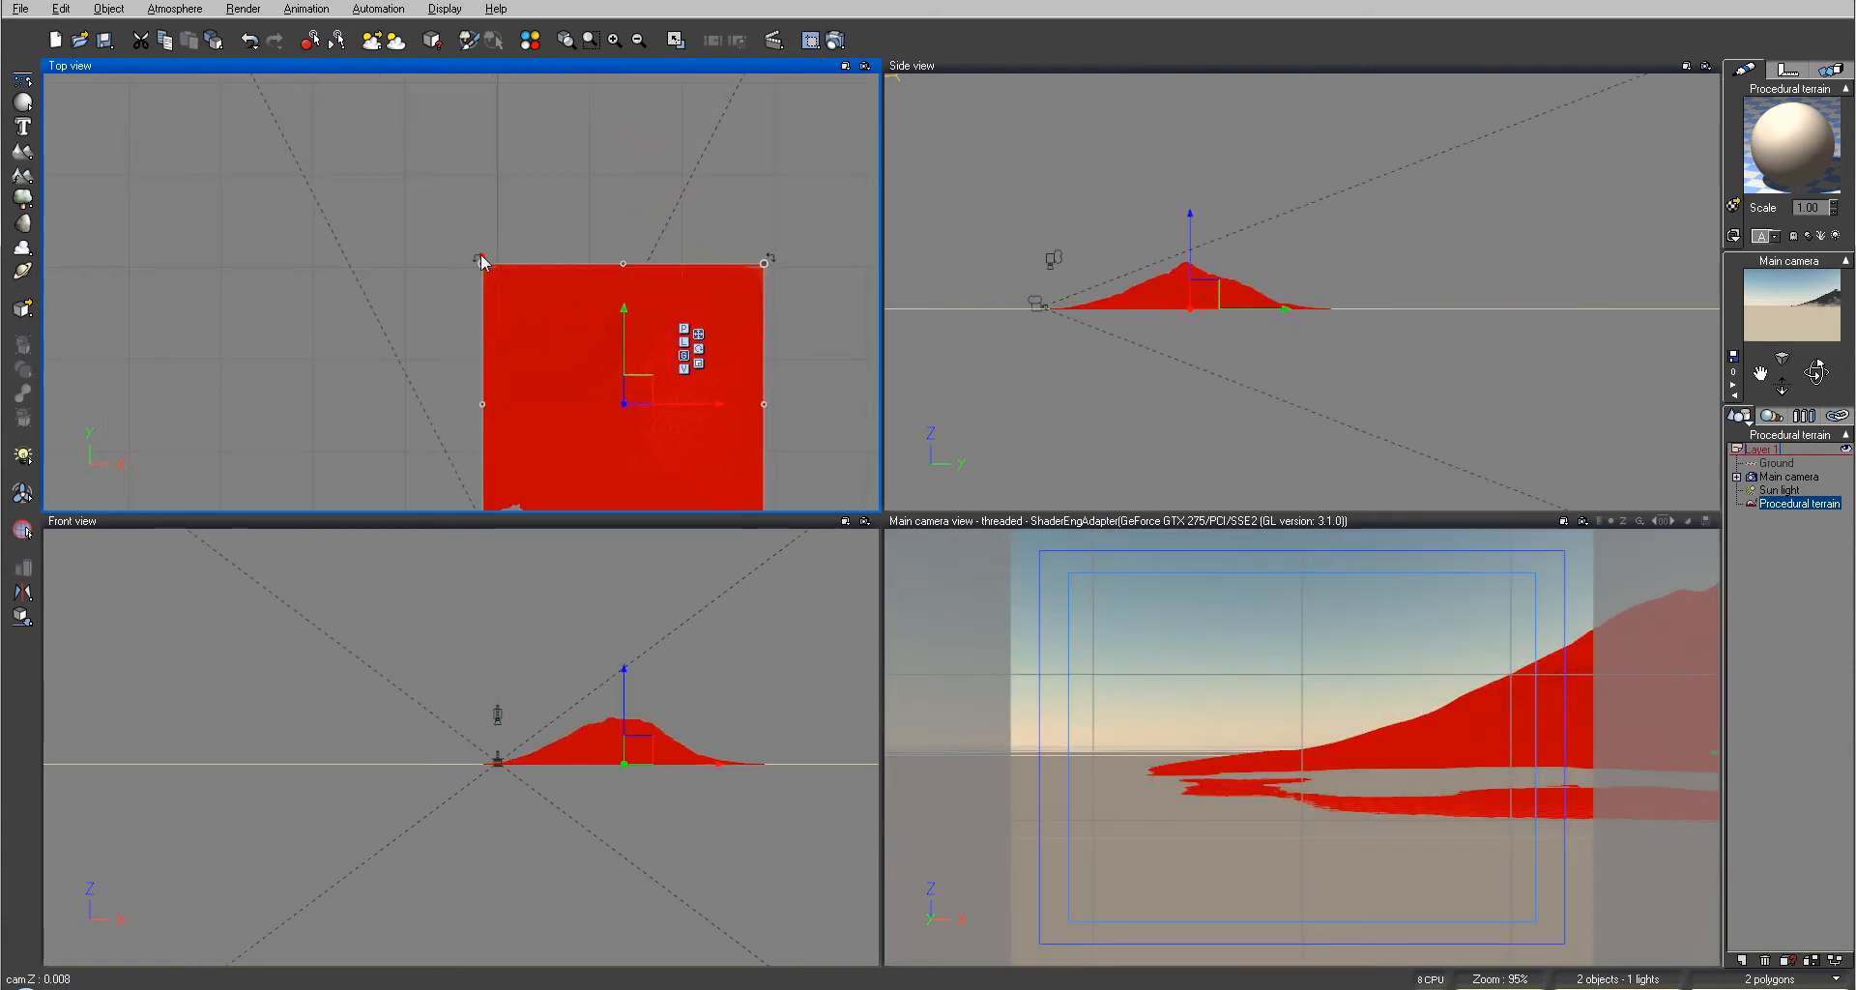
left_click_drag(485, 263, 416, 195)
right_click_drag(630, 427, 635, 348)
left_click_drag(603, 276, 591, 258)
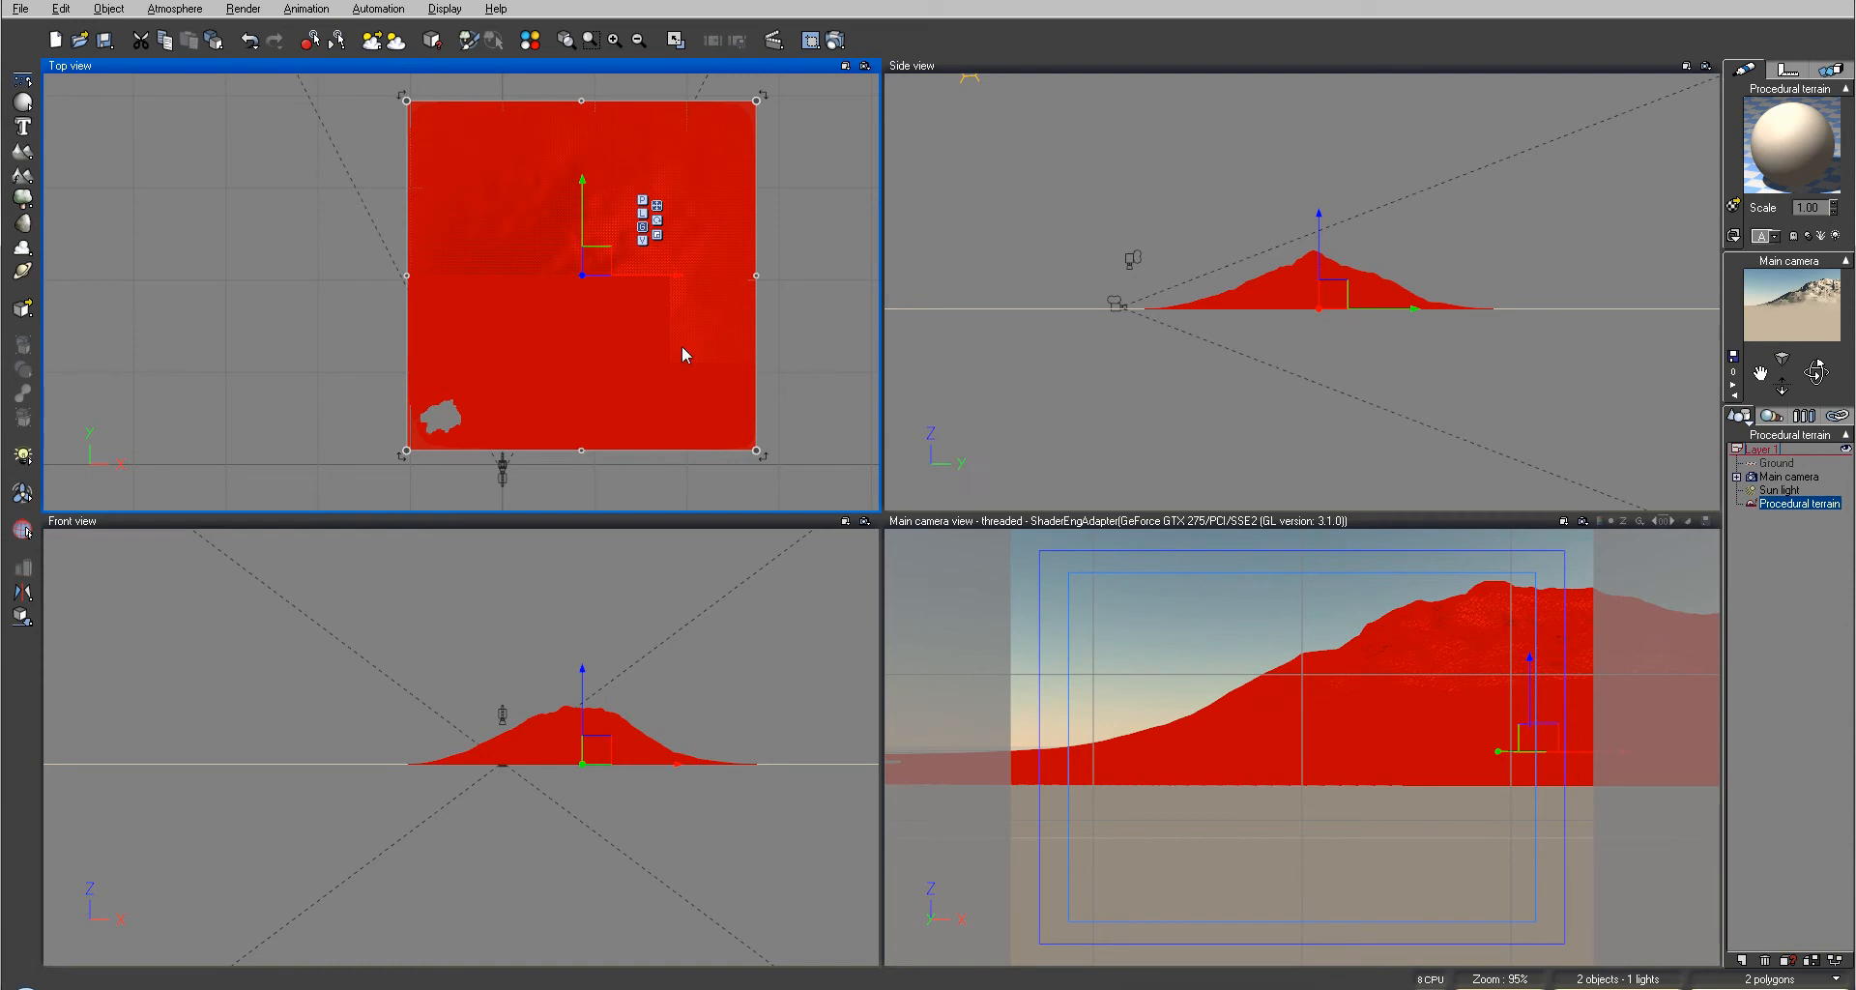
Open the procedural terrain for editing
right_click(622, 337)
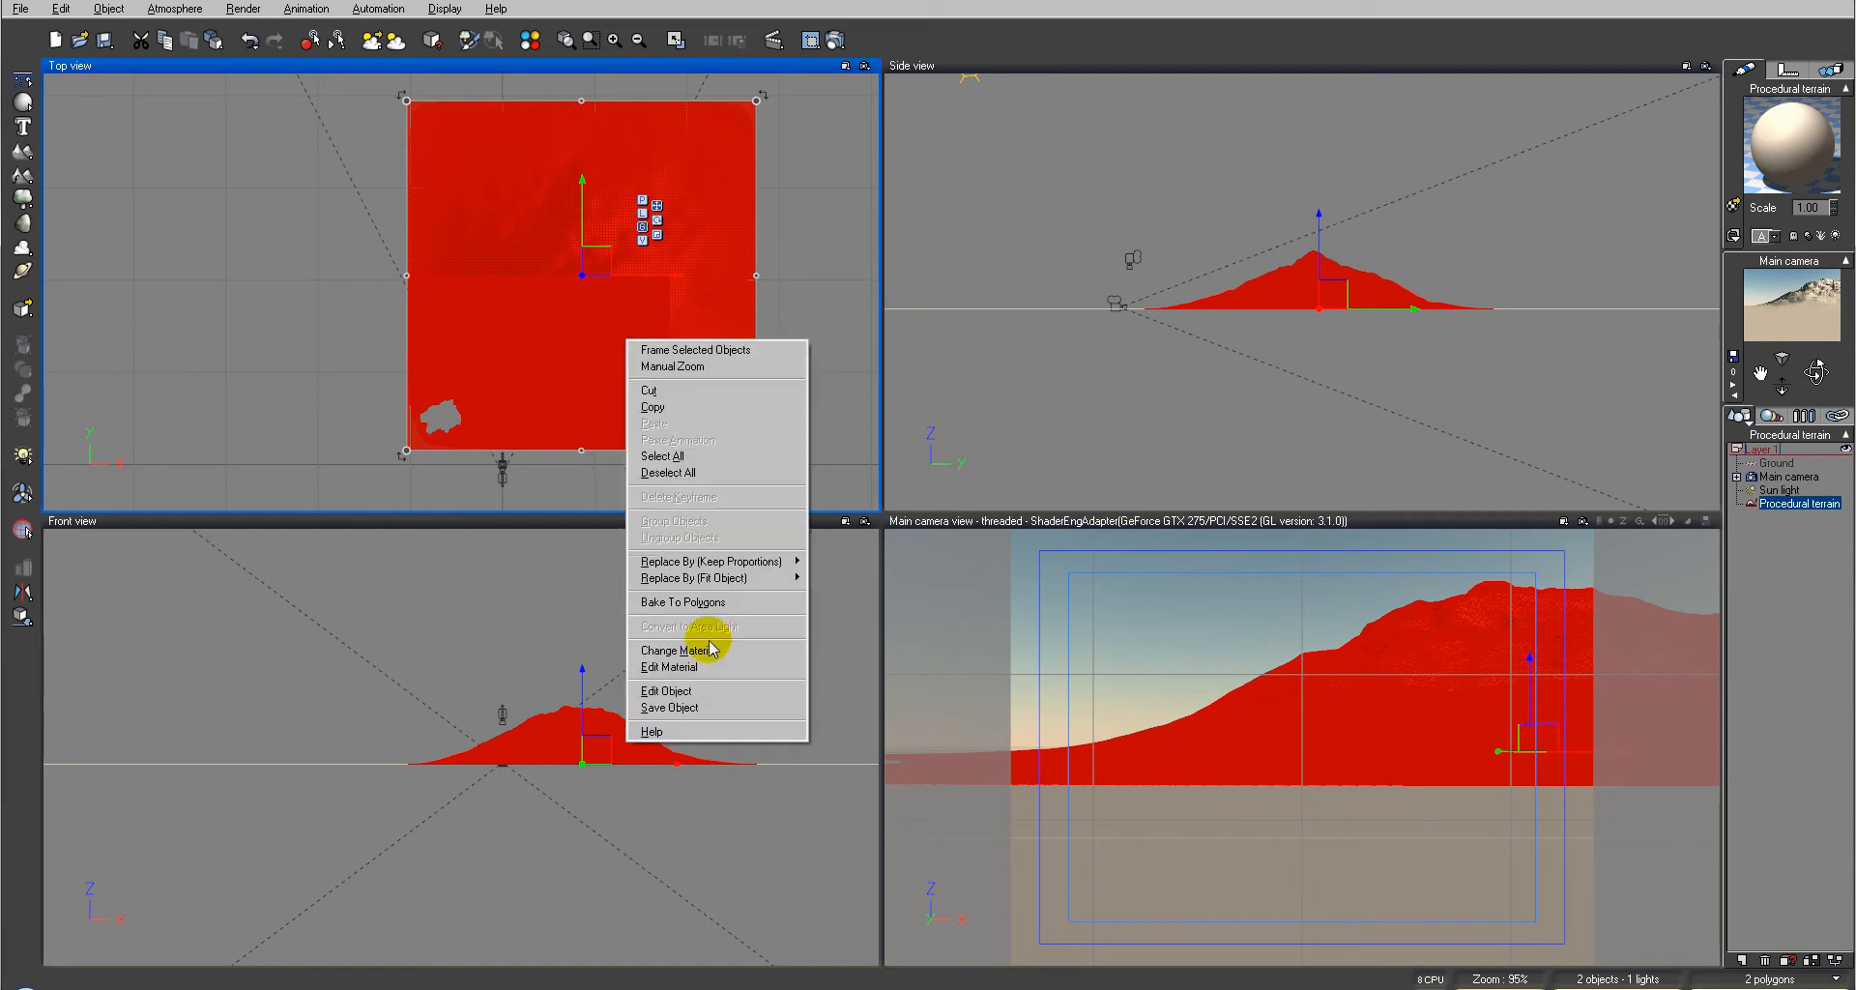
left_click(716, 692)
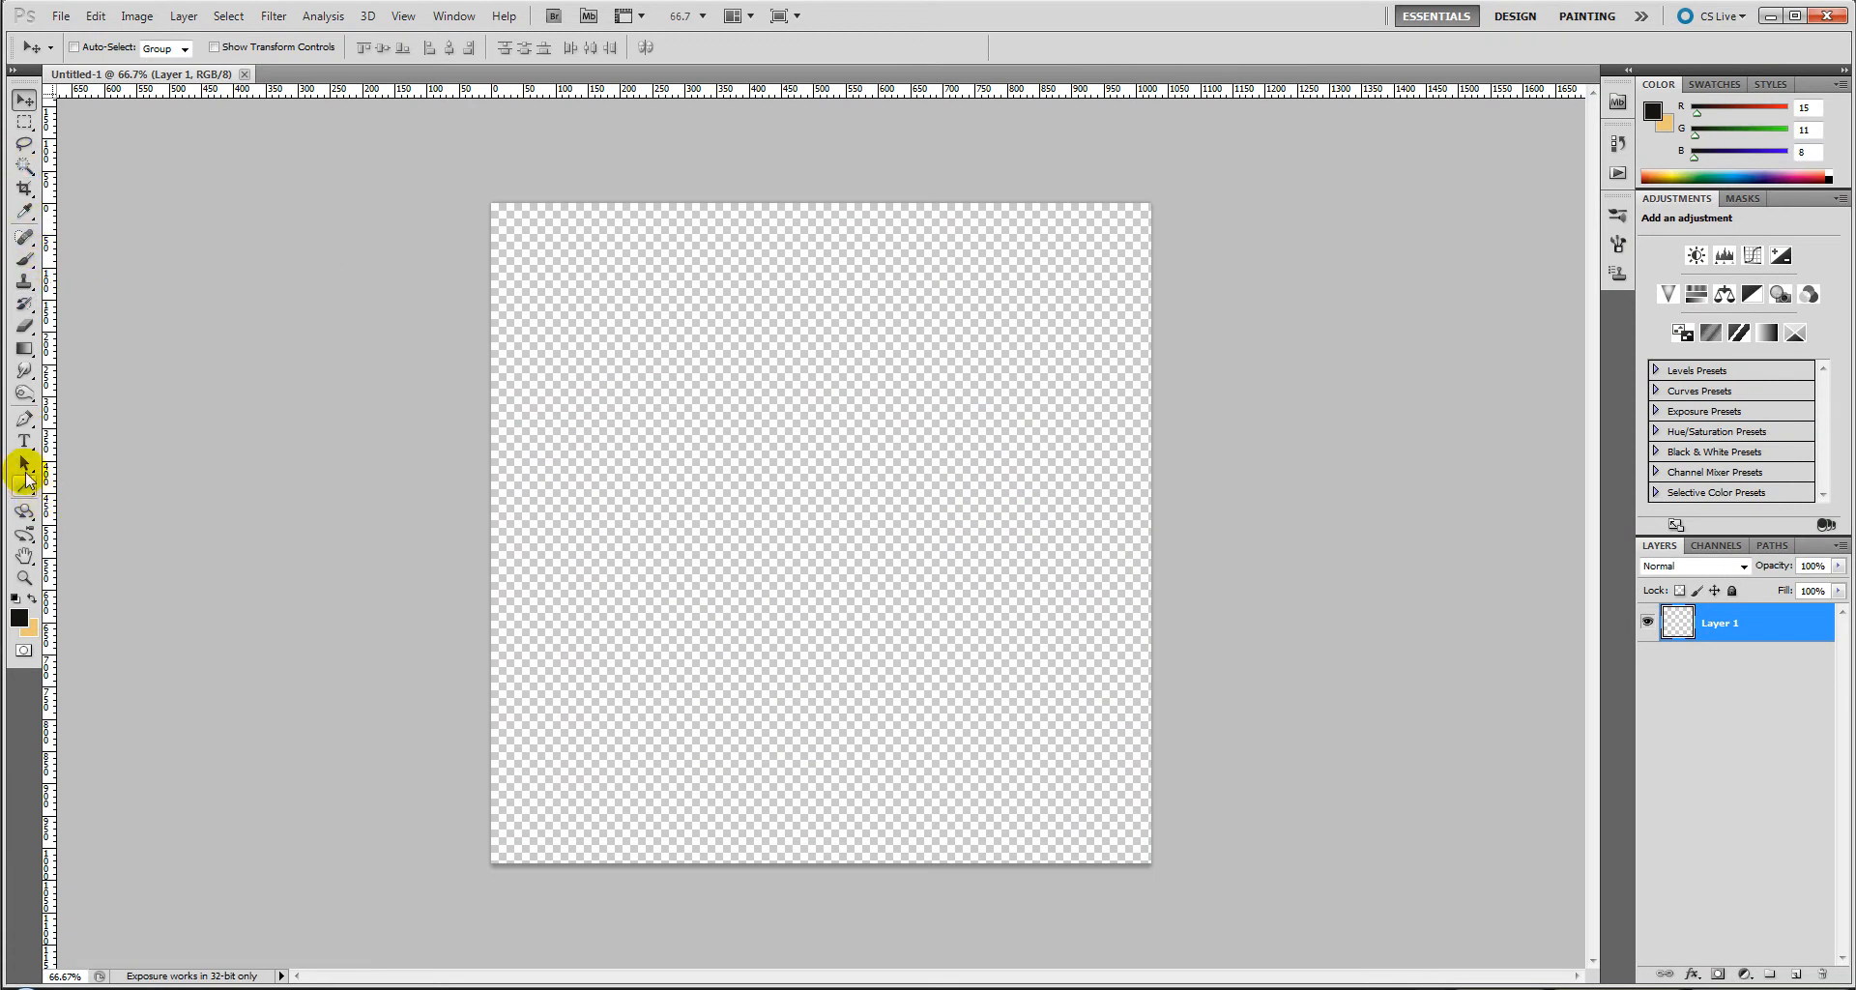
In Photoshop, paint a black shore profile across the canvas with a 26 px brush, rising gently and then steeply to a flat ledge
left_click(25, 259)
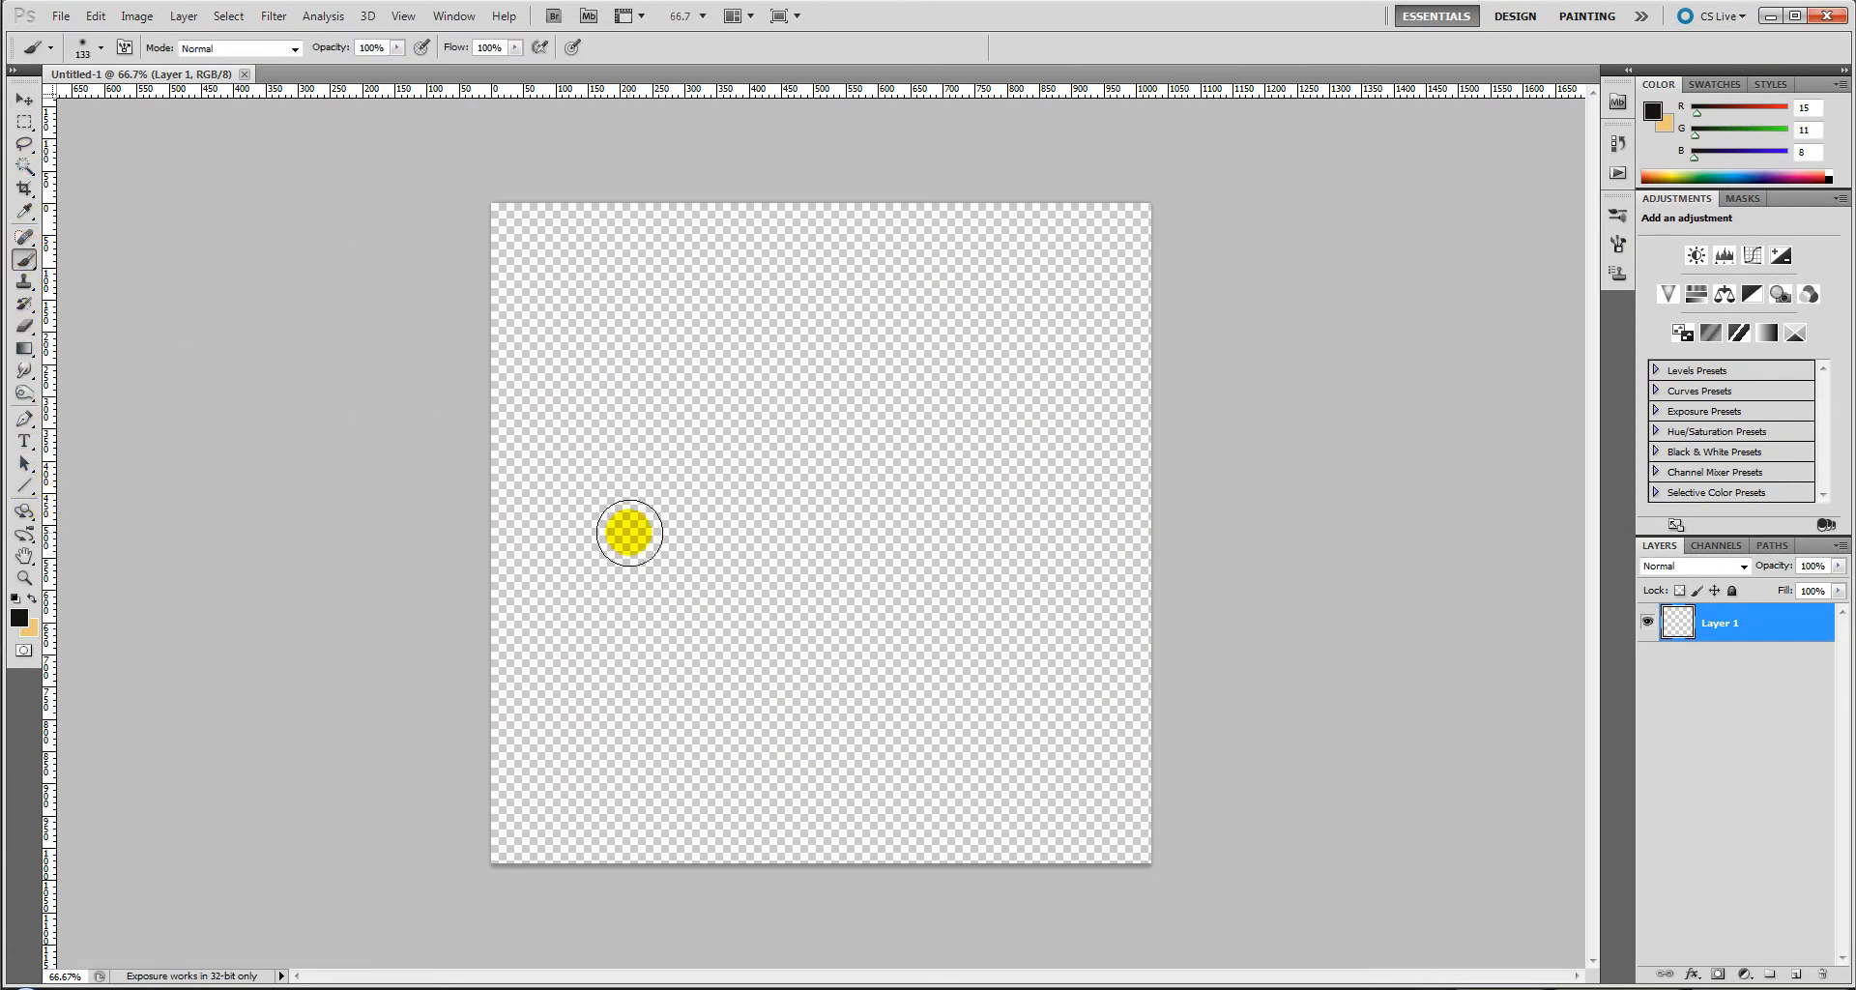
left_click(100, 49)
left_click(56, 101)
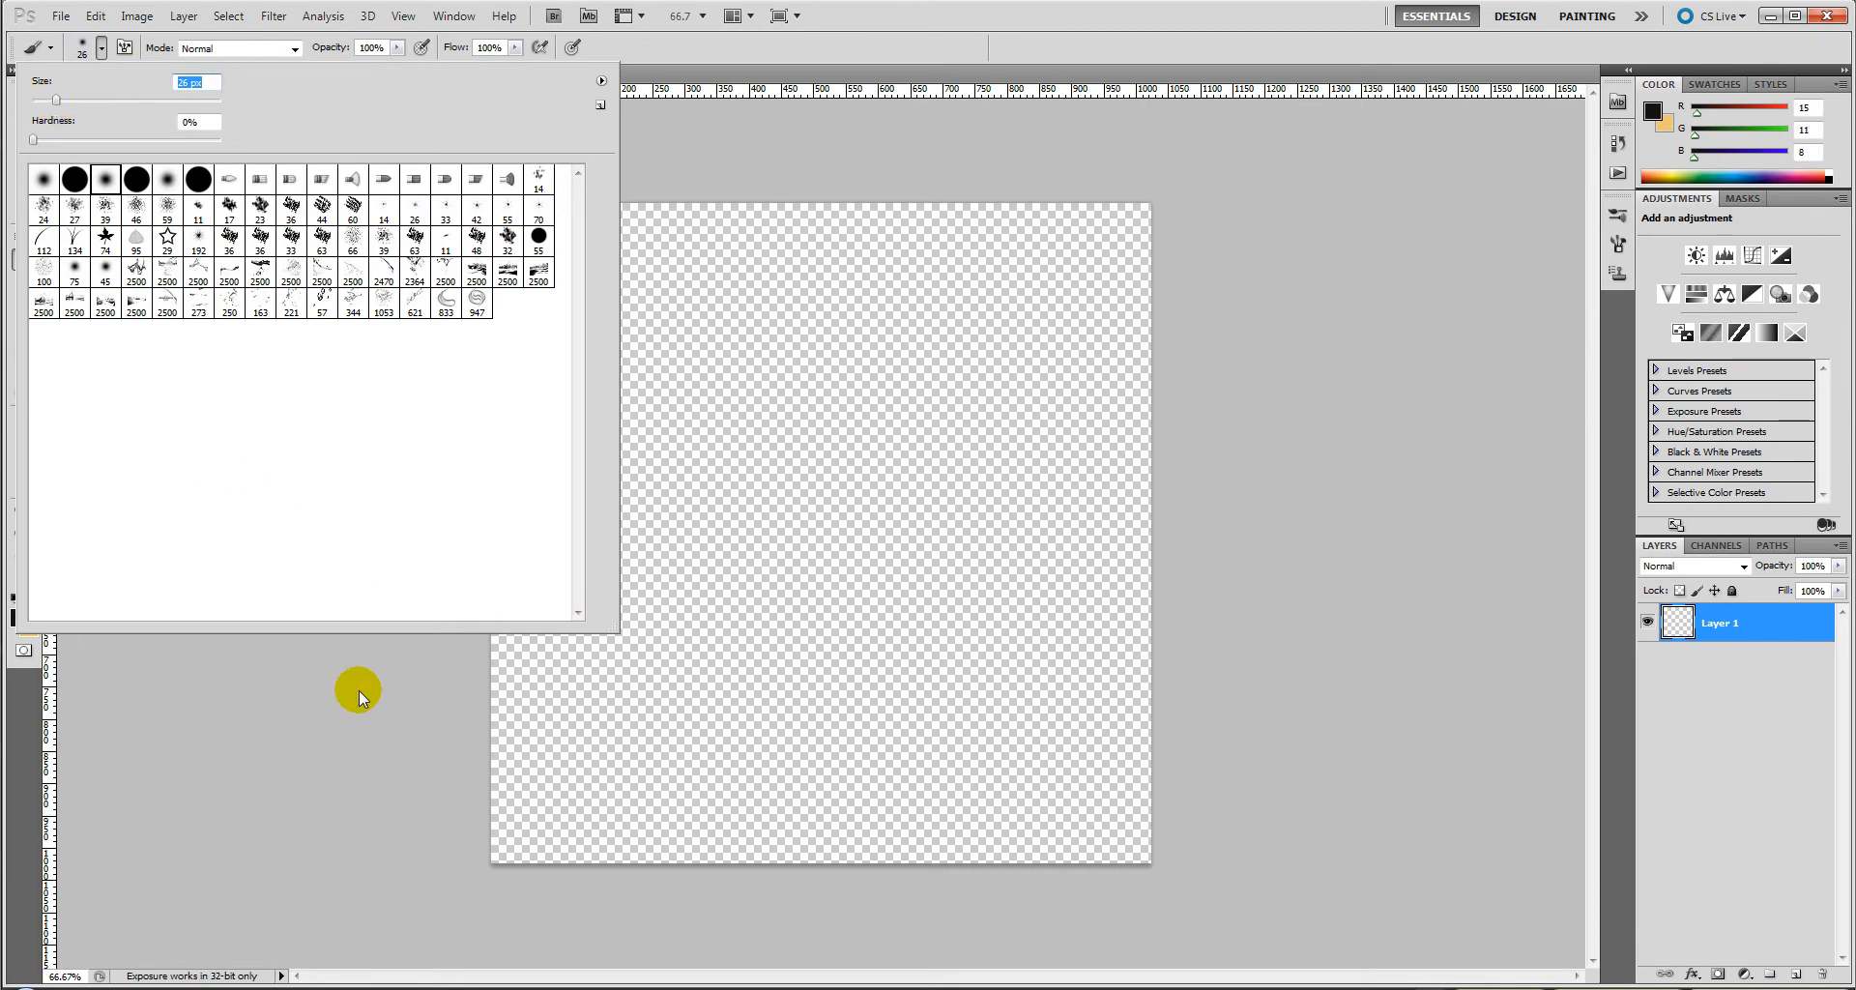
left_click(358, 690)
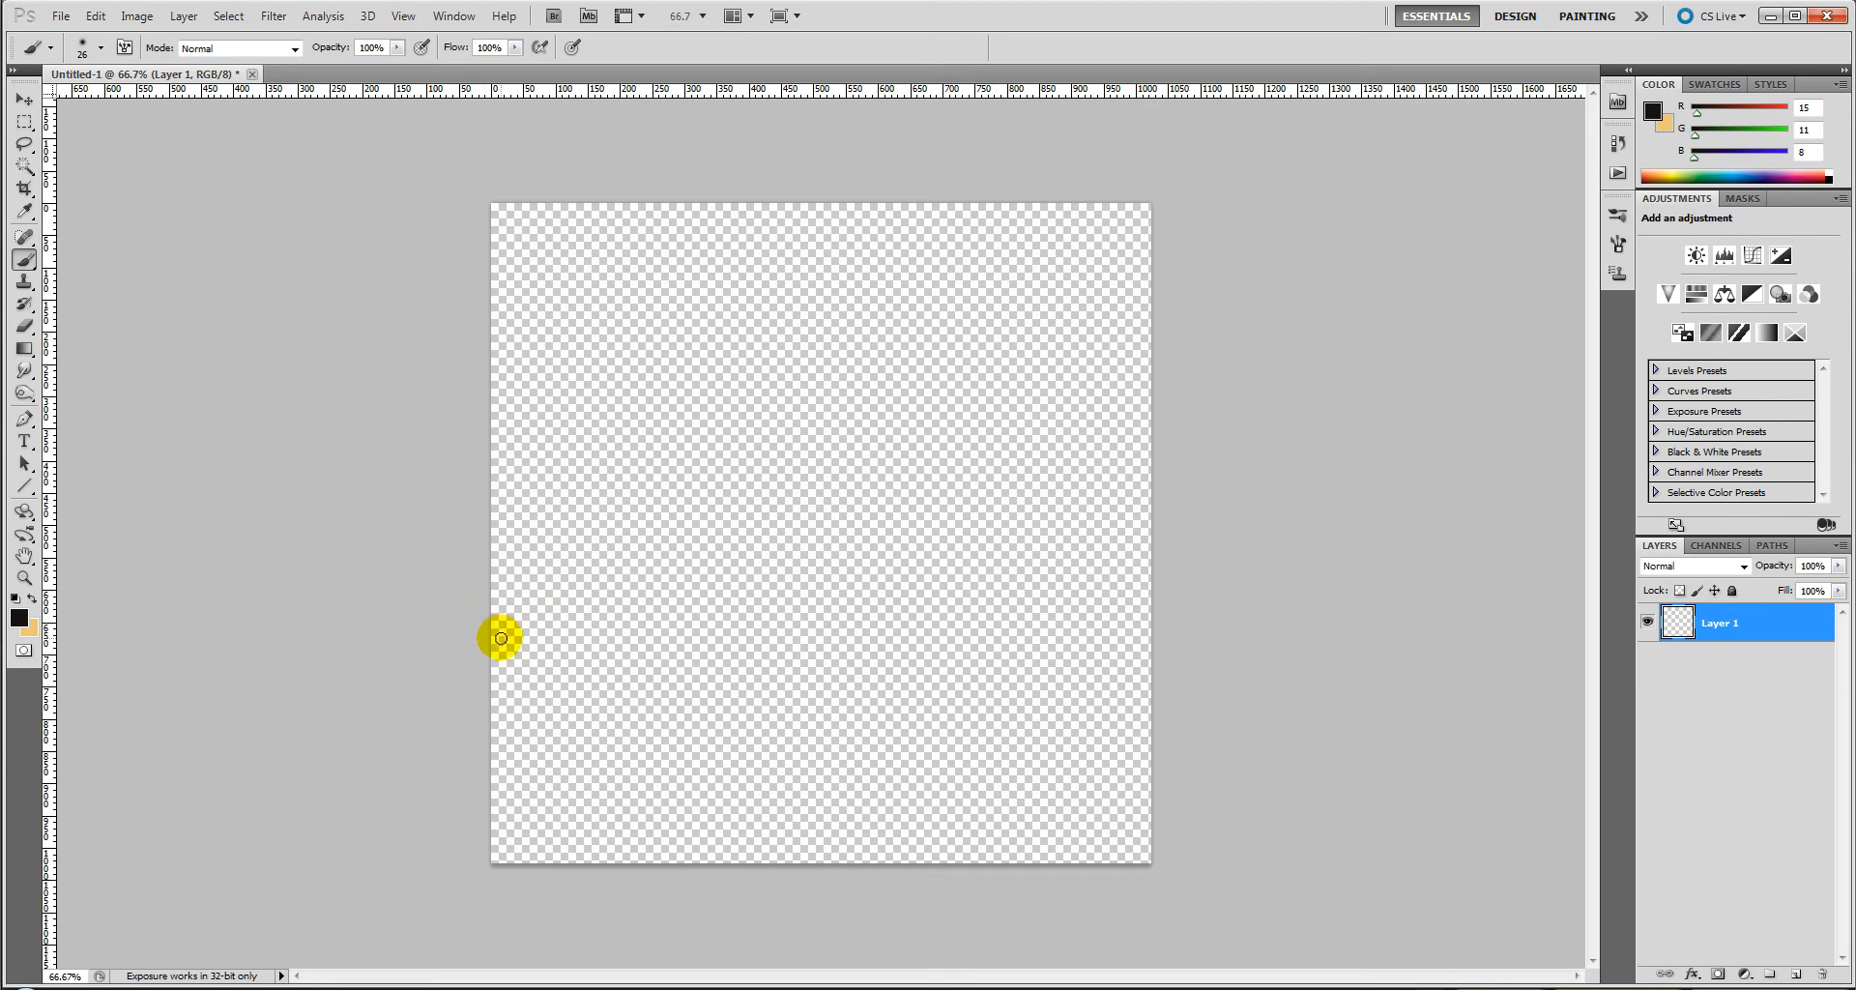
mouse_move(504, 642)
left_mouse_down()
mouse_move(729, 637)
mouse_move(897, 604)
mouse_move(964, 583)
mouse_move(1015, 505)
mouse_move(1160, 496)
left_mouse_up()
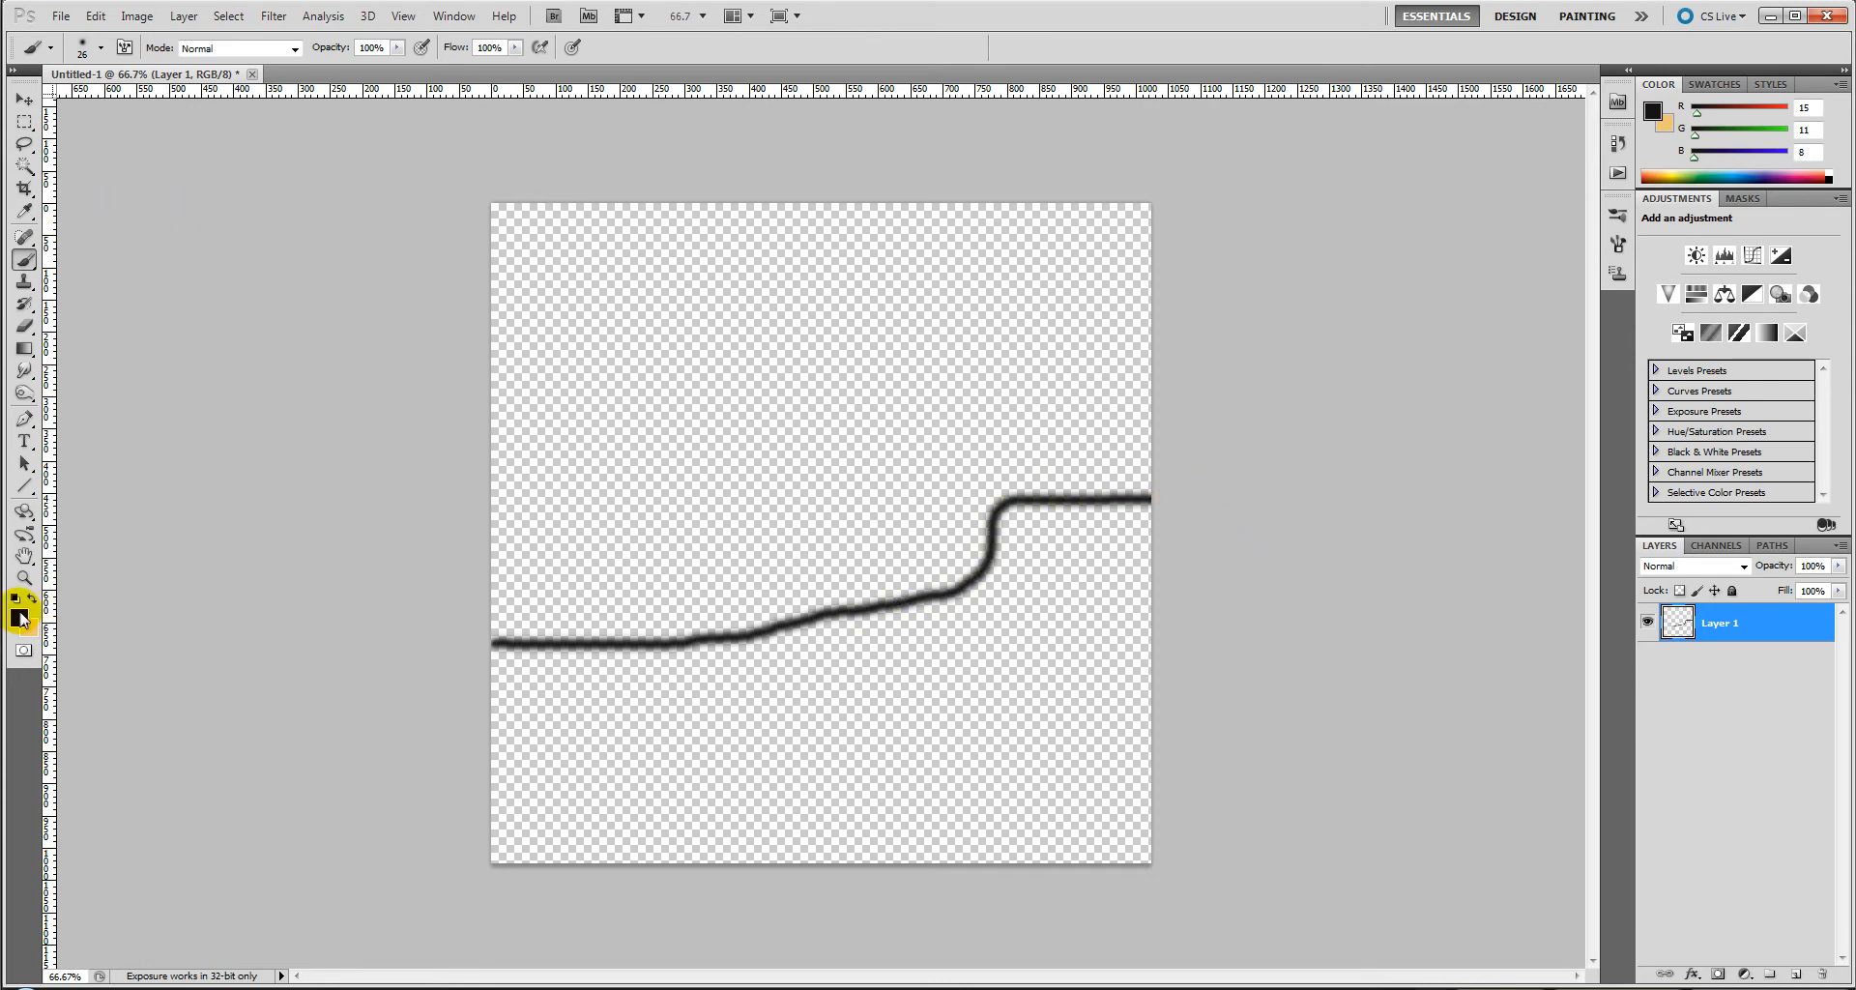
Set the foreground colour to blue 2292bb and paint a horizontal water line across the canvas through the shore profile
left_click(19, 617)
left_click(947, 359)
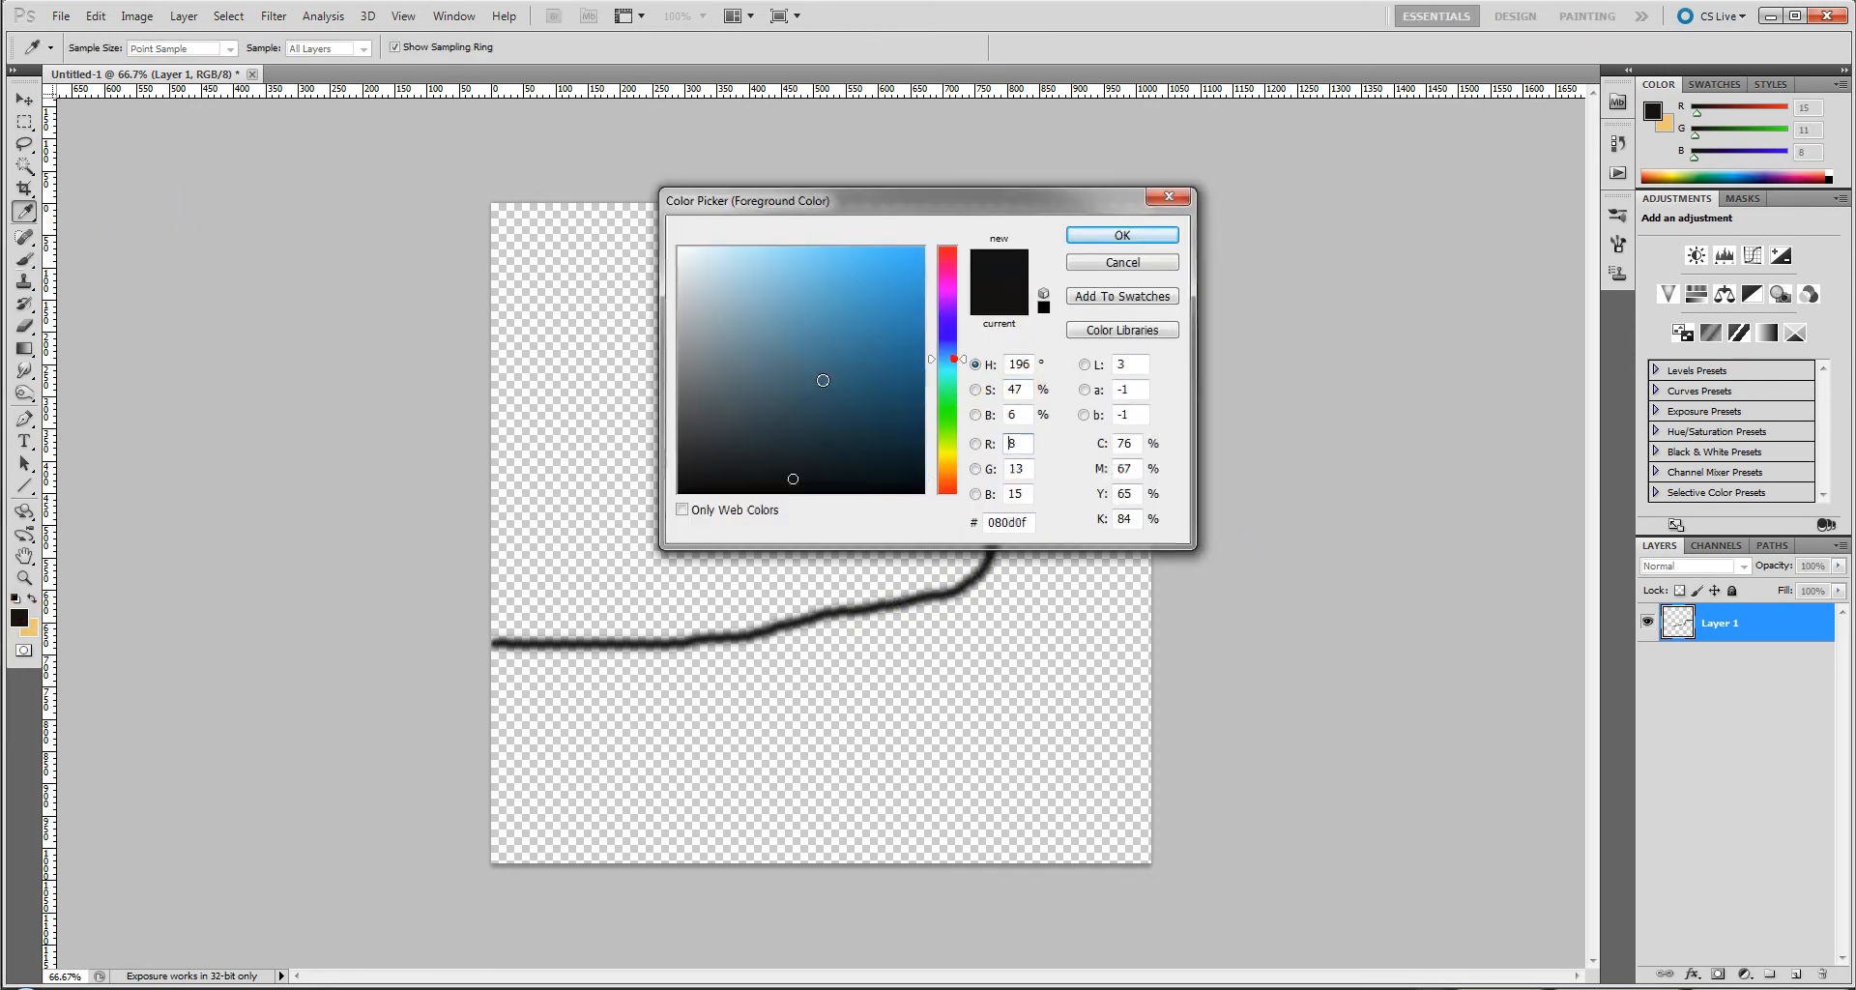
left_click(878, 311)
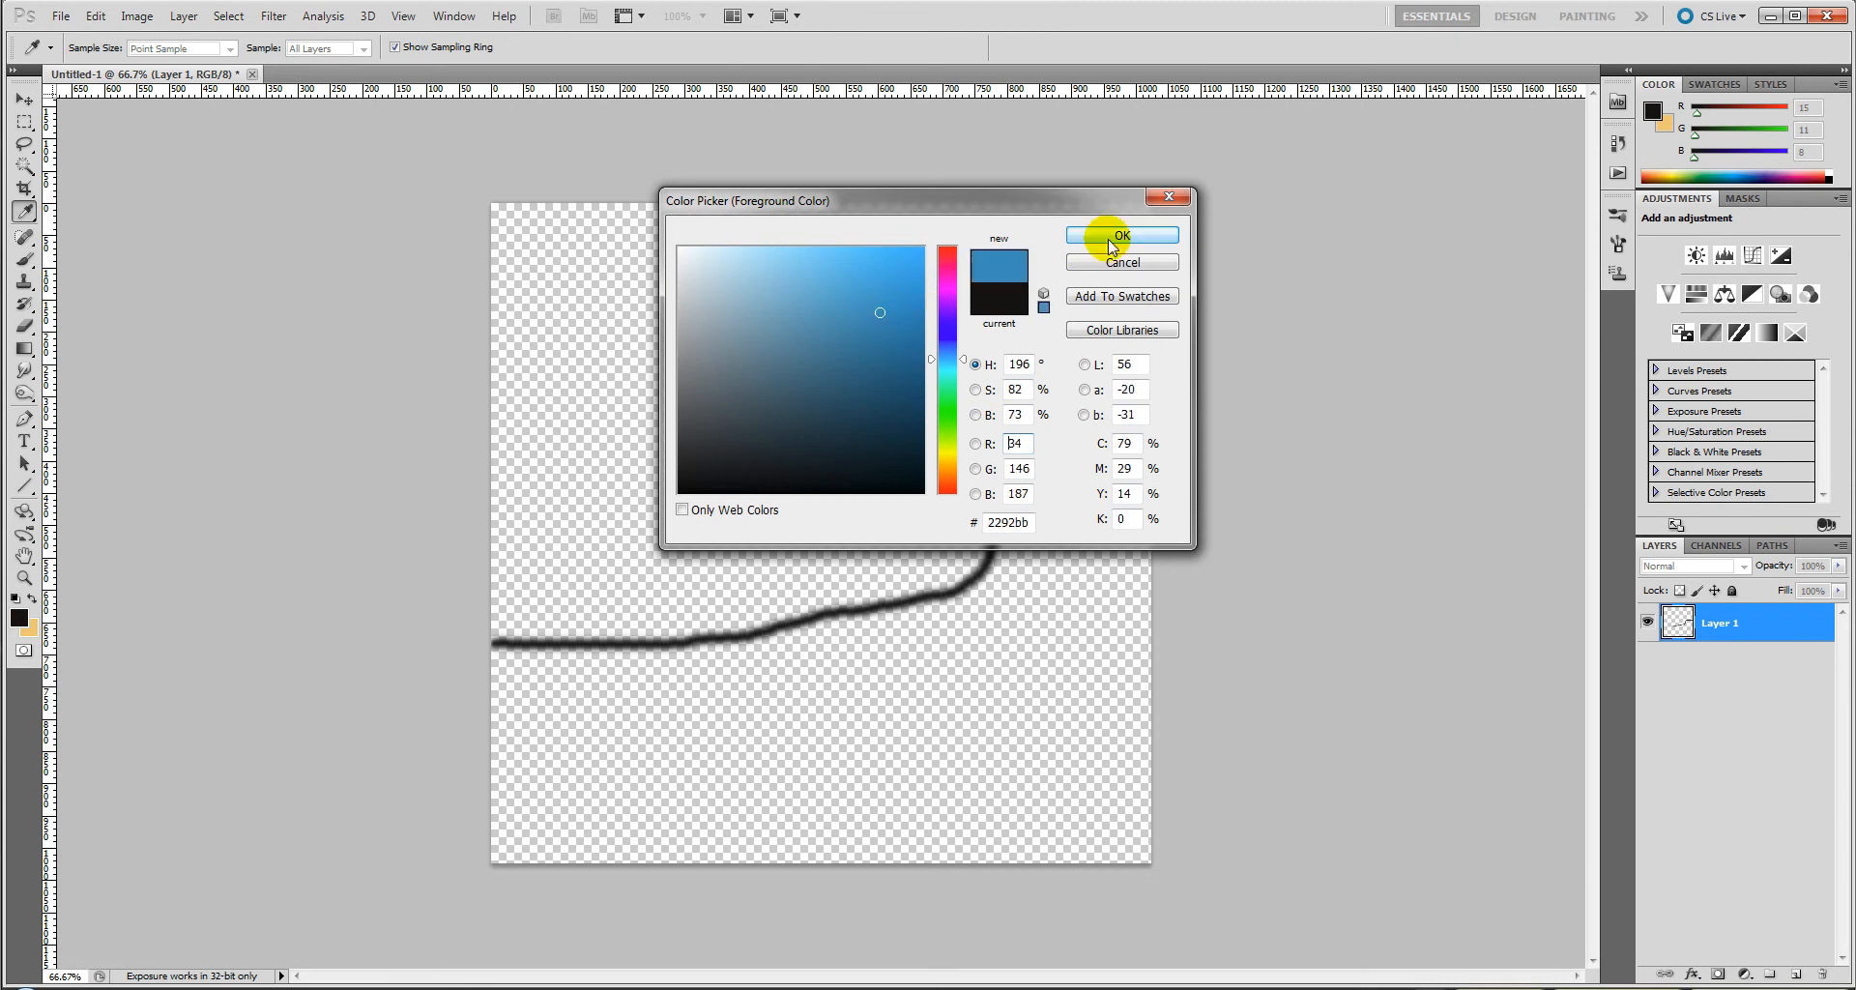
left_click(1112, 237)
left_click_drag(464, 612, 1213, 612, "shift")
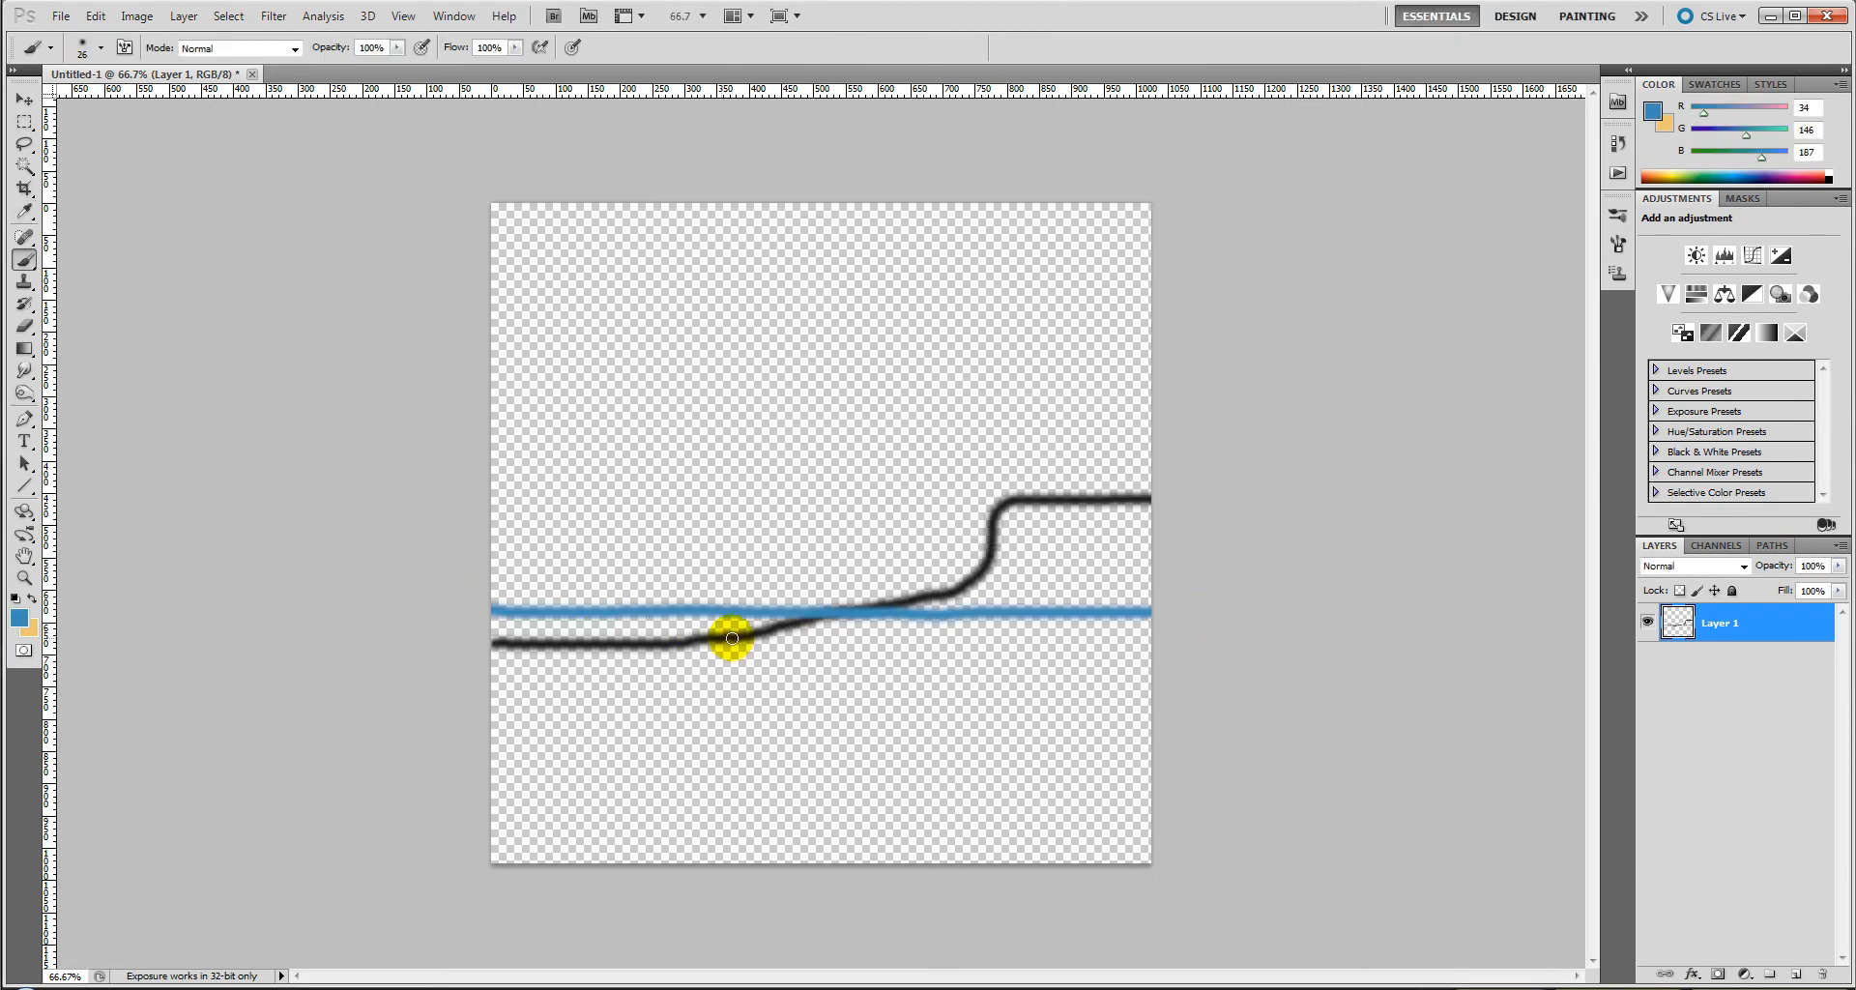
Set the foreground colour to green (R 52, G 187, B 34) and paint vegetation on the upper ledge and along the shallow shore
left_click(19, 616)
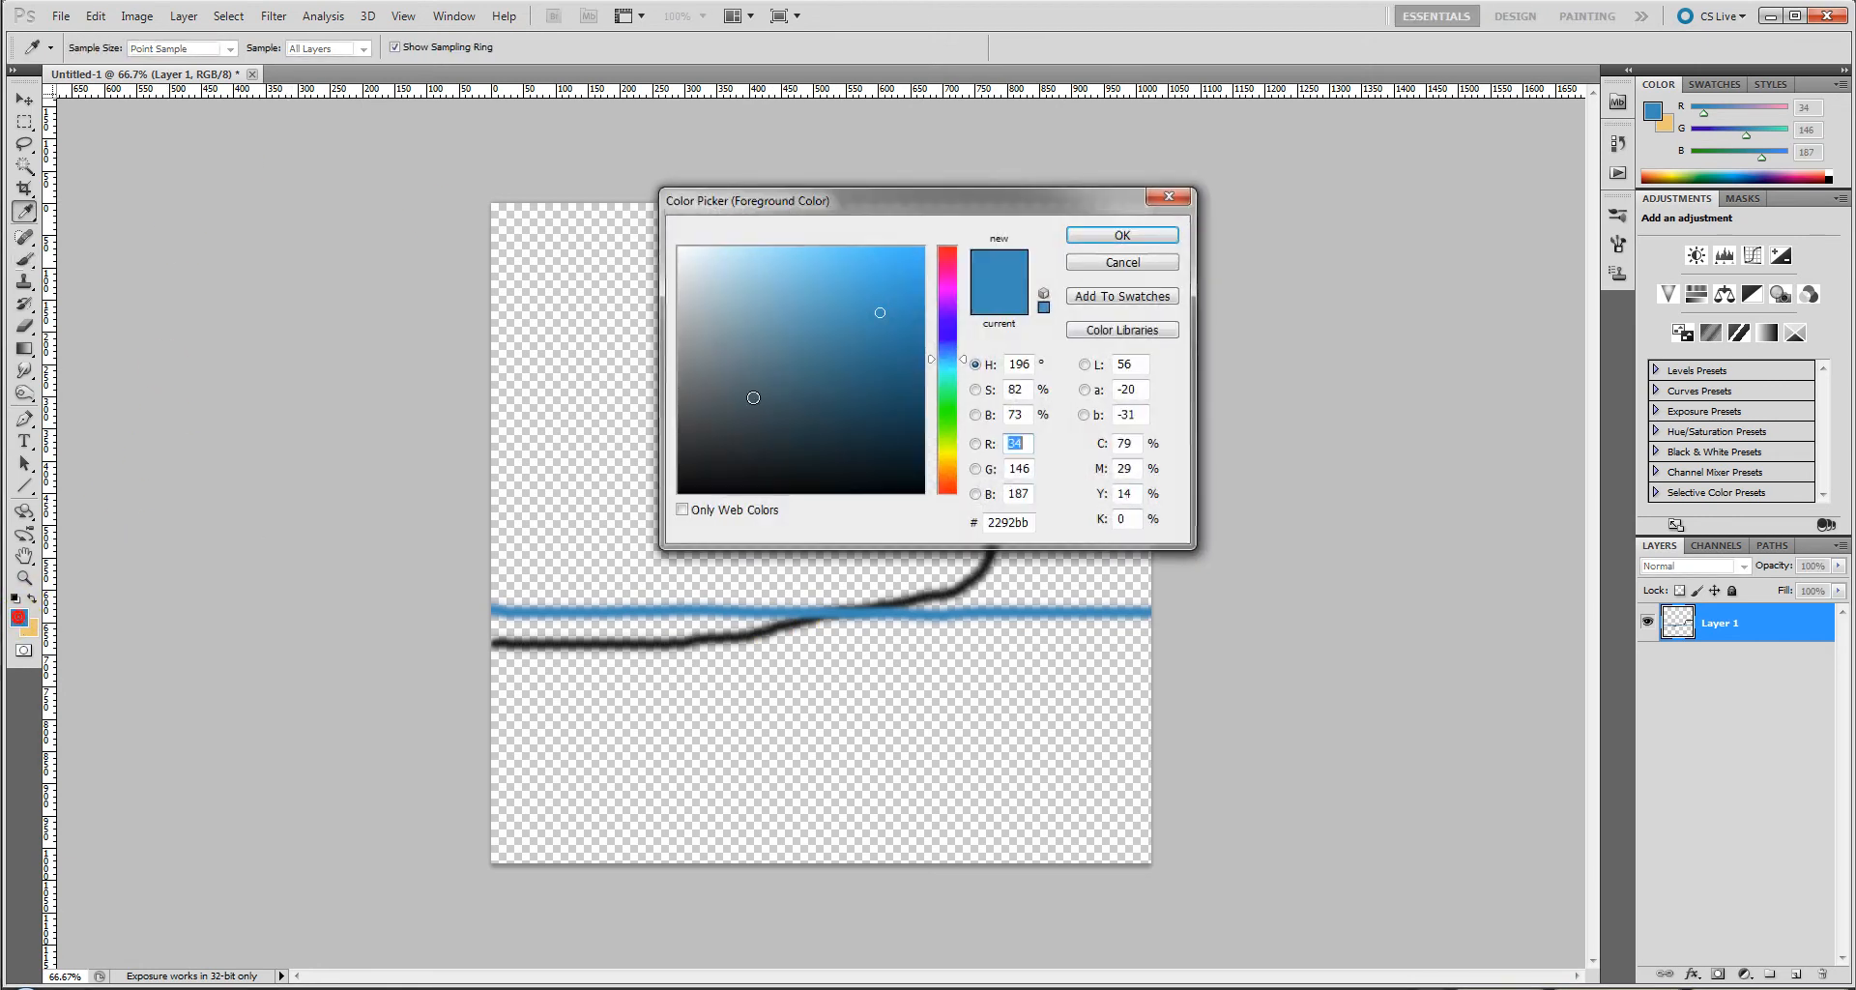
left_click(949, 416)
left_click(1146, 235)
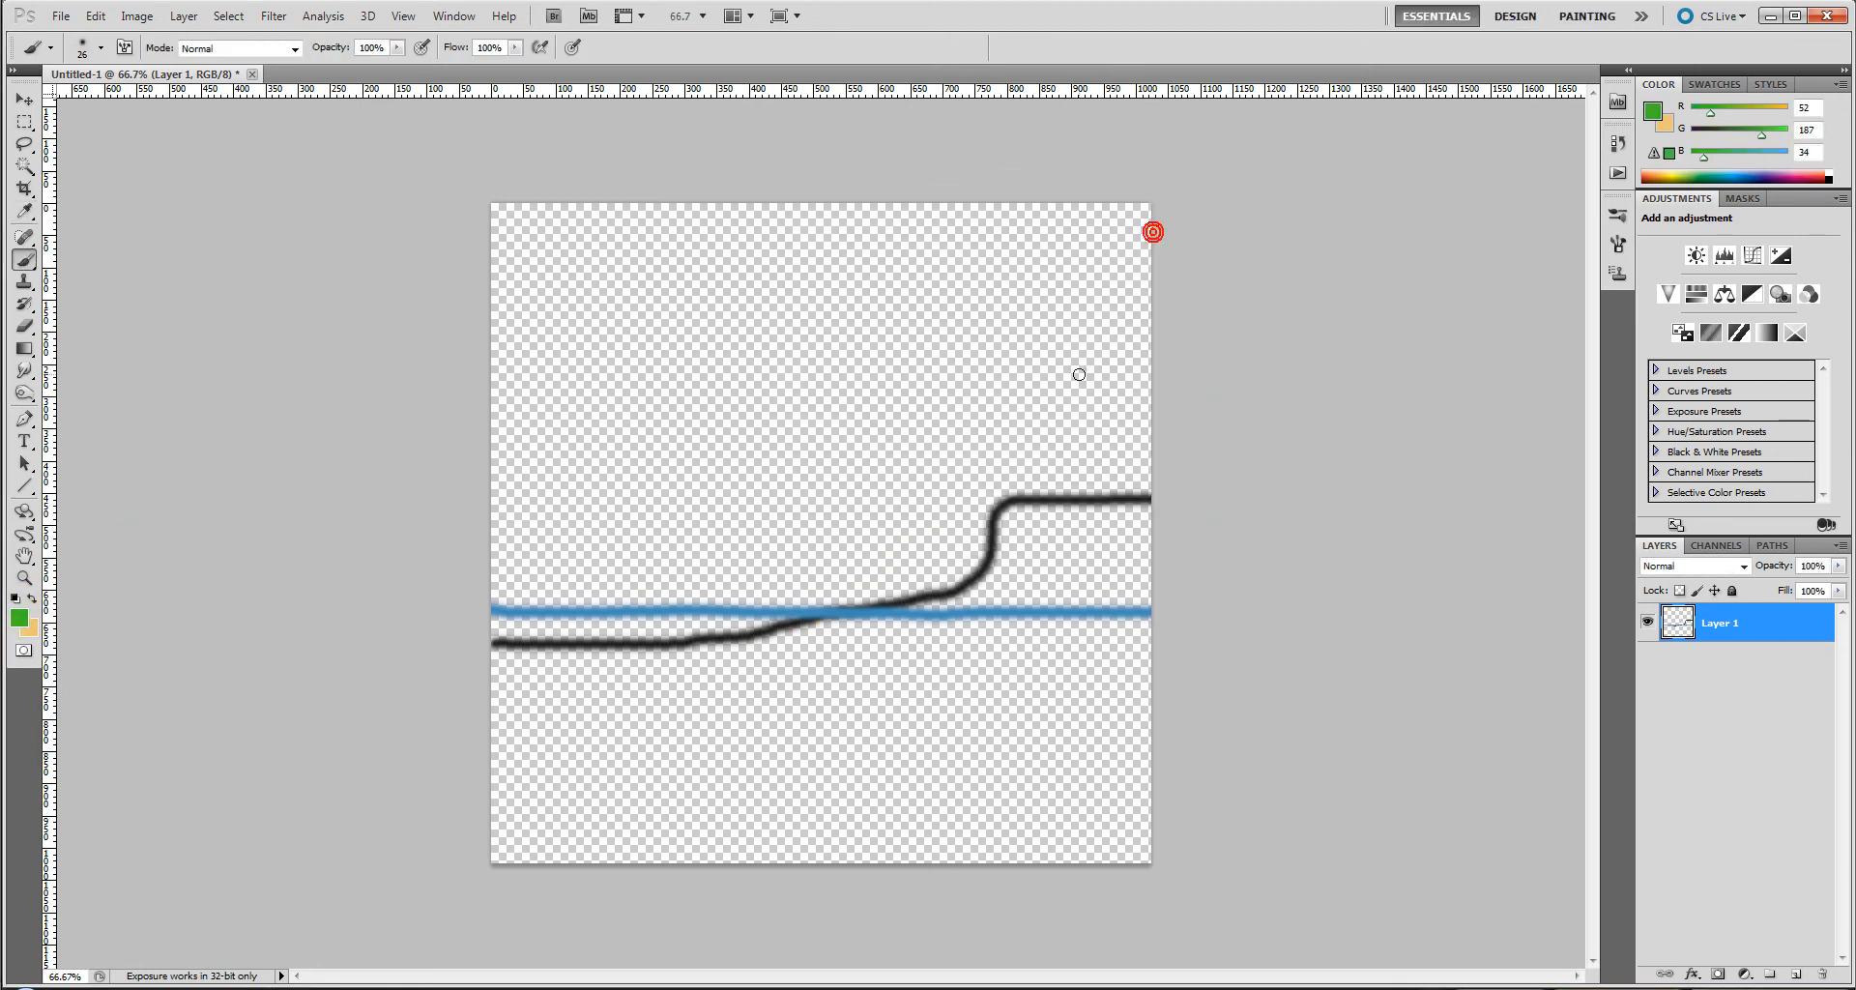
left_click_drag(1031, 499, 1038, 487)
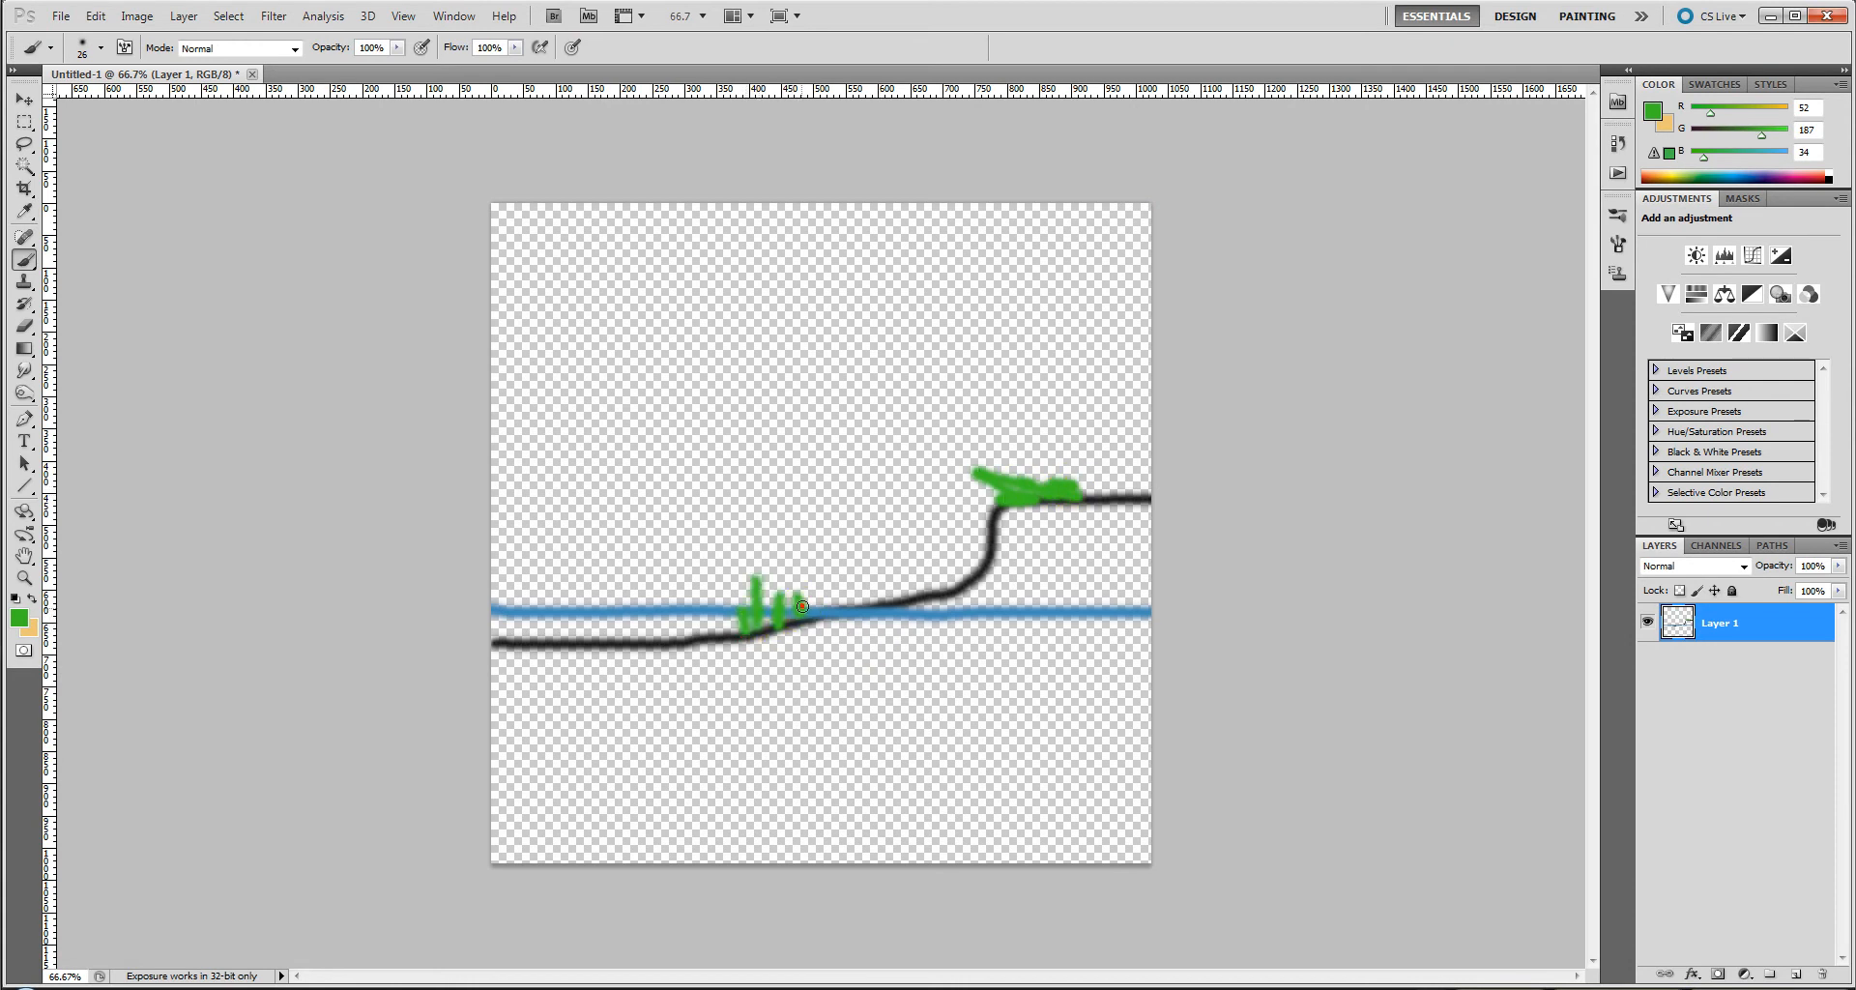
left_click(715, 629)
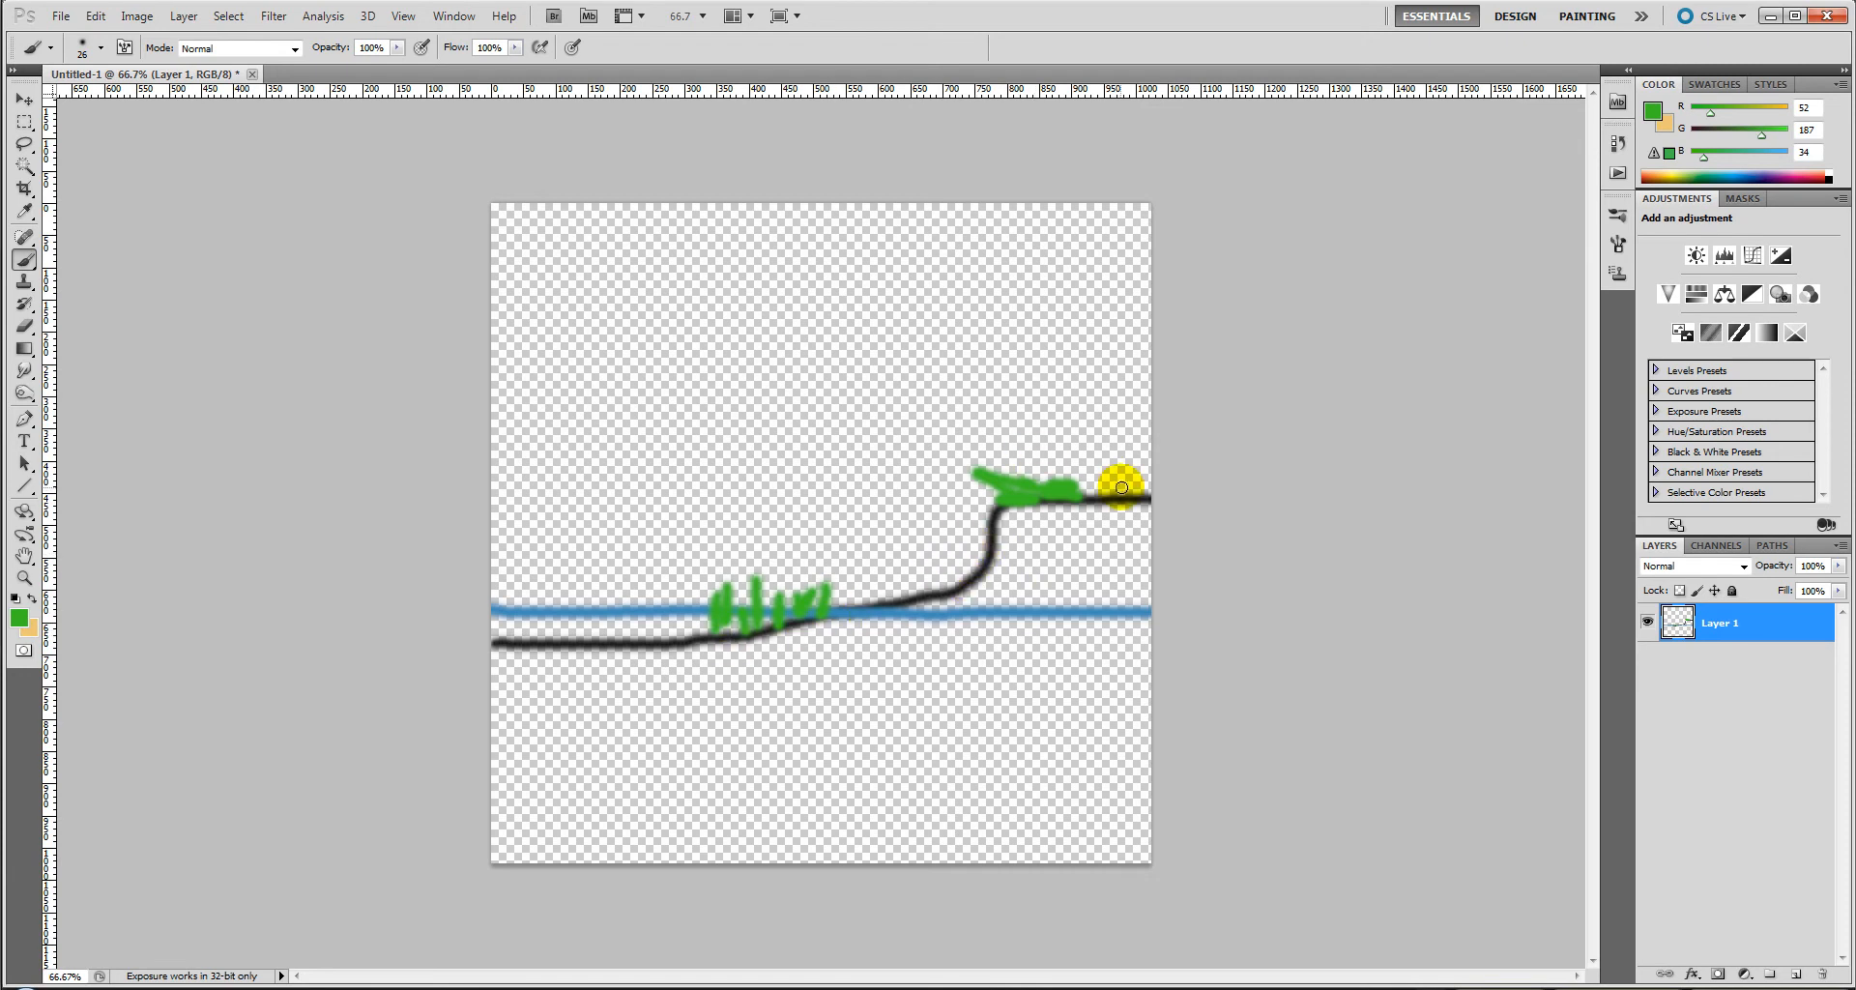
mouse_move(1075, 495)
left_mouse_down()
mouse_move(1071, 393)
mouse_move(978, 369)
mouse_move(1086, 306)
mouse_move(1039, 334)
left_mouse_up()
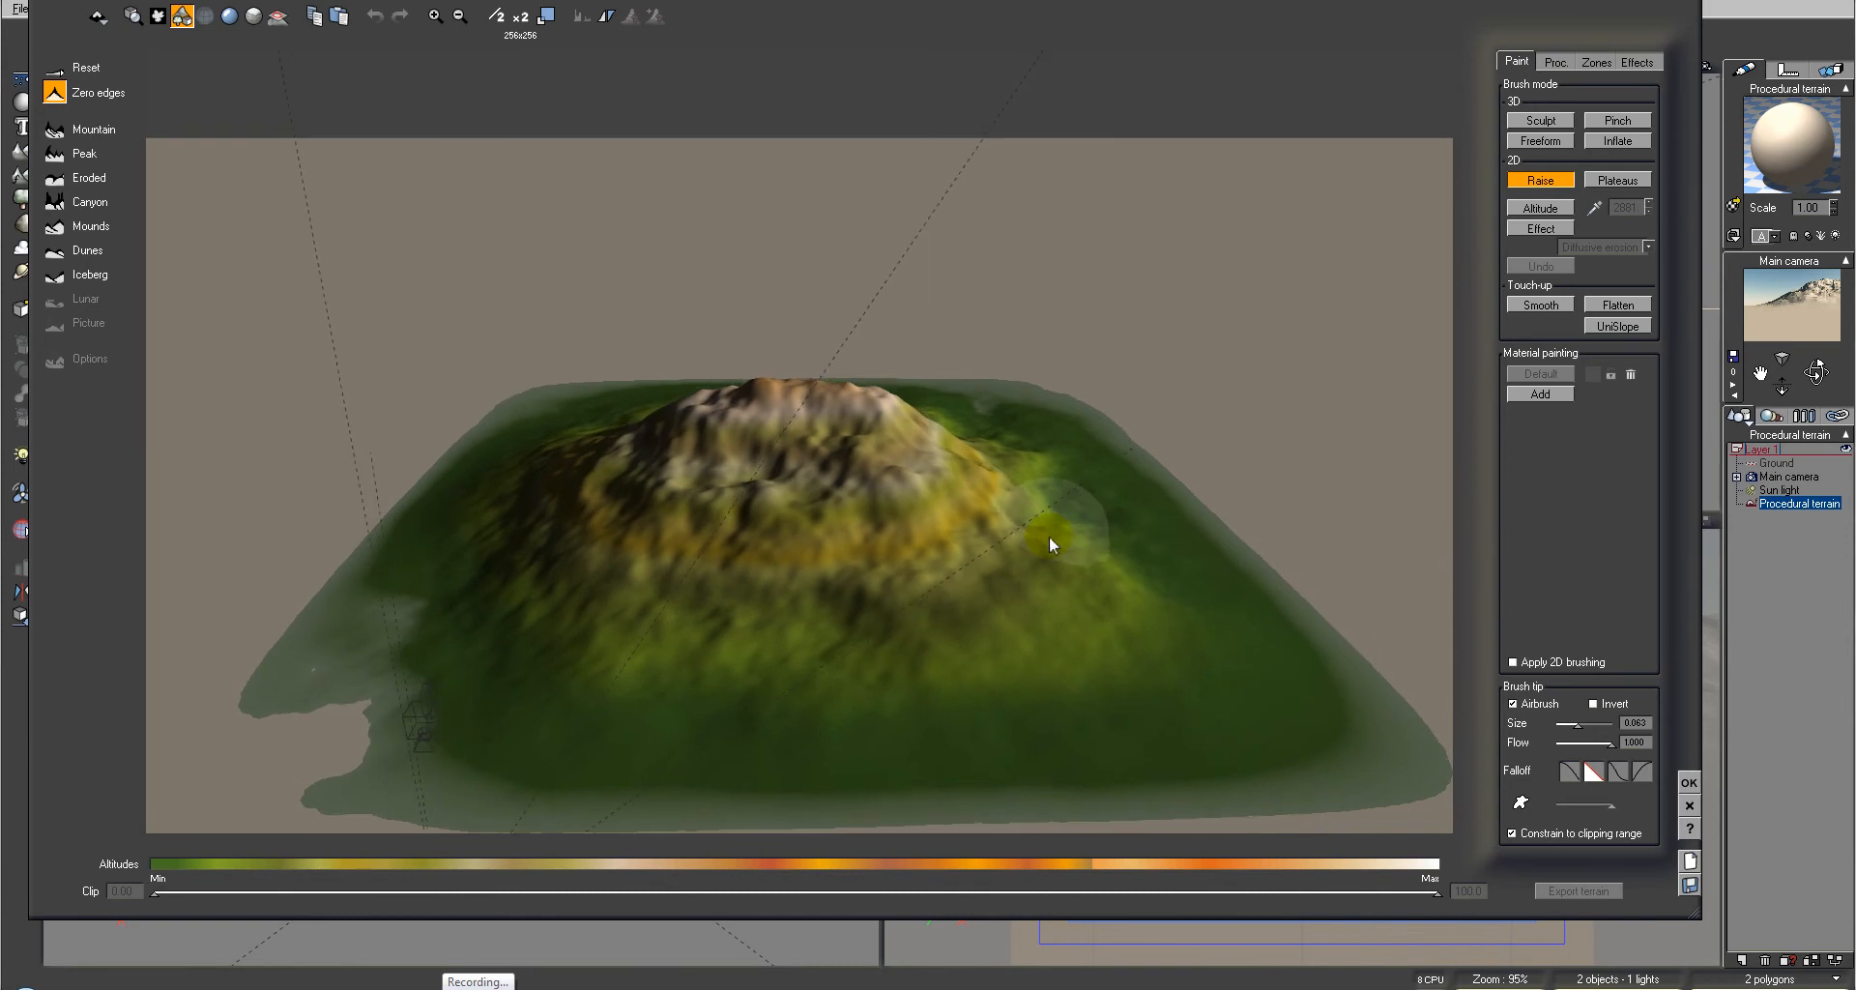
Switch back to Vue's terrain editor and open the altitude production function for editing
left_click(1558, 62)
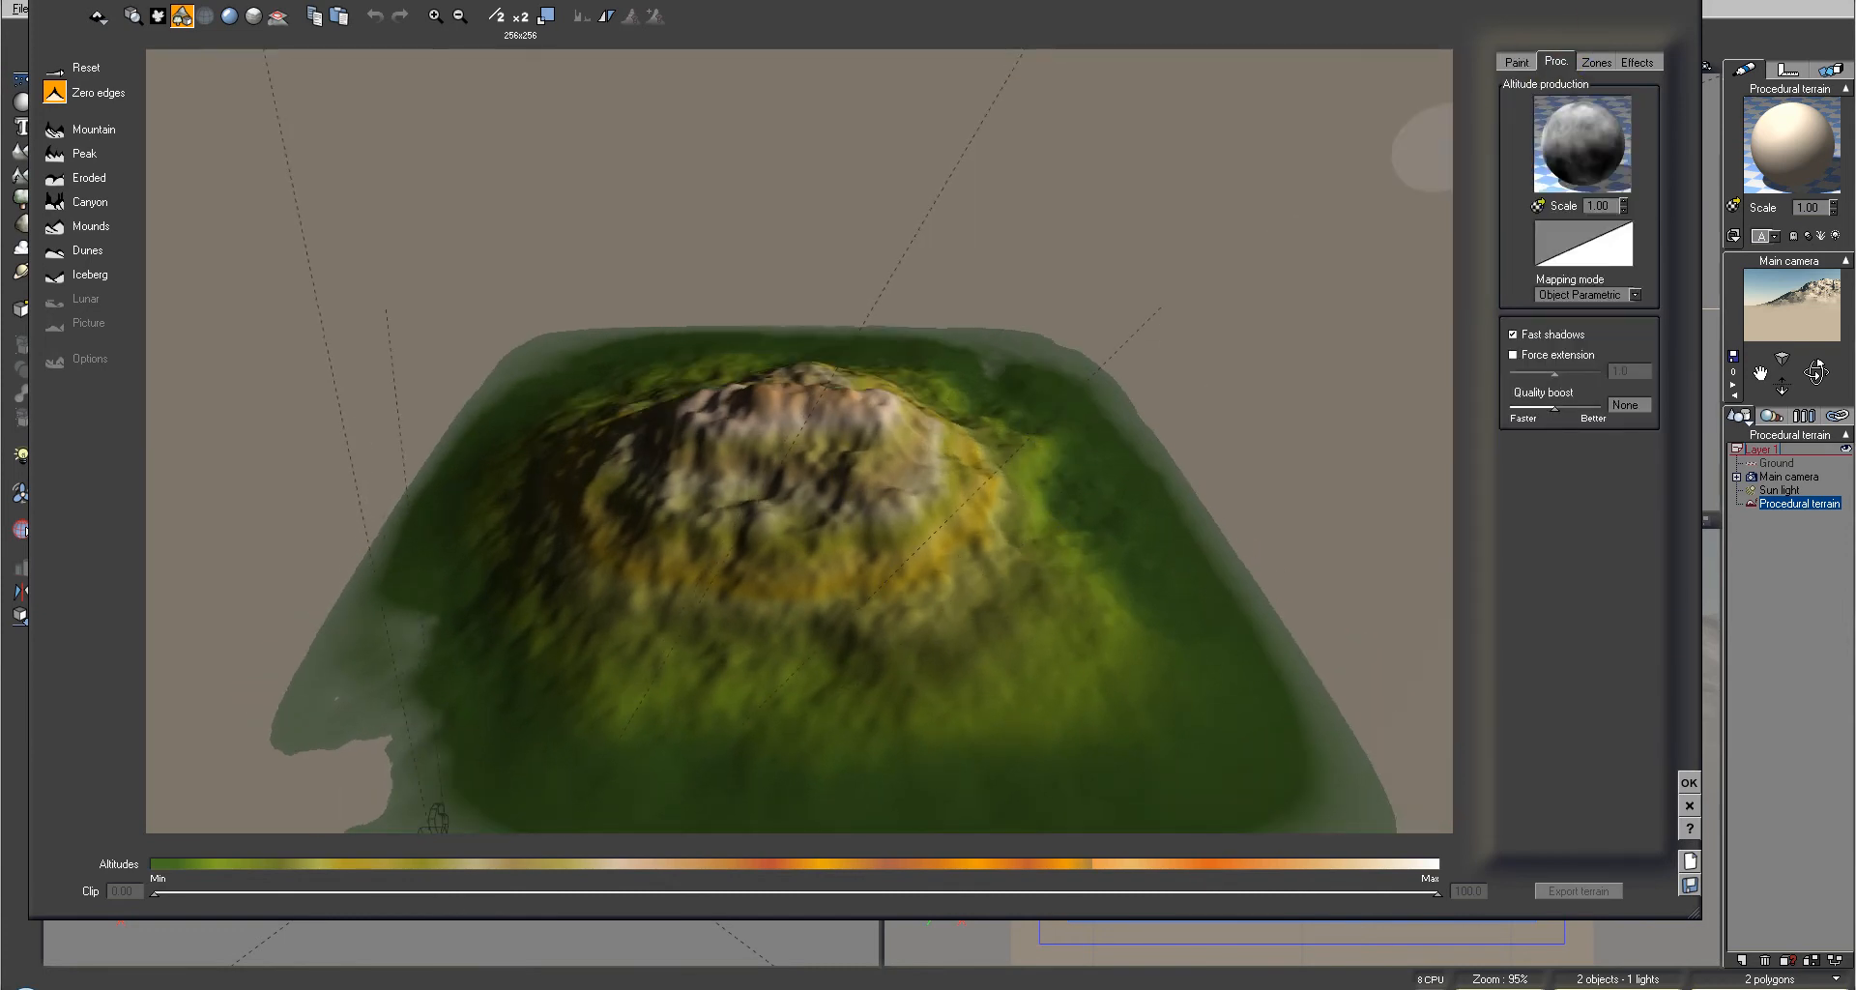
right_click(1564, 137)
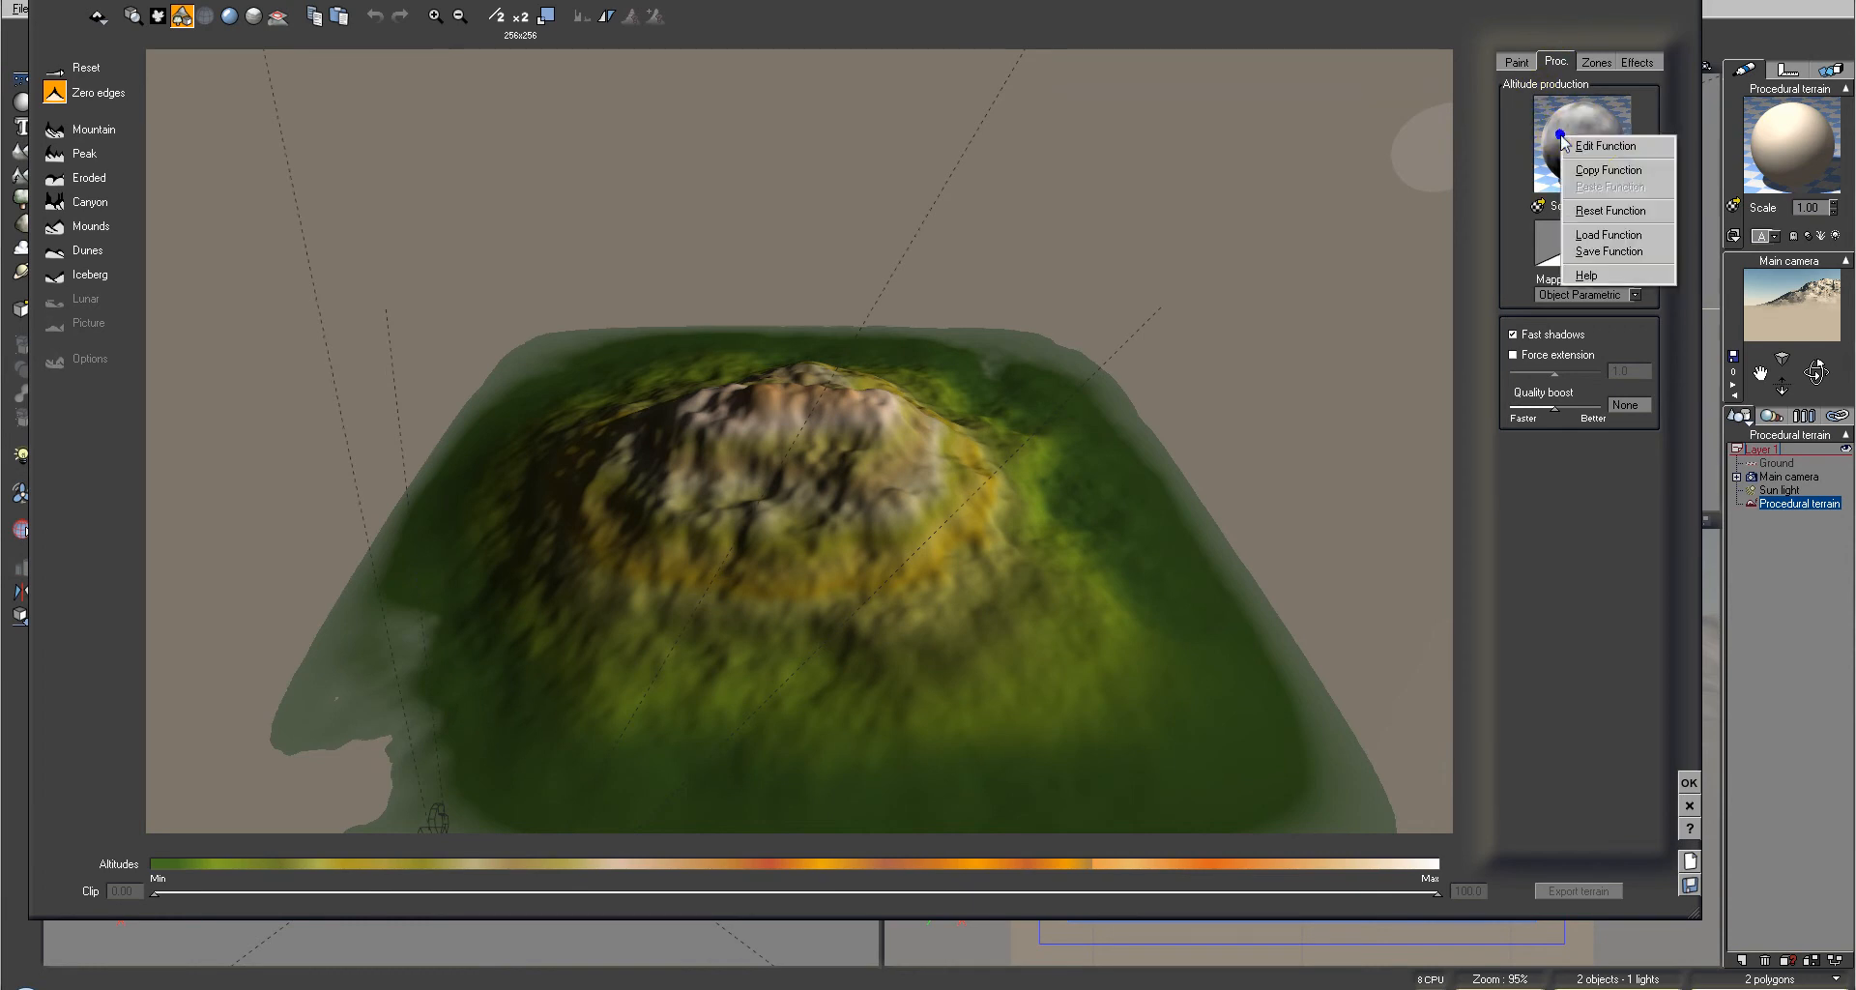
left_click(1603, 146)
left_click_drag(1187, 10, 1386, 15)
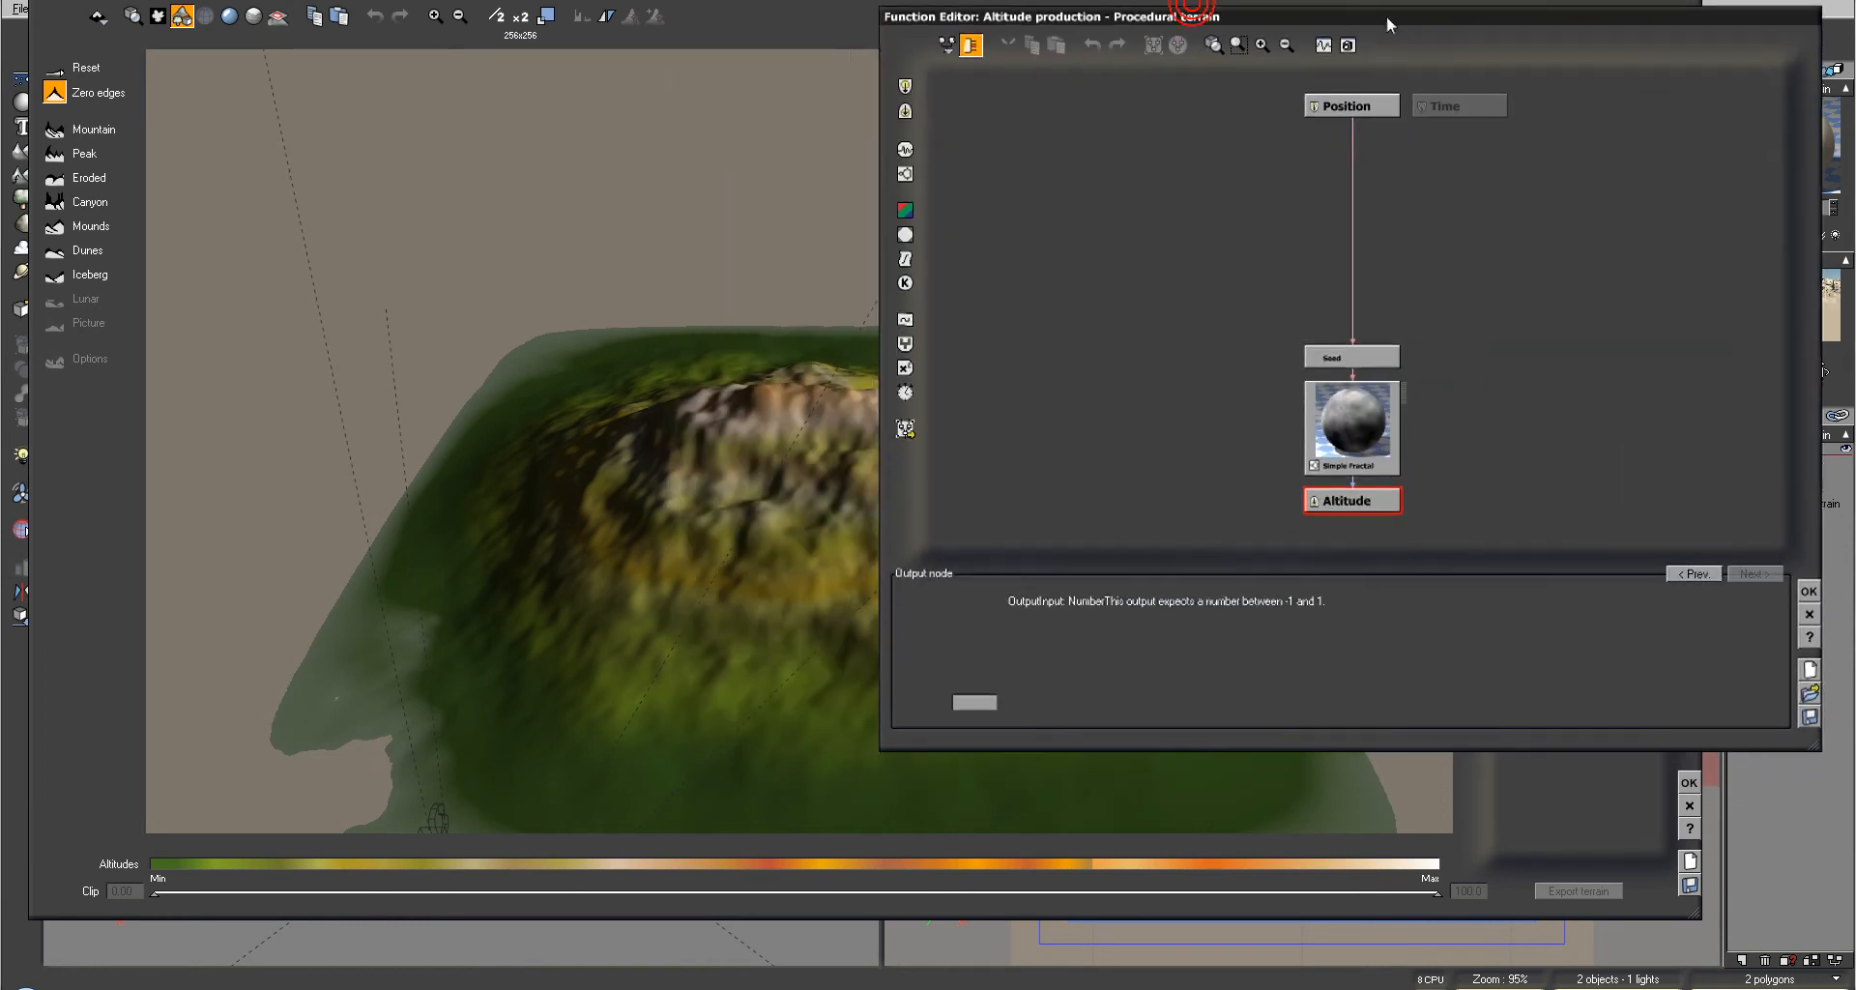
Change the Simple Fractal node to a Terrain Fractal and set both its metascale and largest feature to 5
left_click(1343, 423)
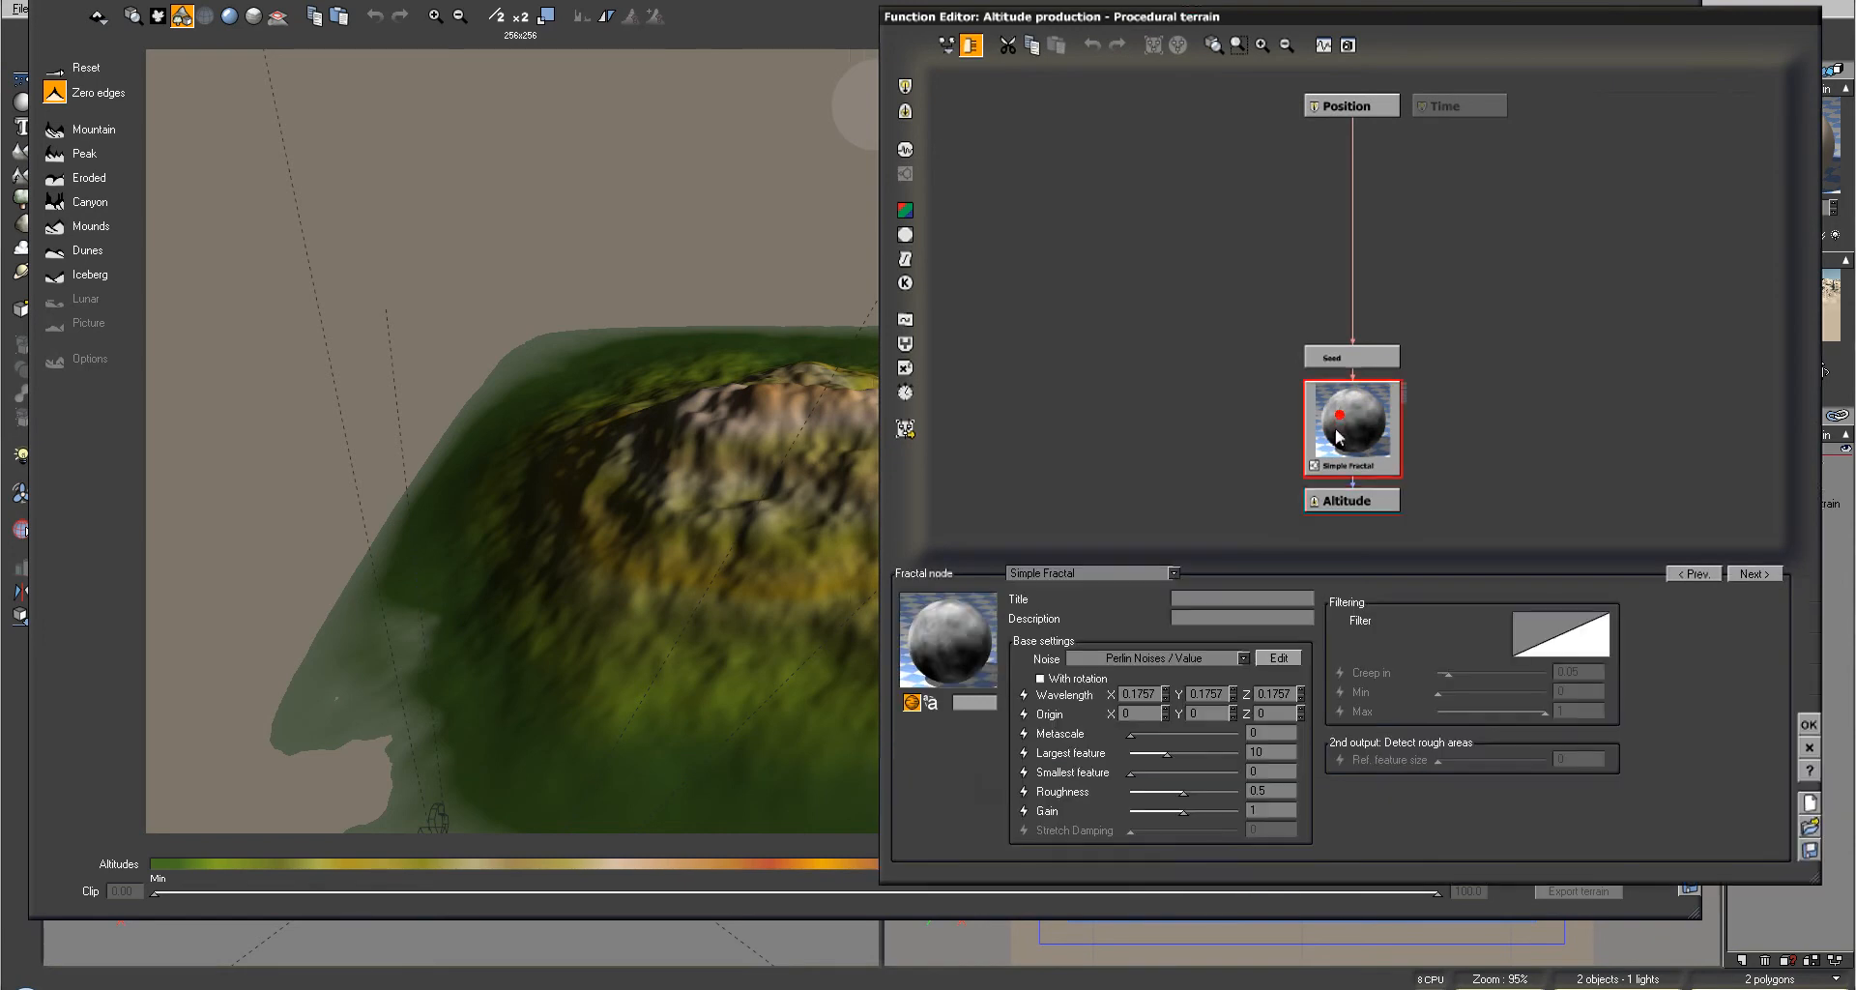
left_click(1127, 573)
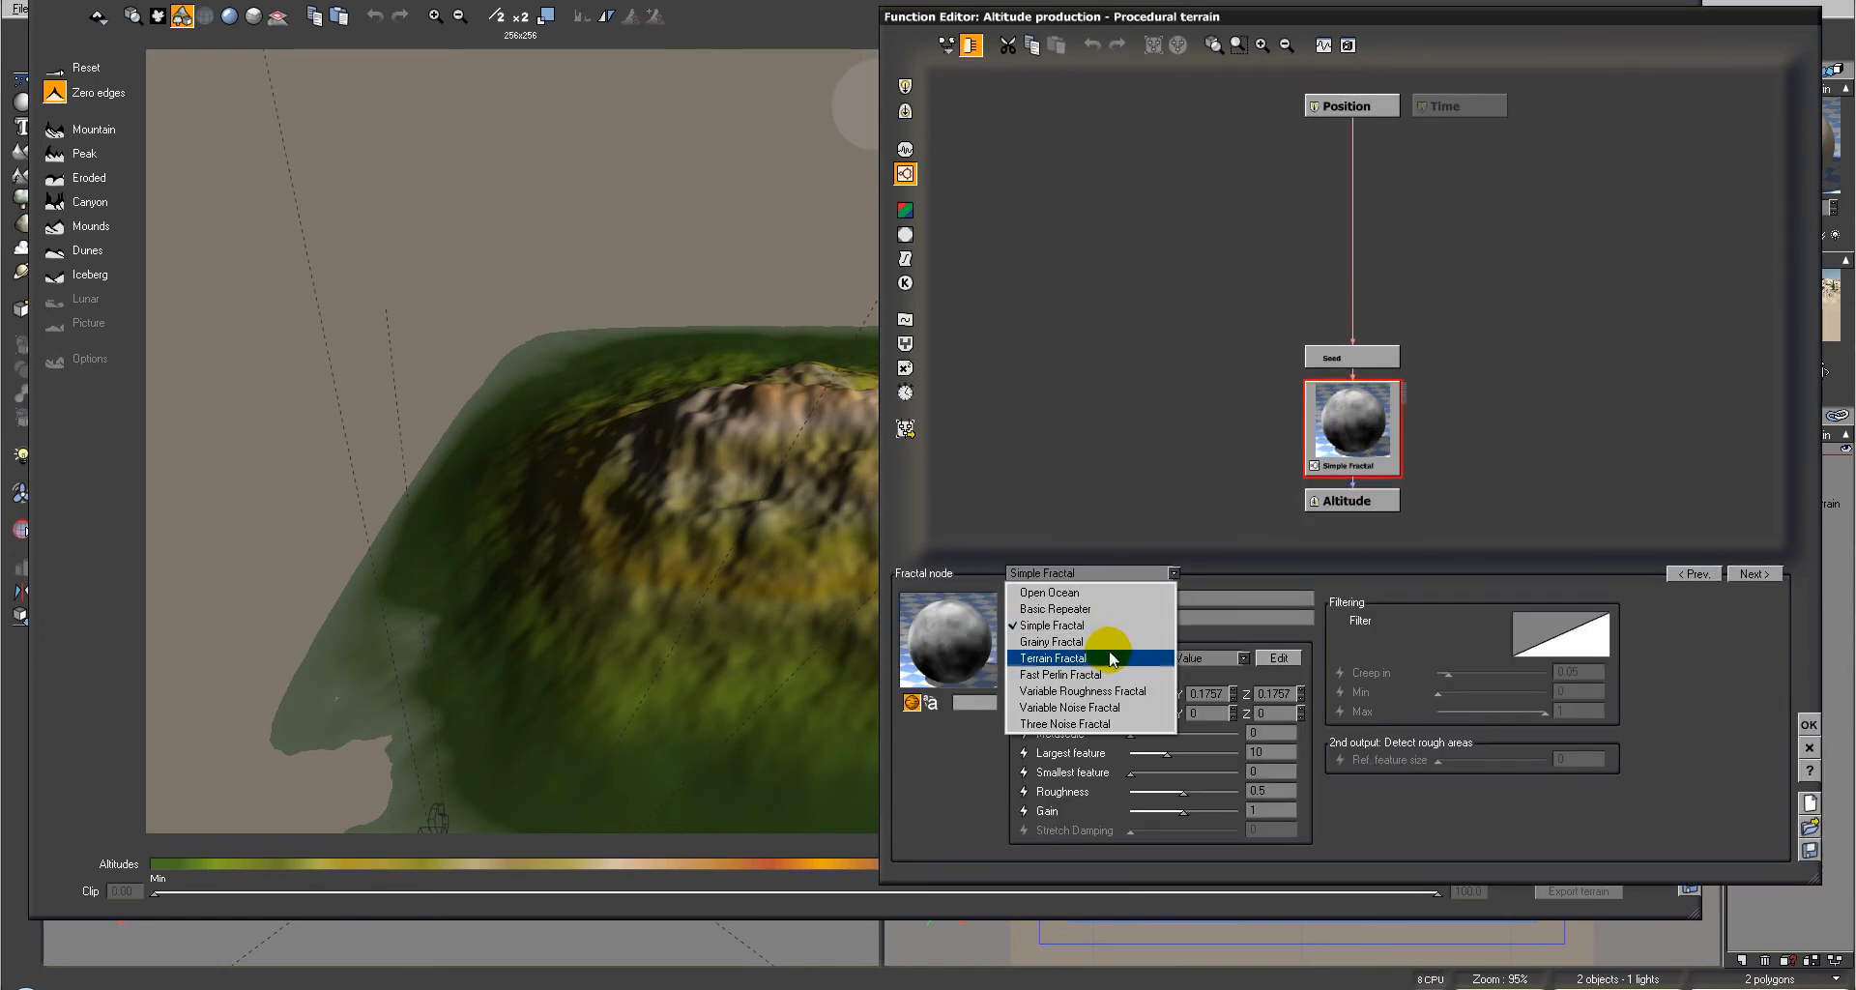
left_click(1113, 658)
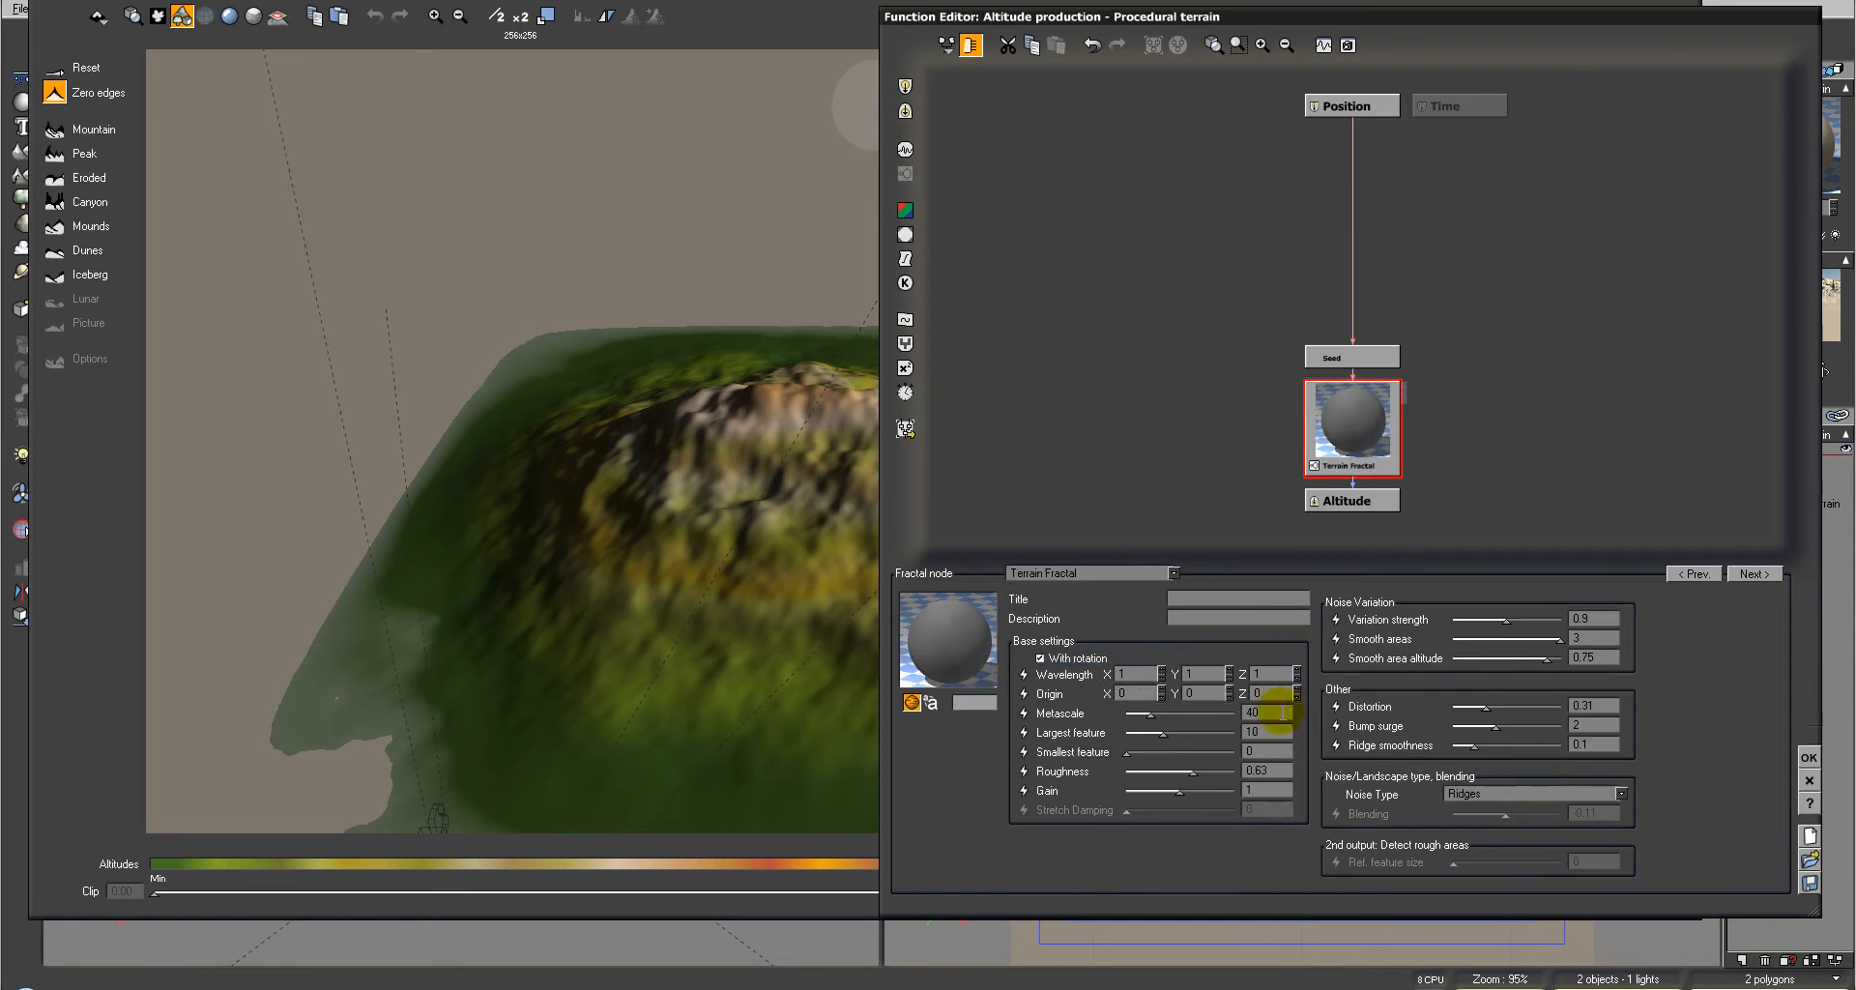
type("55")
left_click(667, 180)
mouse_move(700, 332)
right_mouse_down()
mouse_move(613, 393)
mouse_move(686, 312)
mouse_move(380, 278)
mouse_move(639, 377)
mouse_move(717, 303)
mouse_move(703, 310)
right_mouse_up()
right_click_drag(398, 725, 588, 572)
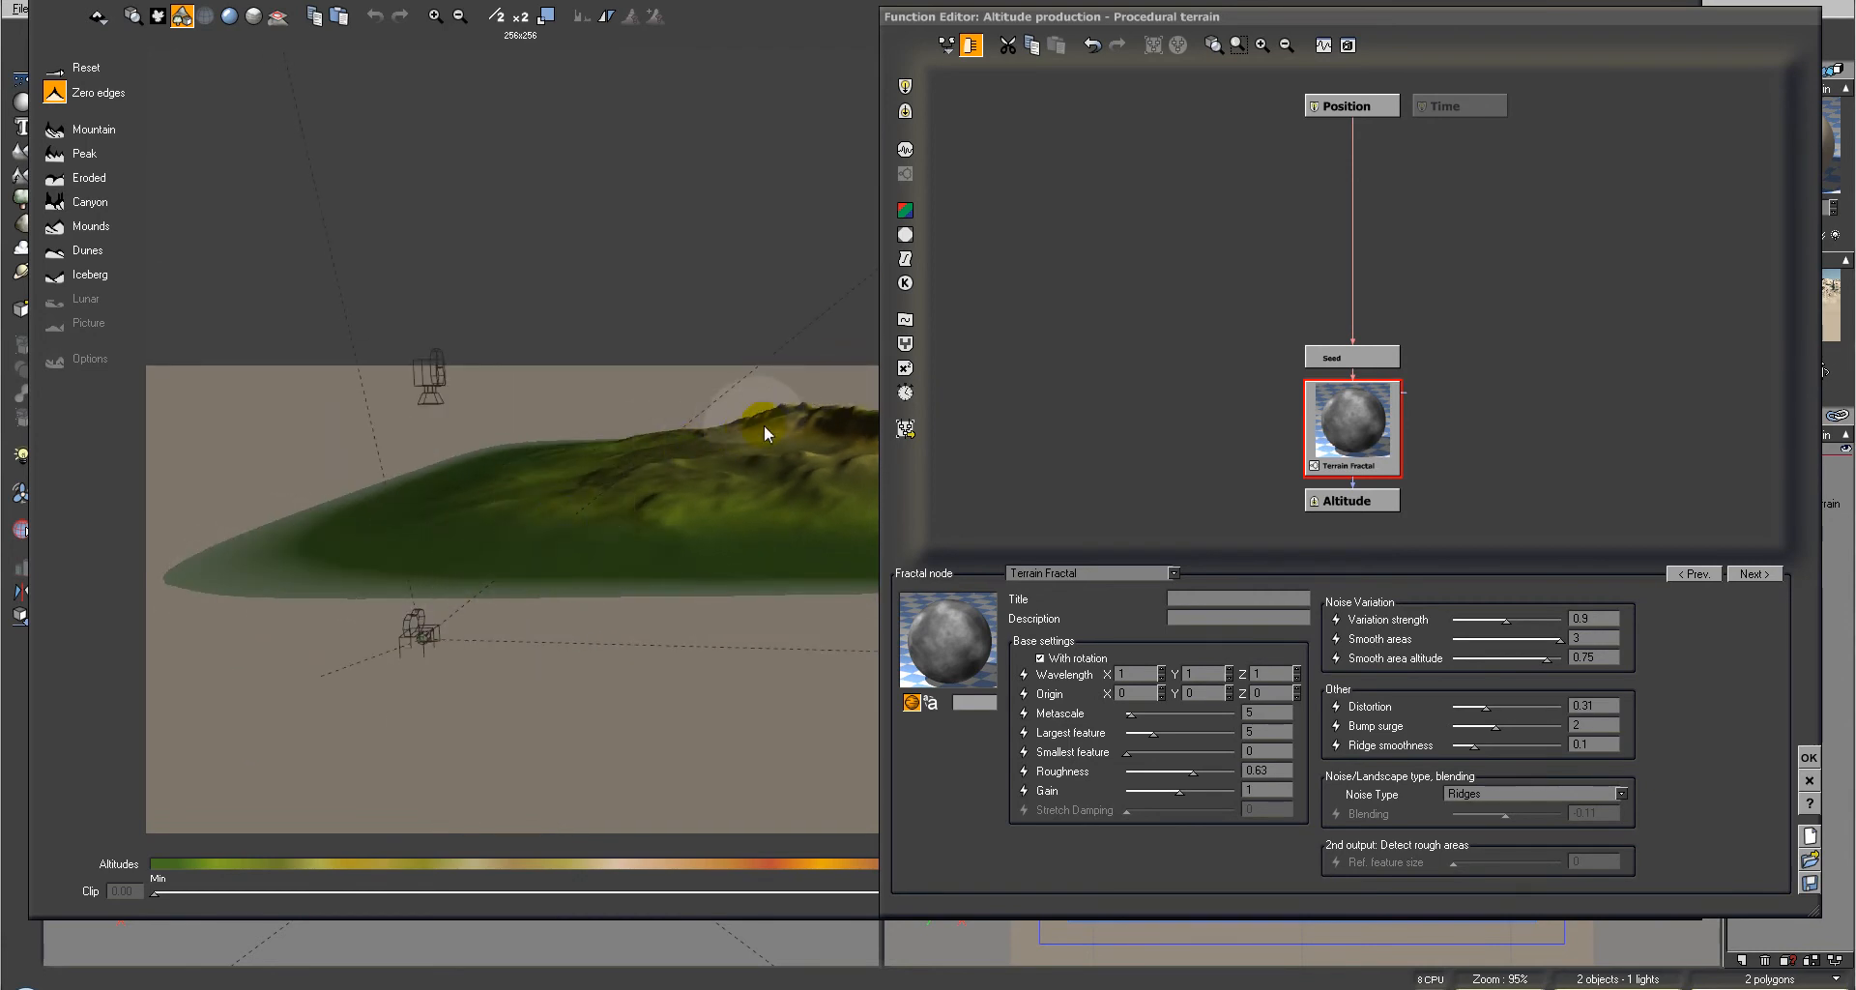
right_click_drag(699, 452, 711, 463)
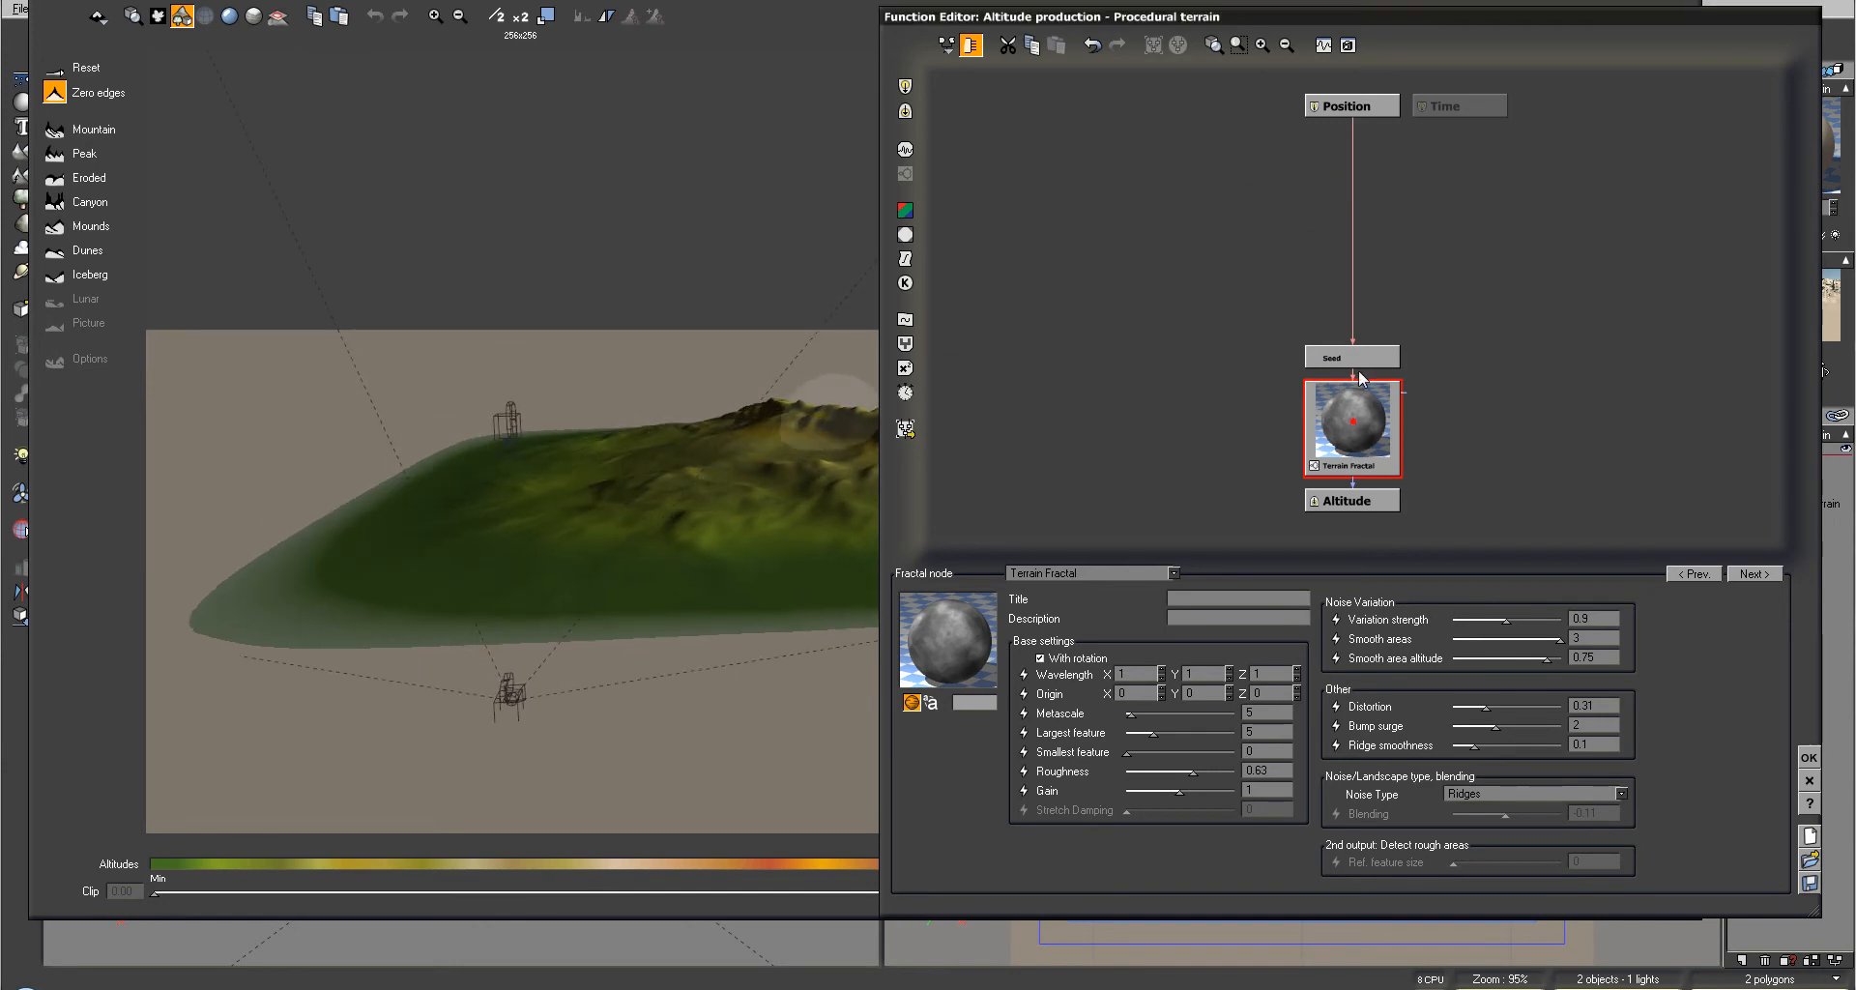
Move the Terrain Fractal node up and insert a Filter node between it and the Altitude output
left_click(1356, 400)
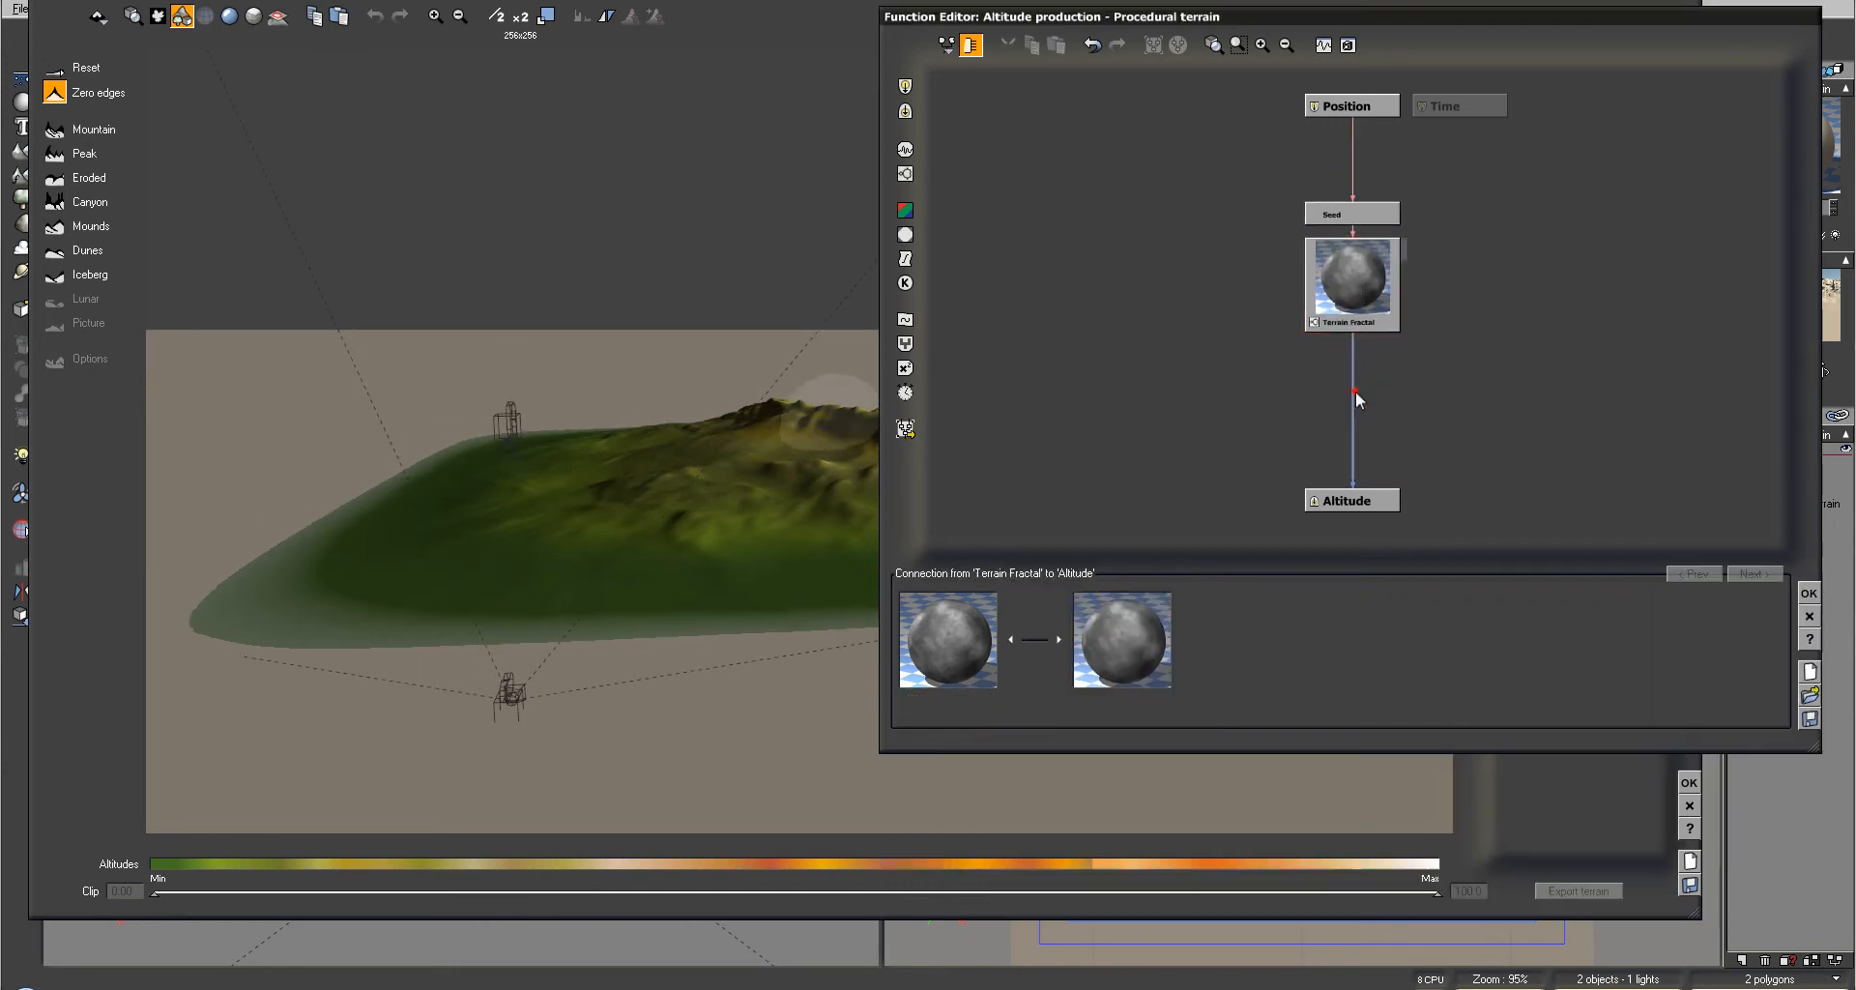
left_click(905, 258)
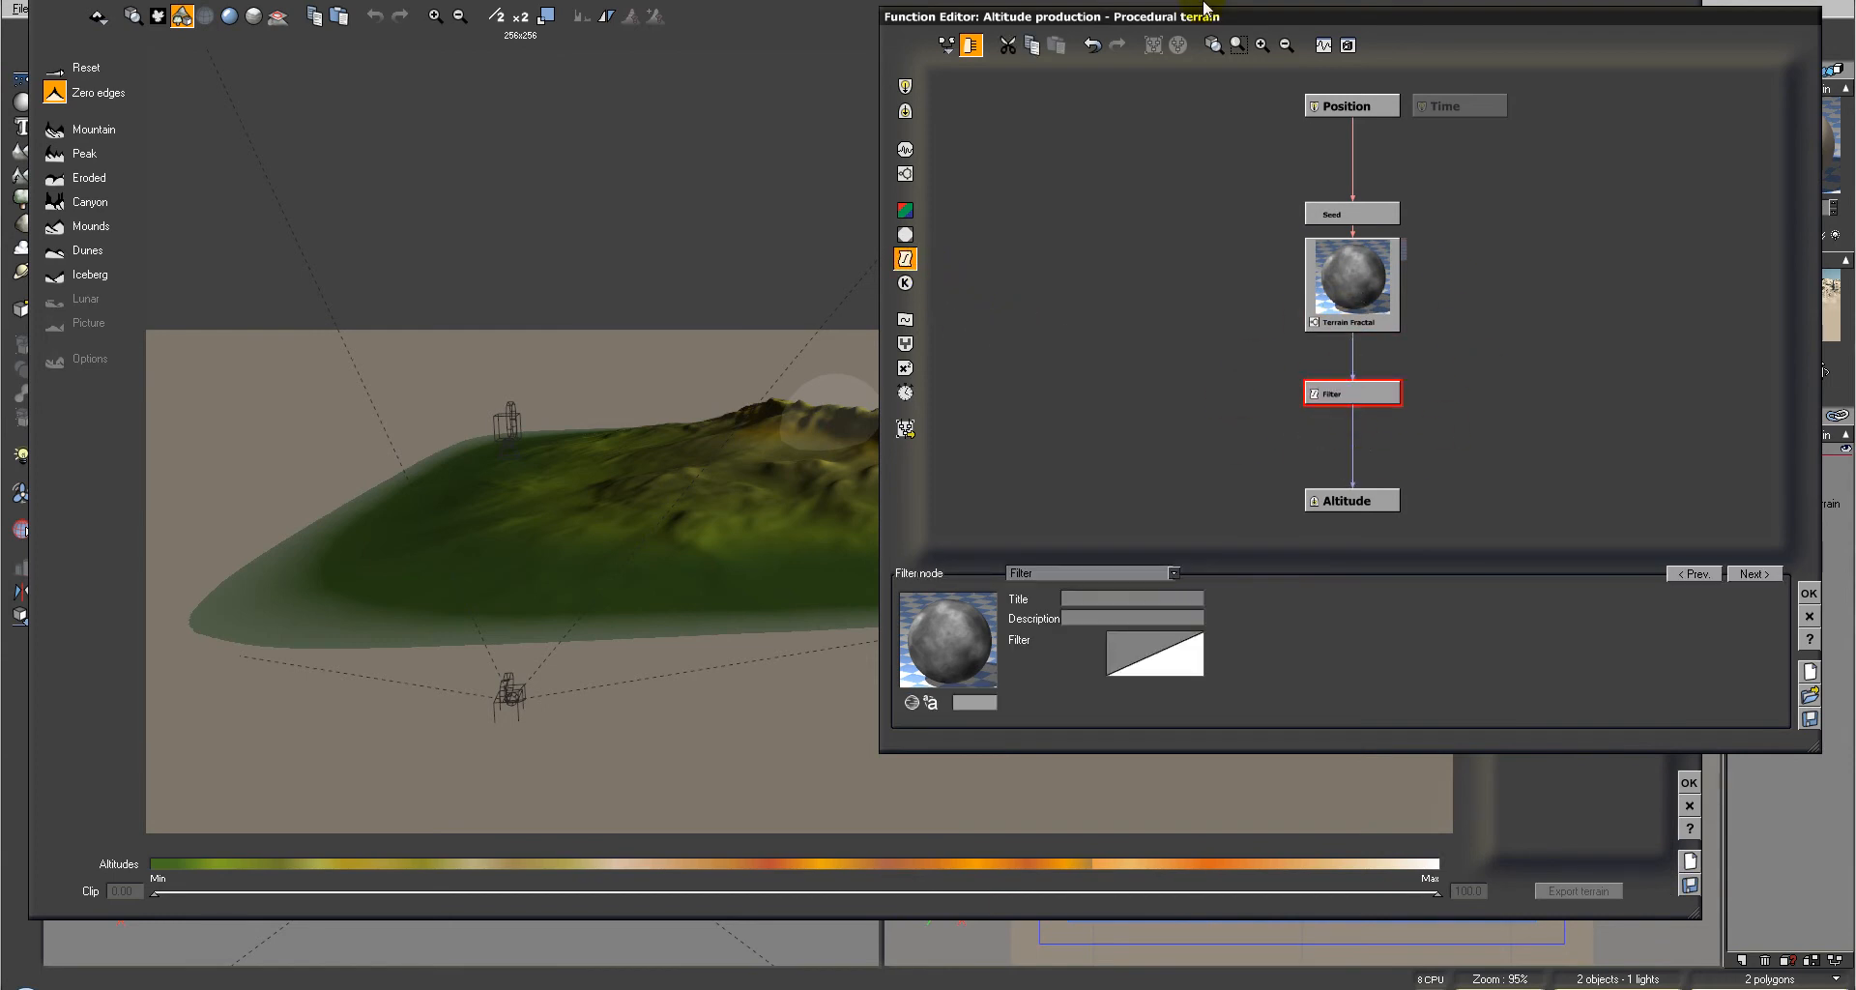
left_click_drag(1212, 20, 1323, 446)
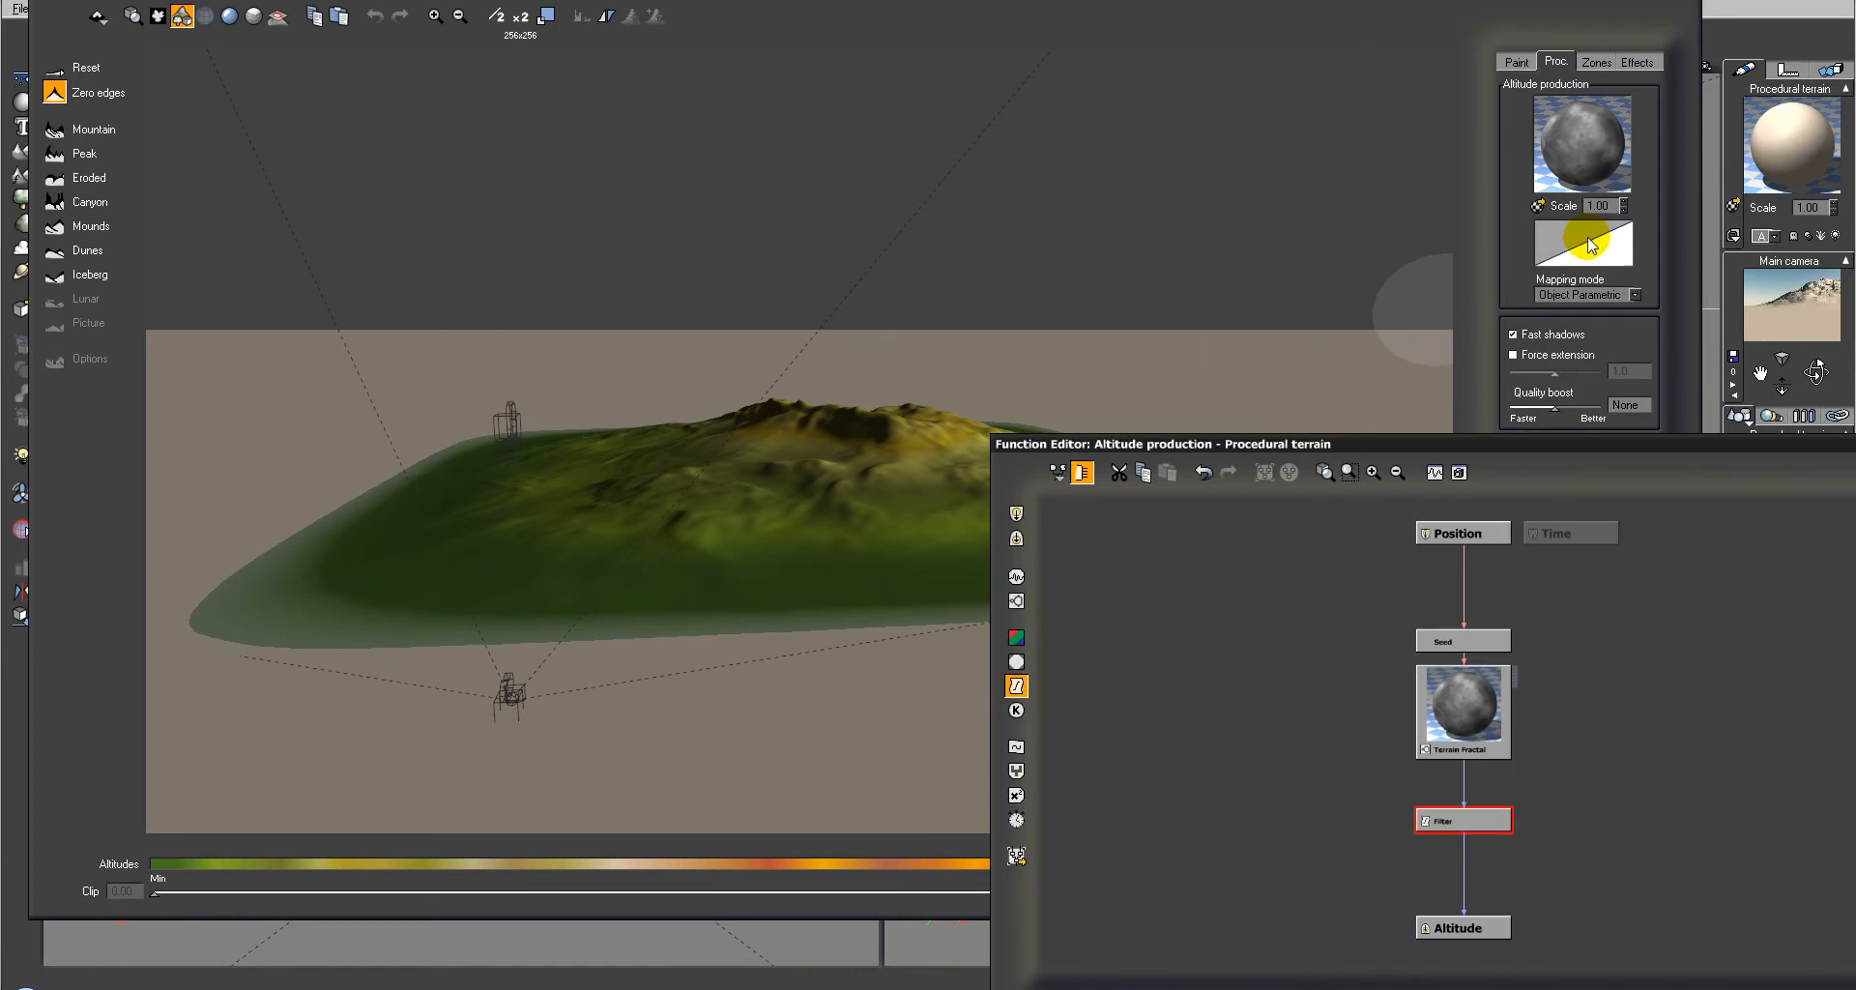
left_click_drag(1535, 443, 1453, 17)
right_click_drag(775, 261, 767, 305)
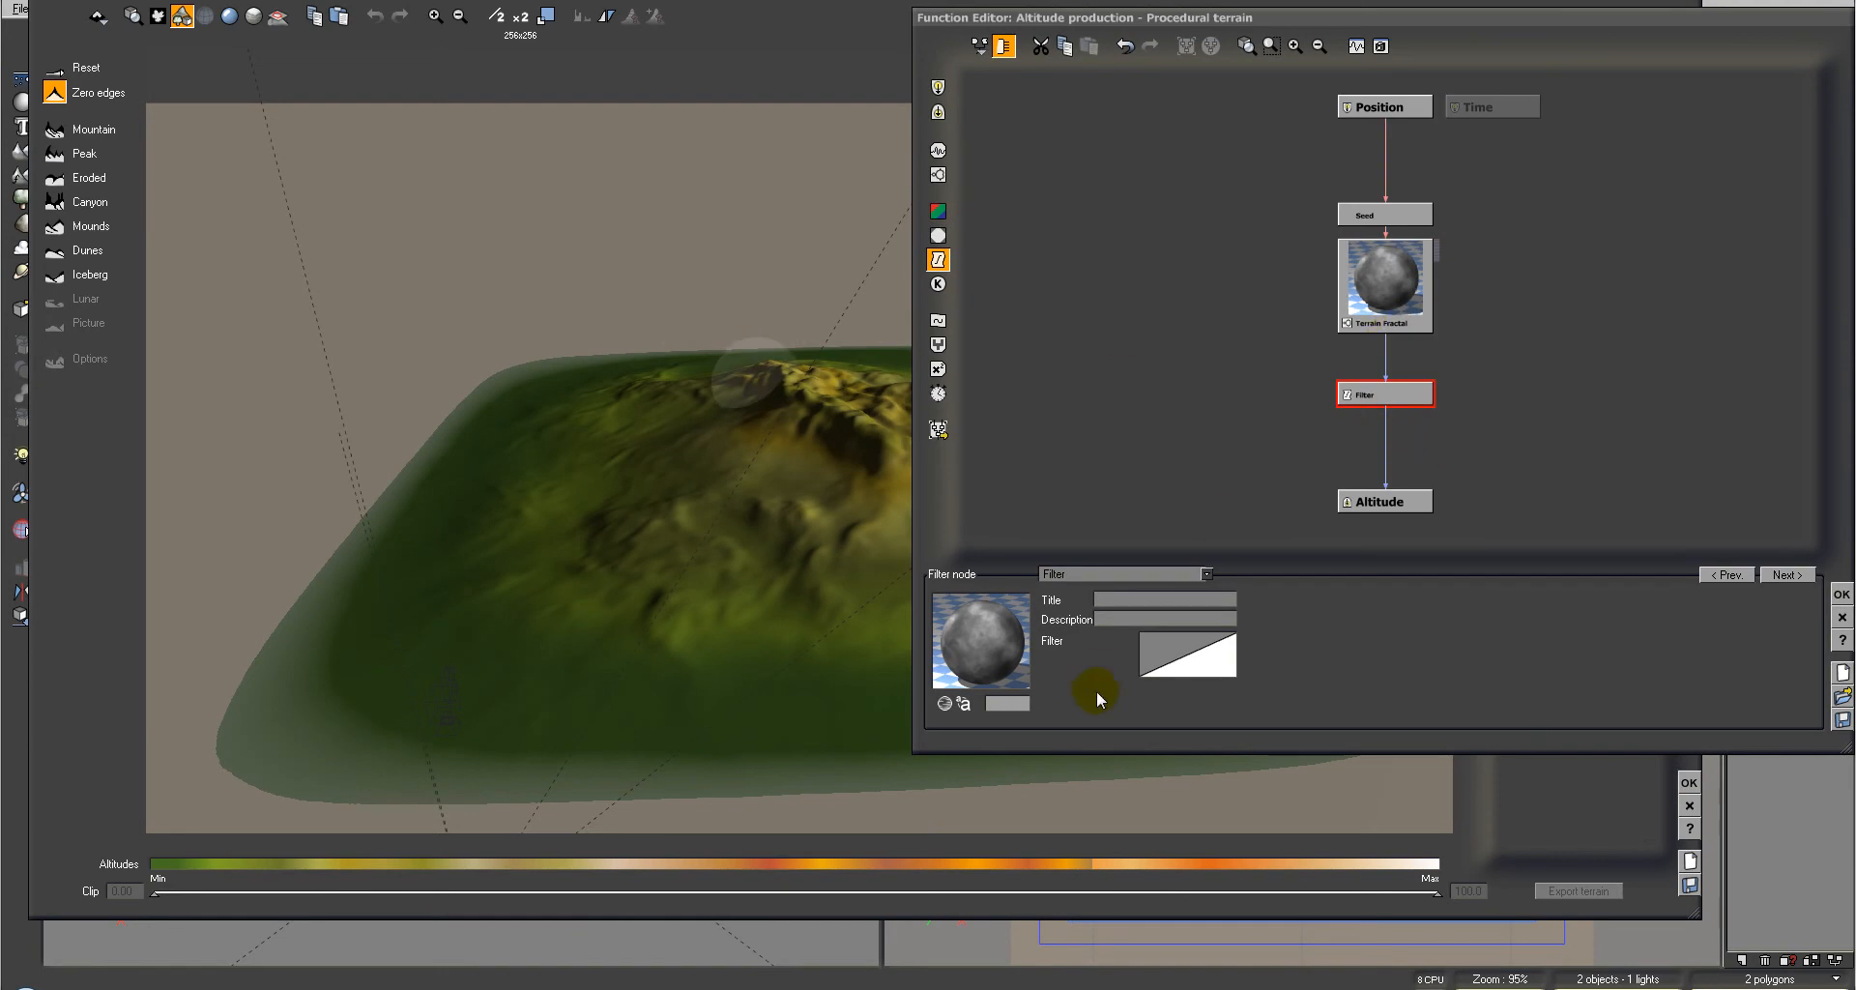
Open the Filter node's curve for editing and arrange its window so the terrain preview stays in view
left_click(1180, 667)
left_click(1215, 667)
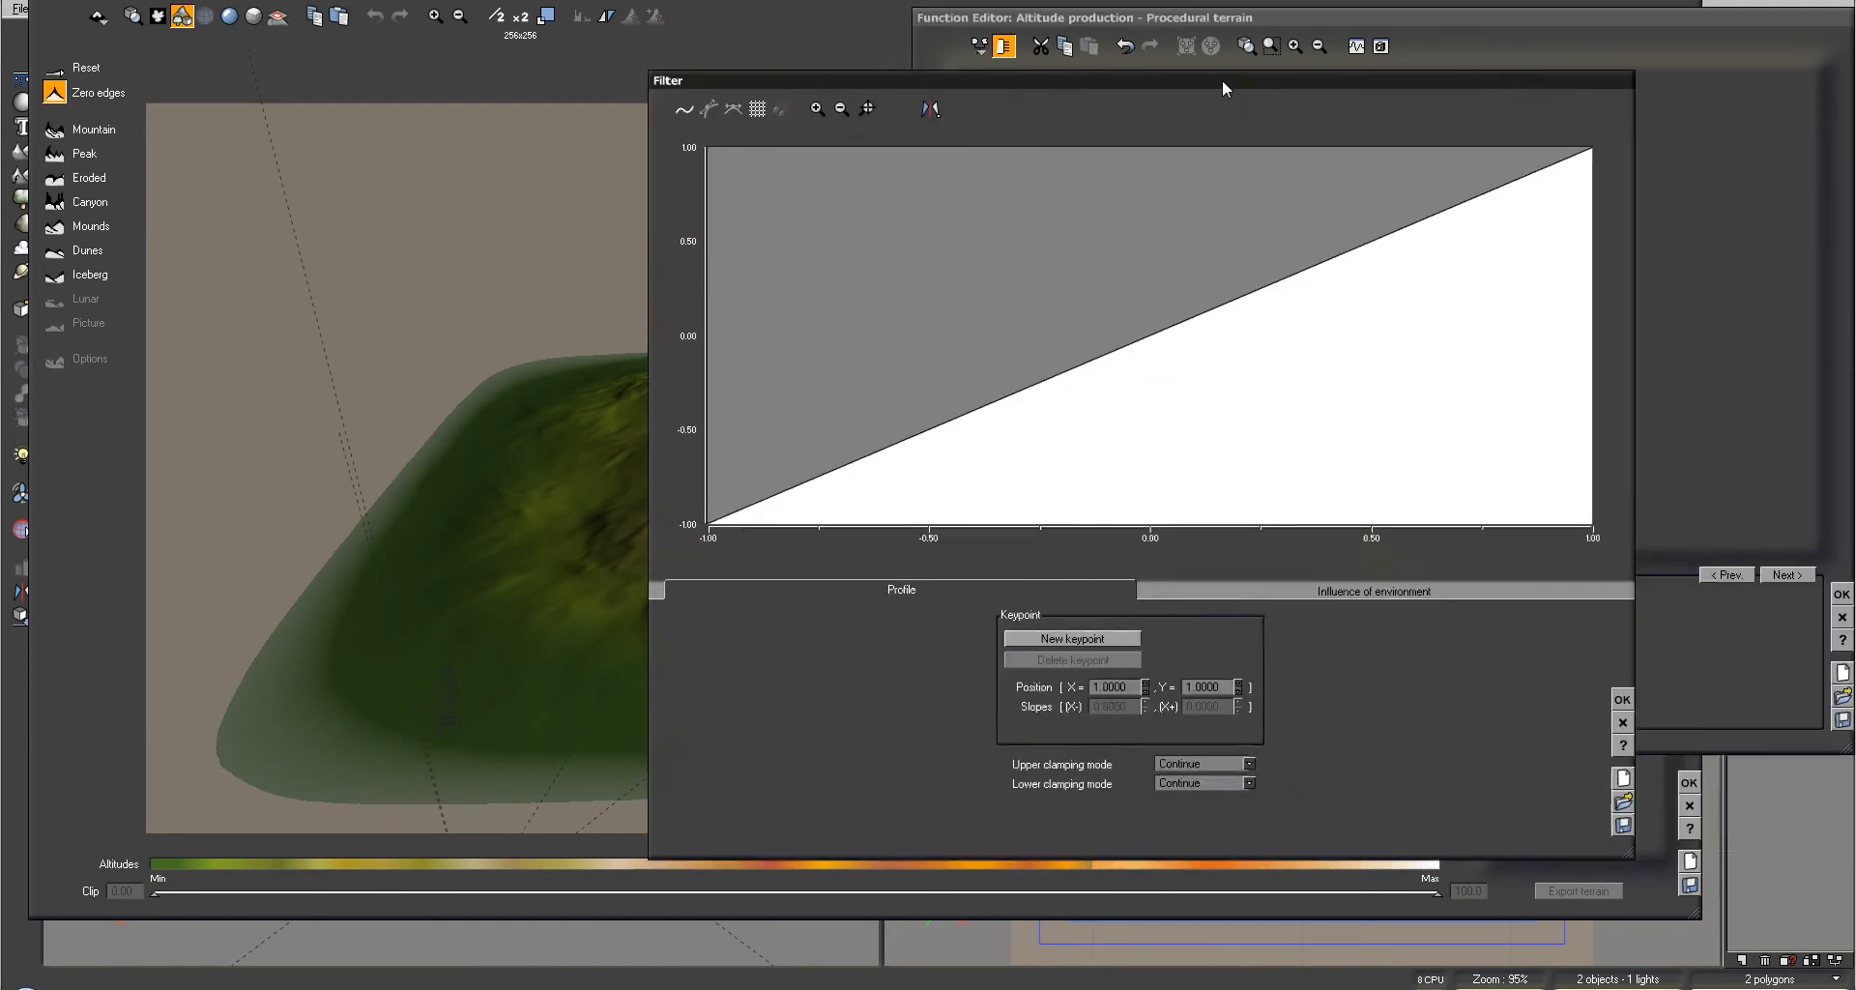
left_click_drag(1222, 79, 1436, 33)
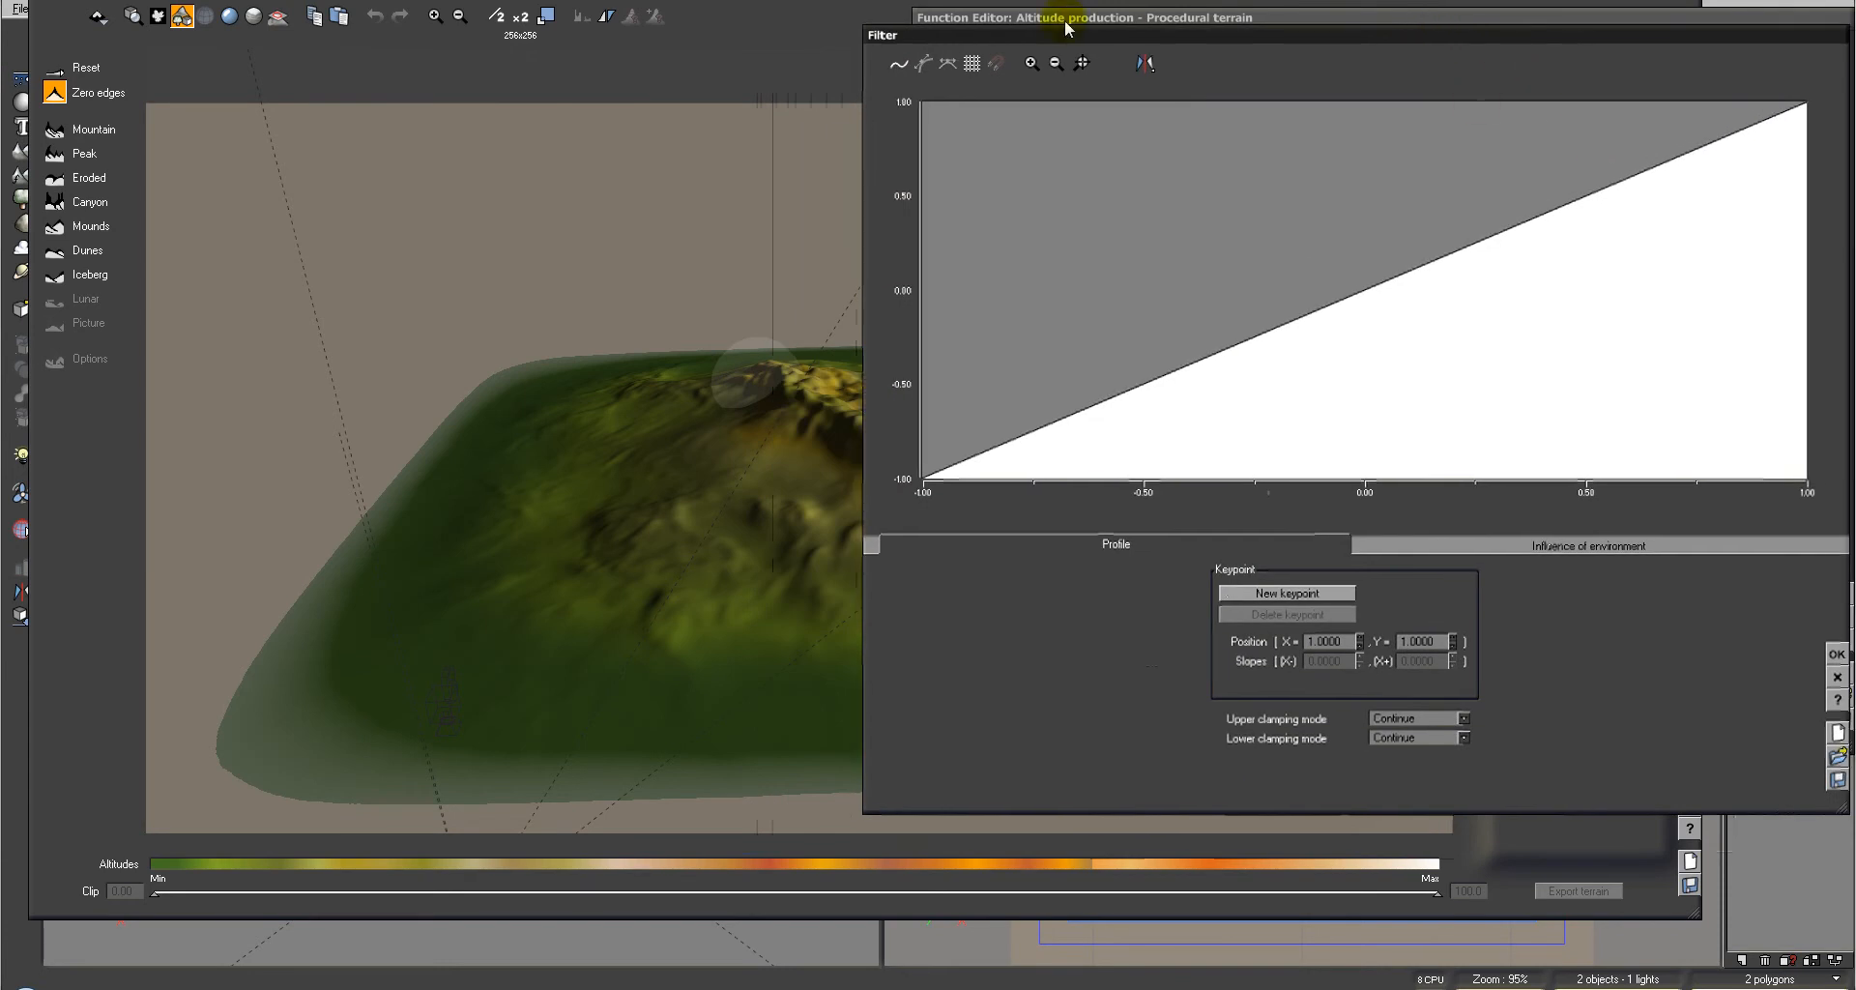
left_click_drag(857, 21, 886, 62)
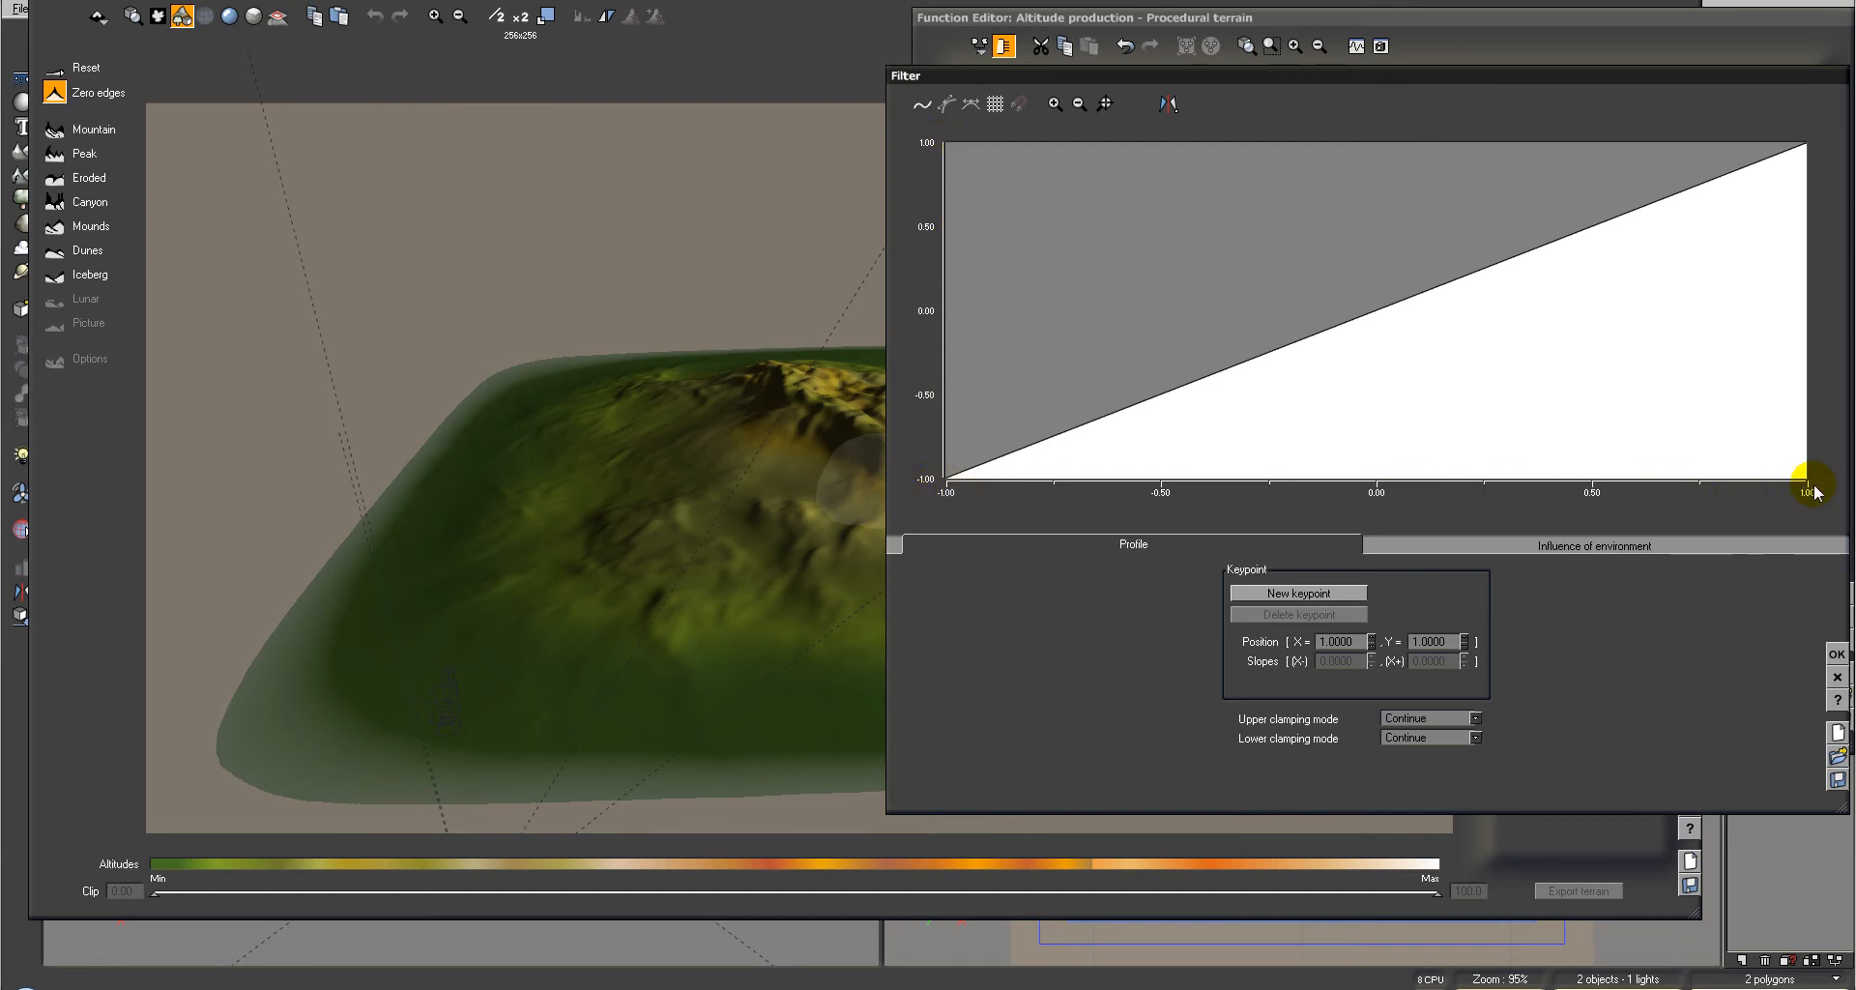
Try a descending filter curve from 1 at the low end to about -0.89 at the high end, with a middle keypoint near (-0.24, 0.21)
left_click_drag(709, 641, 702, 433)
mouse_move(833, 424)
left_mouse_down()
mouse_move(712, 539)
mouse_move(615, 549)
left_mouse_up()
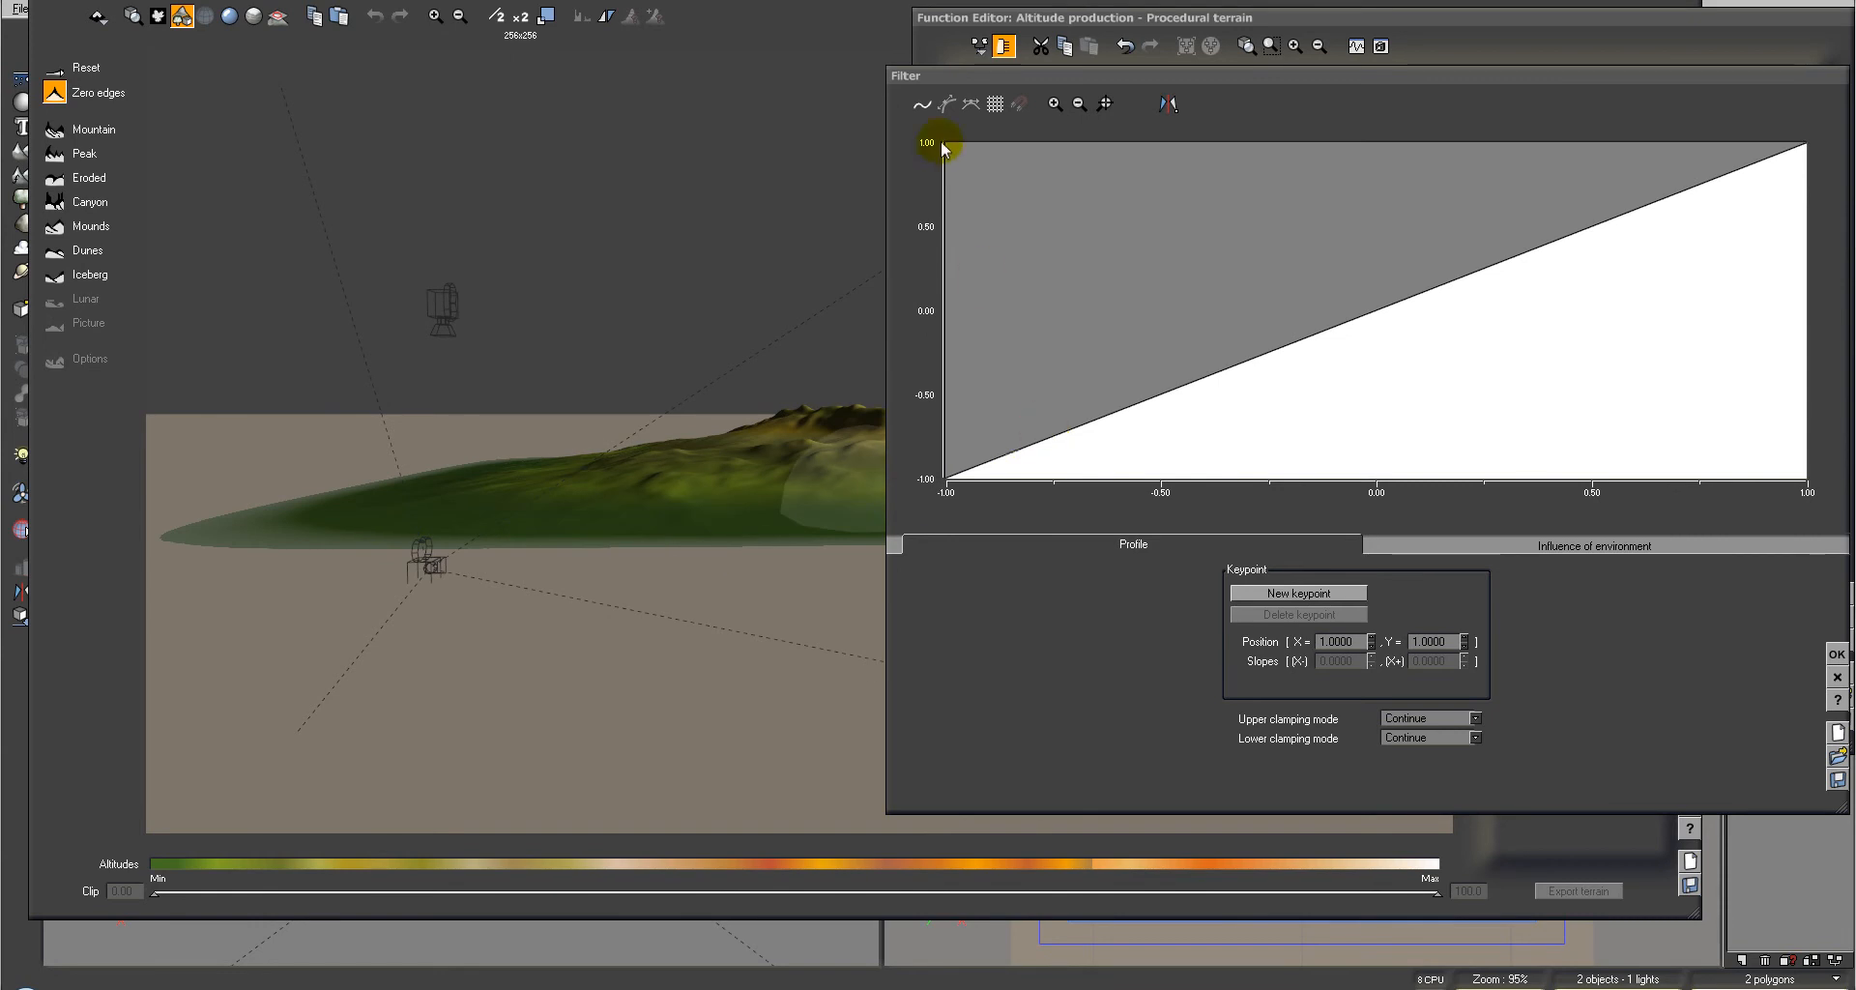
left_click_drag(999, 452, 944, 144)
left_click_drag(1079, 145, 1200, 468)
left_click_drag(1805, 150, 1806, 457)
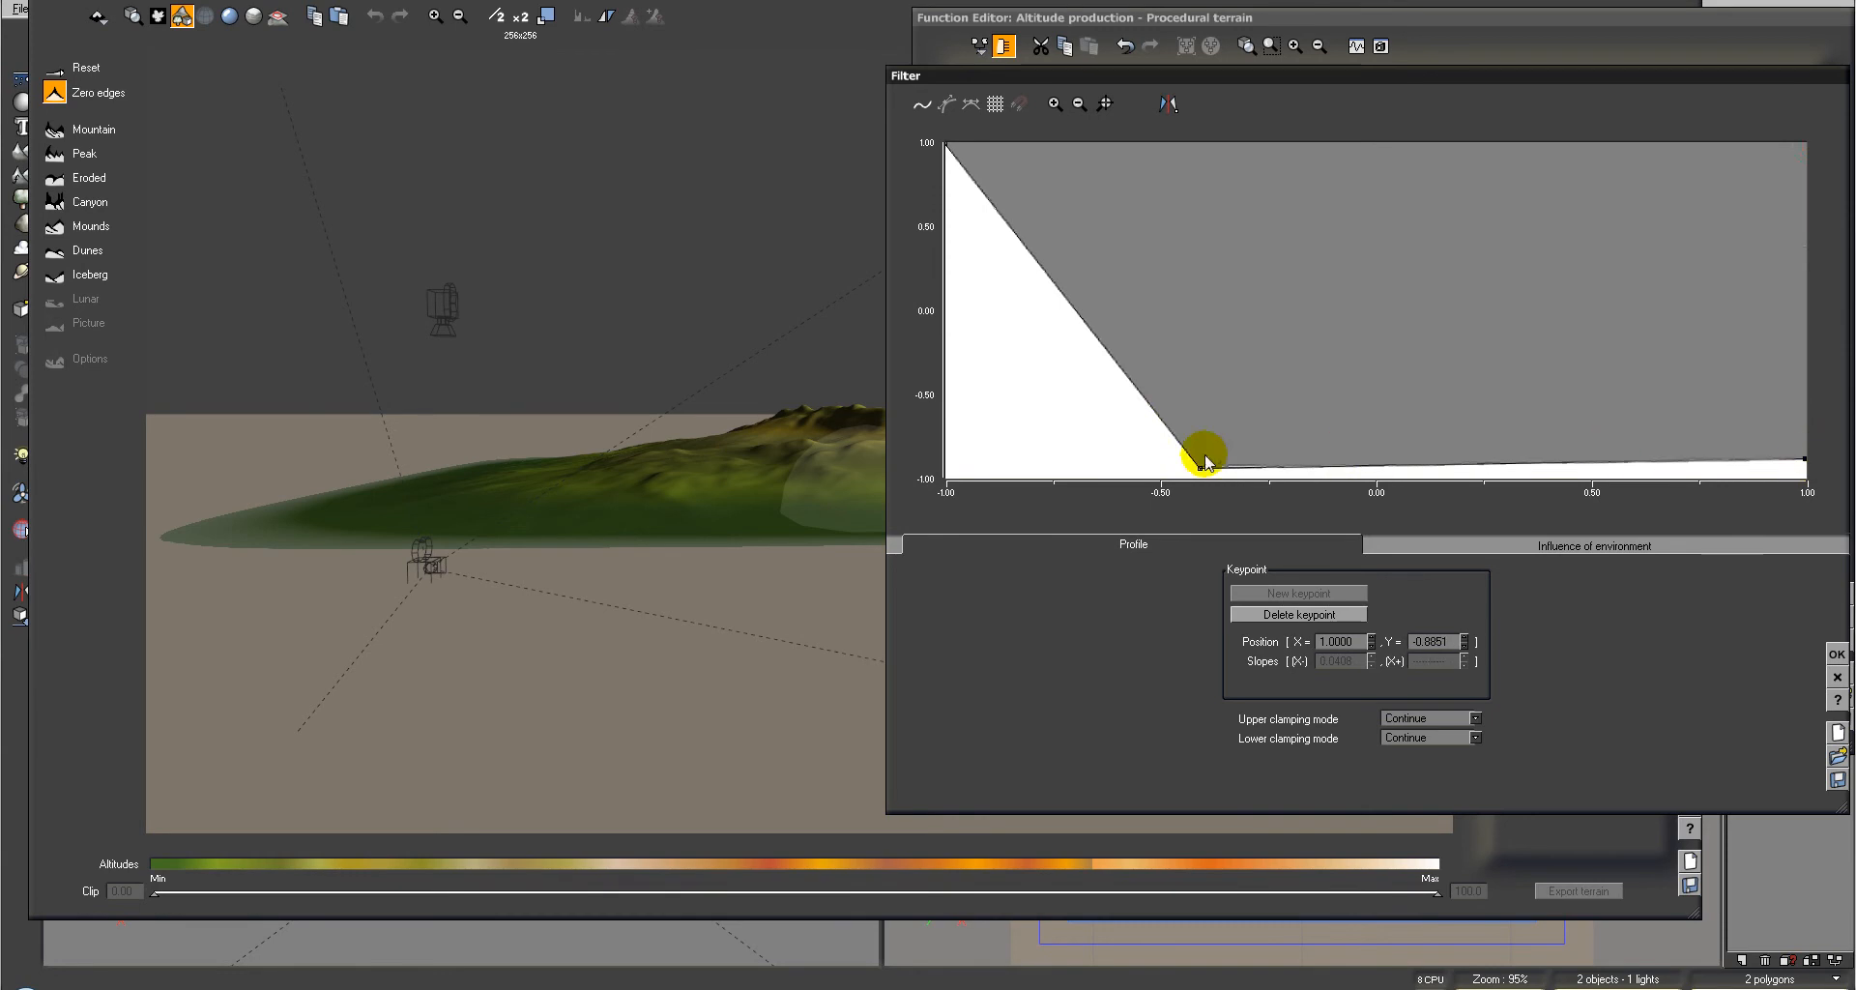
left_click_drag(1198, 469, 1272, 276)
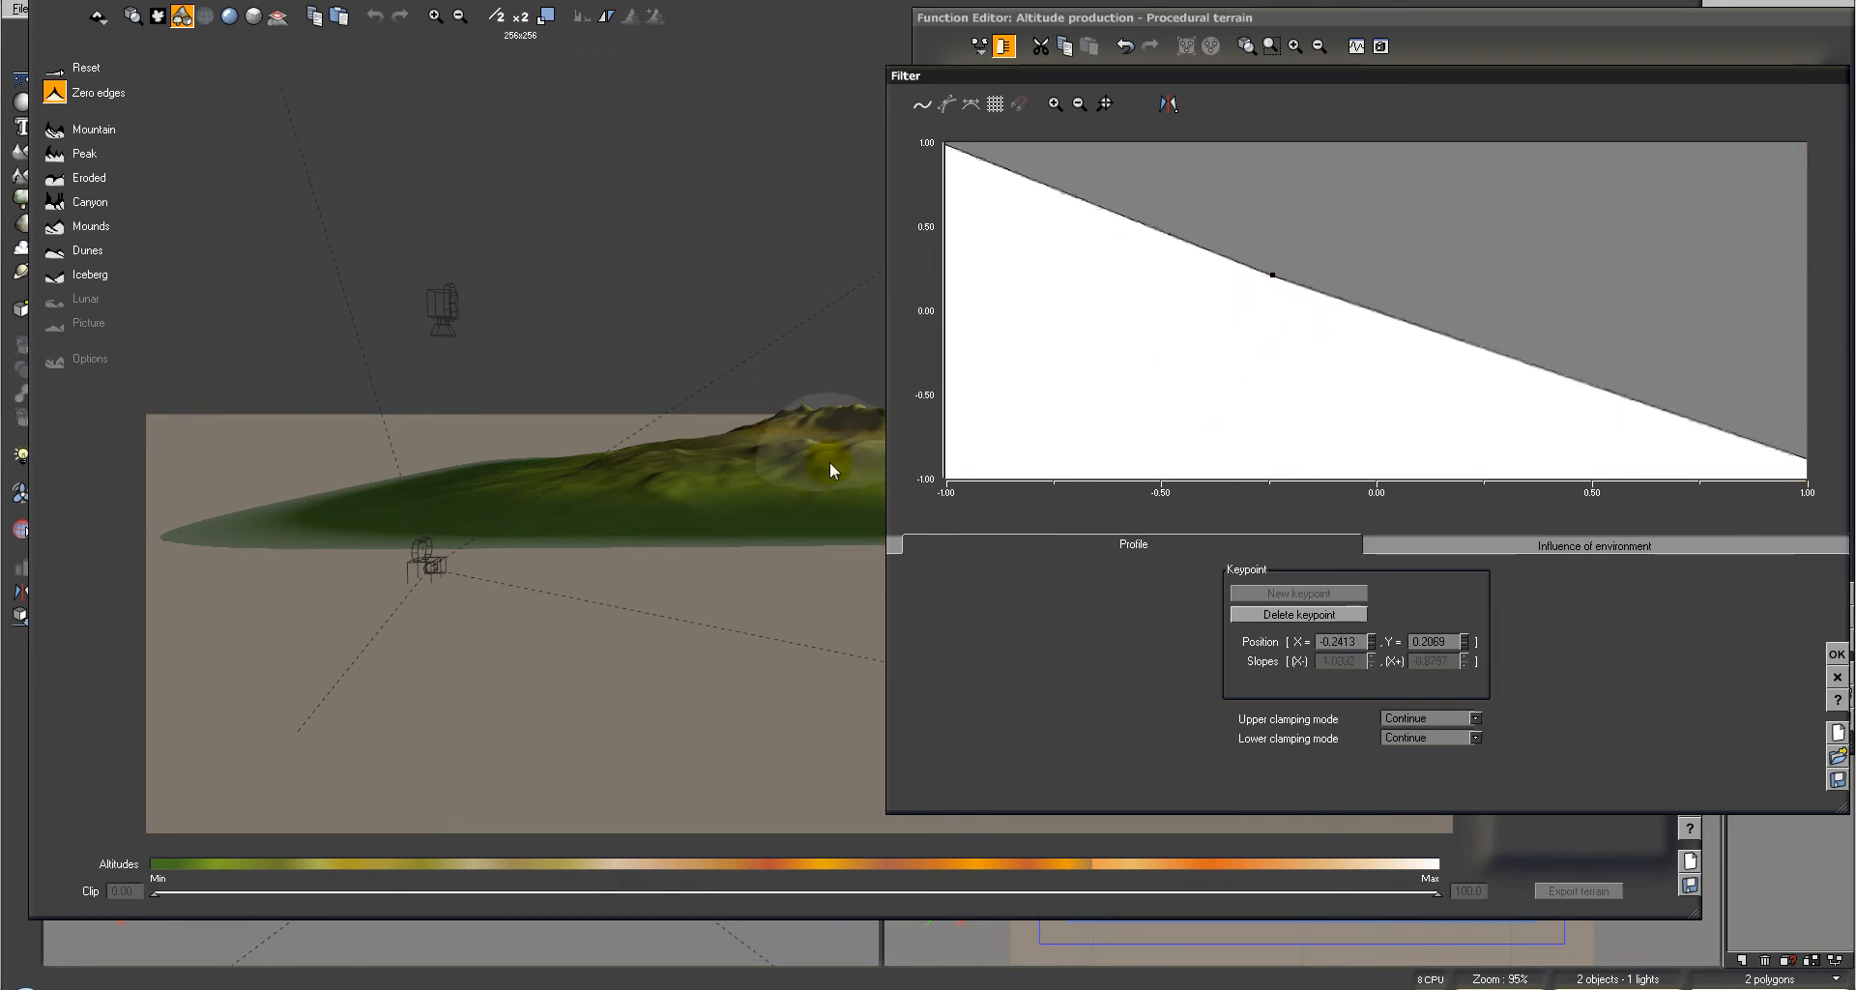
left_click_drag(727, 213, 618, 559)
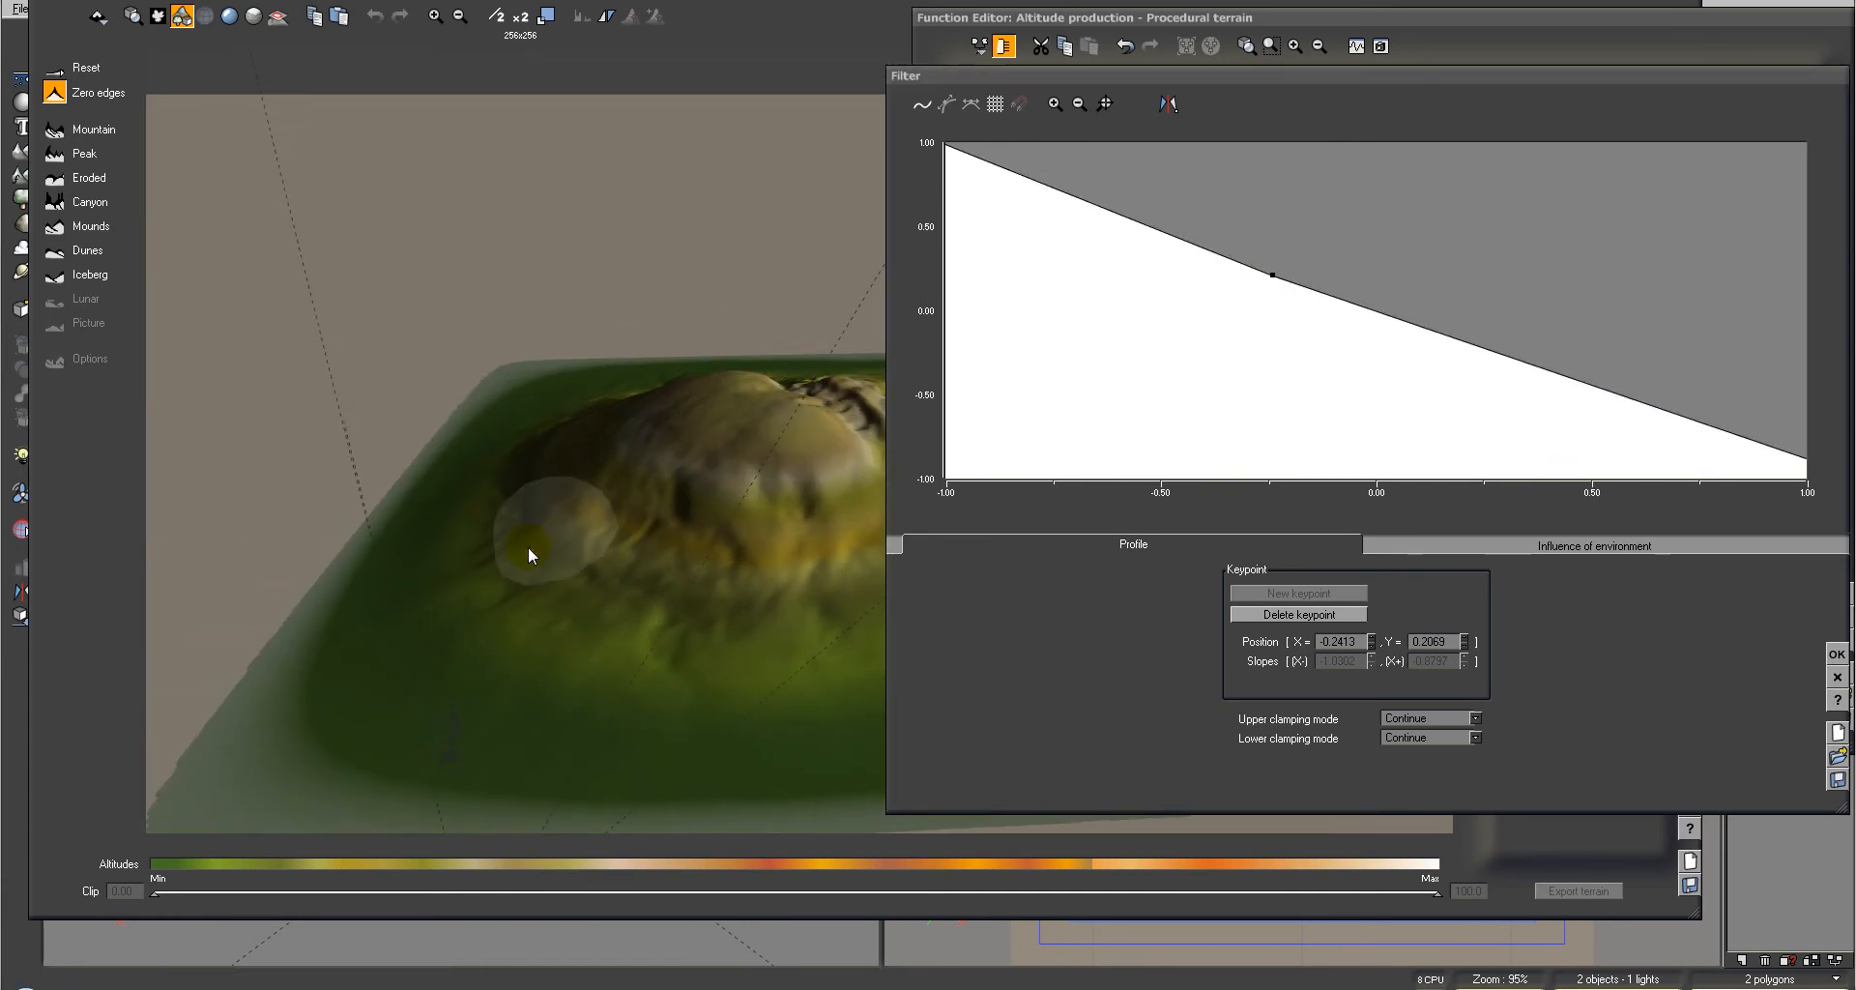
Turn off zero edges for the terrain and close the filter curve, discarding its descending profile
left_click(53, 94)
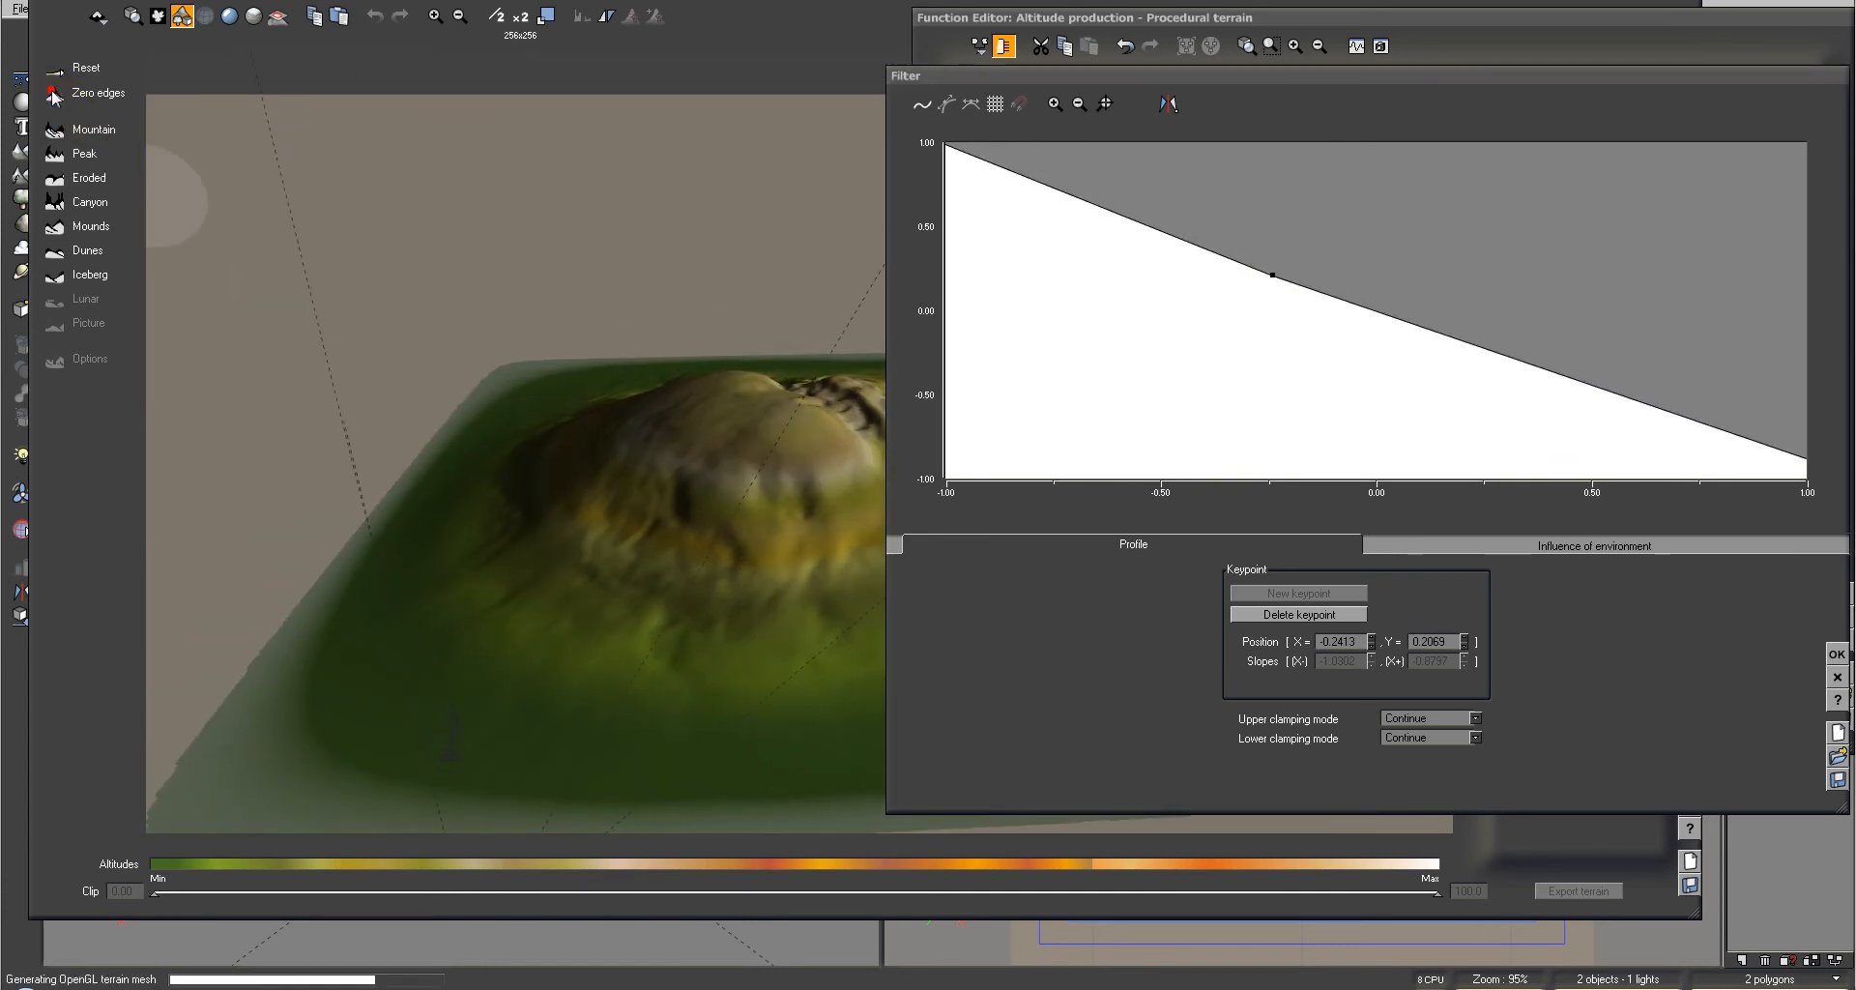
left_click_drag(344, 223, 642, 509)
left_click(94, 129)
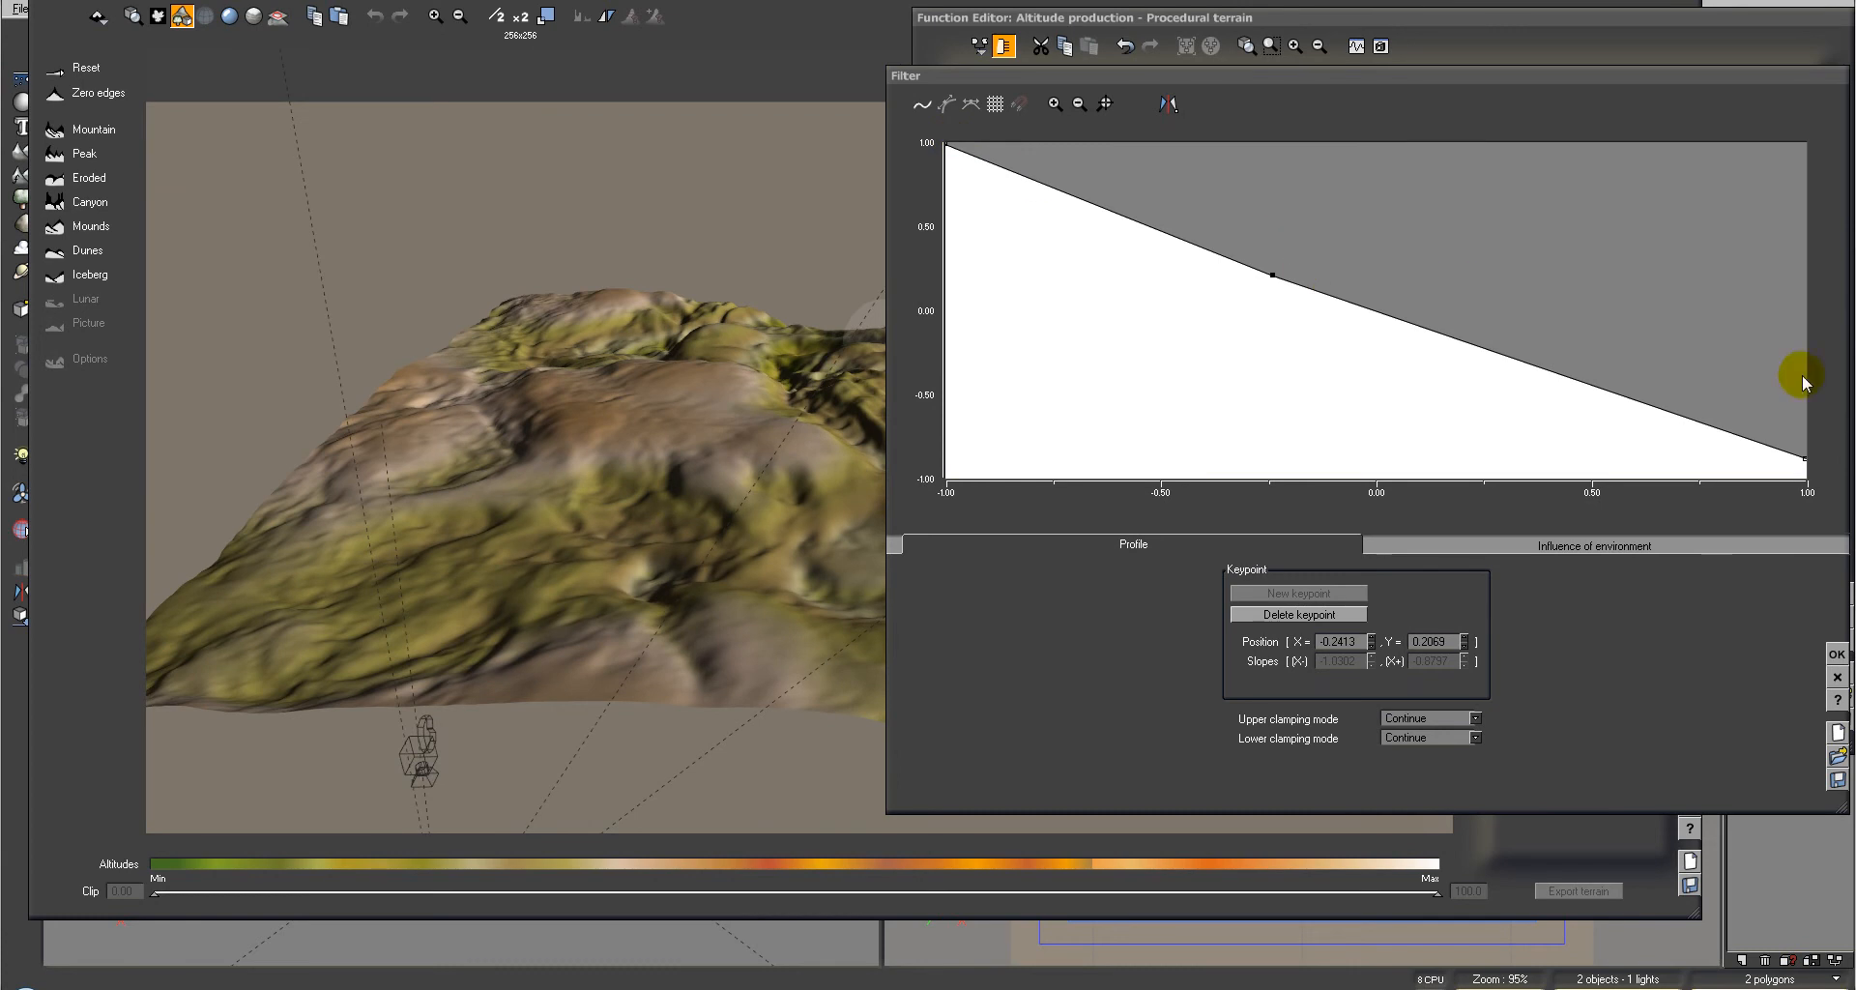
left_click(1837, 653)
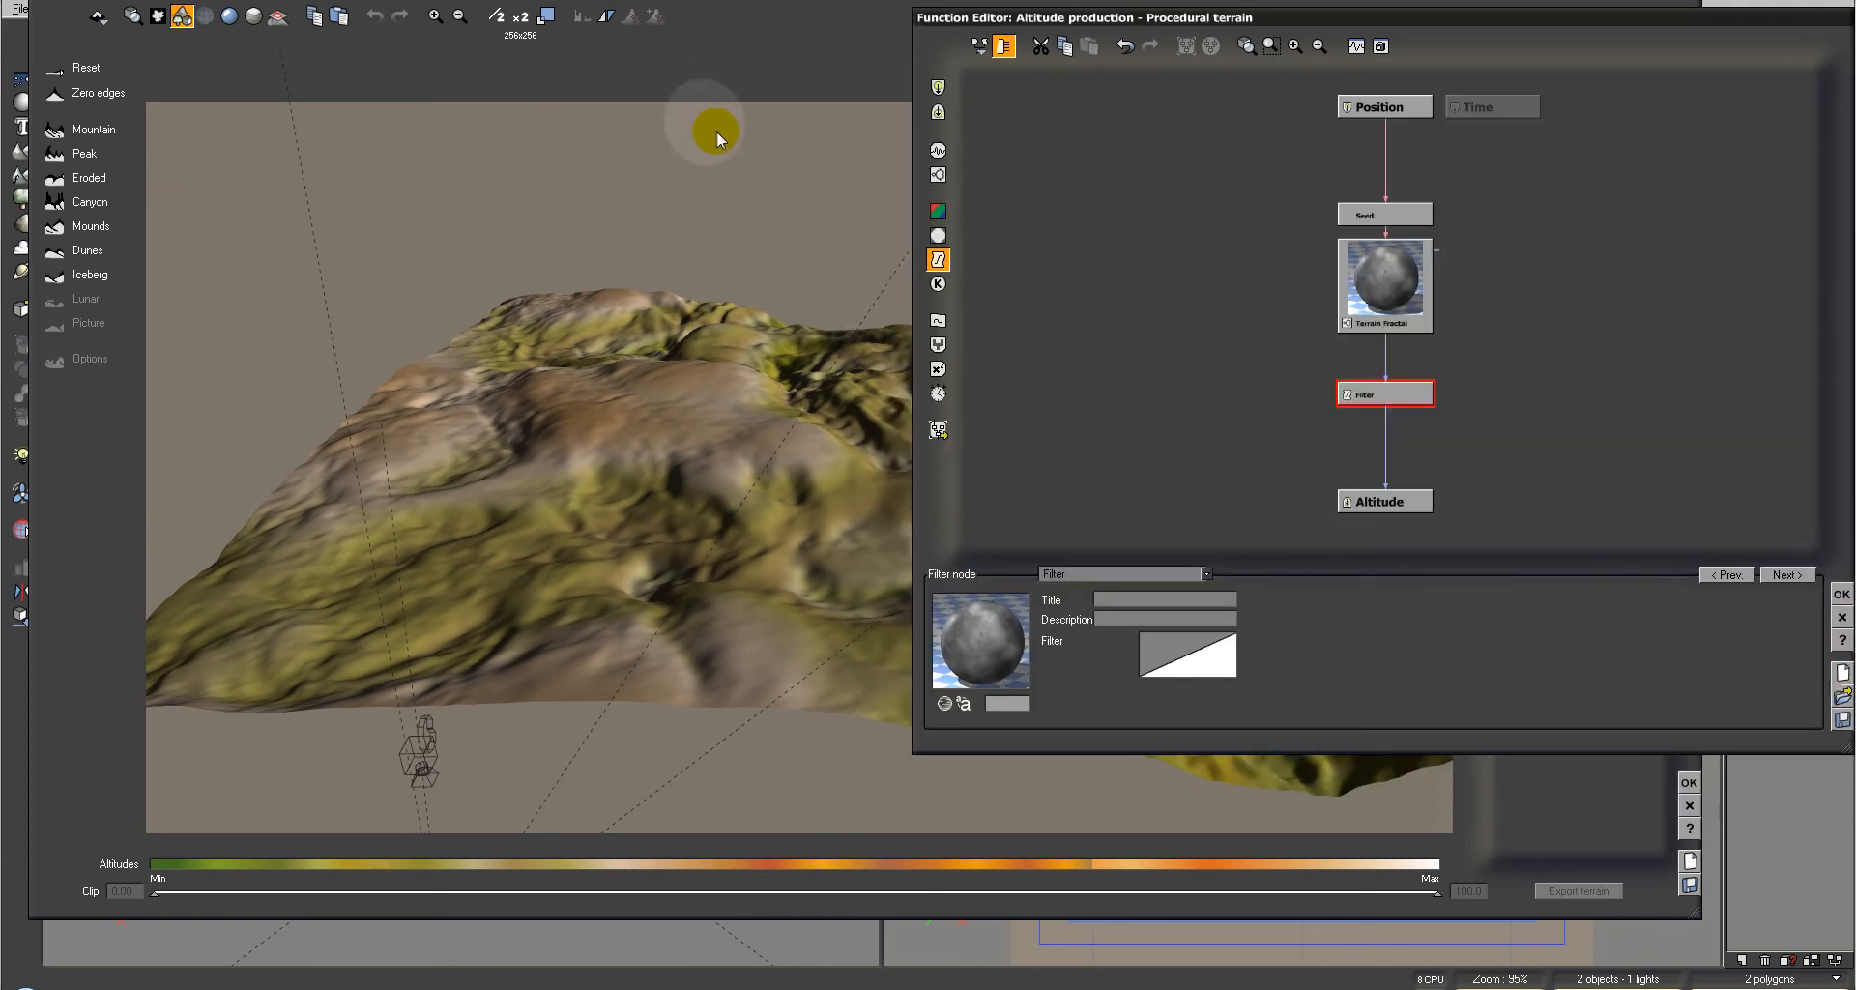
left_click_drag(755, 165, 818, 244)
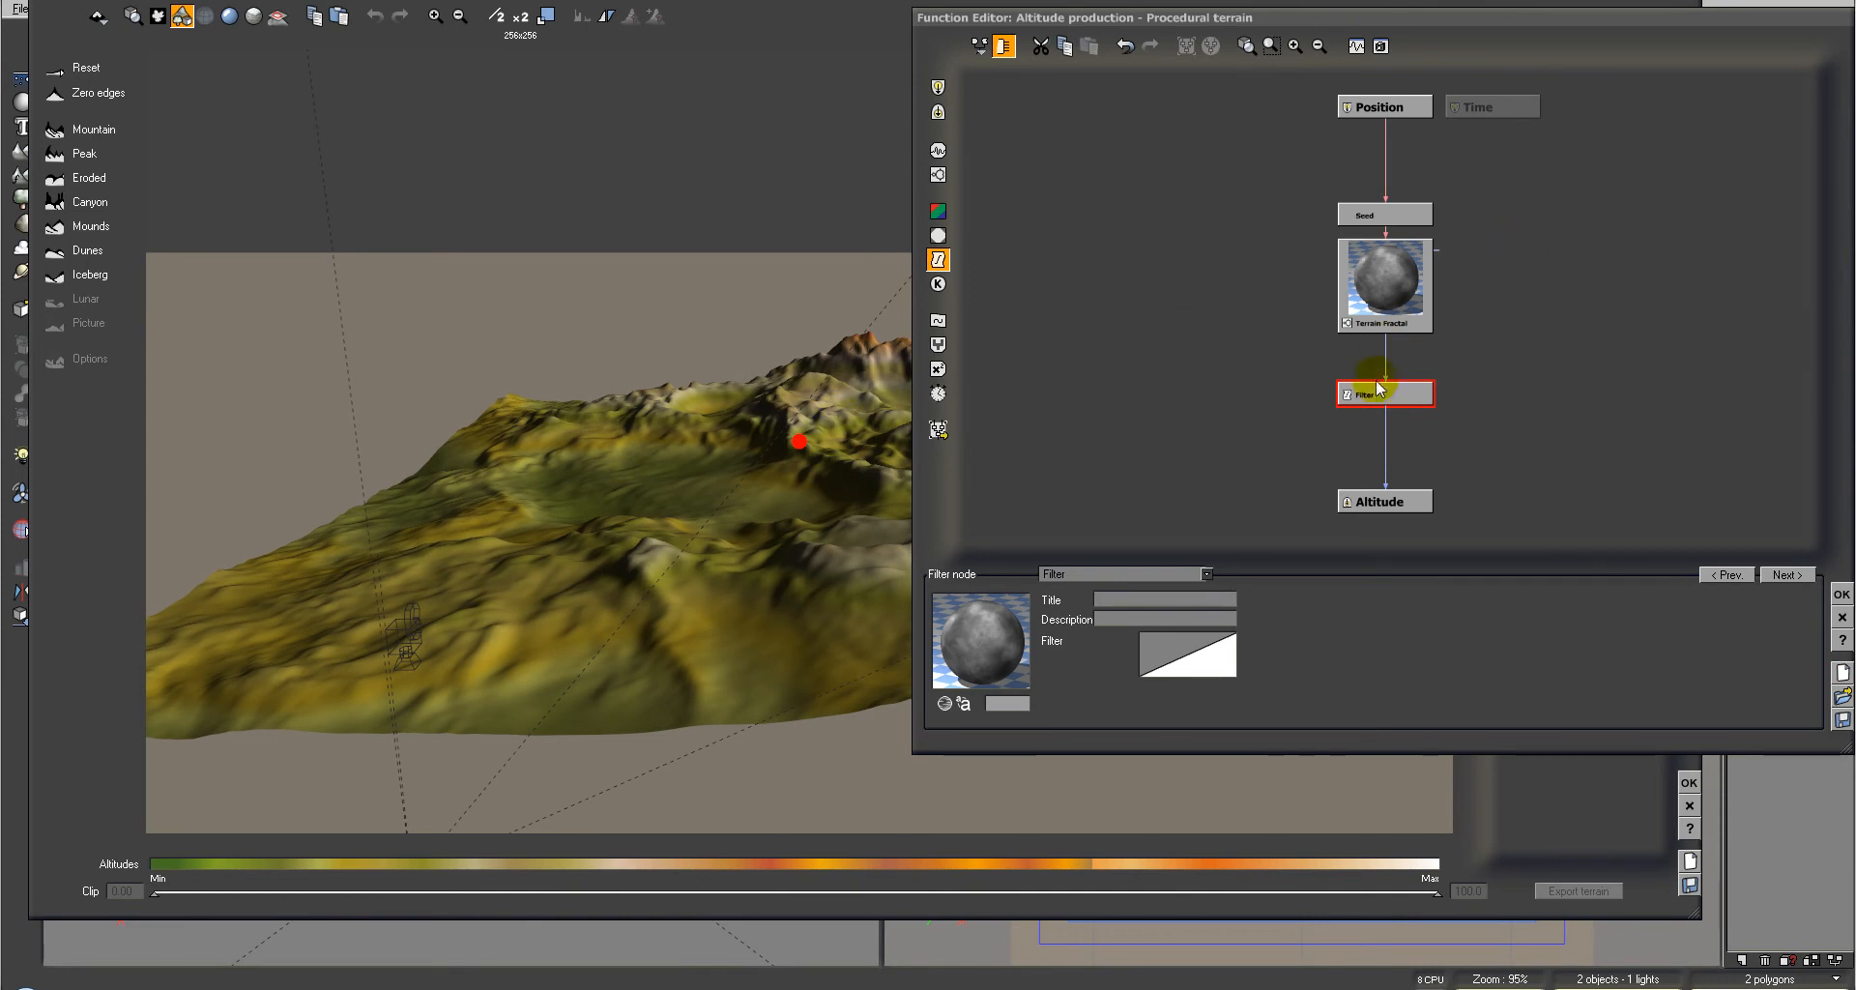
Reopen the Filter node's curve, raise its low end to about -0.49 and add a beach keypoint at about (0.17, -0.40)
right_click(1245, 679)
left_click(1252, 669)
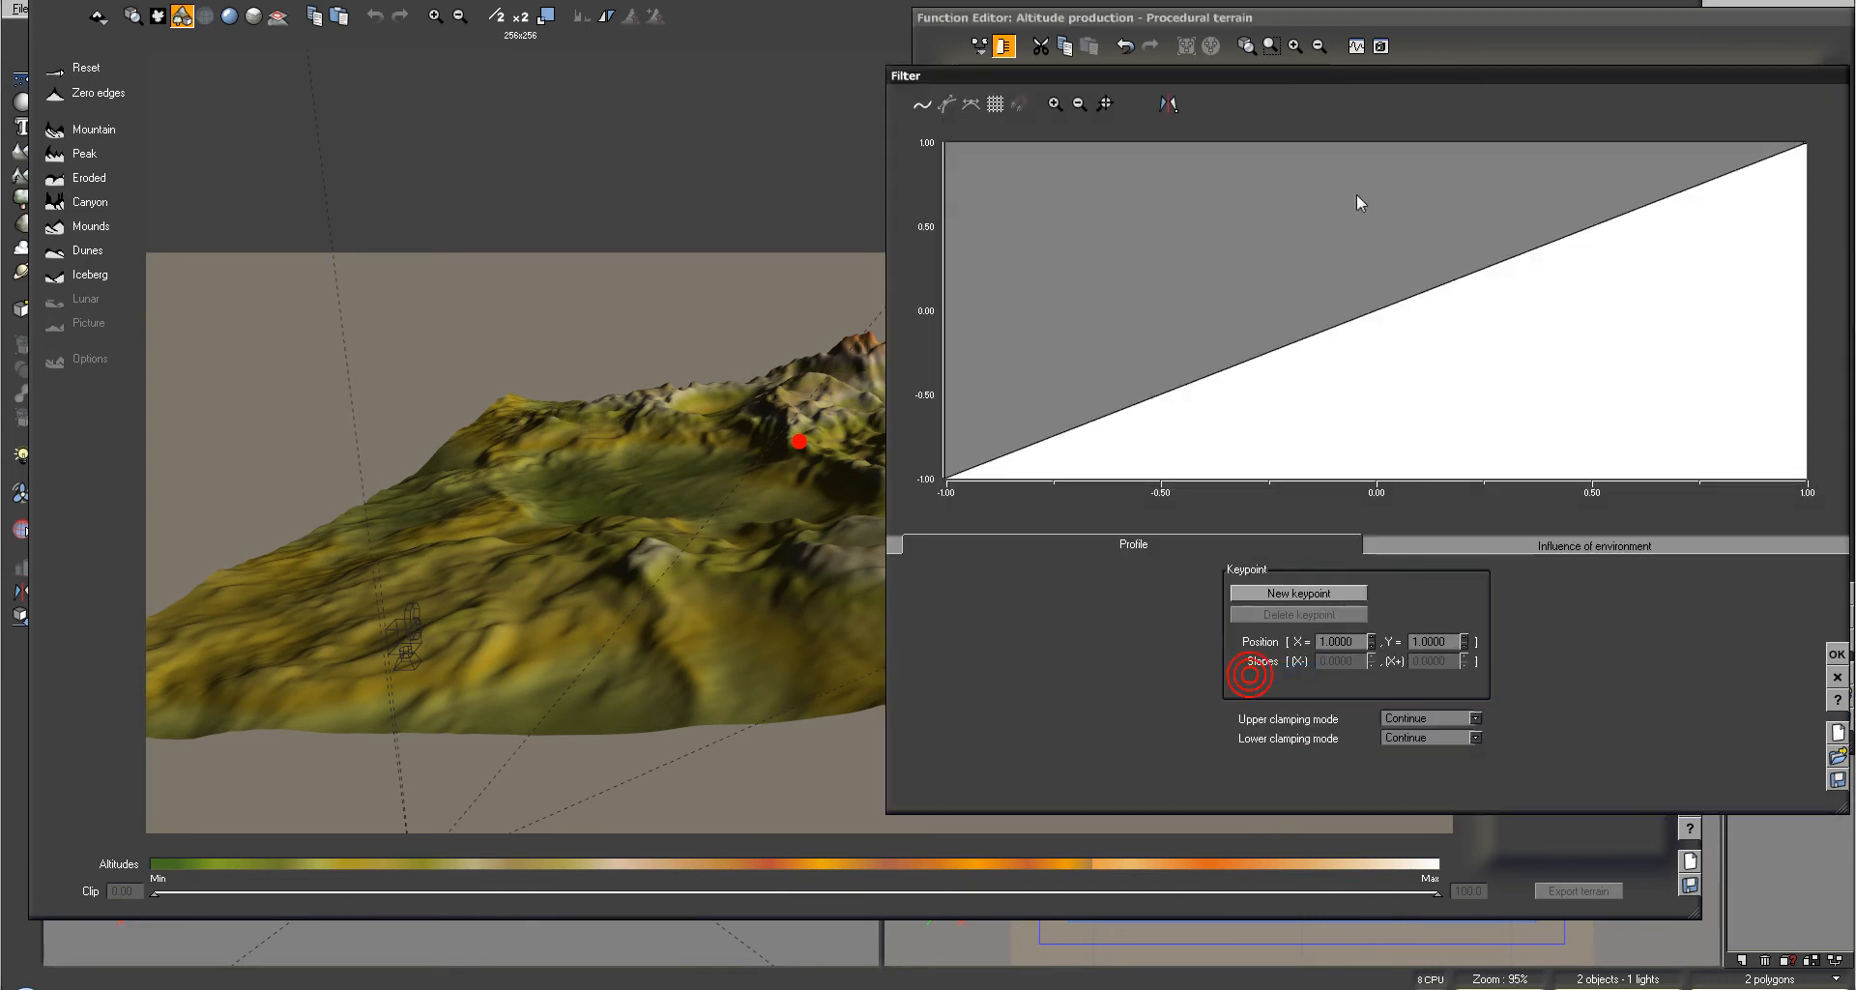
left_click(1191, 385)
left_click_drag(1191, 384, 1354, 432)
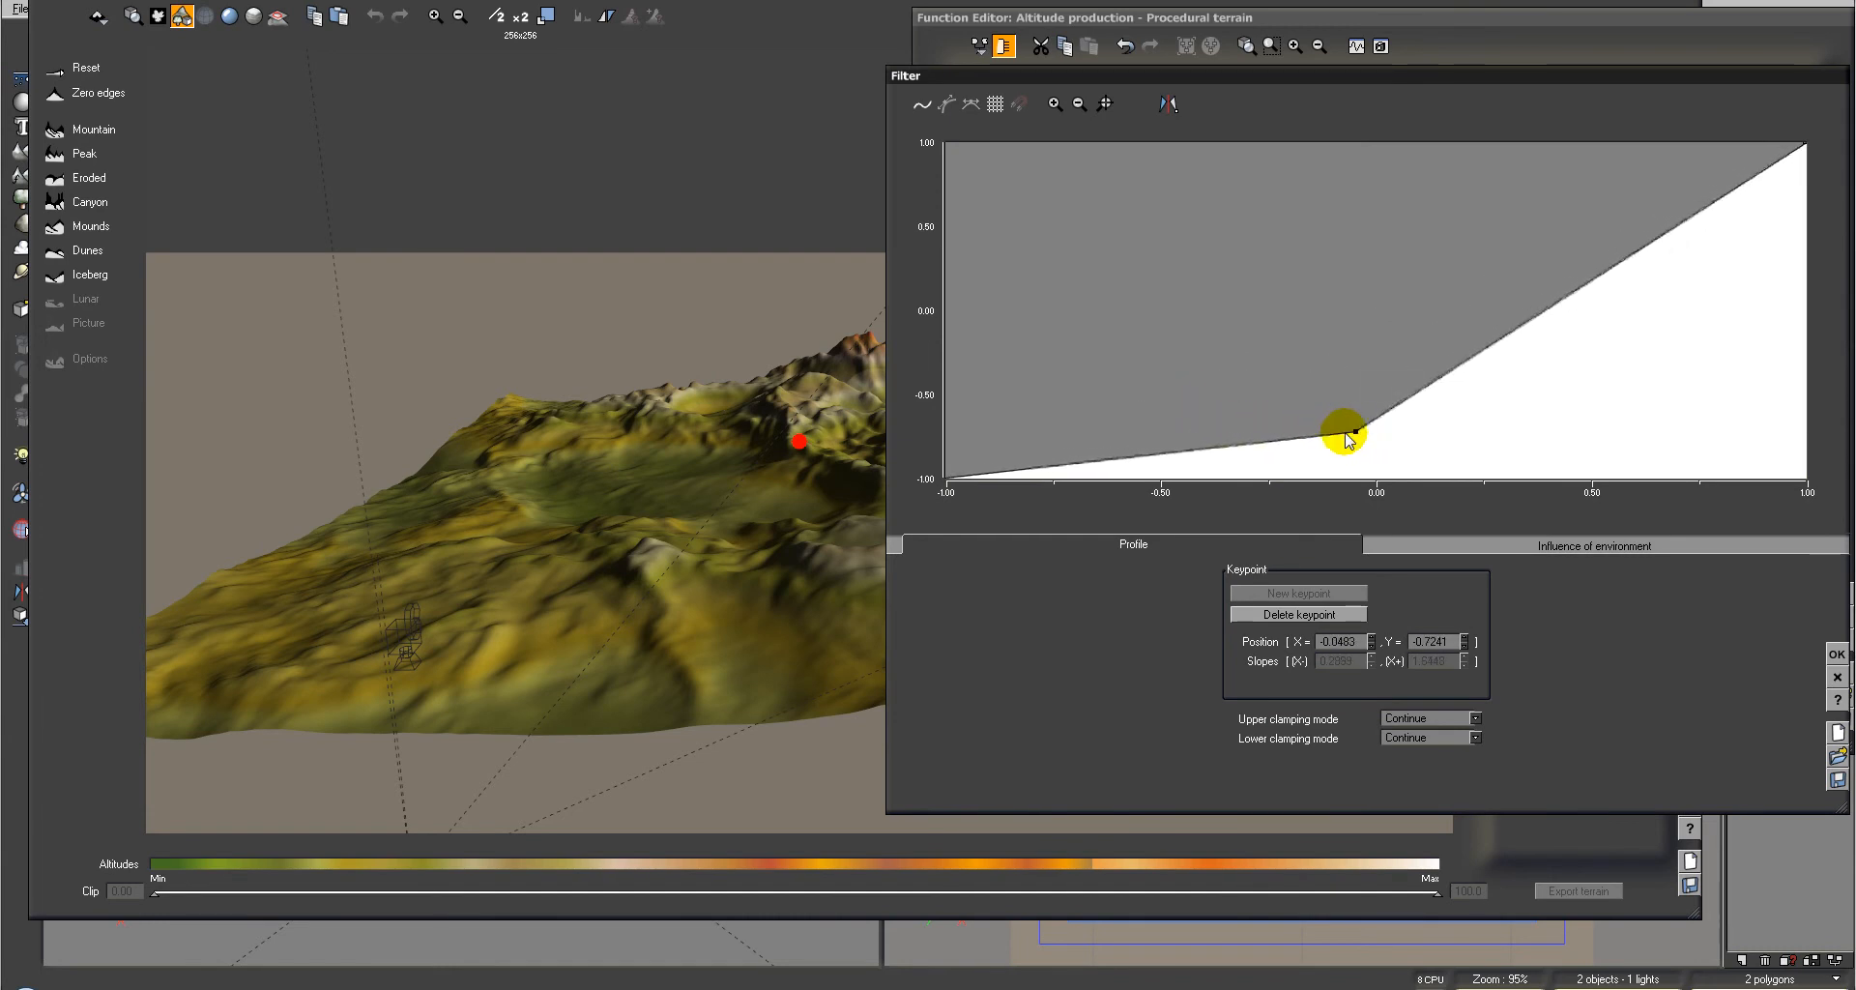
left_click_drag(945, 478, 934, 394)
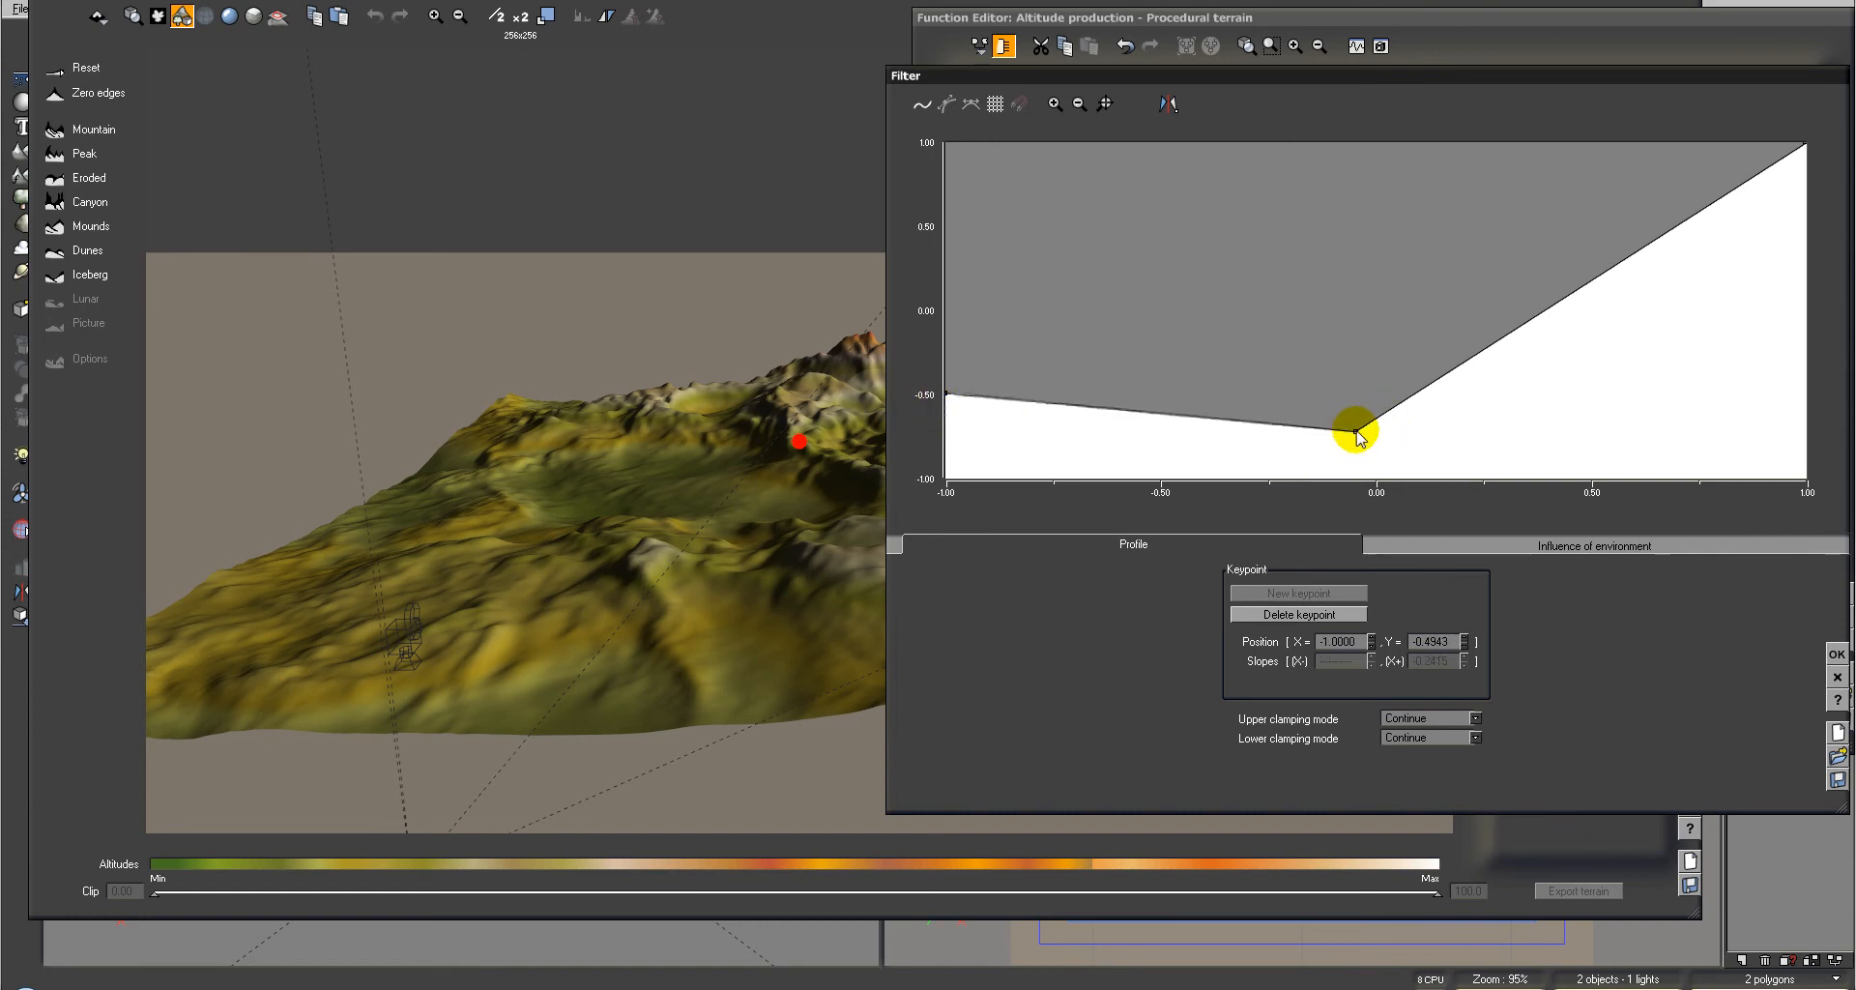
left_click_drag(1355, 432, 1427, 381)
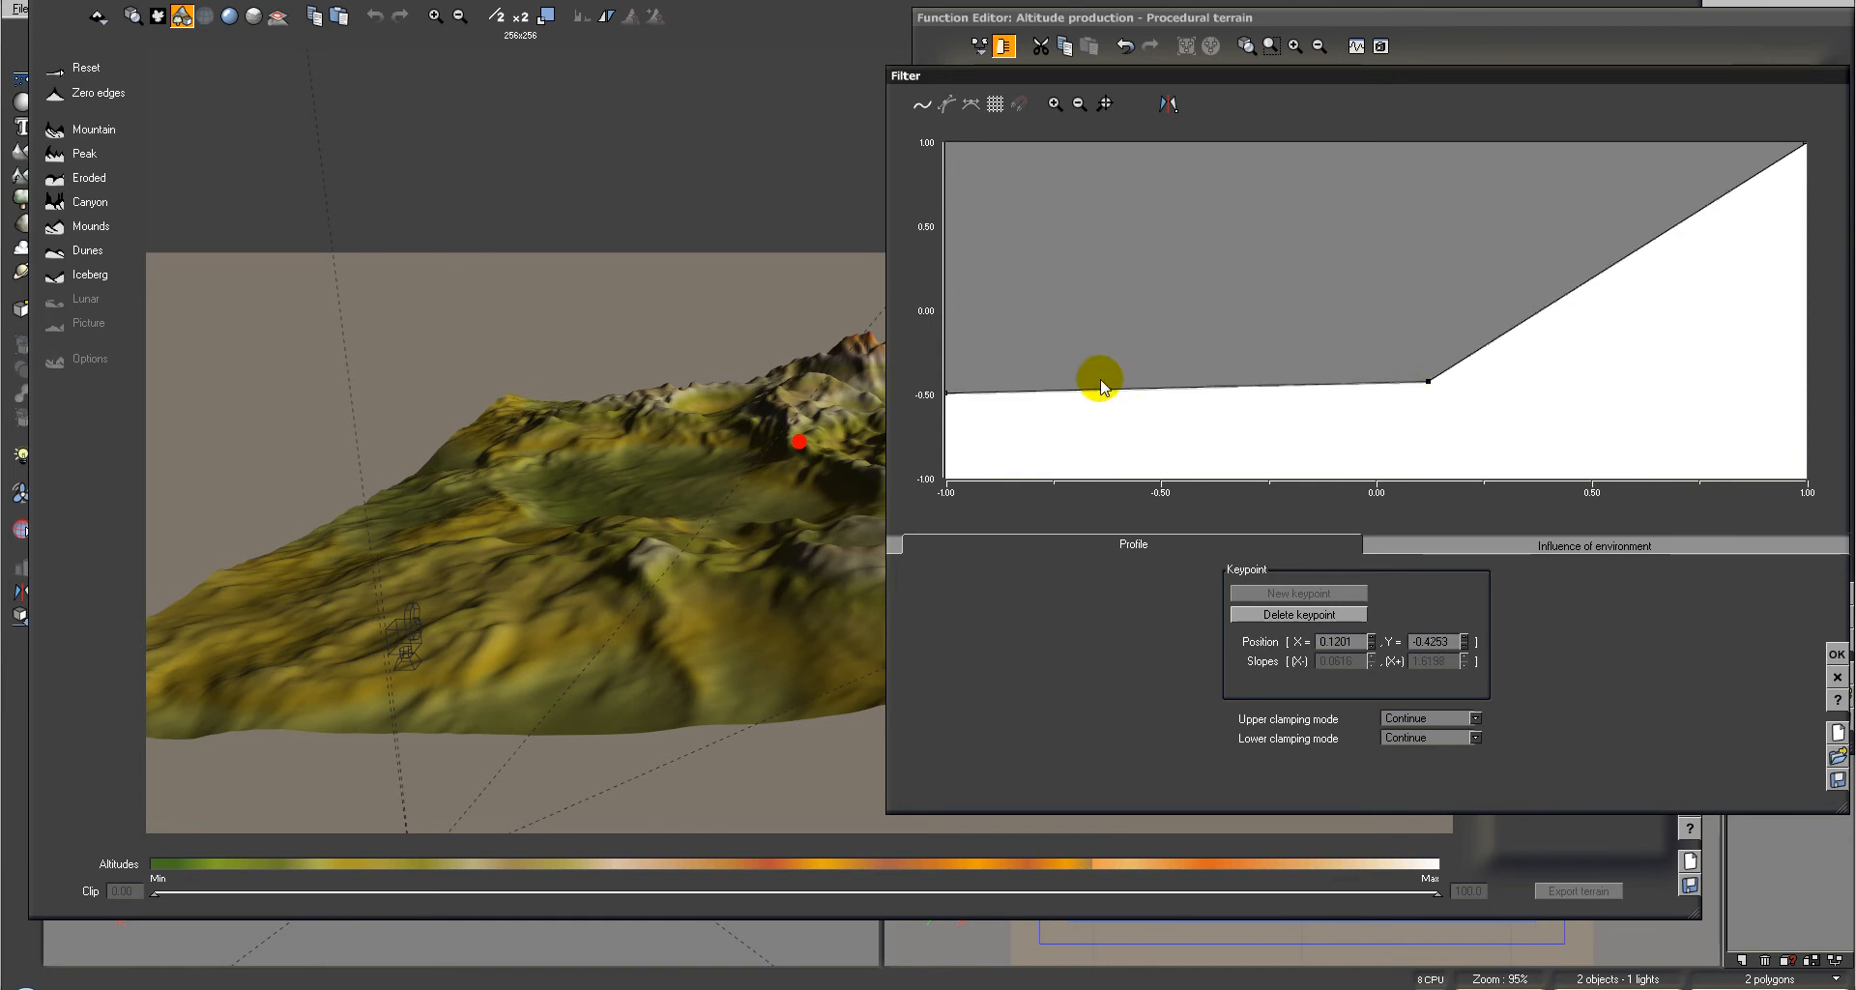
left_click_drag(1428, 381, 1450, 377)
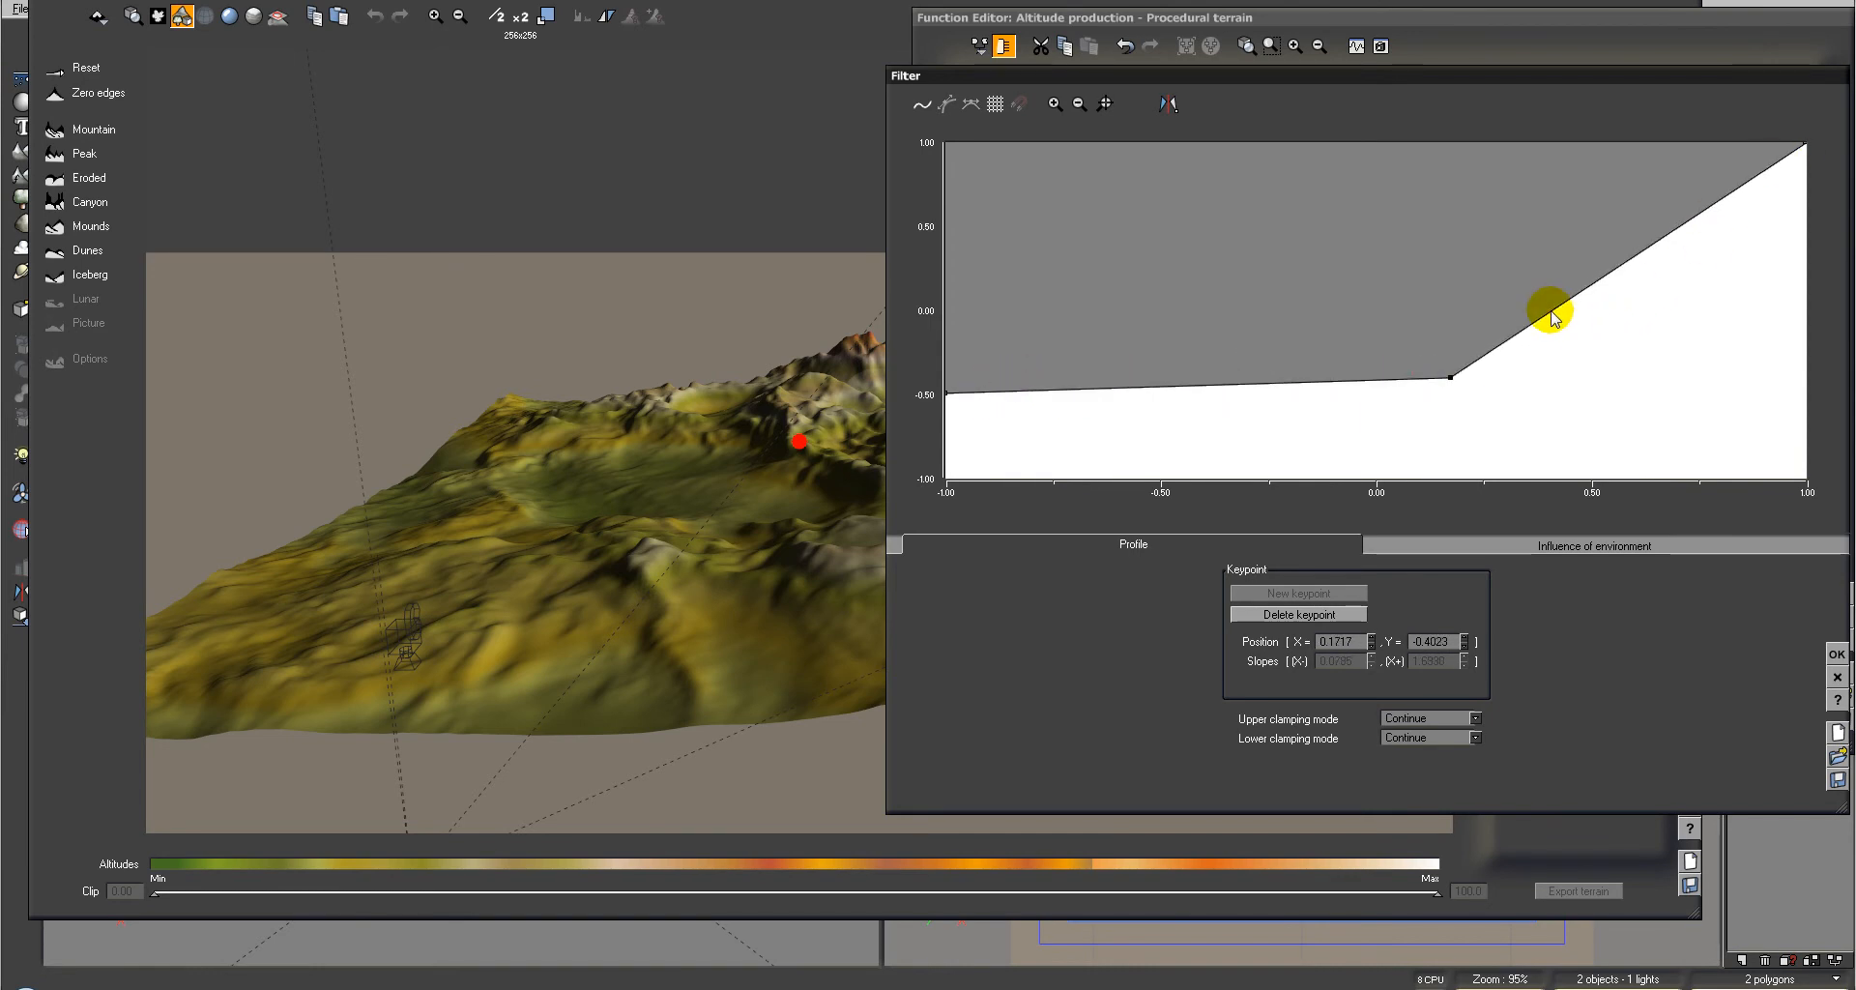
Add cliff-foot and cliff-top keypoints at about (0.44, -0.18) and (0.51, 0.16), and lower the curve's high end to about 0.35
left_click_drag(1553, 319, 1566, 340)
left_click(1644, 281)
left_click_drag(1639, 282, 1611, 281)
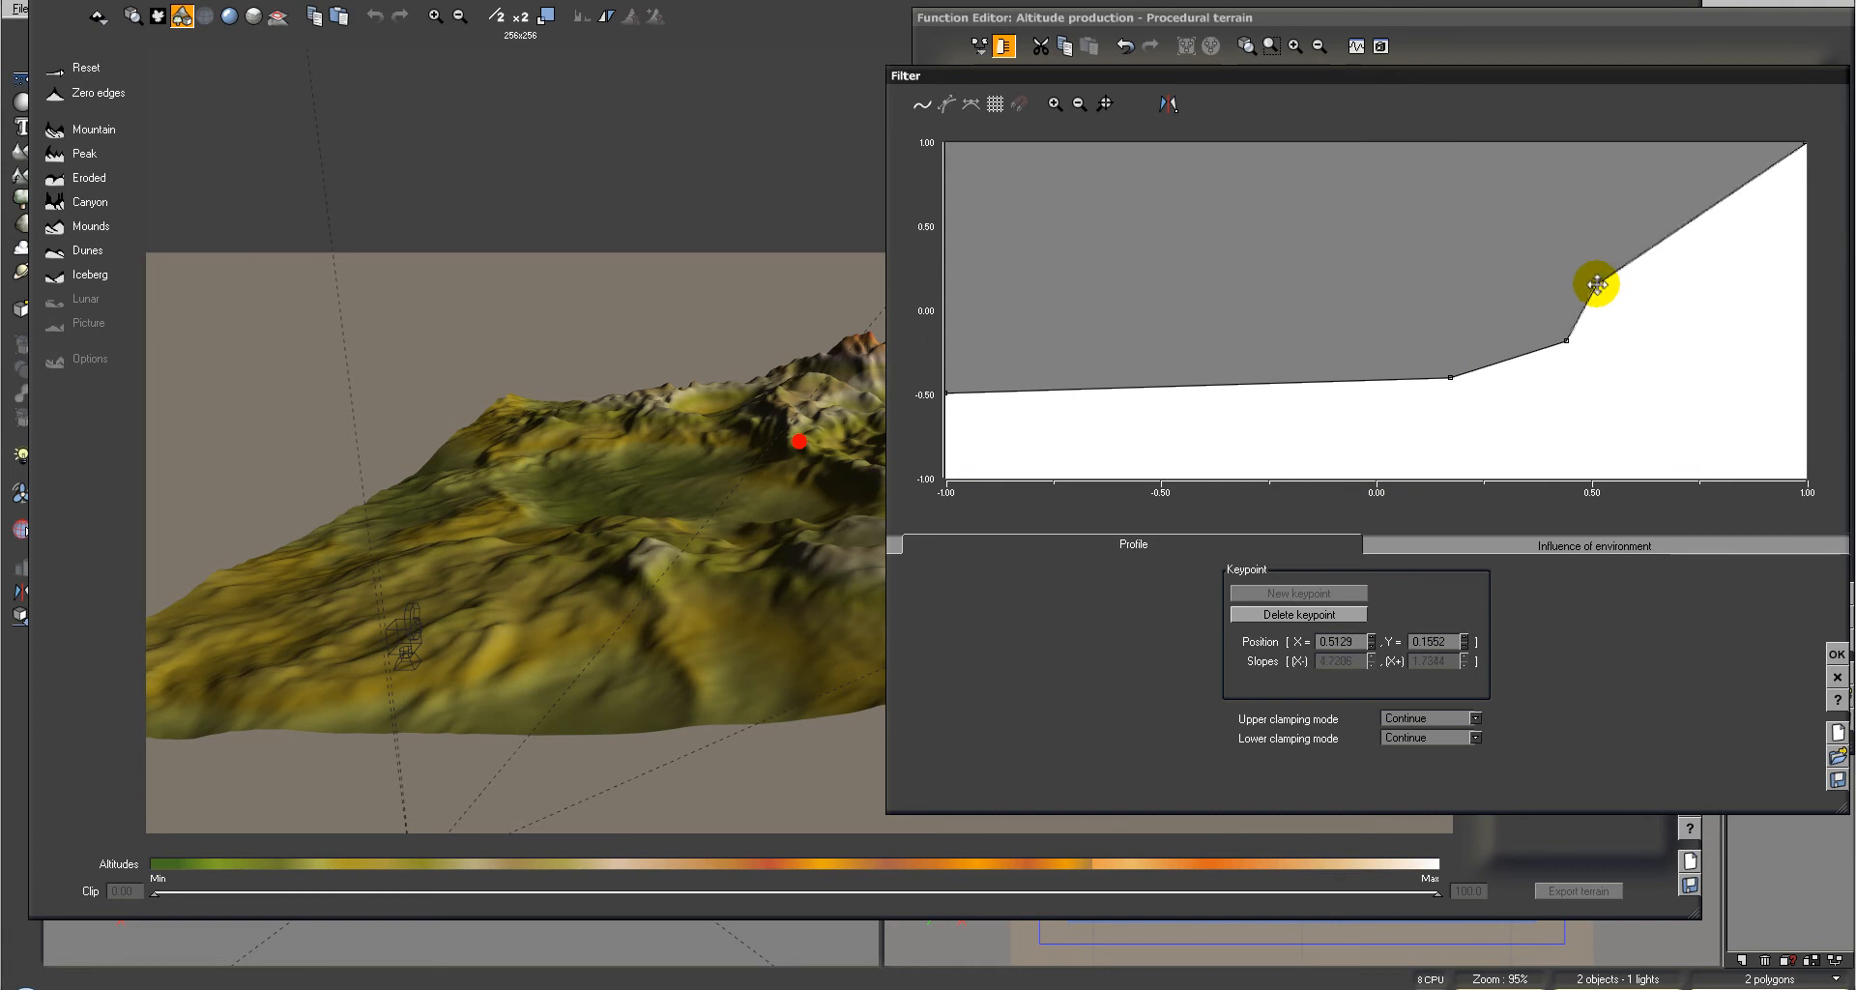
left_click_drag(1805, 143, 1800, 280)
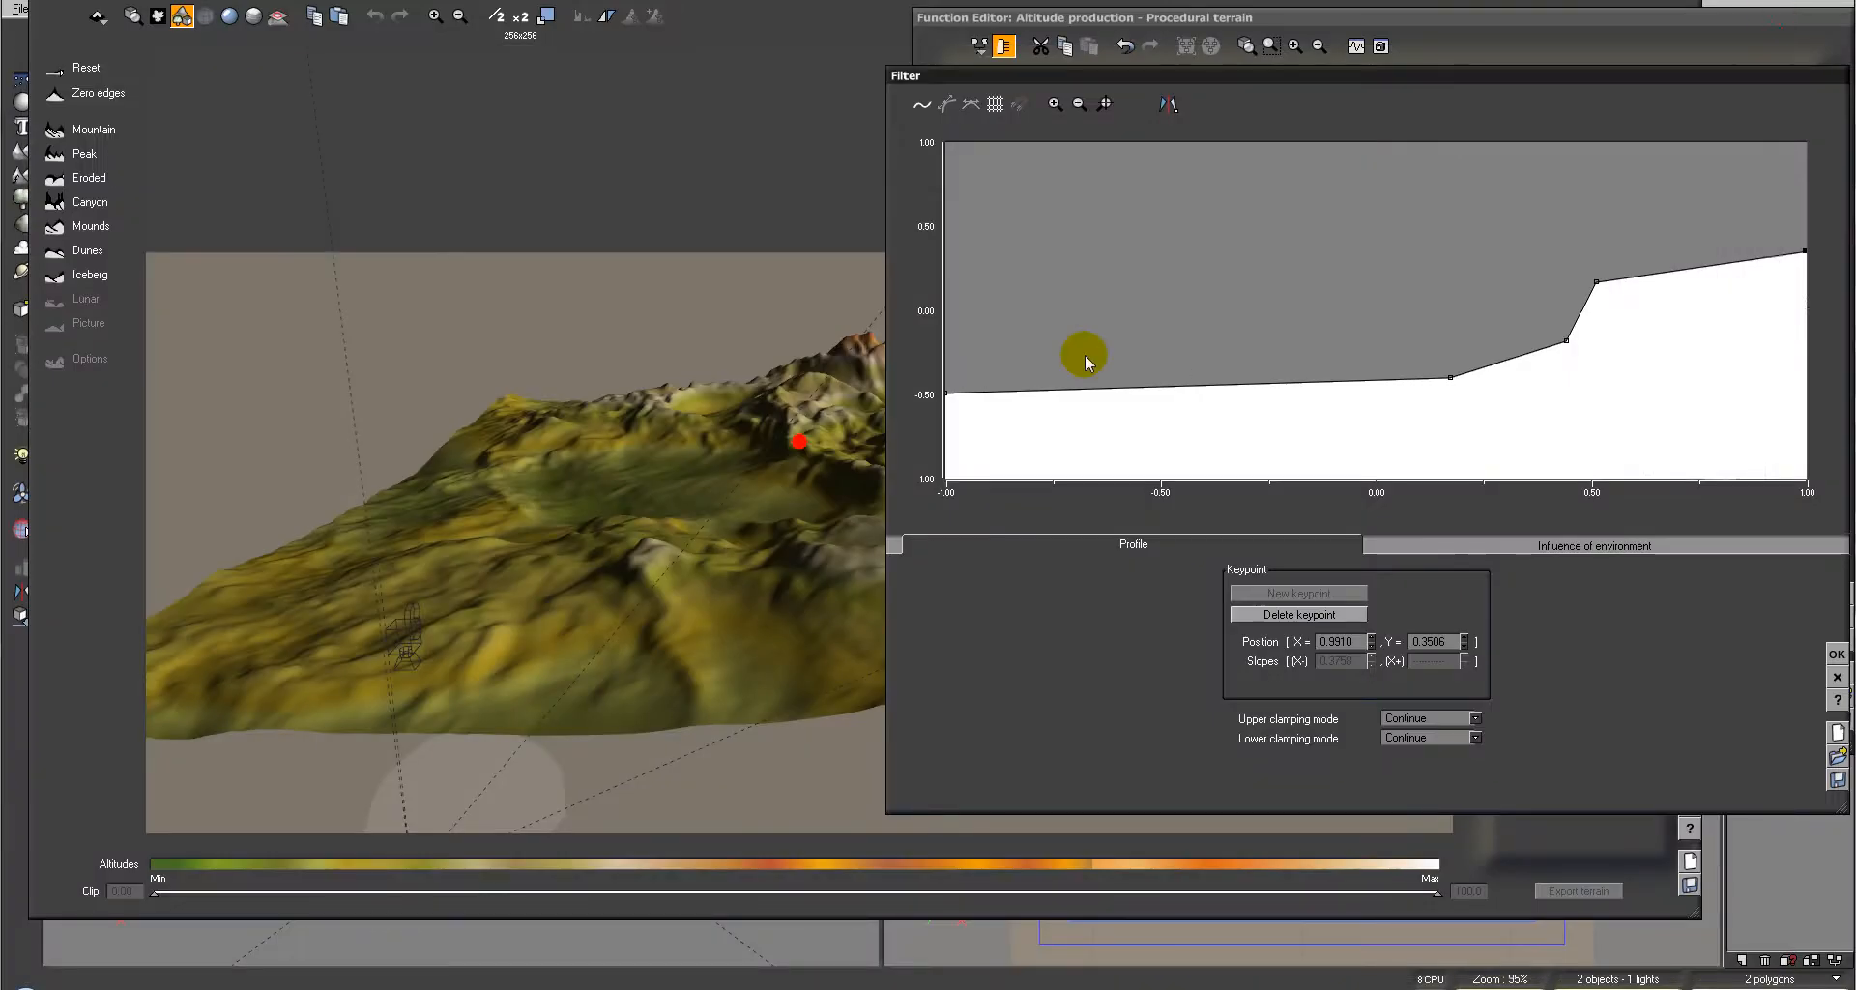
Shift the beach keypoint to about (-0.08, -0.43) and the cliff-foot keypoint to about (0.41, -0.13), checking the terrain preview
left_click(613, 165)
left_click_drag(571, 173, 1306, 61)
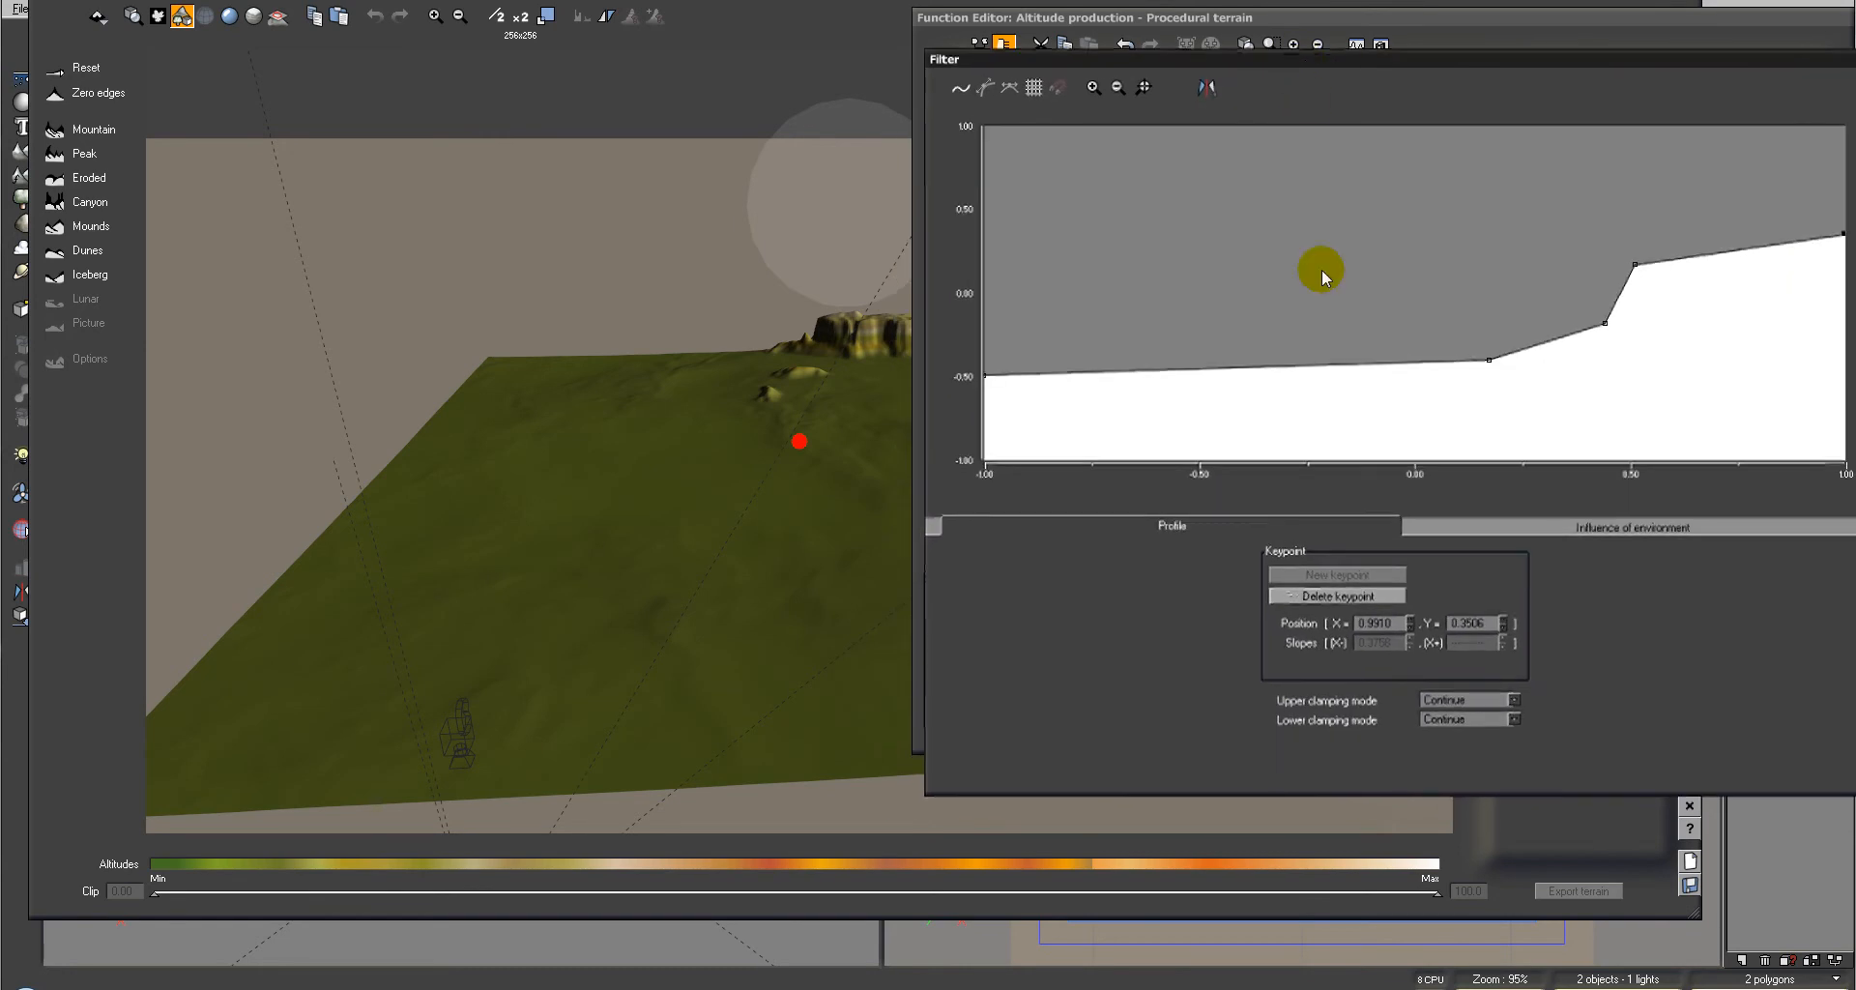
left_click_drag(827, 208, 803, 263)
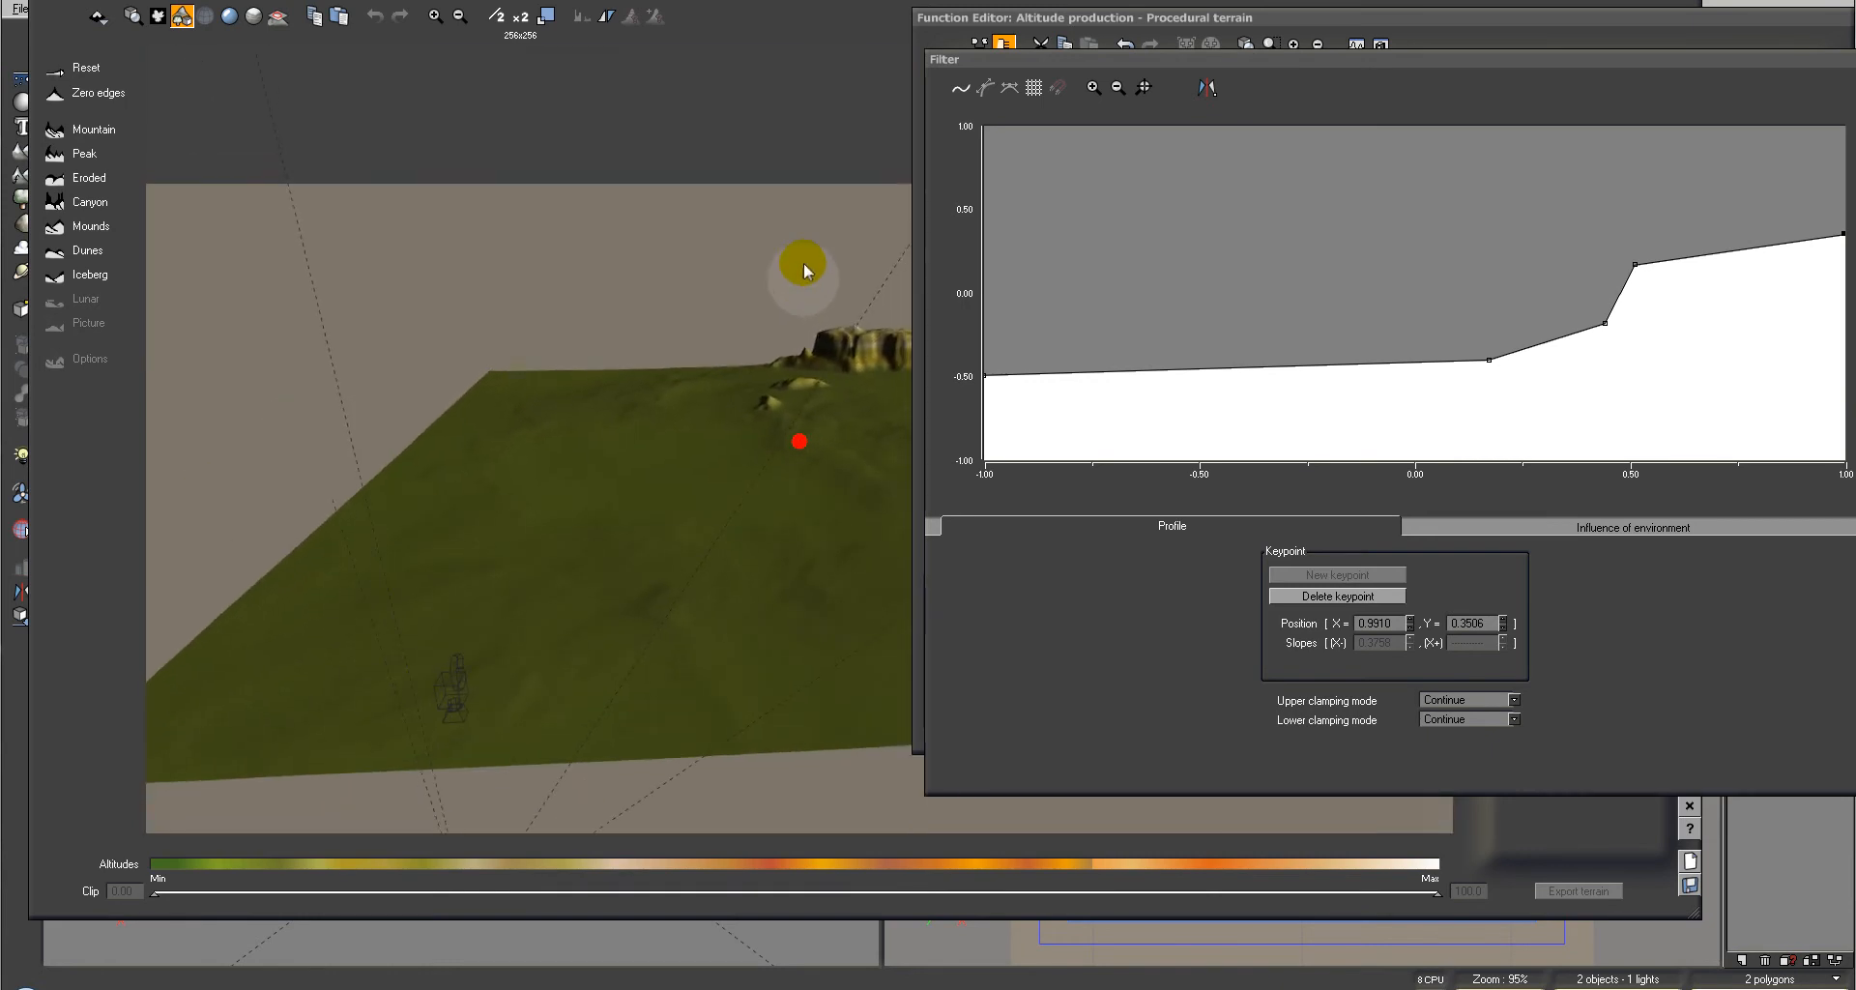
left_click(1636, 266)
left_click_drag(1490, 362, 1380, 365)
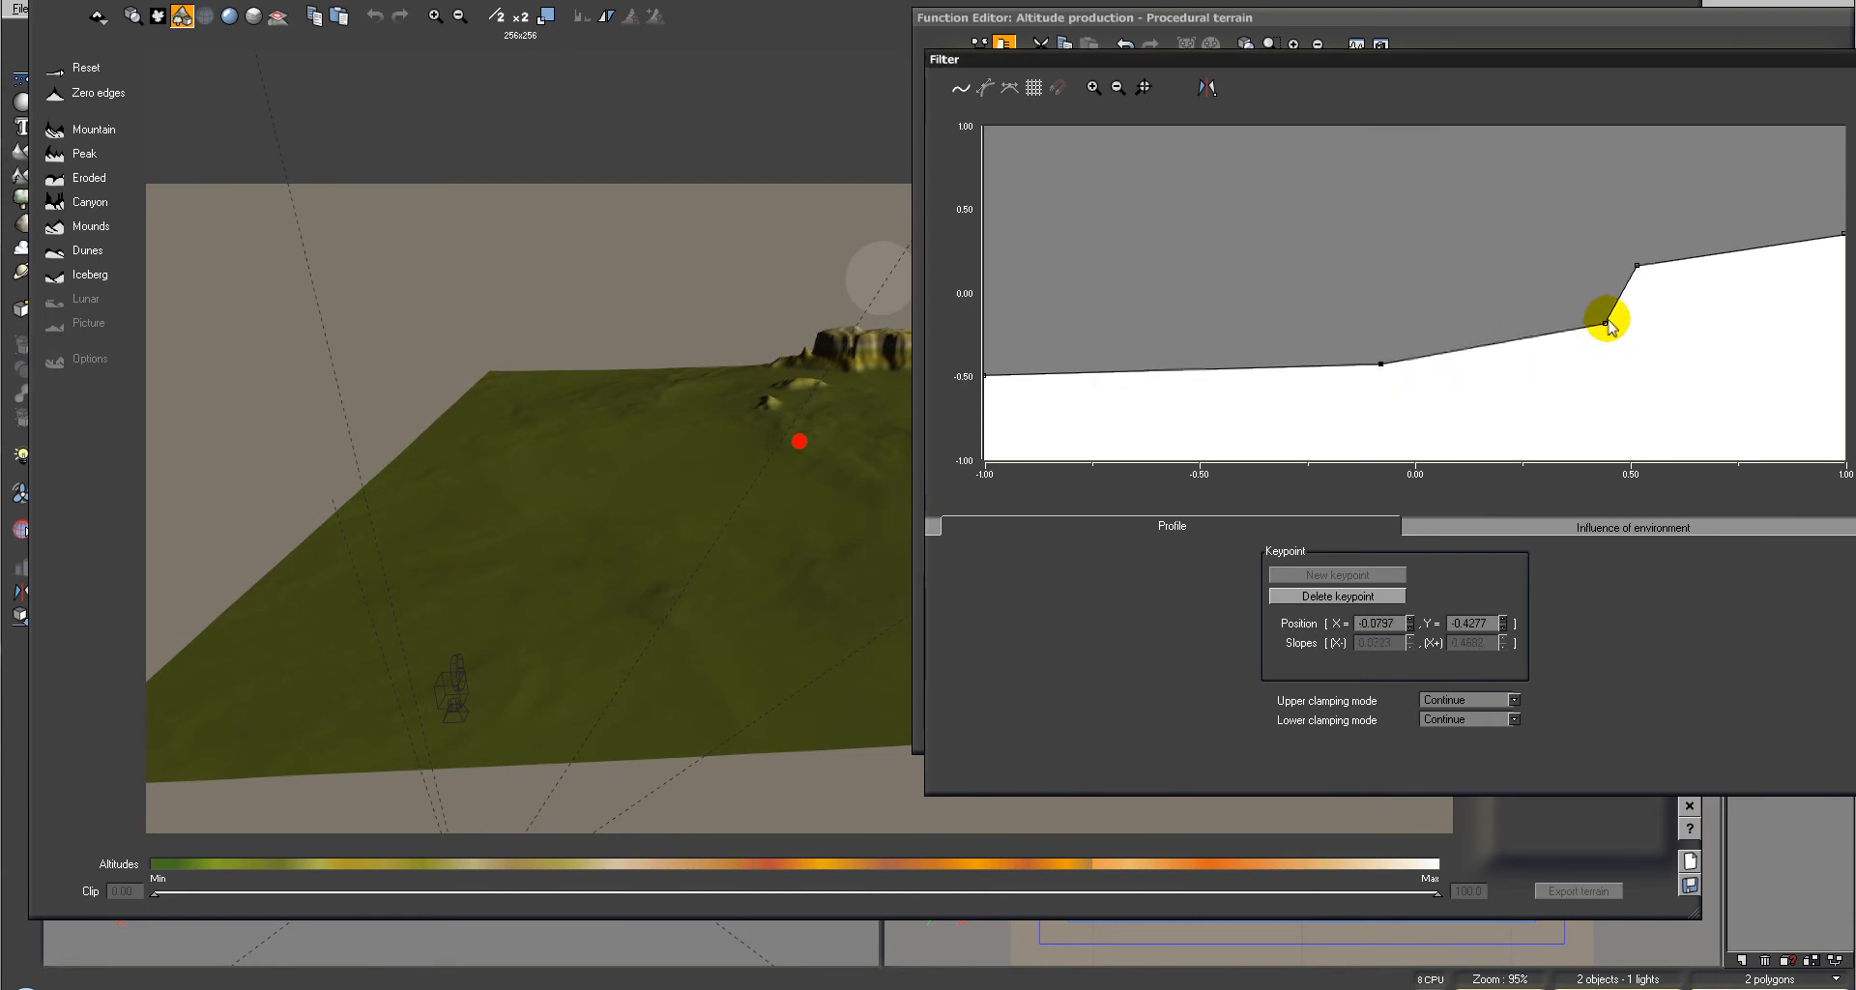
left_click_drag(1602, 323, 1595, 314)
left_click_drag(876, 274, 781, 253)
right_click_drag(780, 251, 837, 203)
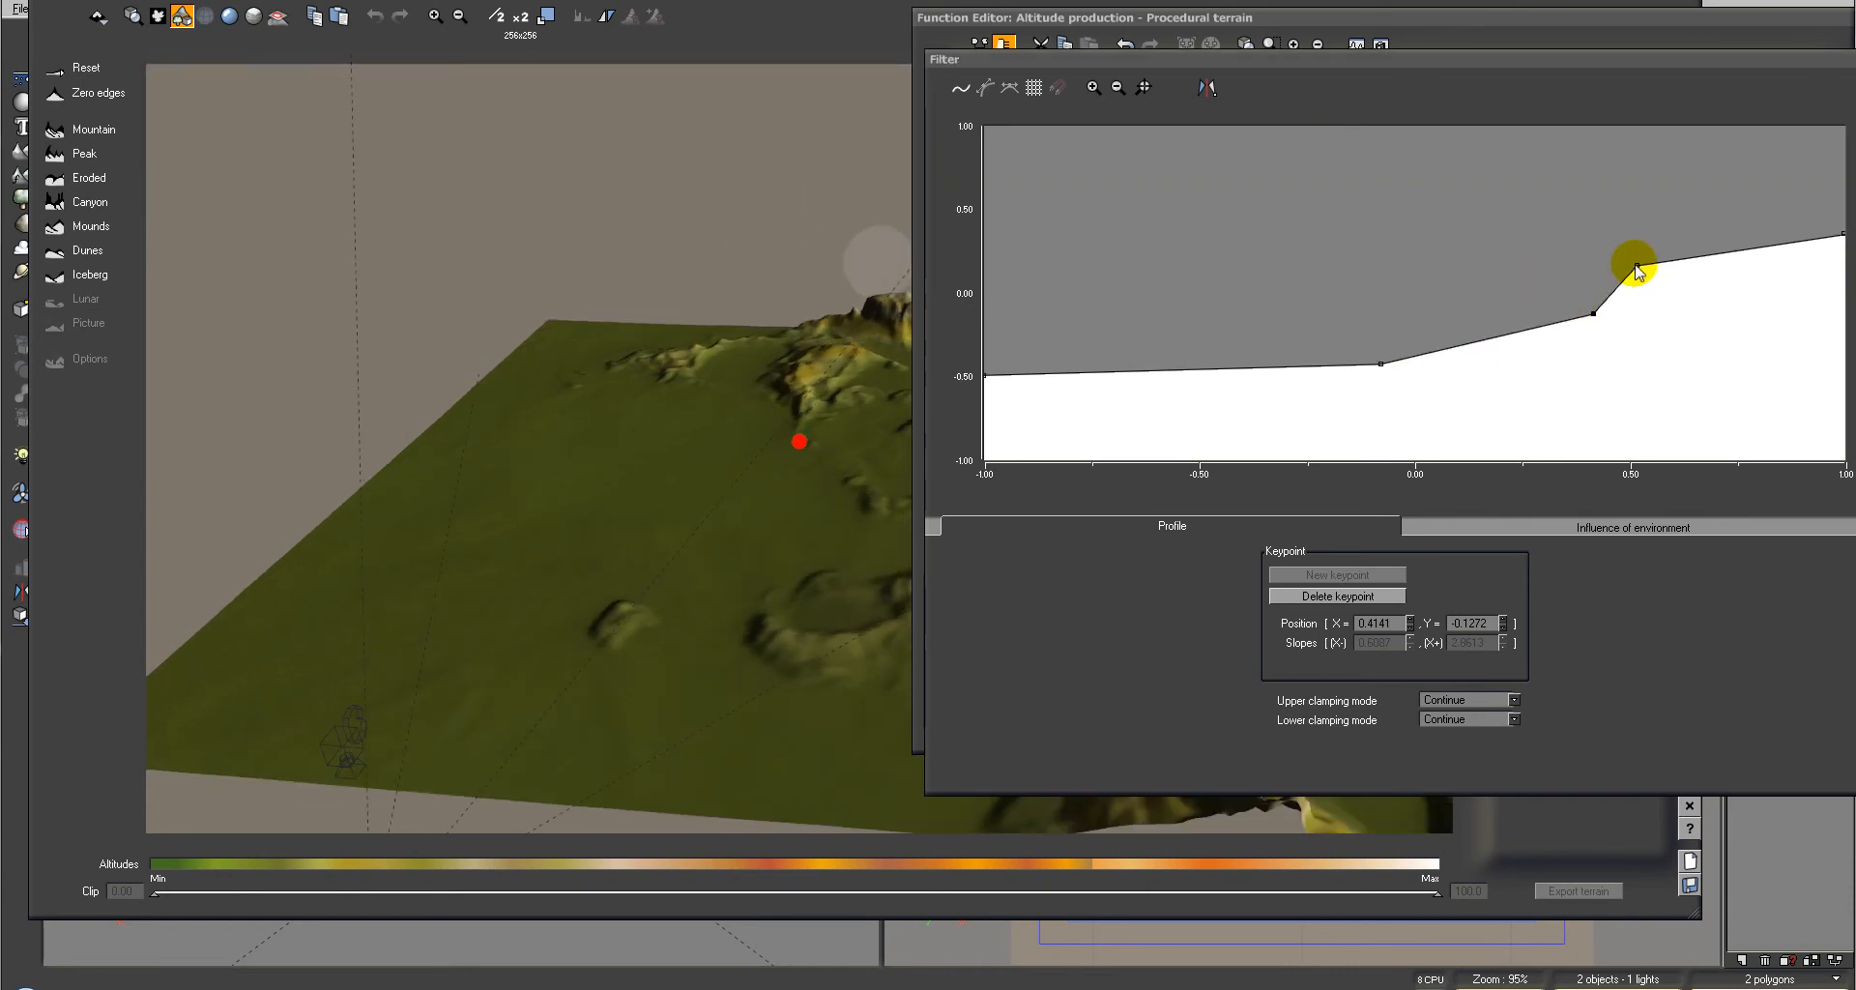
Raise the cliff-top keypoint to about (0.53, 0.31) and the curve's high end to about 0.57, and inspect the terrain
left_click_drag(1638, 268, 1642, 243)
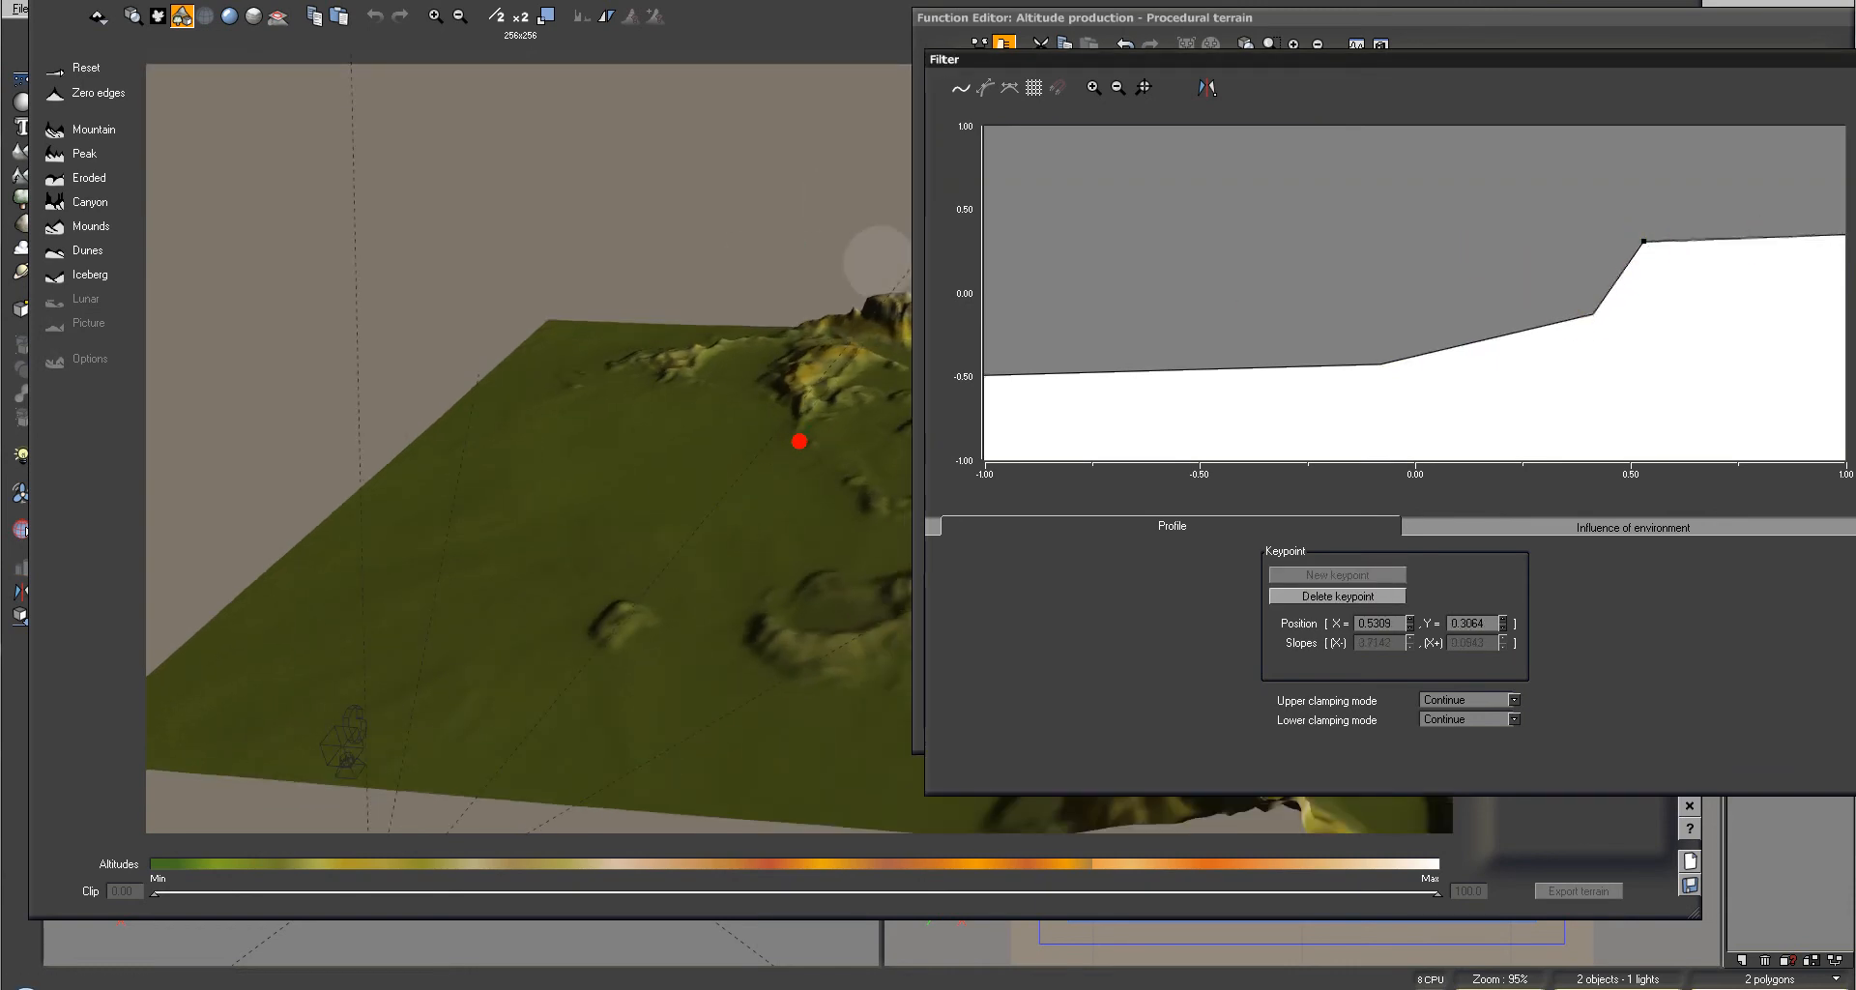
left_click_drag(1845, 234, 1847, 197)
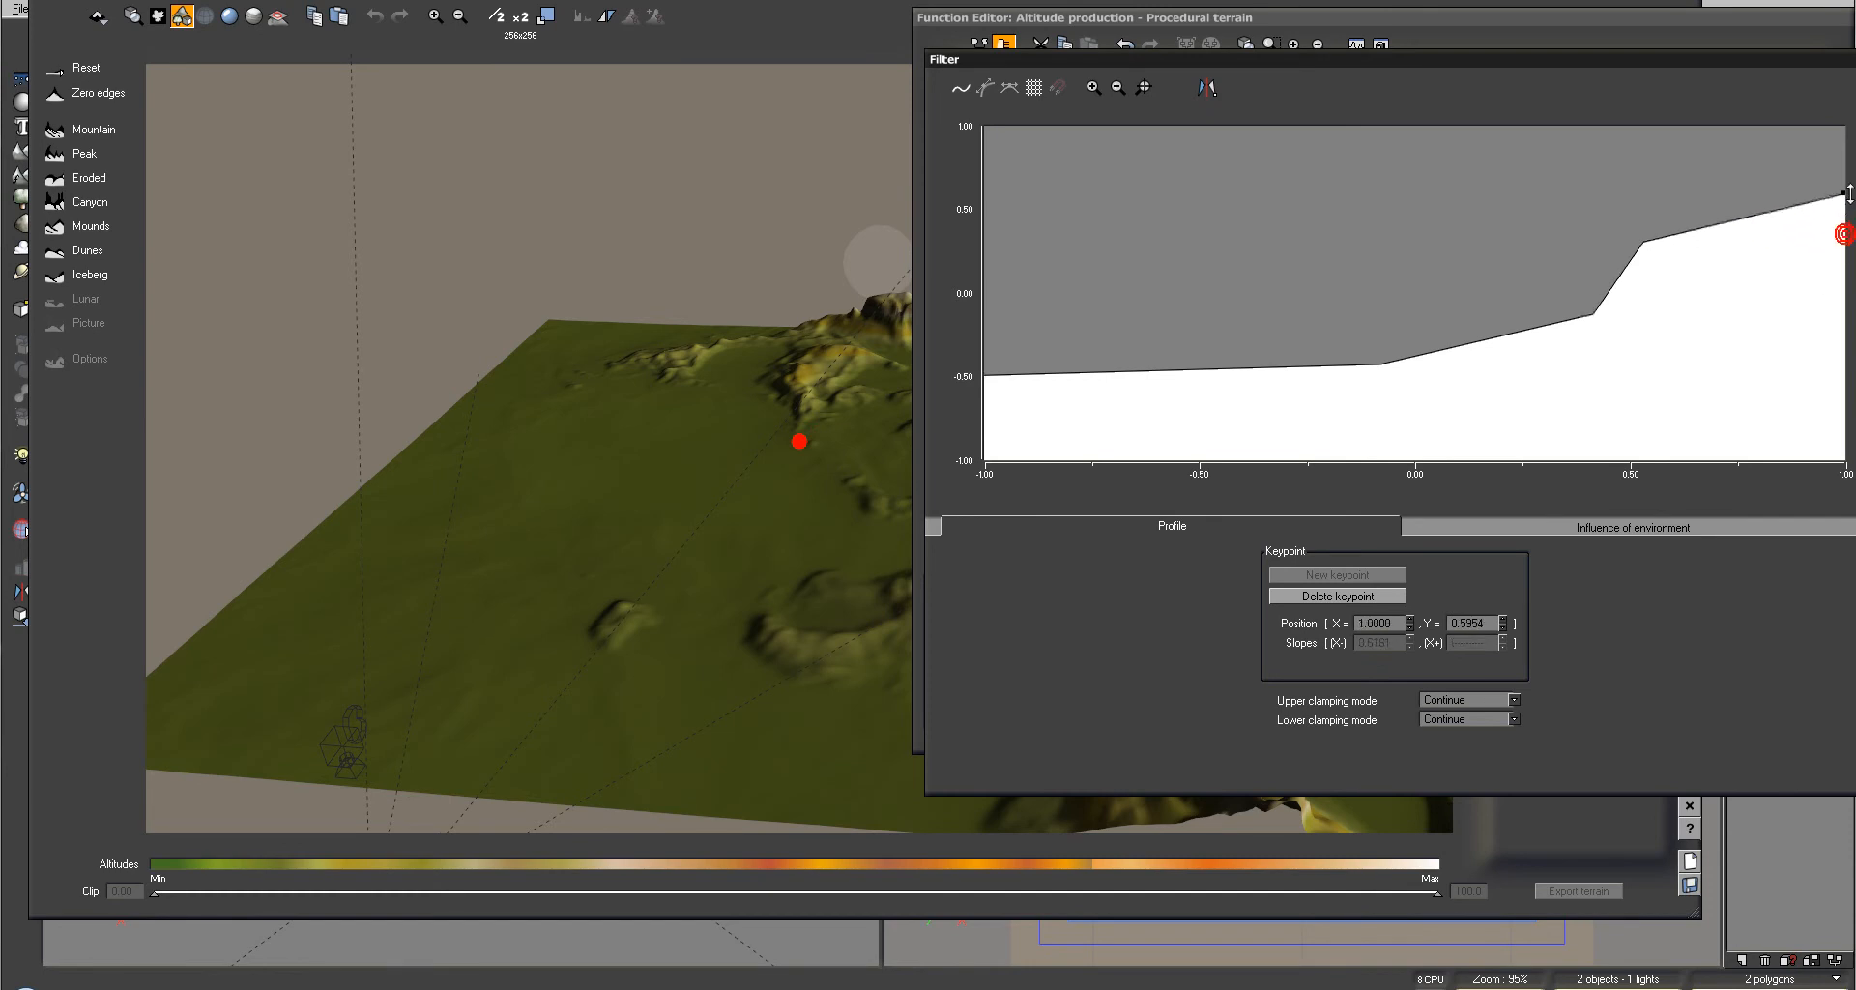
left_click(795, 228)
right_click_drag(684, 237, 327, 211)
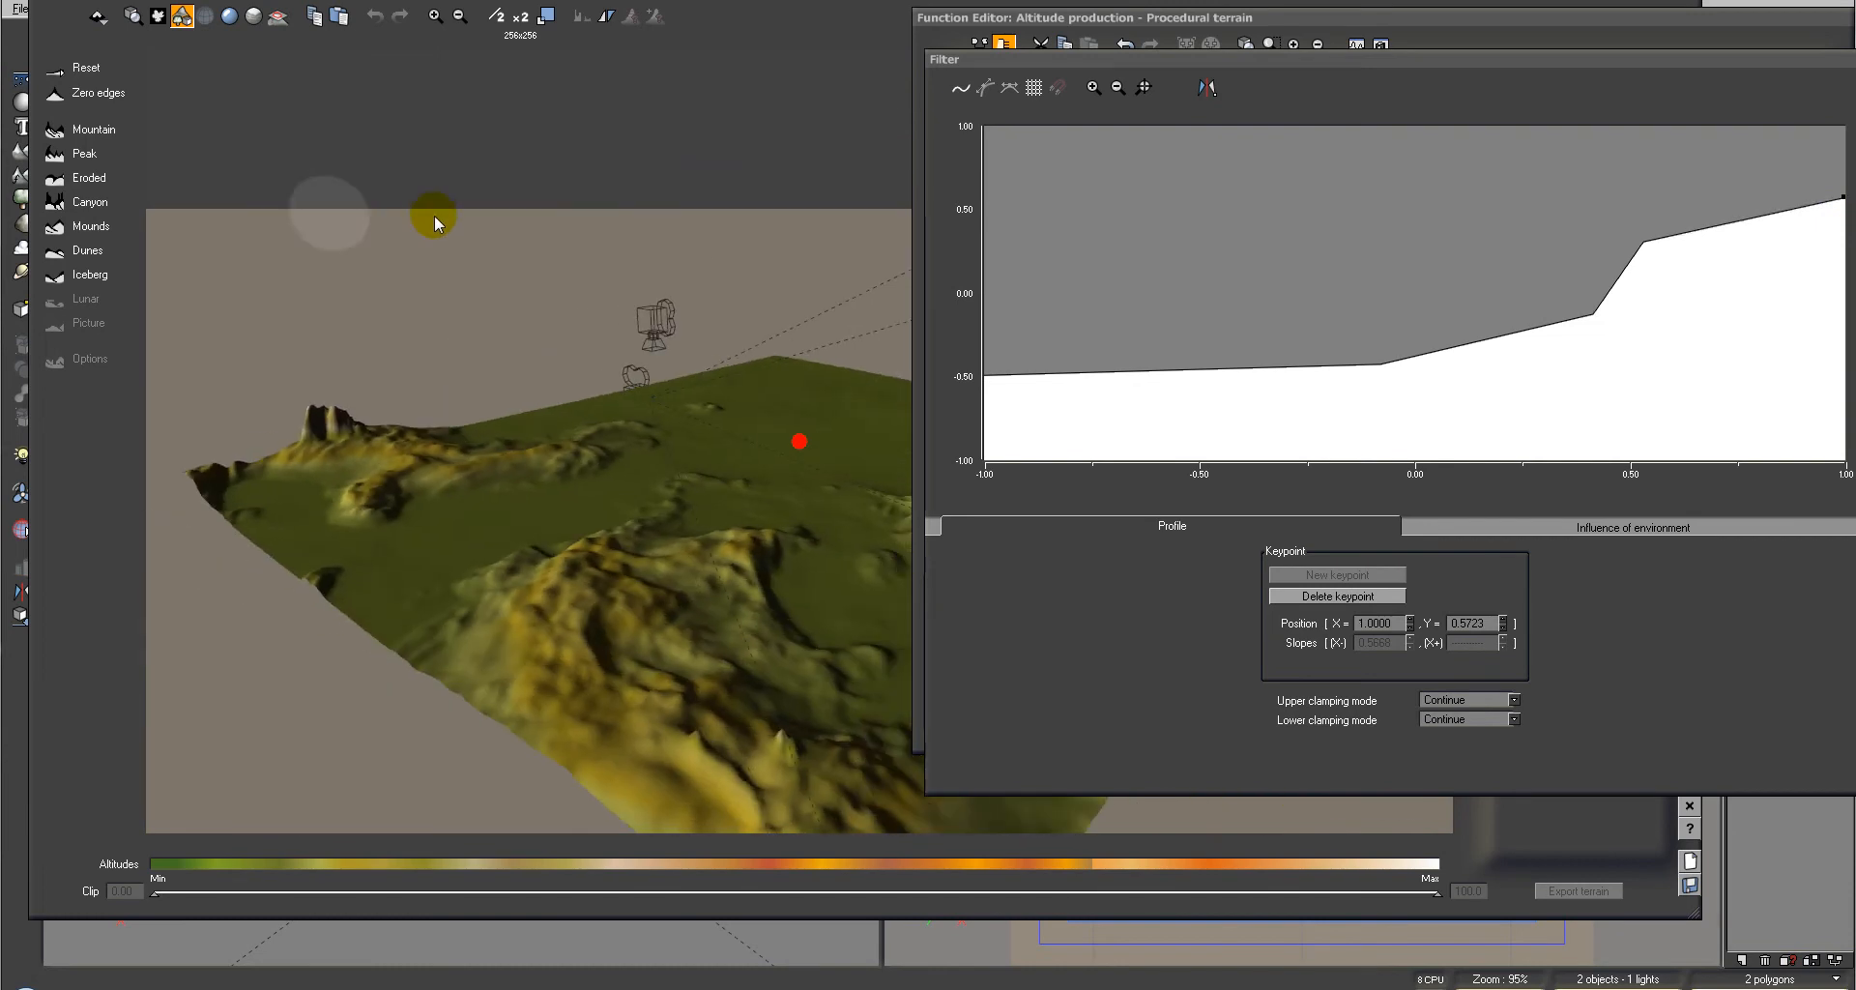
right_click_drag(686, 257, 438, 261)
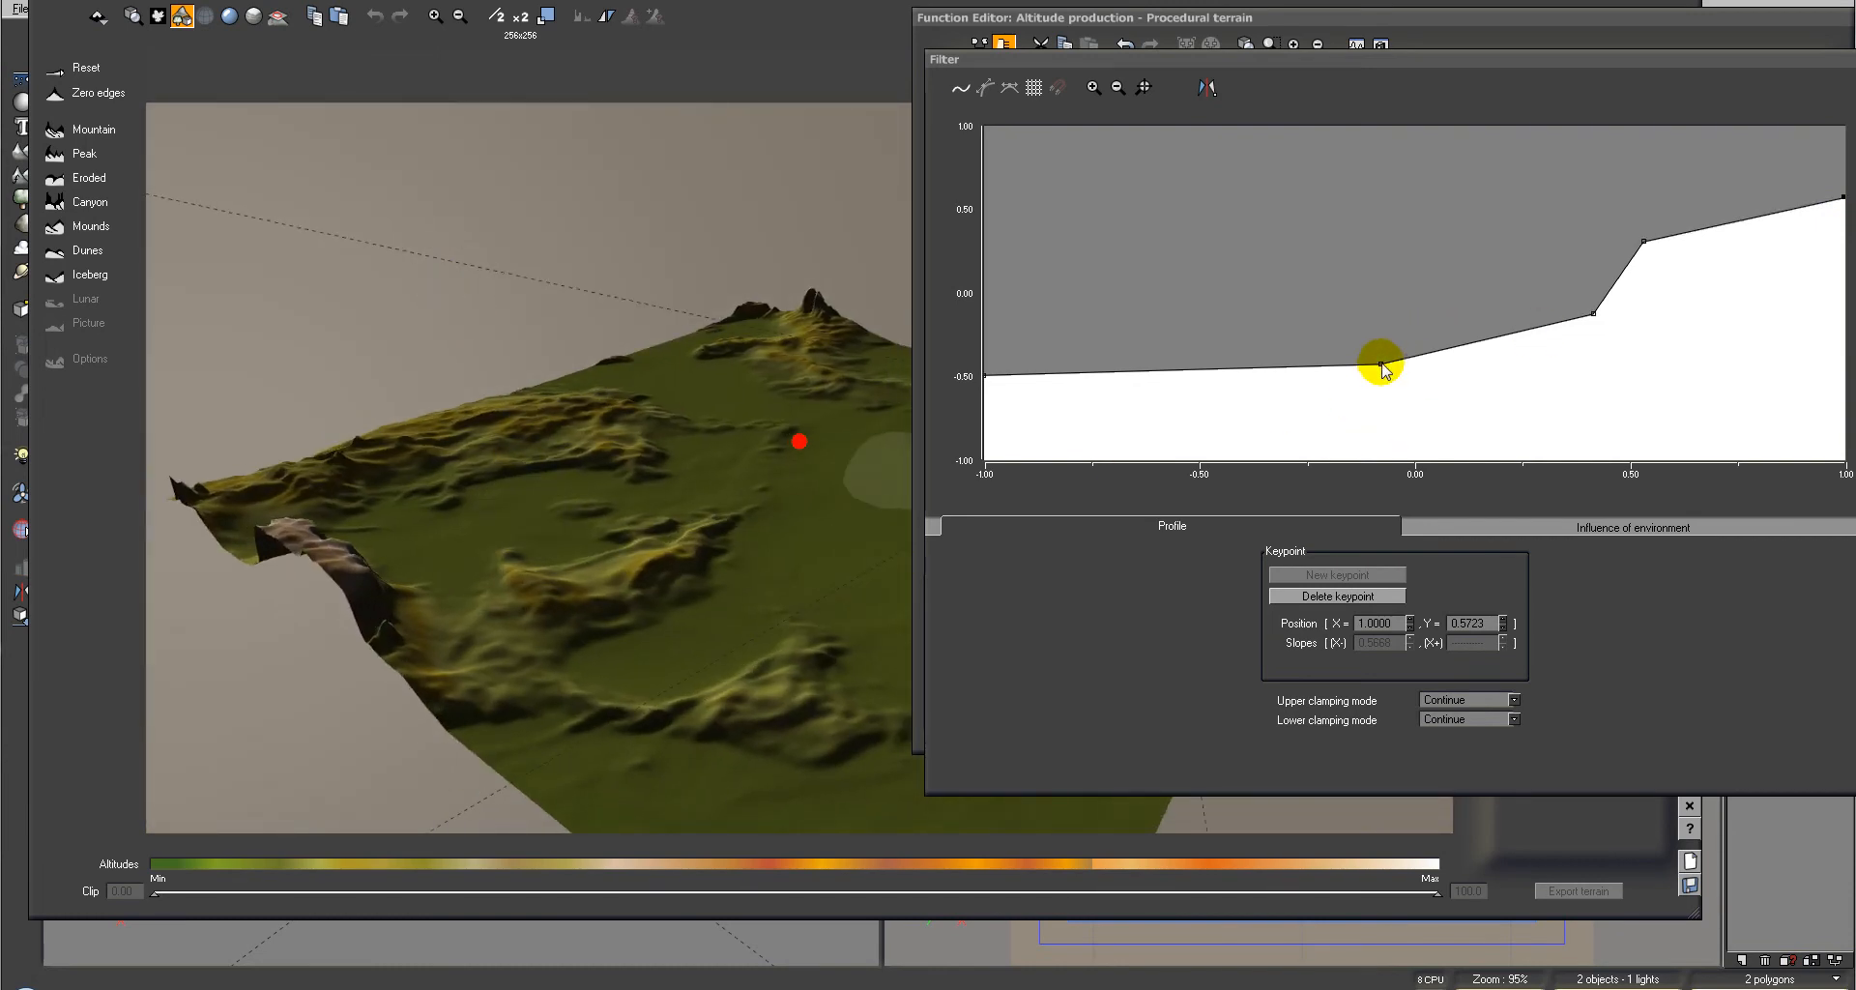
Move the beach keypoint to about (-0.34, -0.40), the cliff foot to (0.20, -0.19) and the cliff top to (0.36, 0.42)
left_click_drag(1380, 365, 1270, 360)
right_click_drag(593, 205, 687, 282)
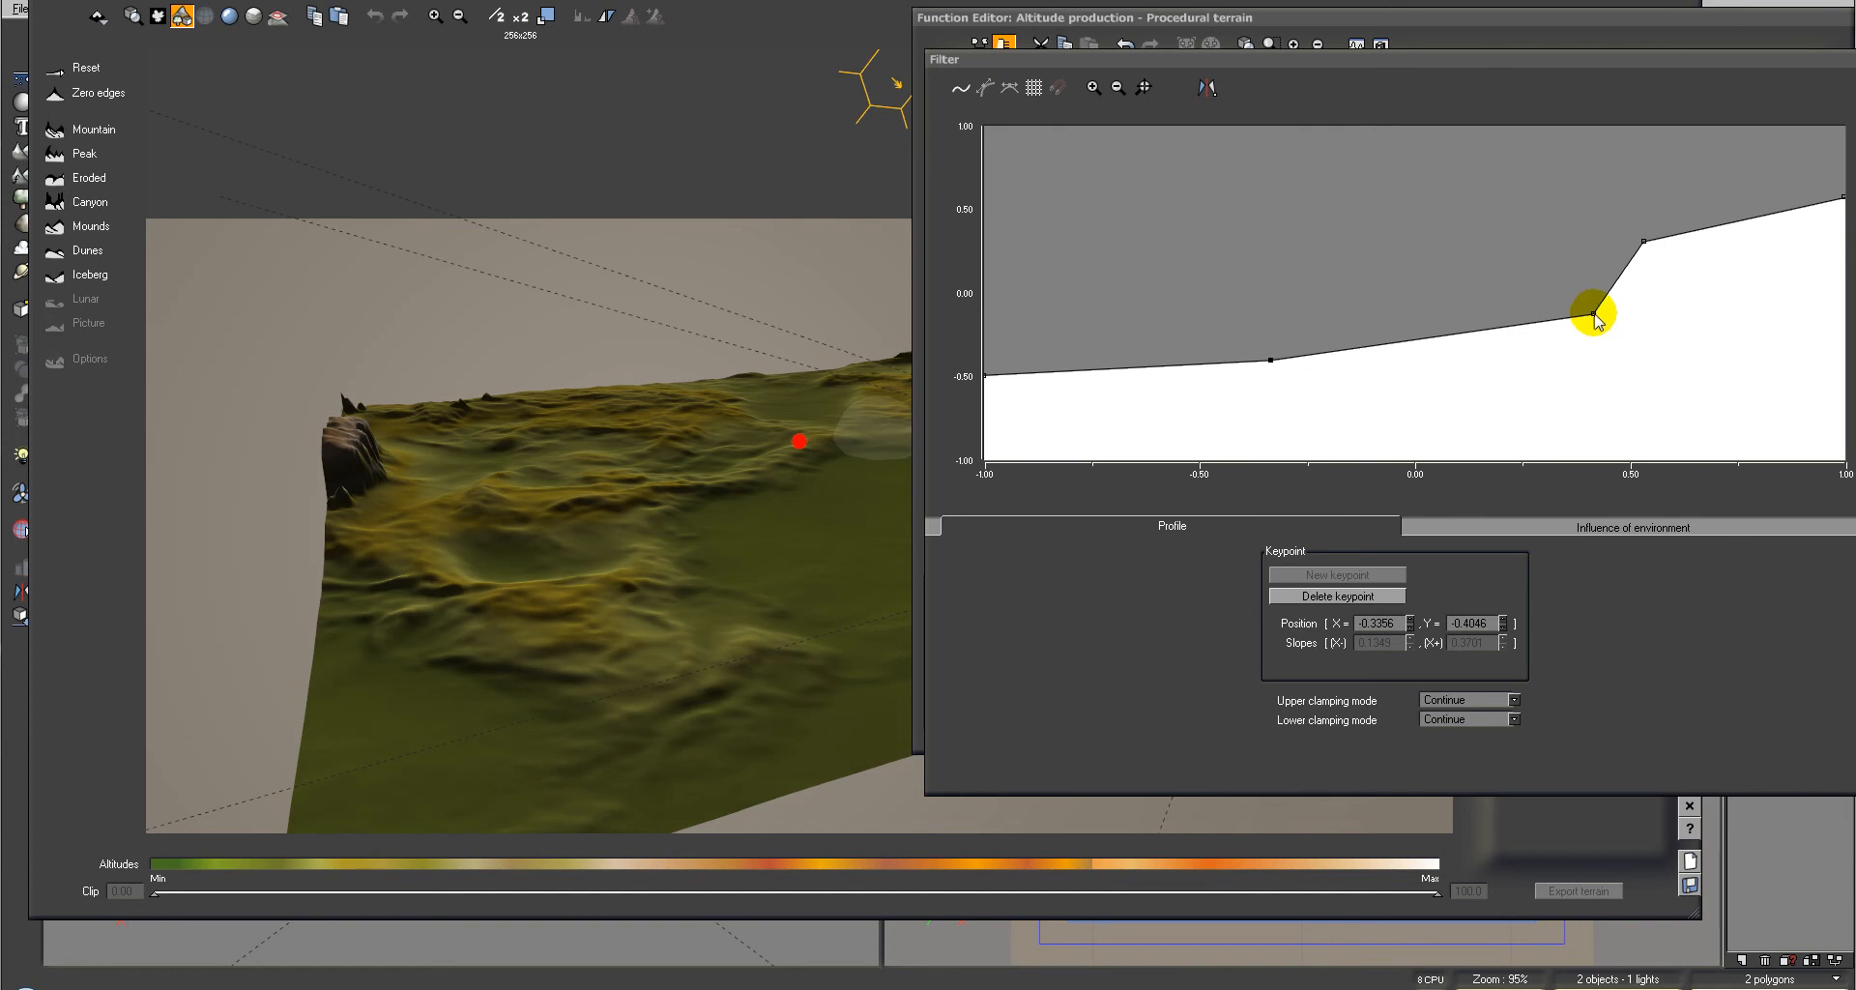
left_click_drag(1592, 314, 1499, 323)
right_click_drag(505, 256, 720, 247)
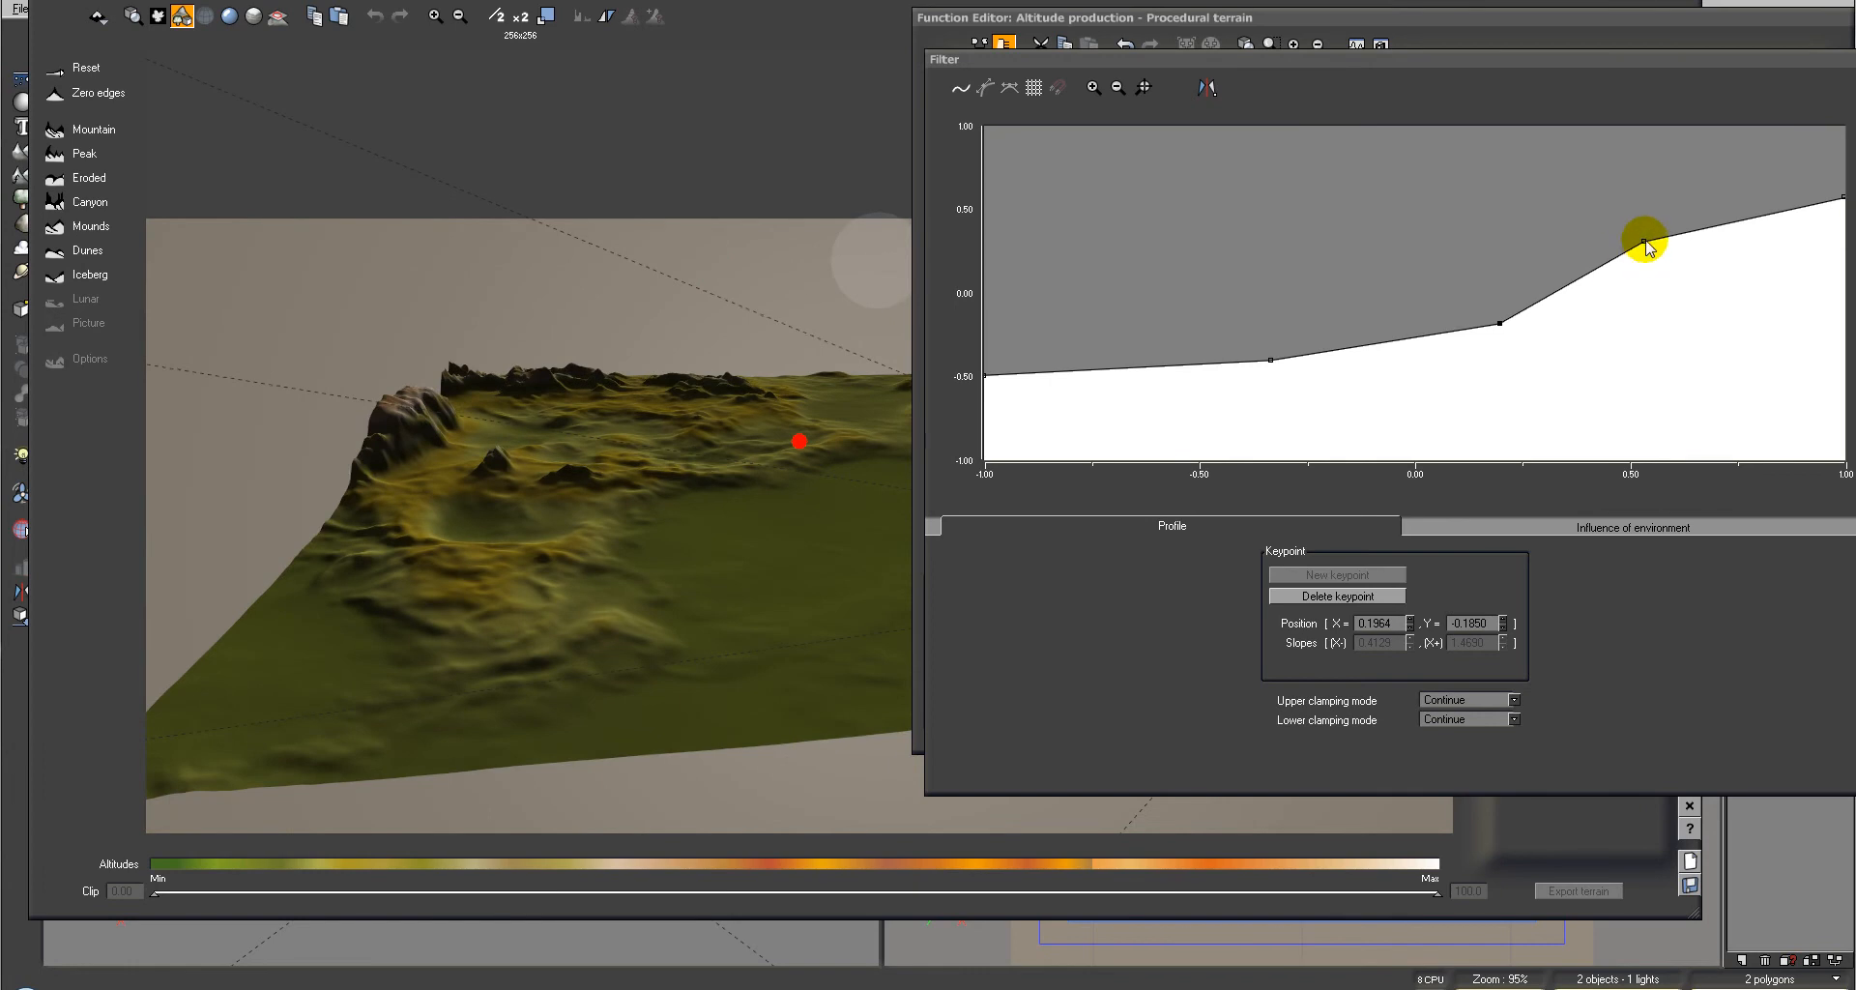
left_click_drag(1643, 241, 1572, 223)
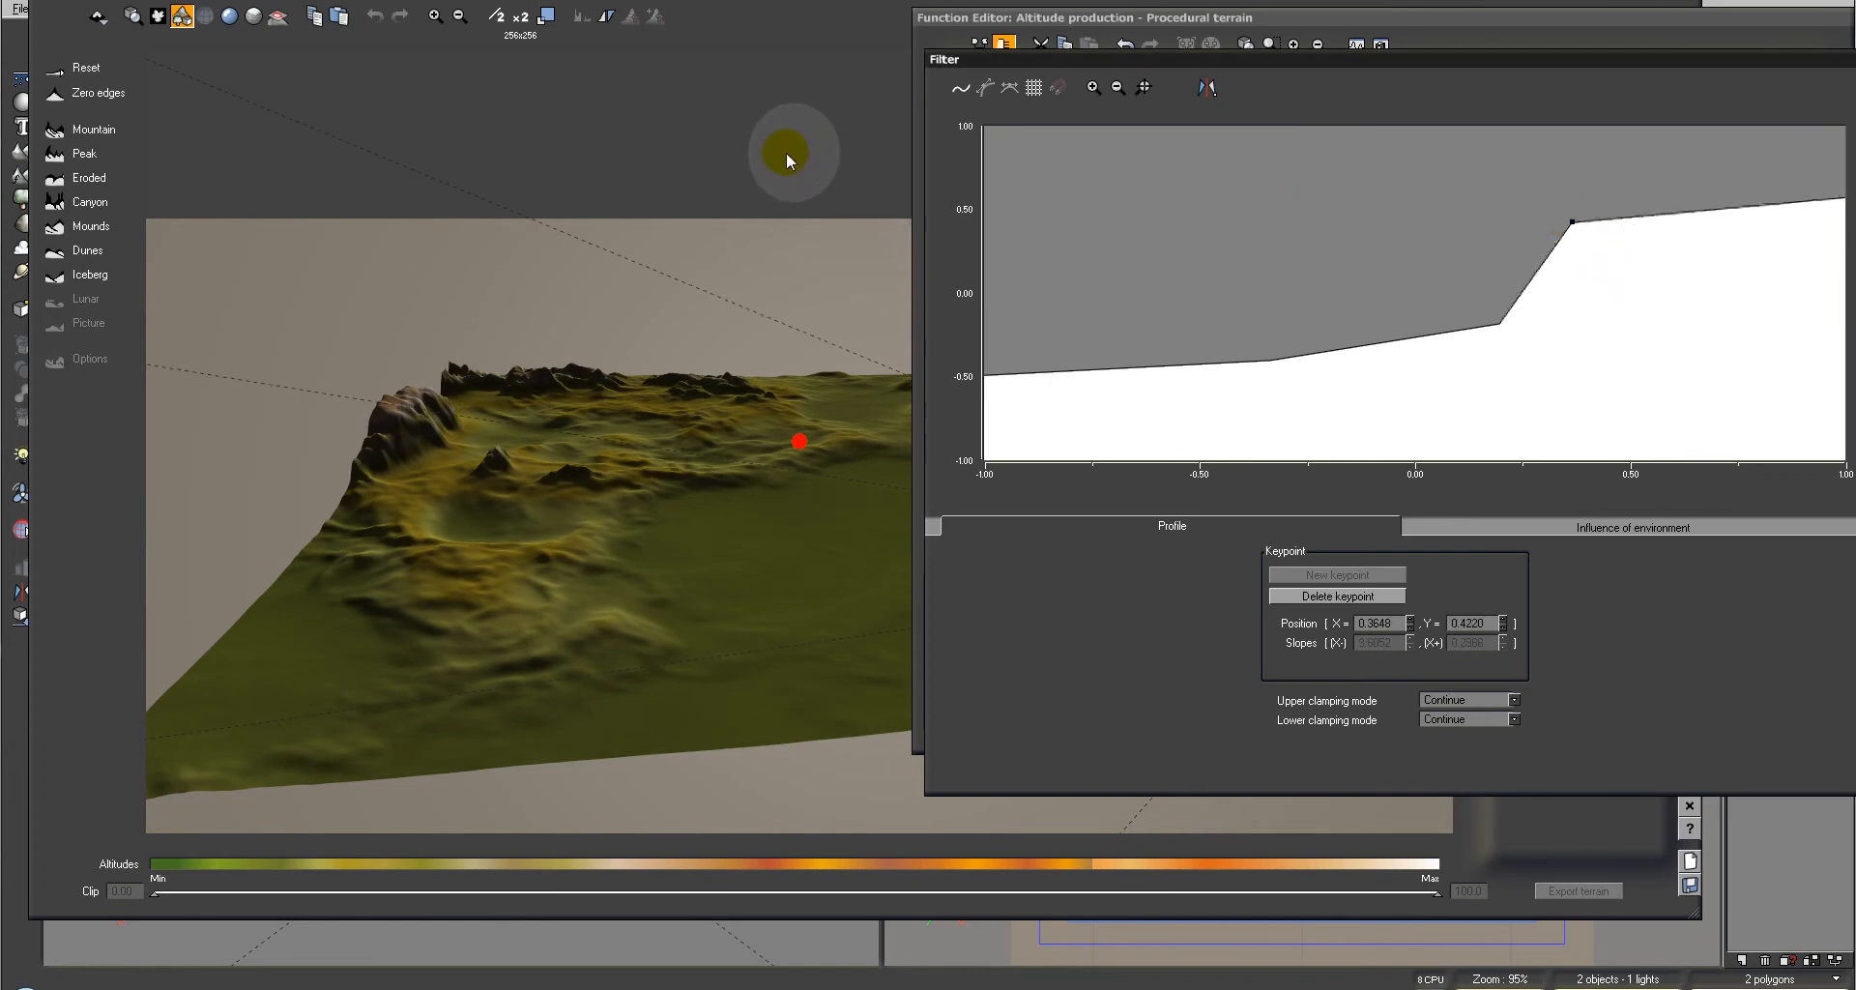
right_click_drag(785, 158, 832, 136)
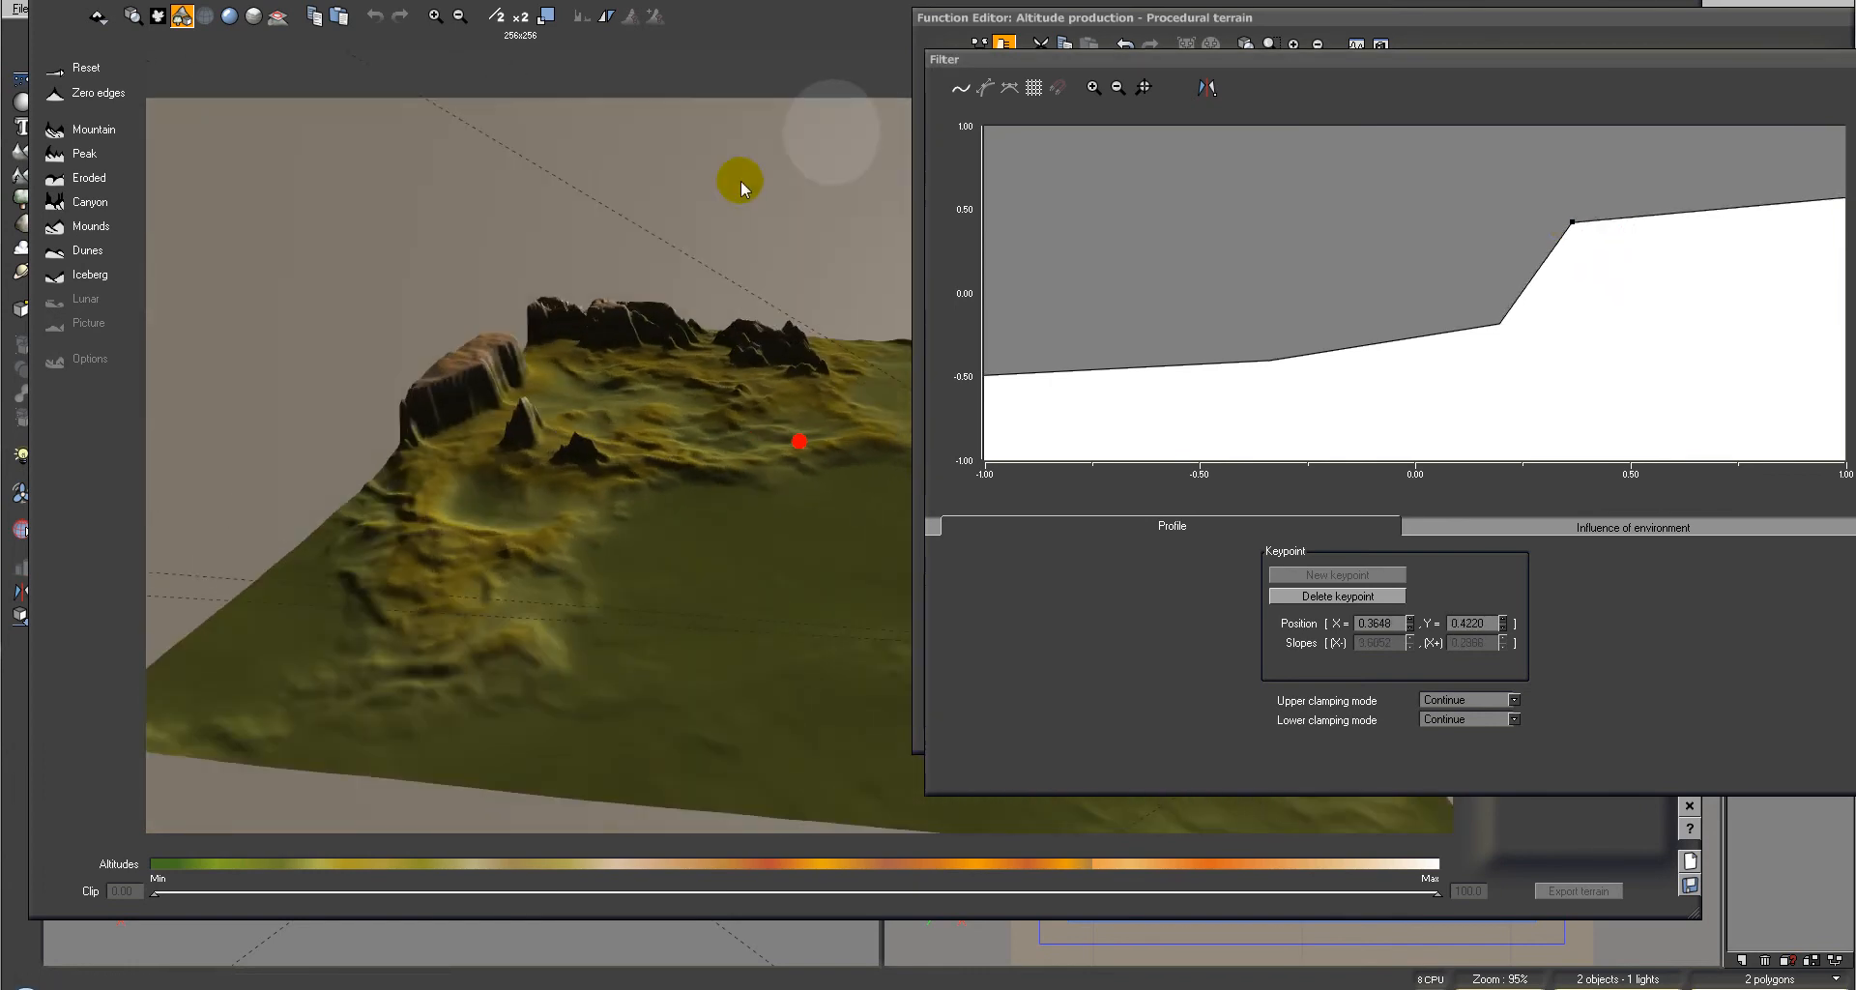
Move the cliff-foot keypoint to about (-0.06, -0.28) and the cliff-top keypoint to about (0.19, 0.39), and inspect the terrain
left_click_drag(1498, 323, 1390, 338)
left_click_drag(1567, 230, 1498, 228)
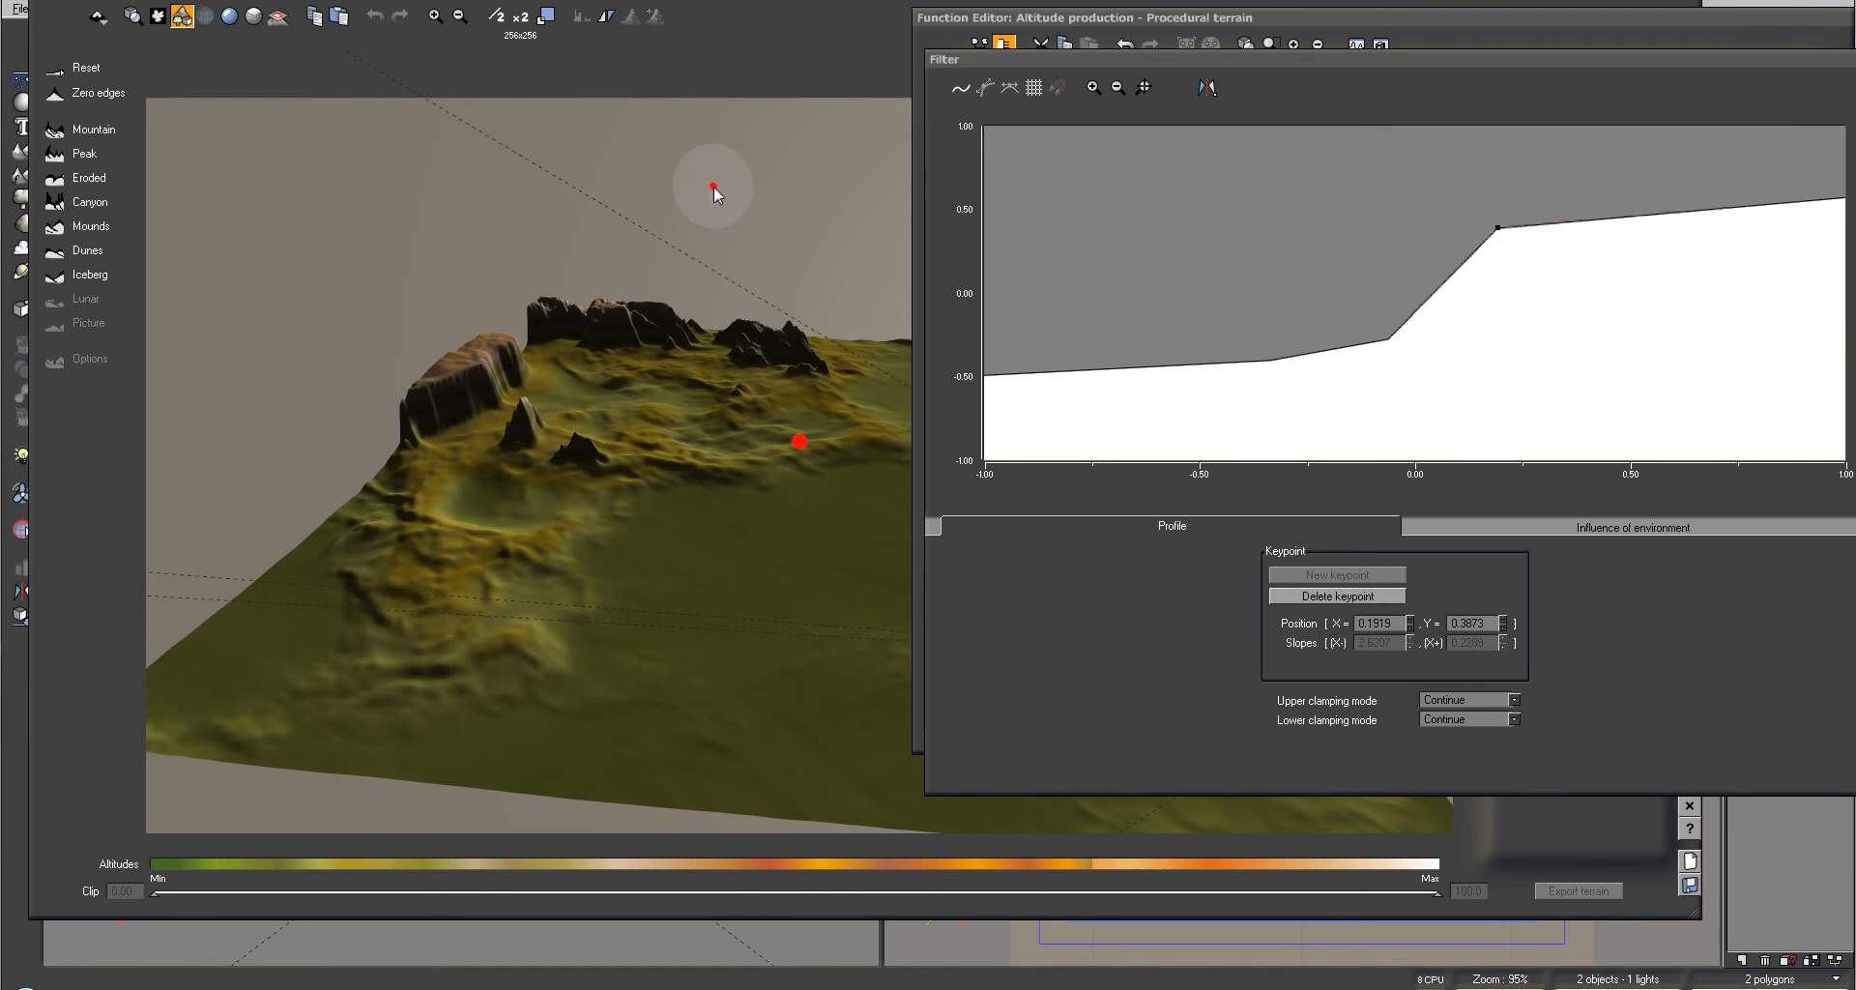
left_click_drag(792, 212, 677, 258)
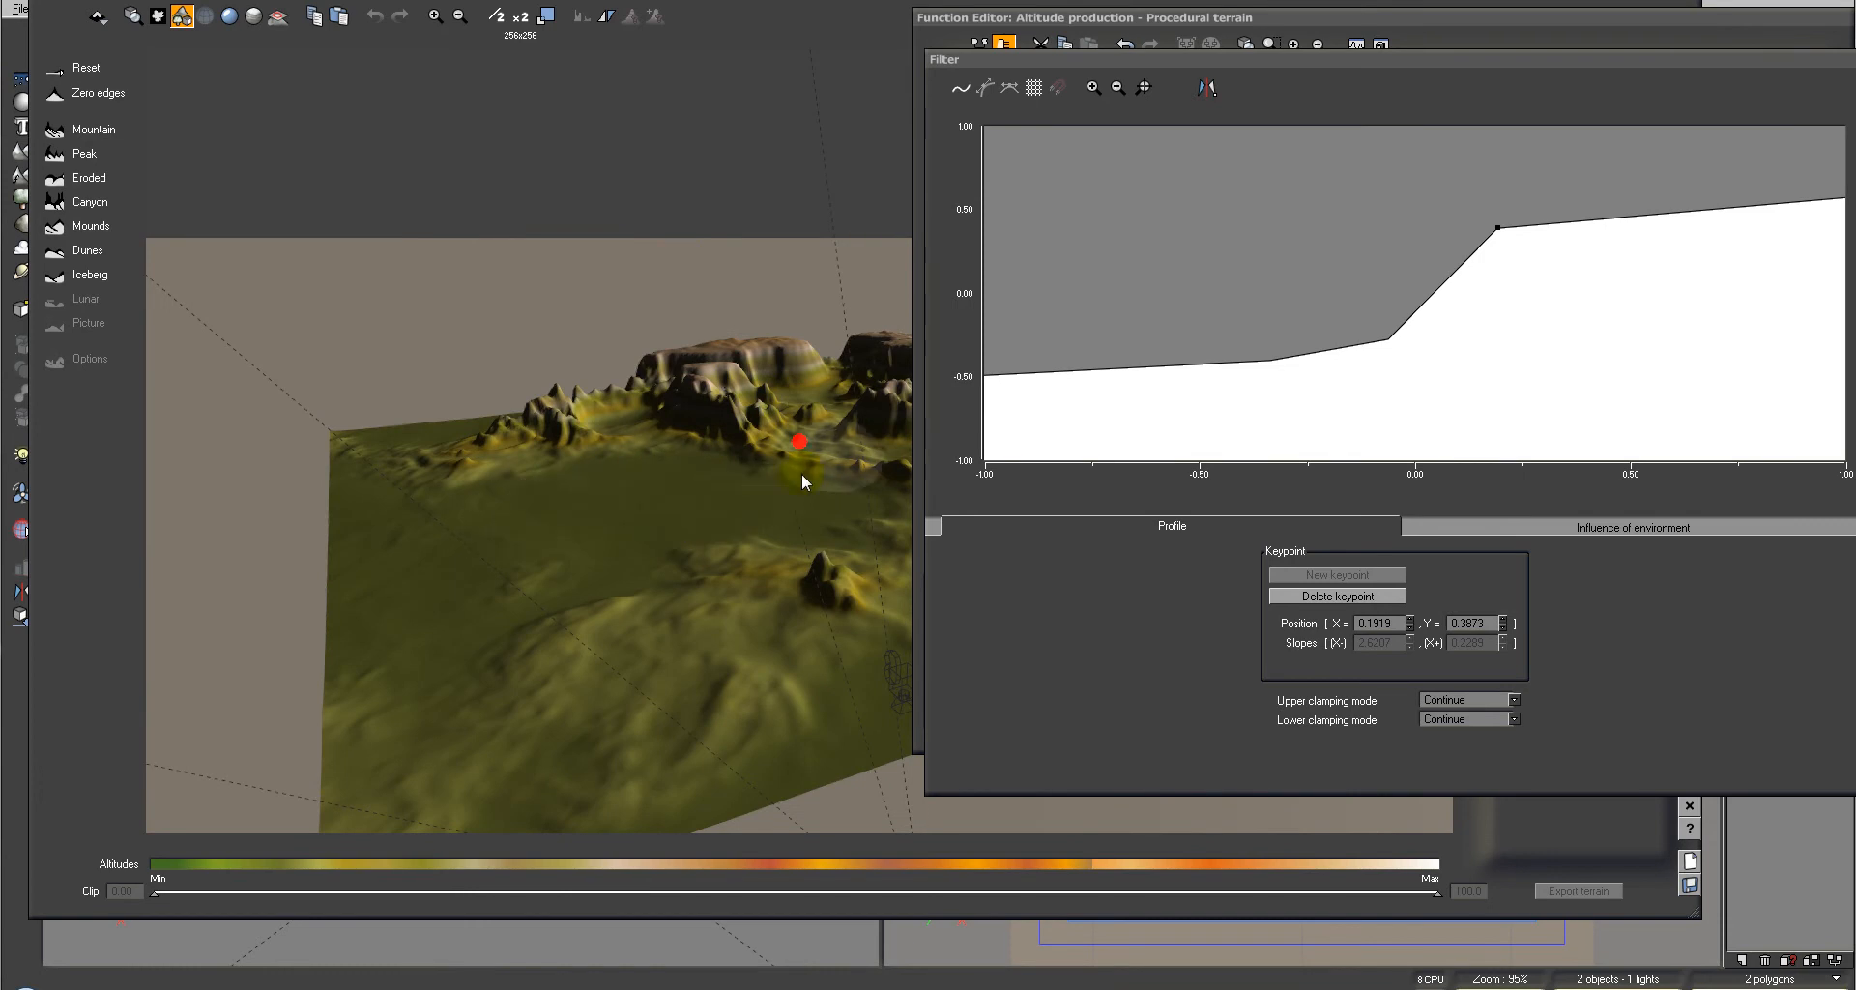
left_click_drag(762, 484, 692, 473)
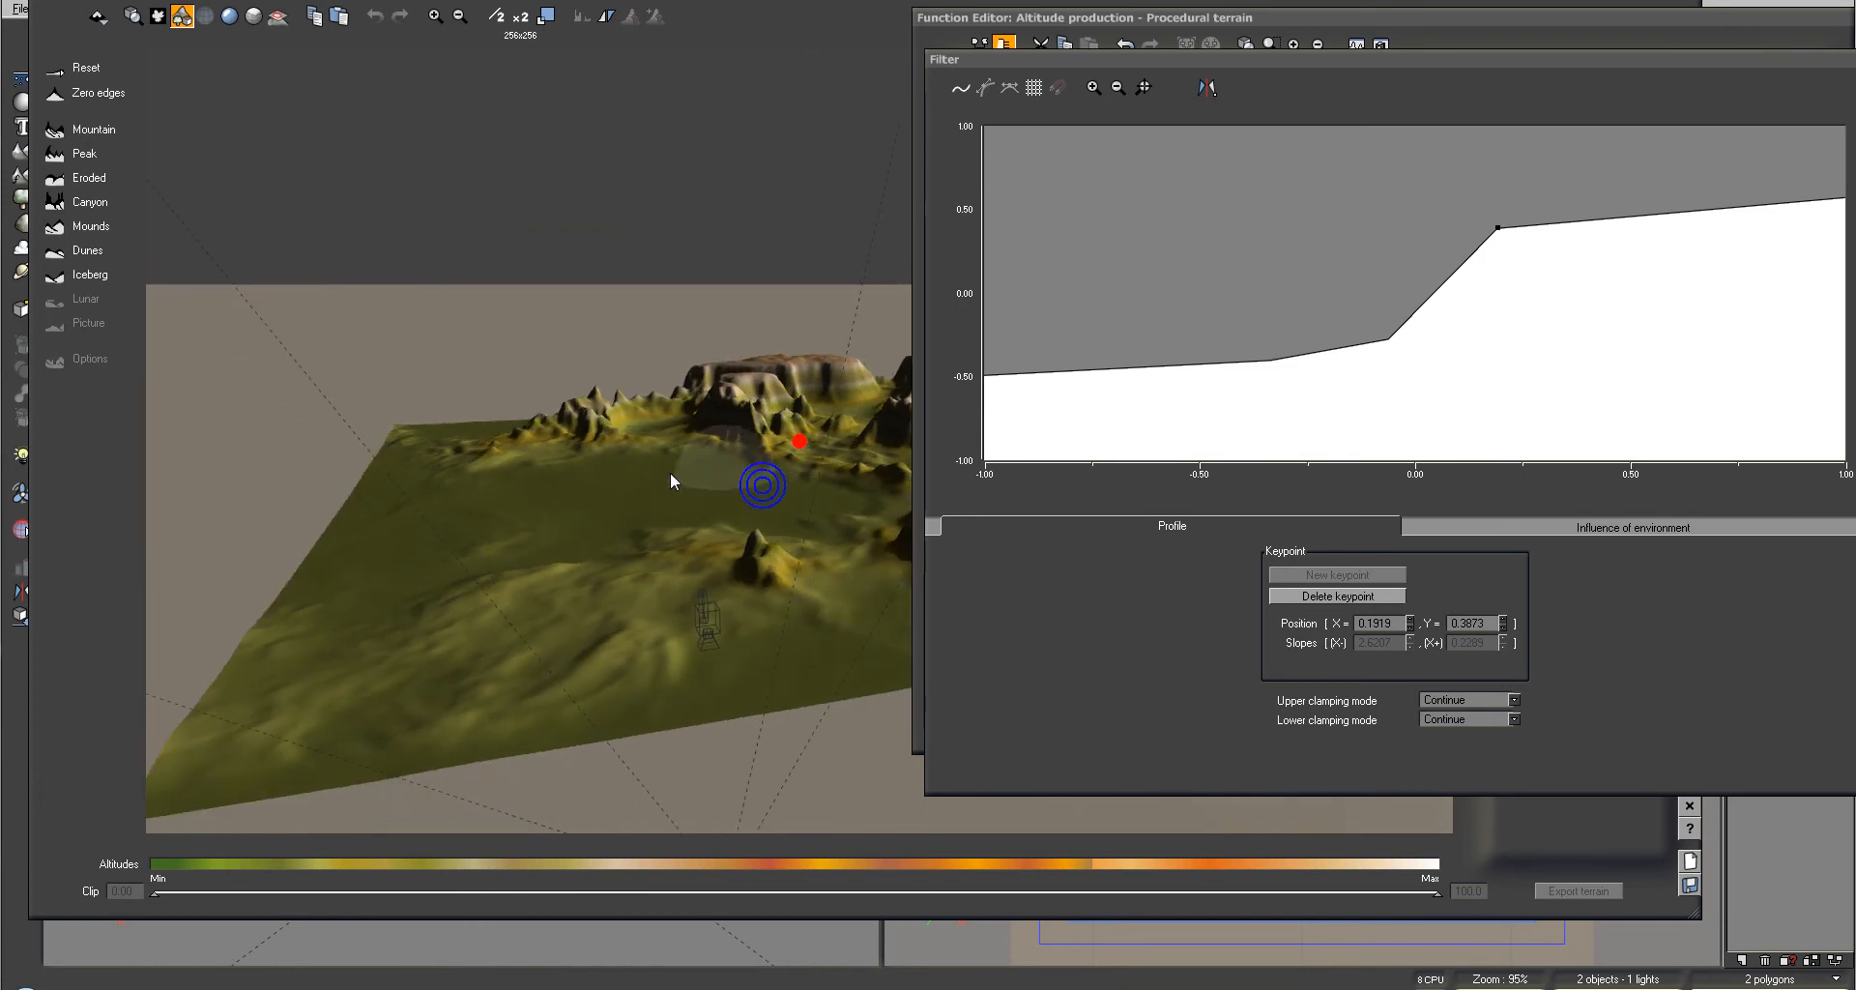
Shift the beach, cliff-foot and cliff-top keypoints to about (-0.57, -0.45), (-0.21, -0.23) and (0.08, 0.40)
left_click_drag(1270, 360, 1168, 368)
left_click_drag(1388, 339, 1324, 332)
left_click_drag(1500, 227, 1447, 225)
mouse_move(707, 241)
right_mouse_down()
mouse_move(833, 195)
mouse_move(696, 204)
mouse_move(712, 213)
right_mouse_up()
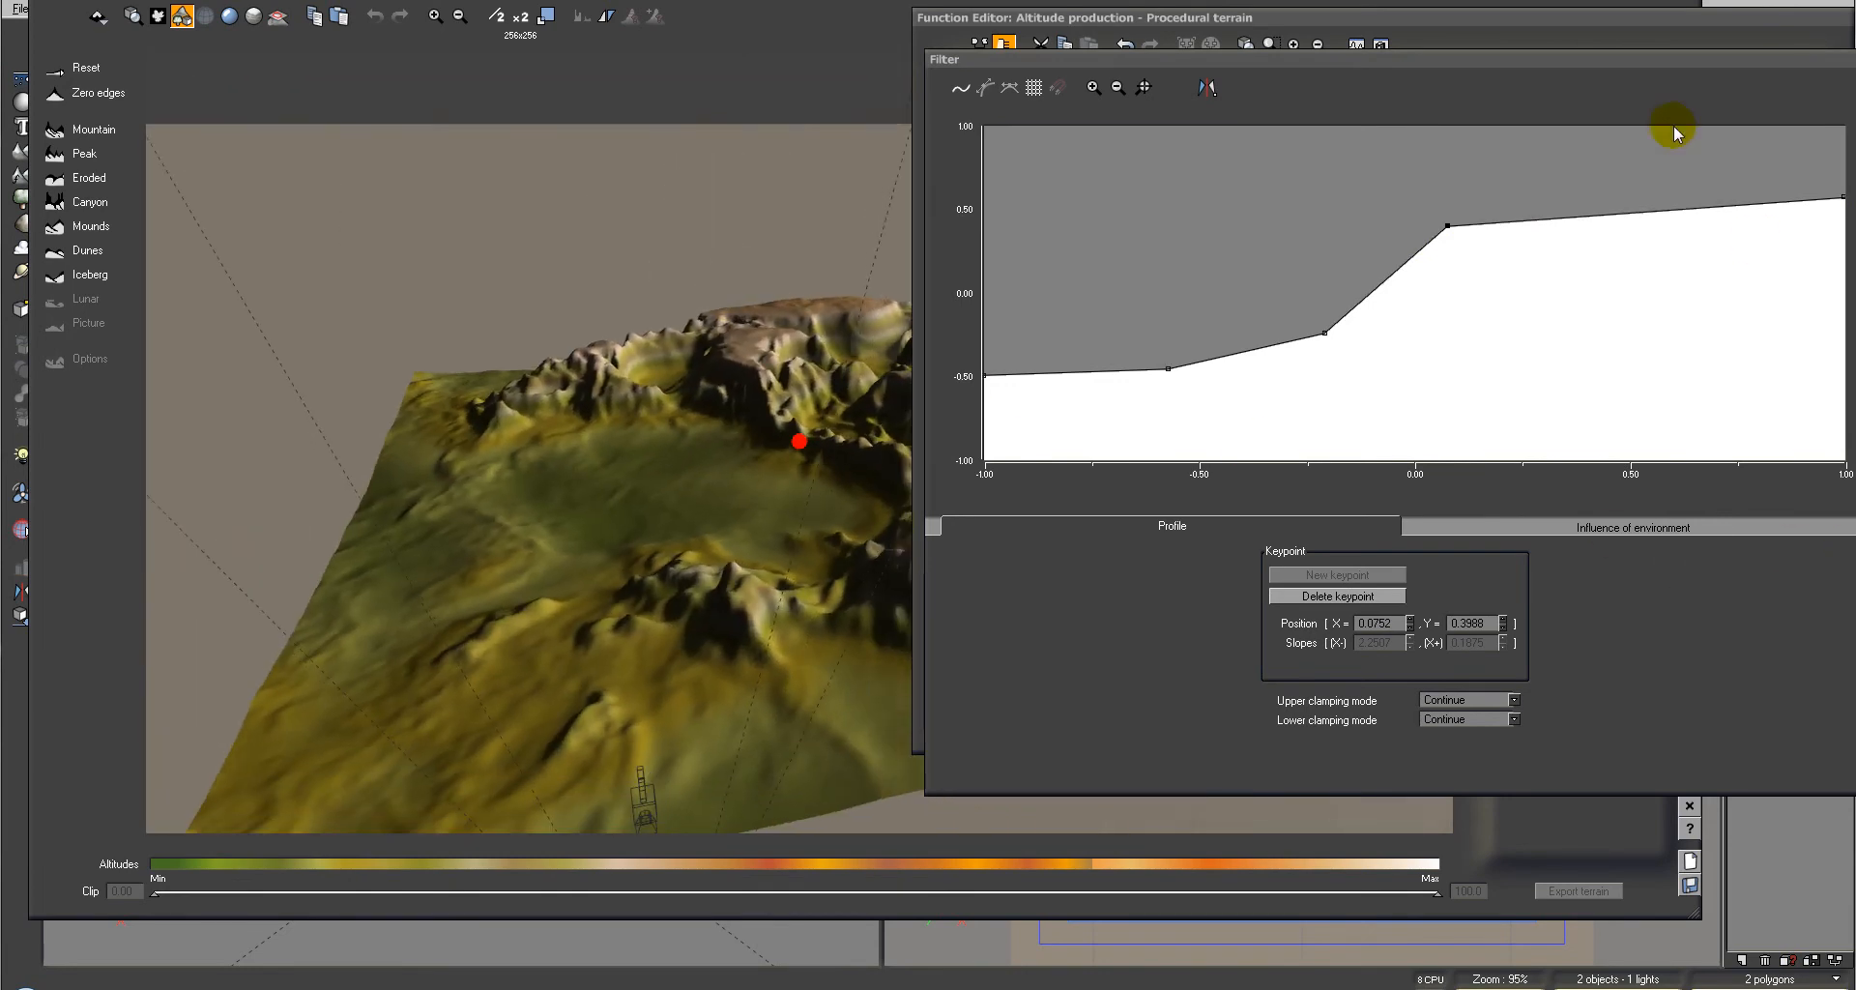
Leave the filter curve, set the Seed node's X, Y and Z offsets to 1, and select the Filter node
left_click_drag(1616, 73, 897, 93)
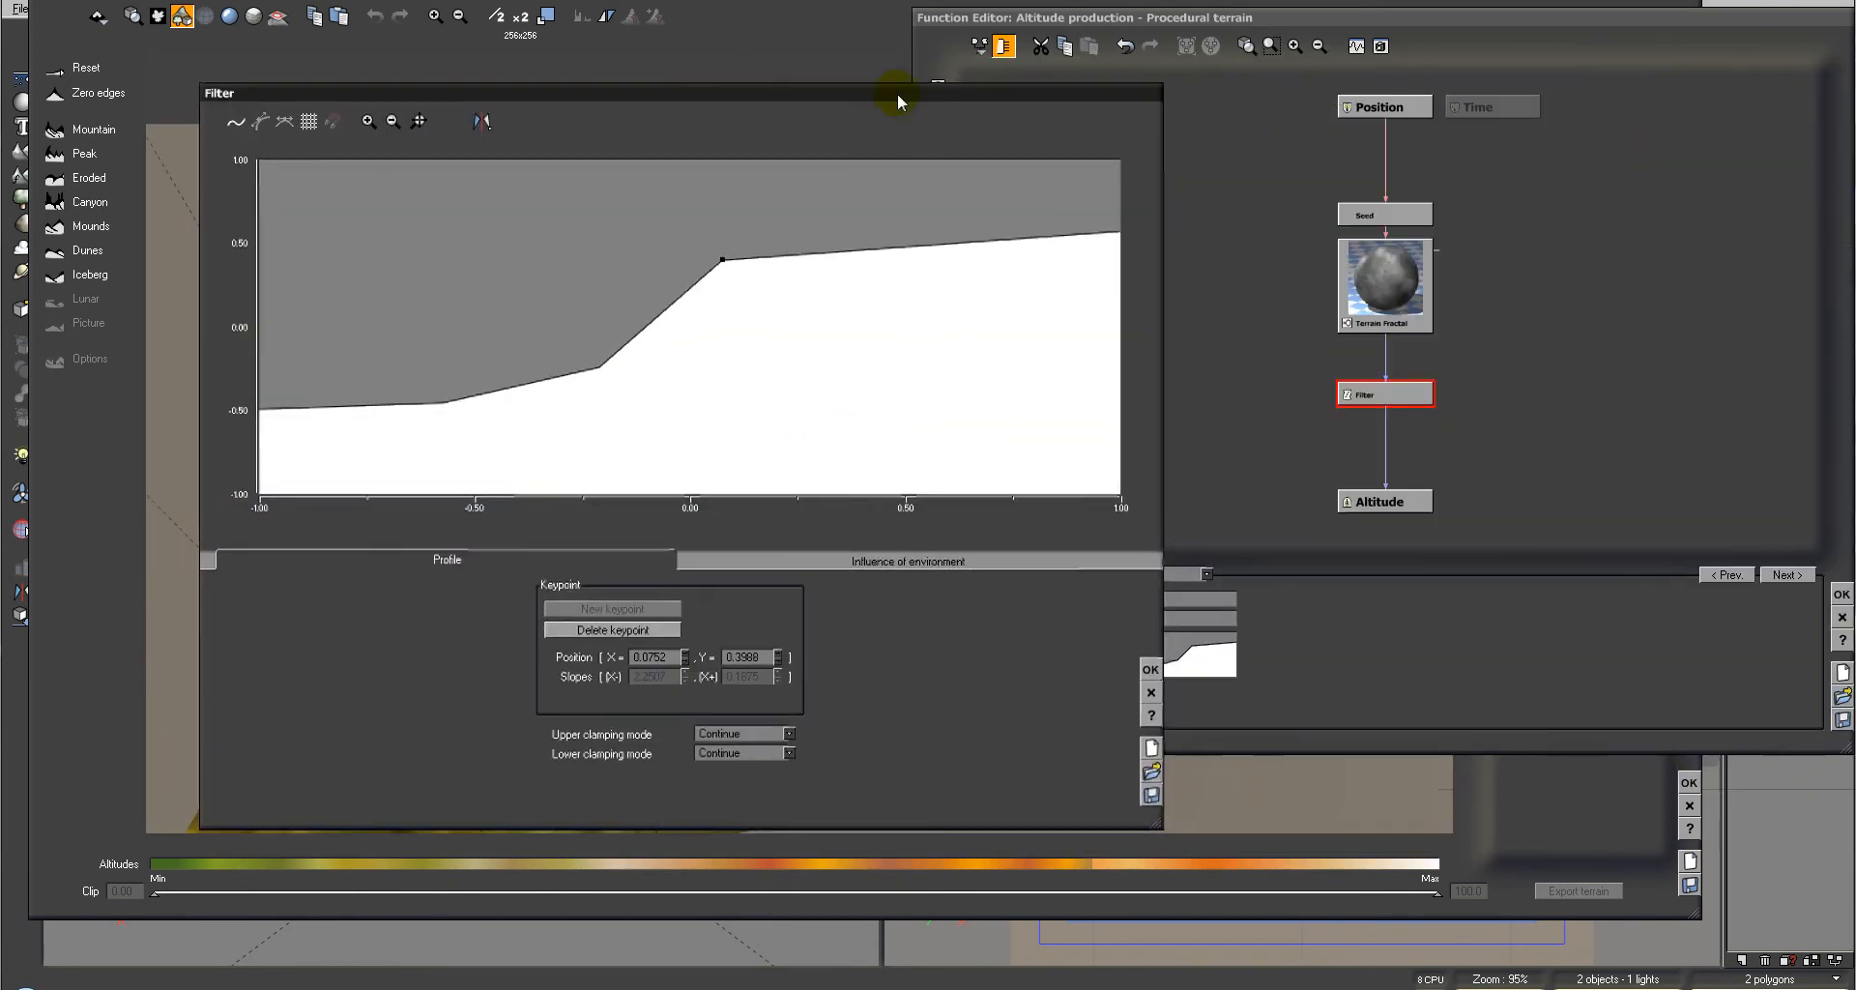
left_click(1414, 200)
left_click(1391, 217)
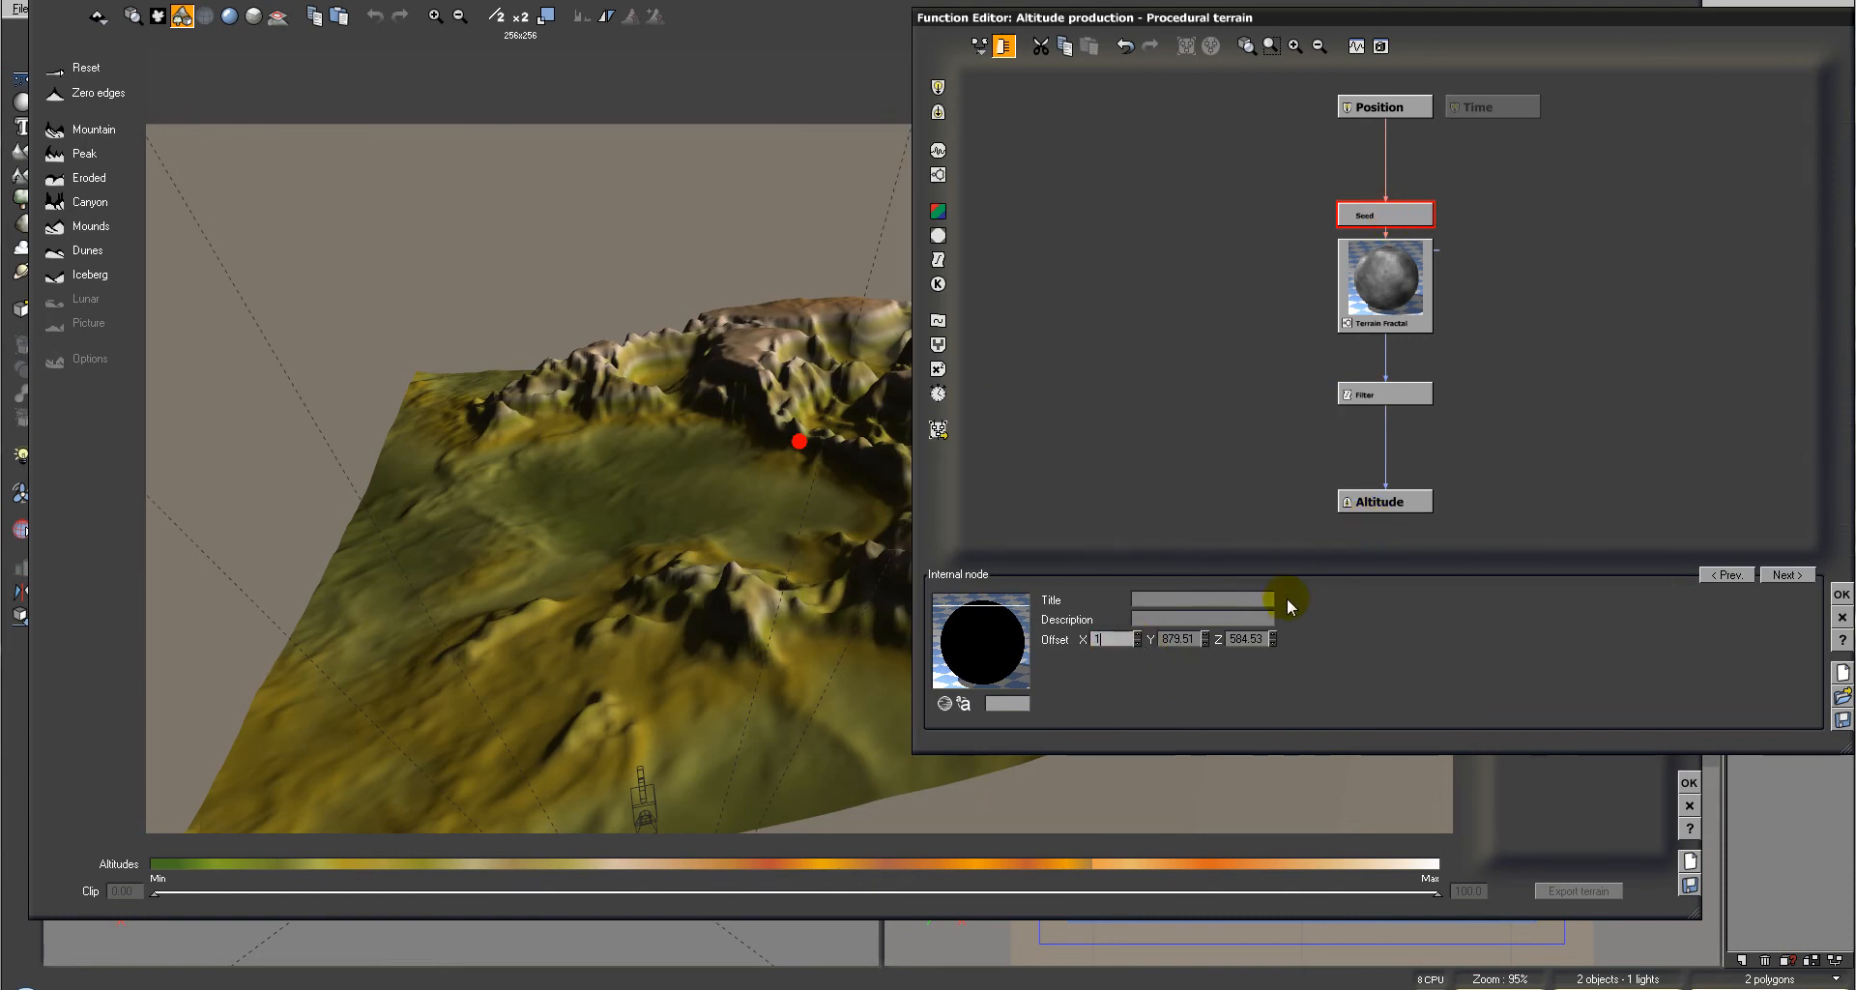
type("1")
left_click(1247, 638)
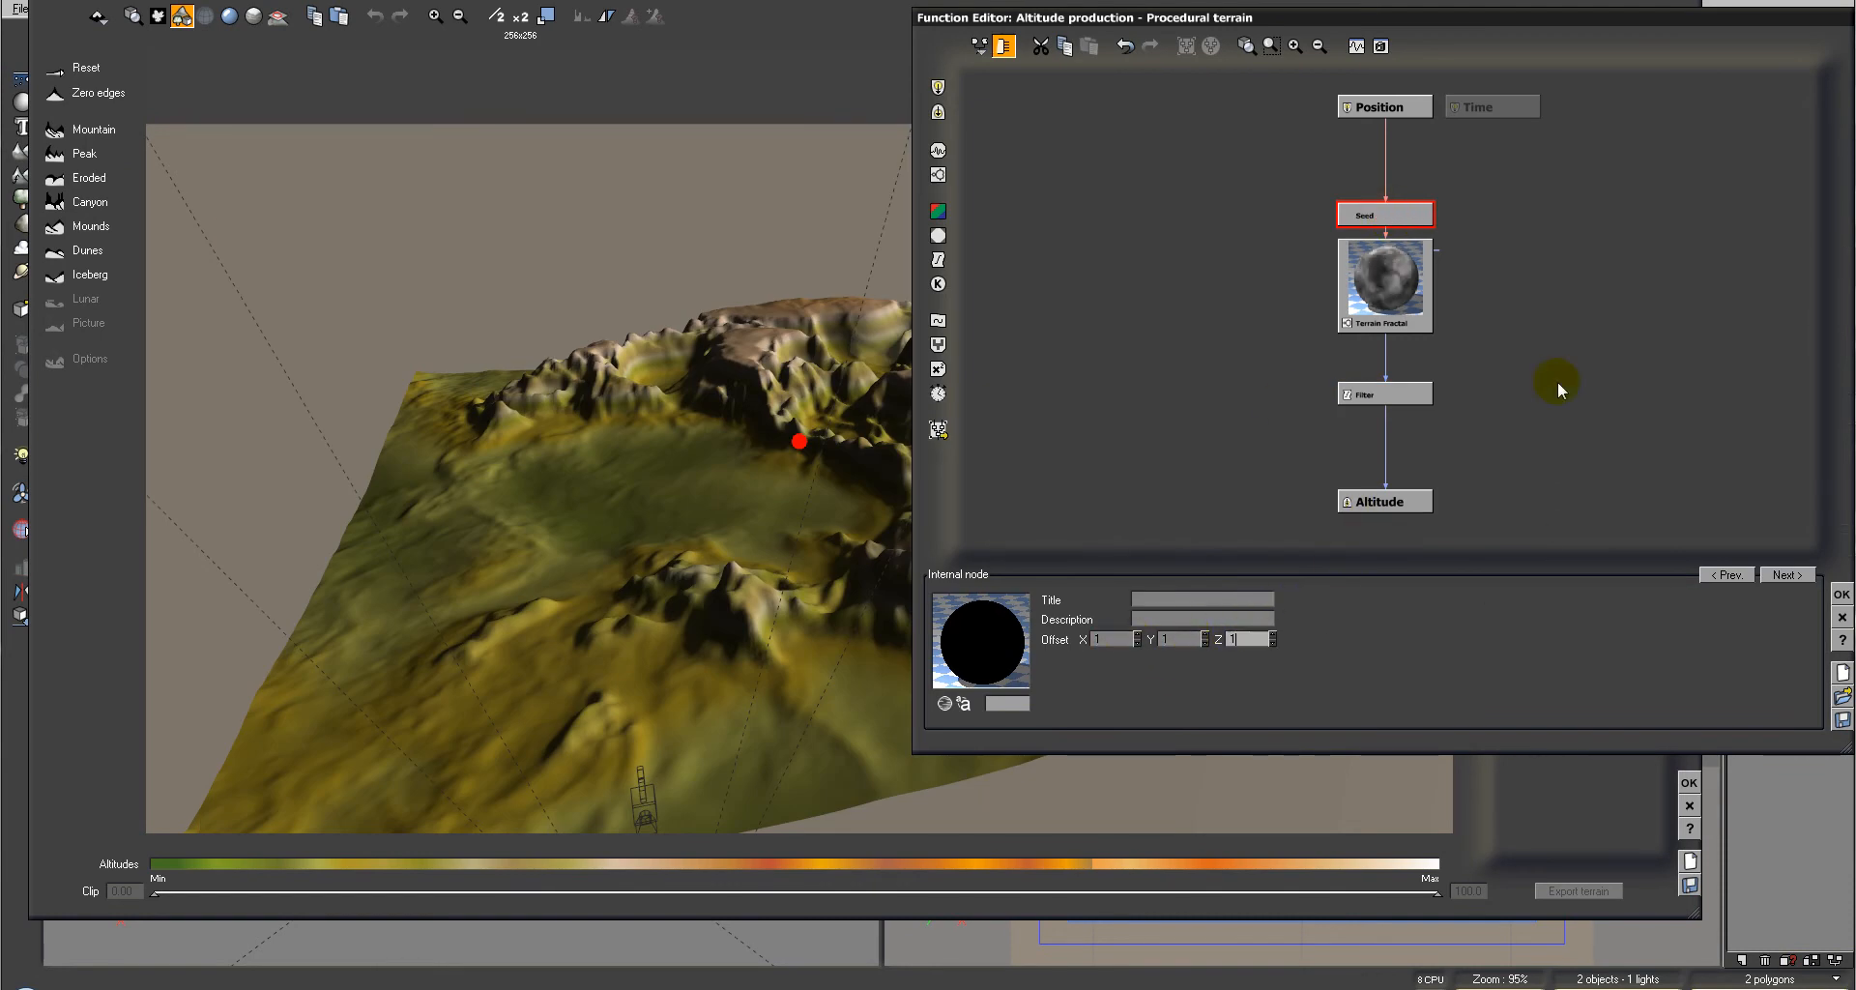
left_click(1386, 393)
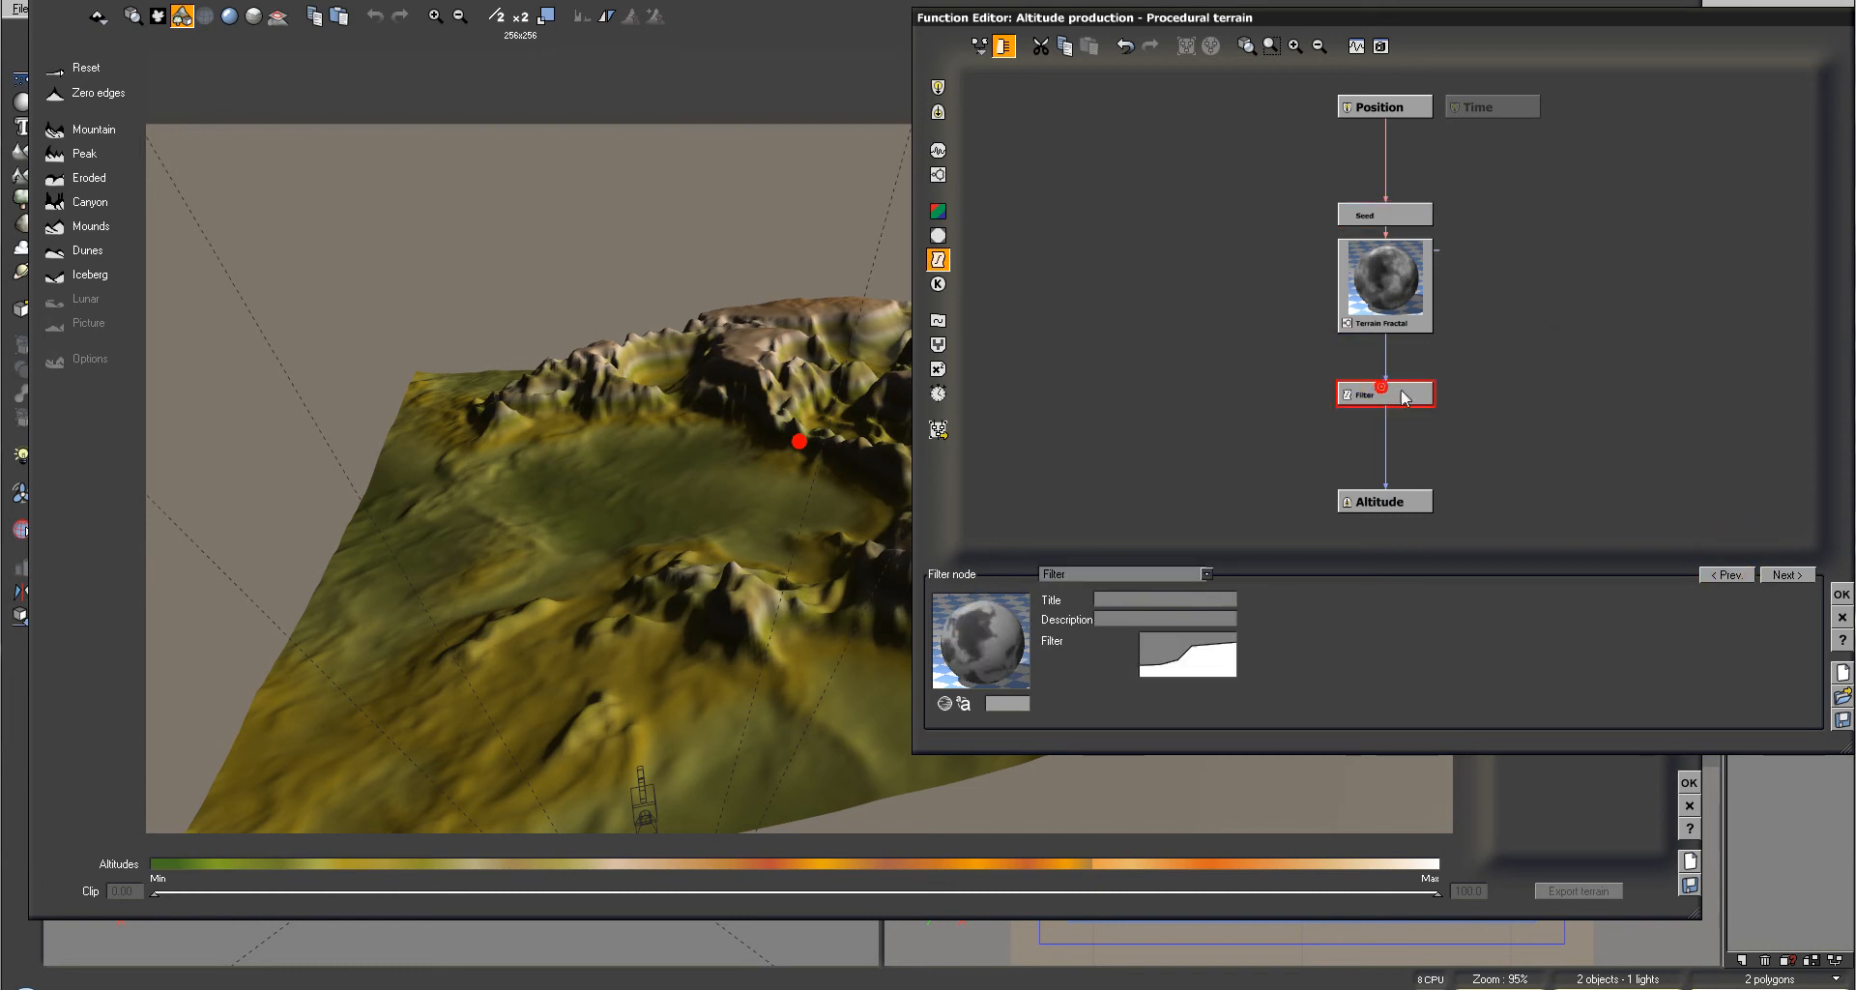
Inspect the terrain from several sides and move the Filter node up close beneath the Terrain Fractal node
left_click_drag(791, 131, 767, 207)
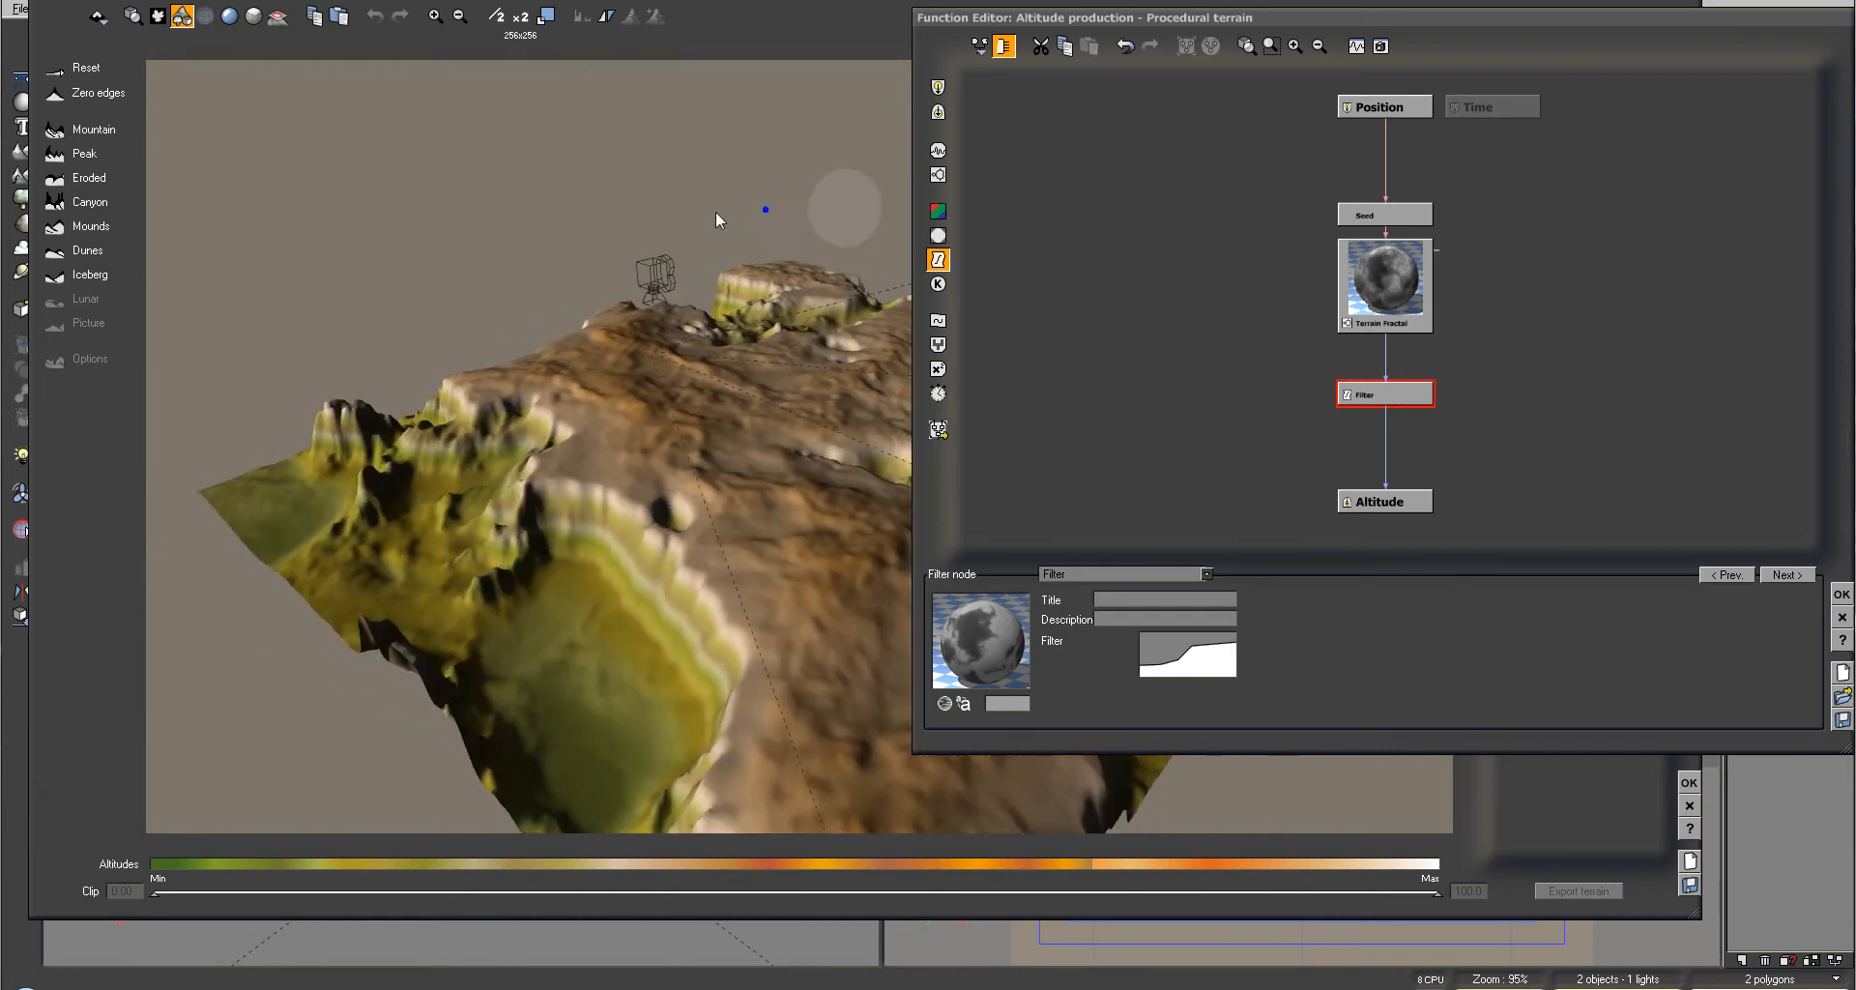
left_click_drag(863, 237, 822, 244)
left_click_drag(1392, 395, 1471, 303)
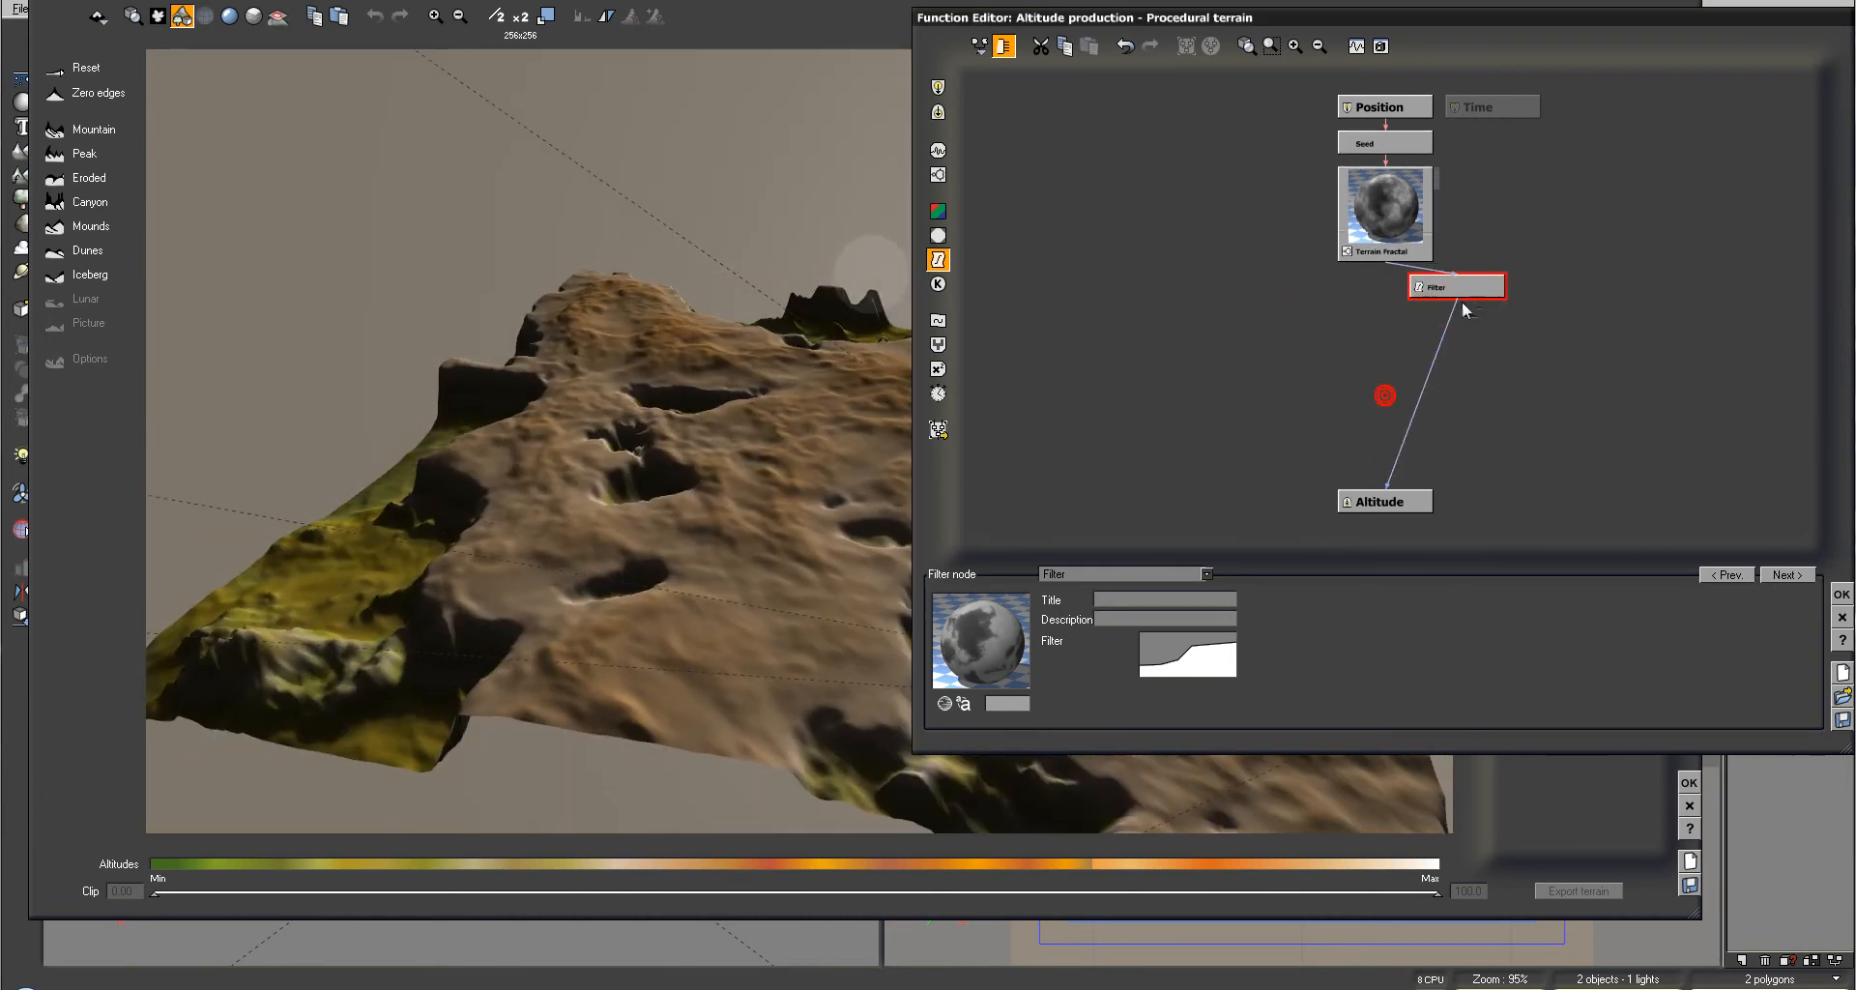
Reshape the filter curve with the cliff foot at about (-0.06, -0.30), cliff top at (0.35, 0.25) and beach at (-0.19, -0.45)
left_click(1160, 650)
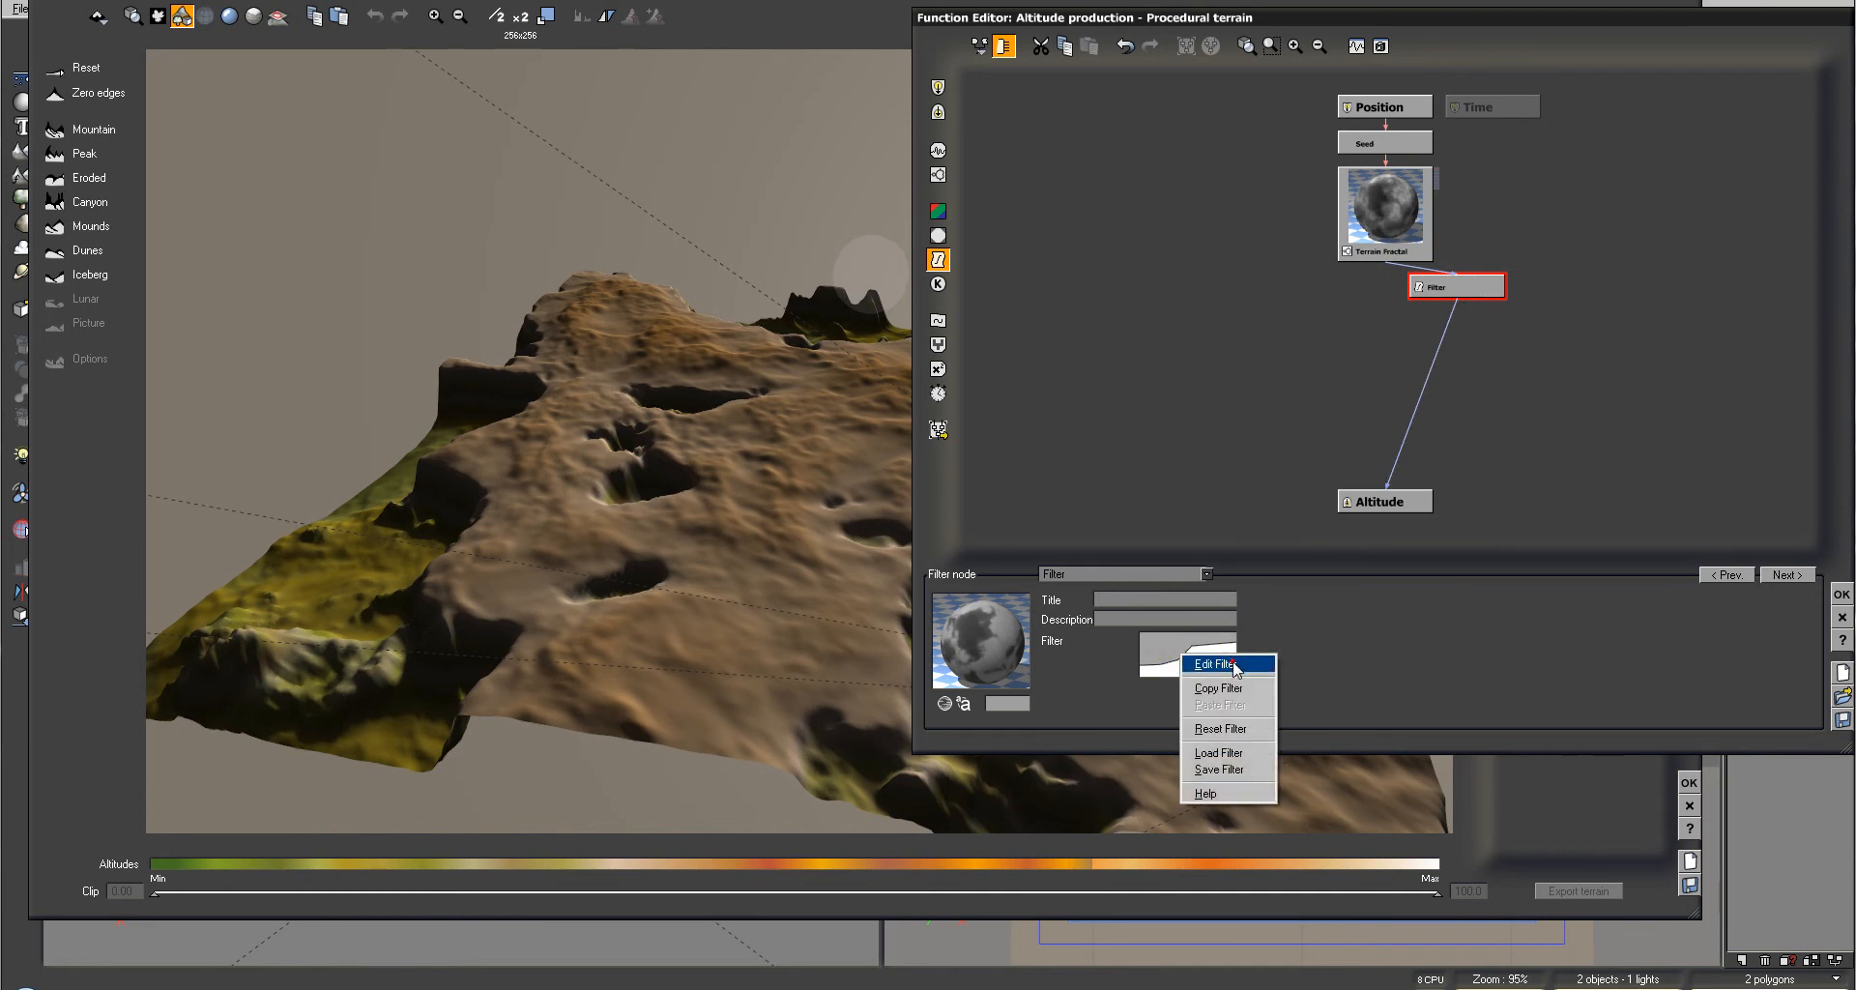
left_click(1232, 662)
left_click_drag(1097, 2, 1366, 62)
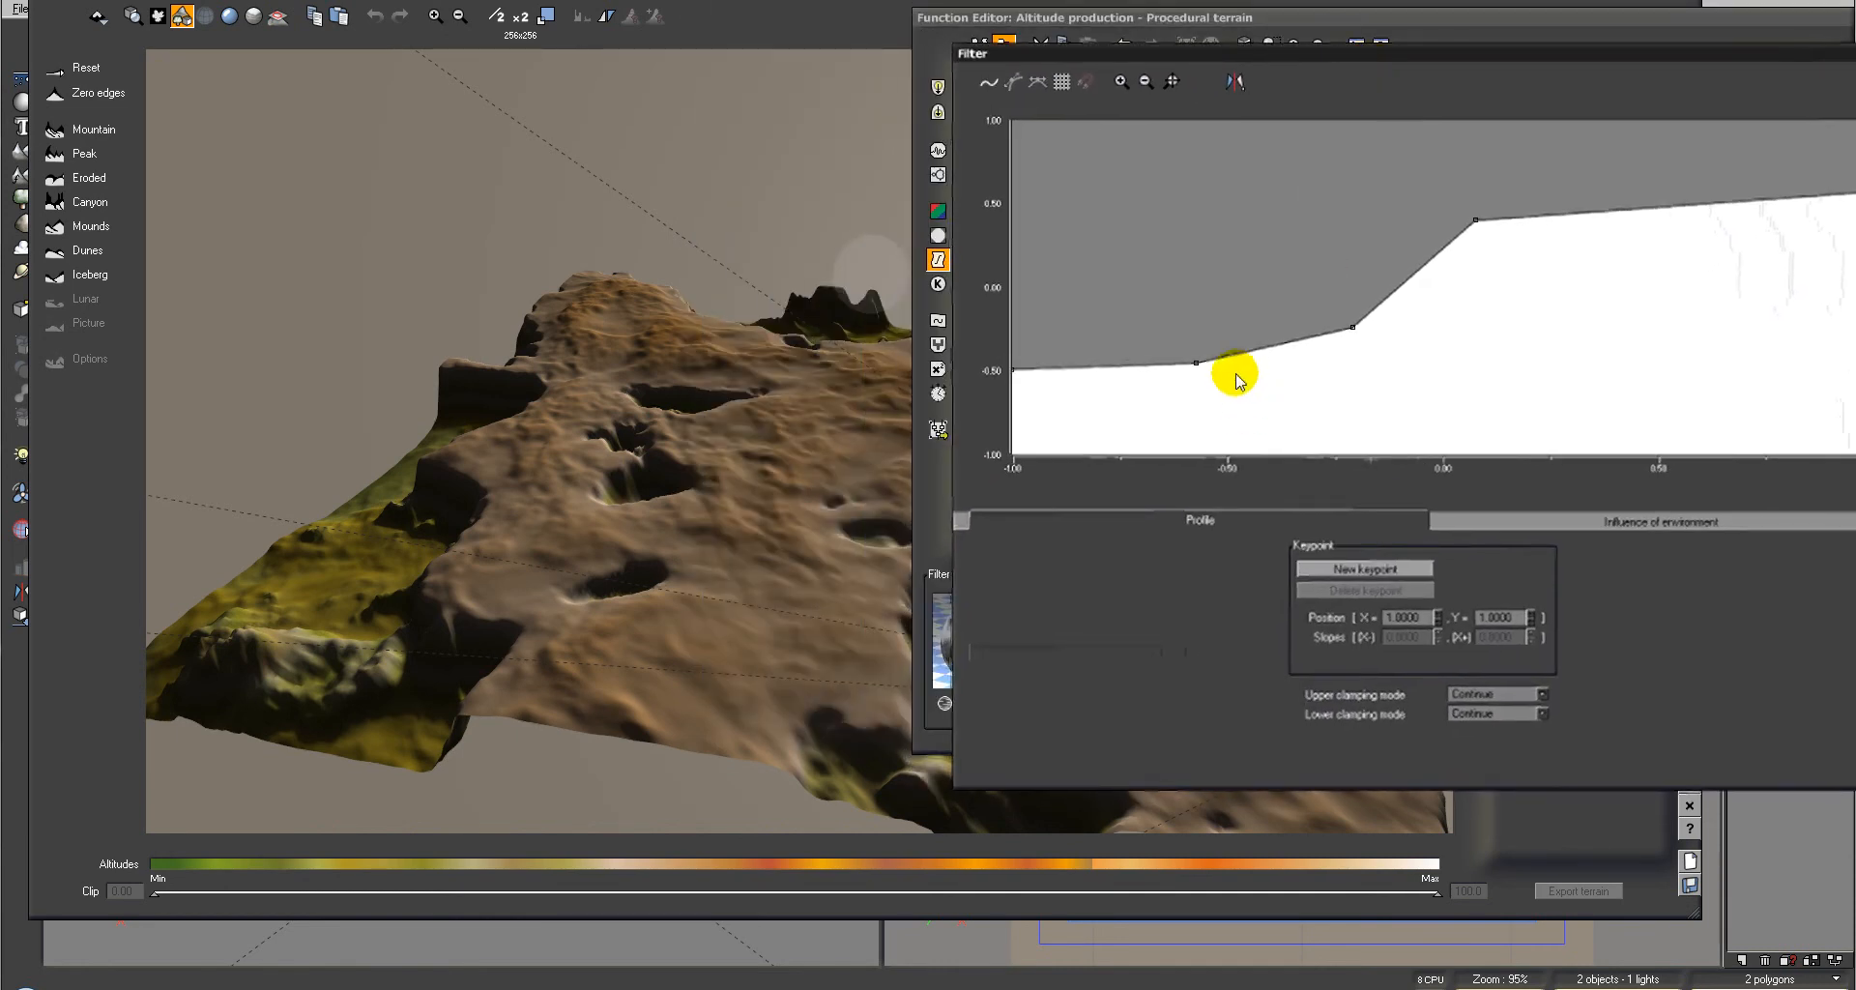
left_click_drag(1353, 329, 1415, 337)
left_click_drag(1476, 221, 1593, 243)
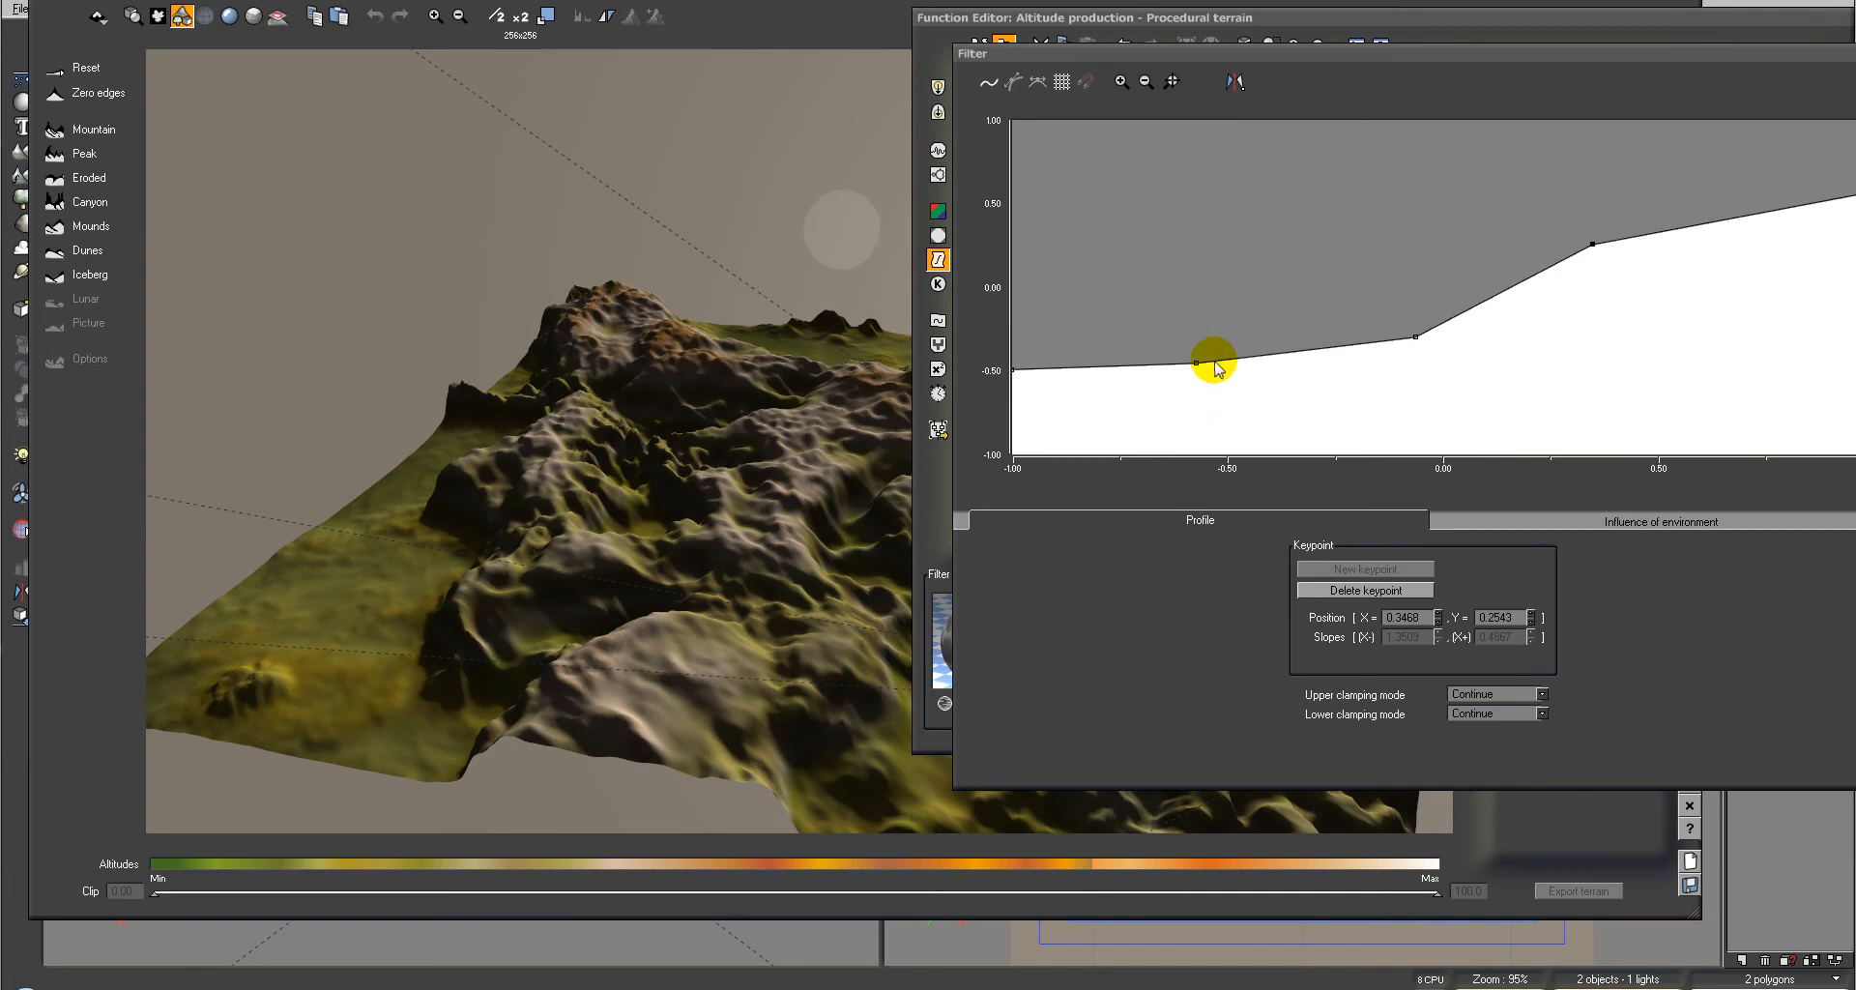
left_click_drag(1195, 363, 1359, 364)
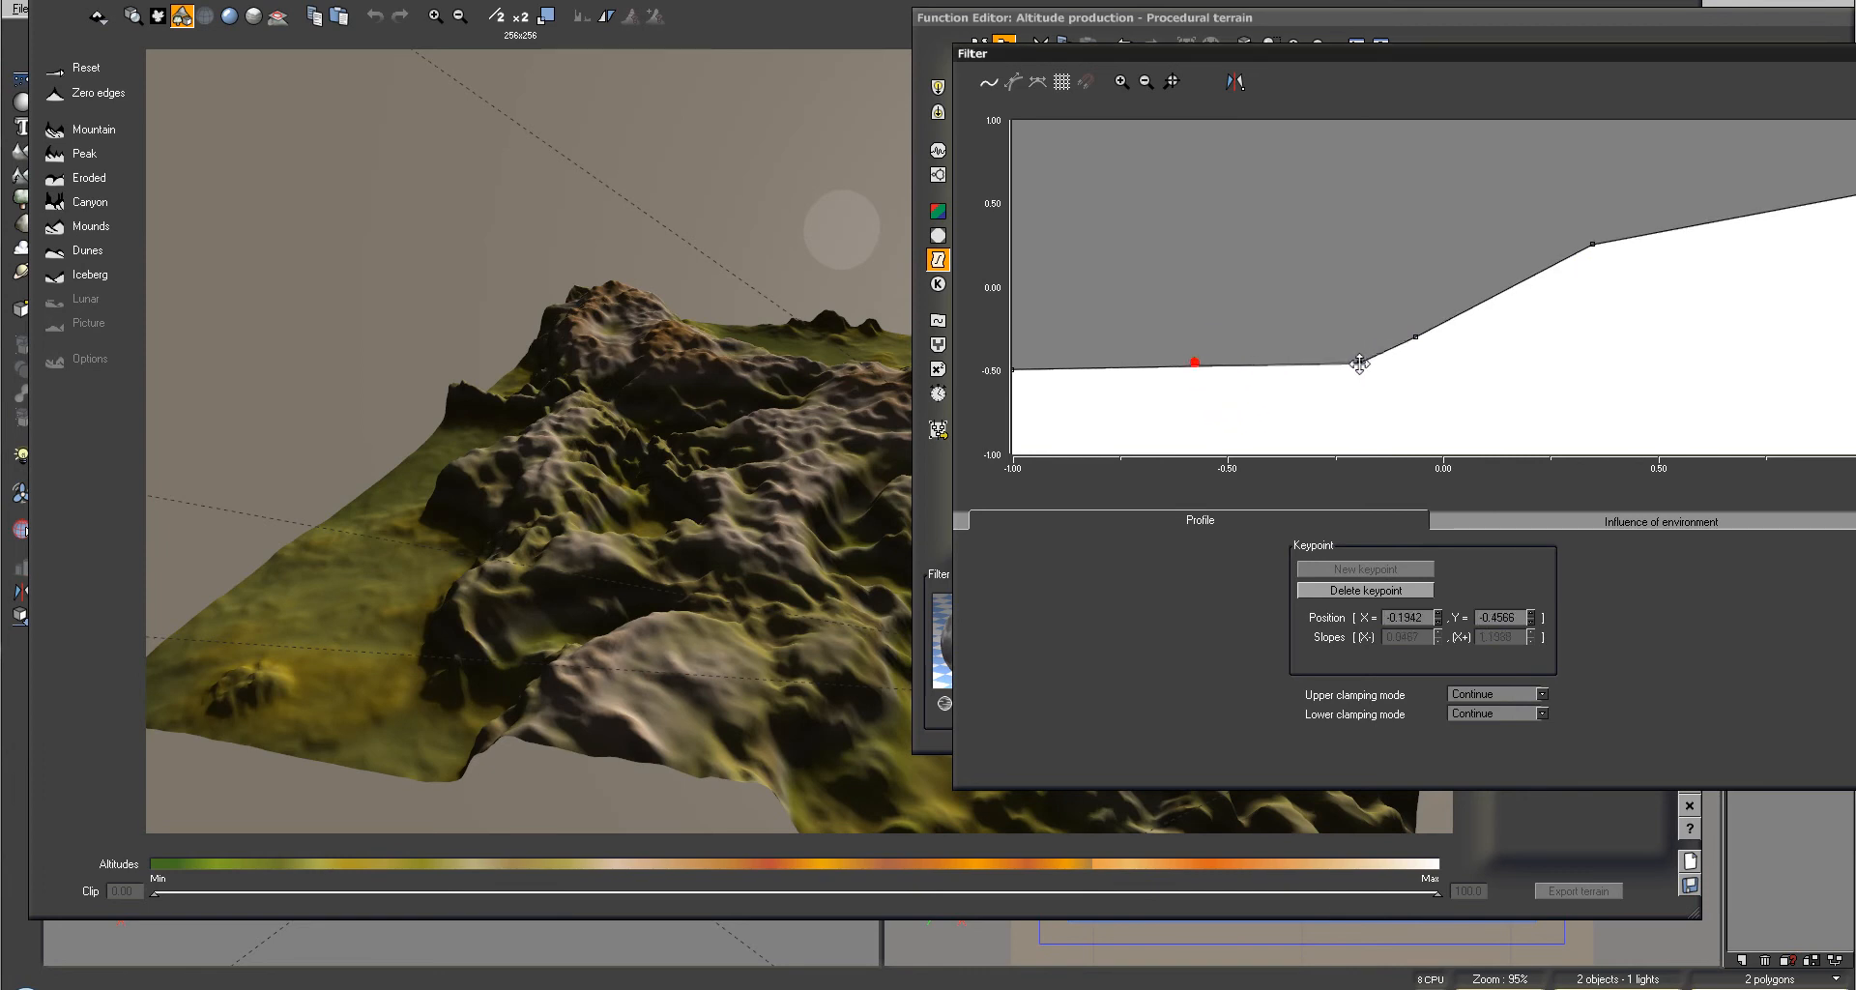
left_click(771, 138)
right_click_drag(840, 182, 549, 218)
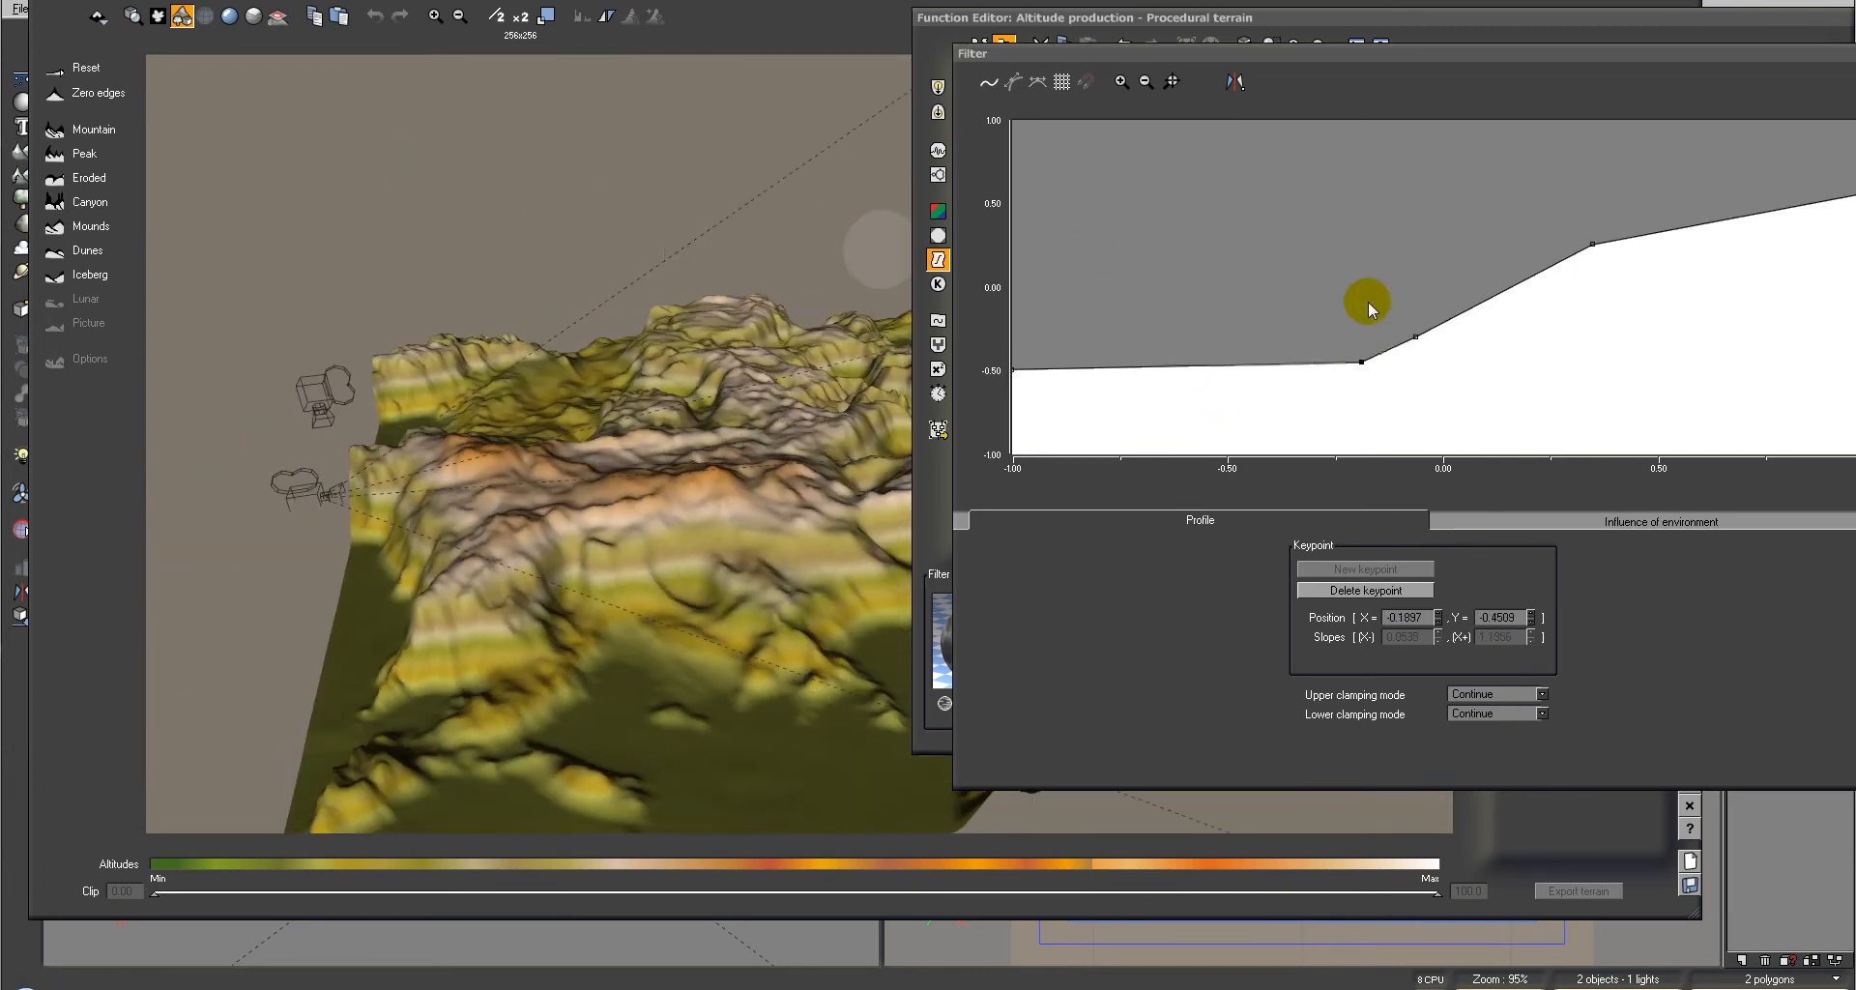
Shift the cliff foot to about (0.50, -0.20) and the cliff top to (0.57, 0.25), and lower the curve's end to about 0.47
left_click_drag(1417, 337, 1620, 331)
left_click_drag(1720, 50, 1467, 50)
left_click_drag(1619, 190, 1621, 201)
left_click_drag(1337, 242, 1426, 247)
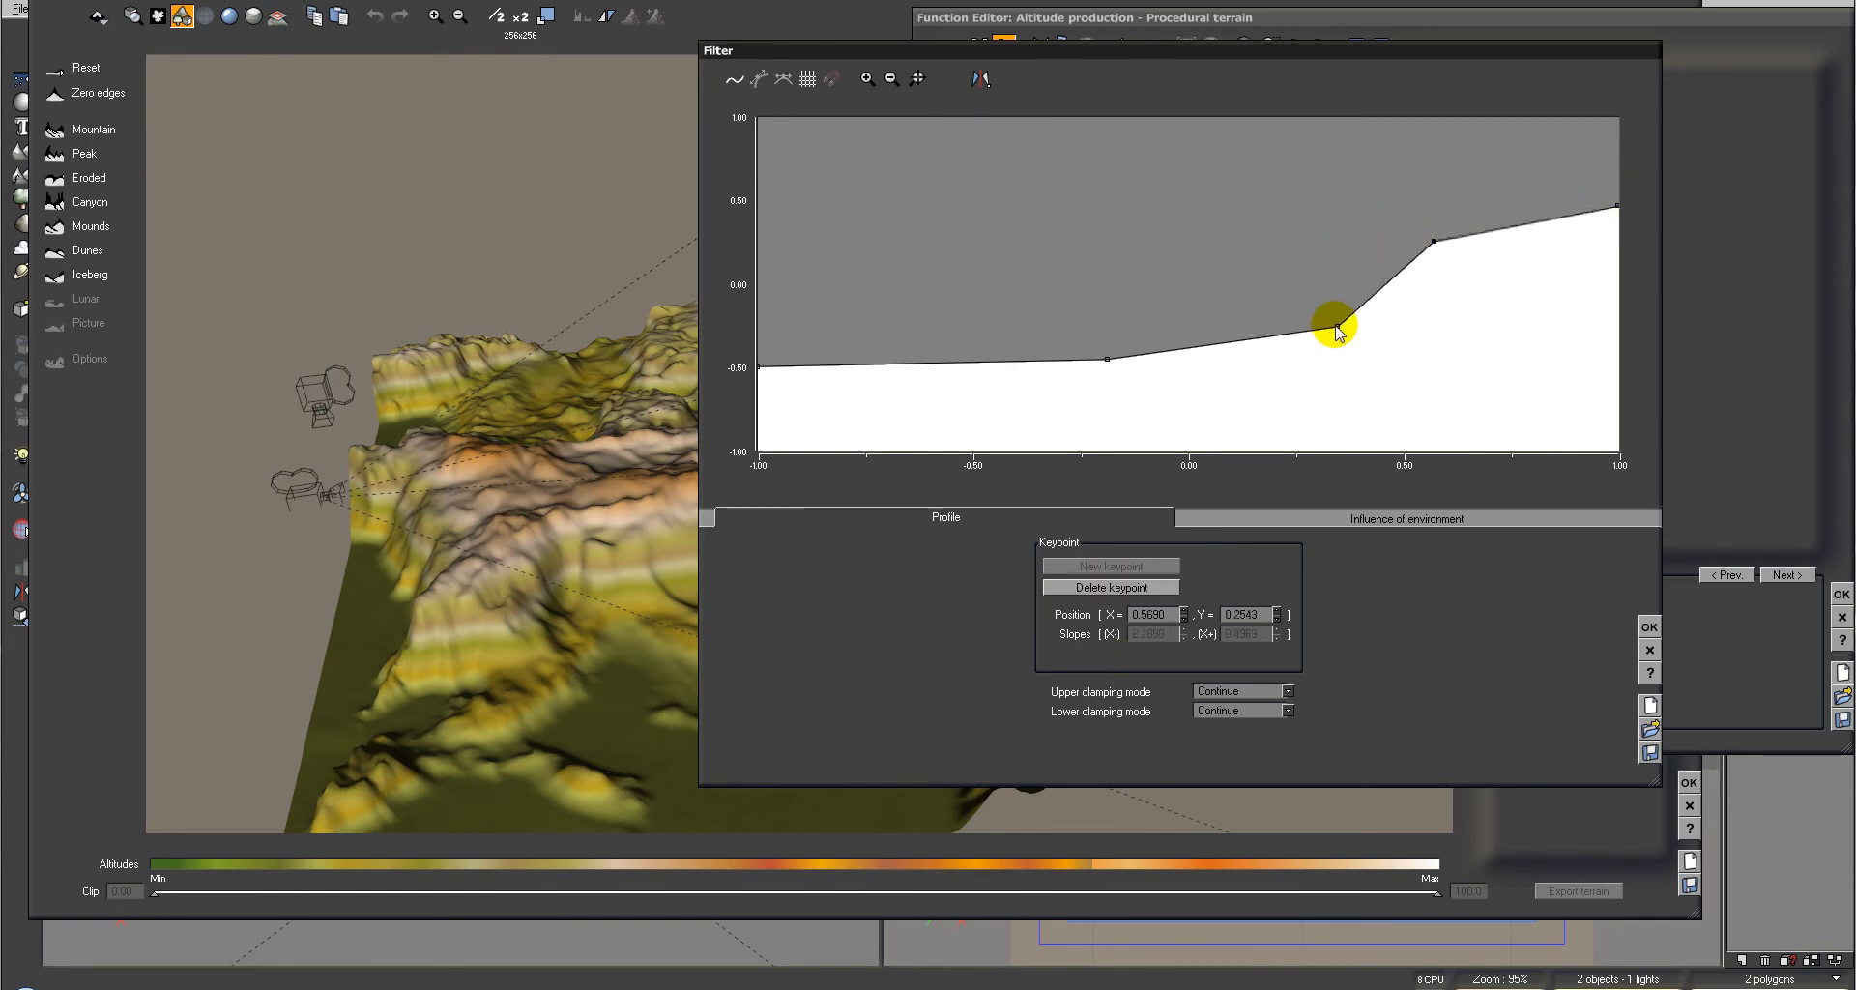
left_click_drag(1337, 327, 1399, 326)
left_click_drag(1405, 316, 1405, 317)
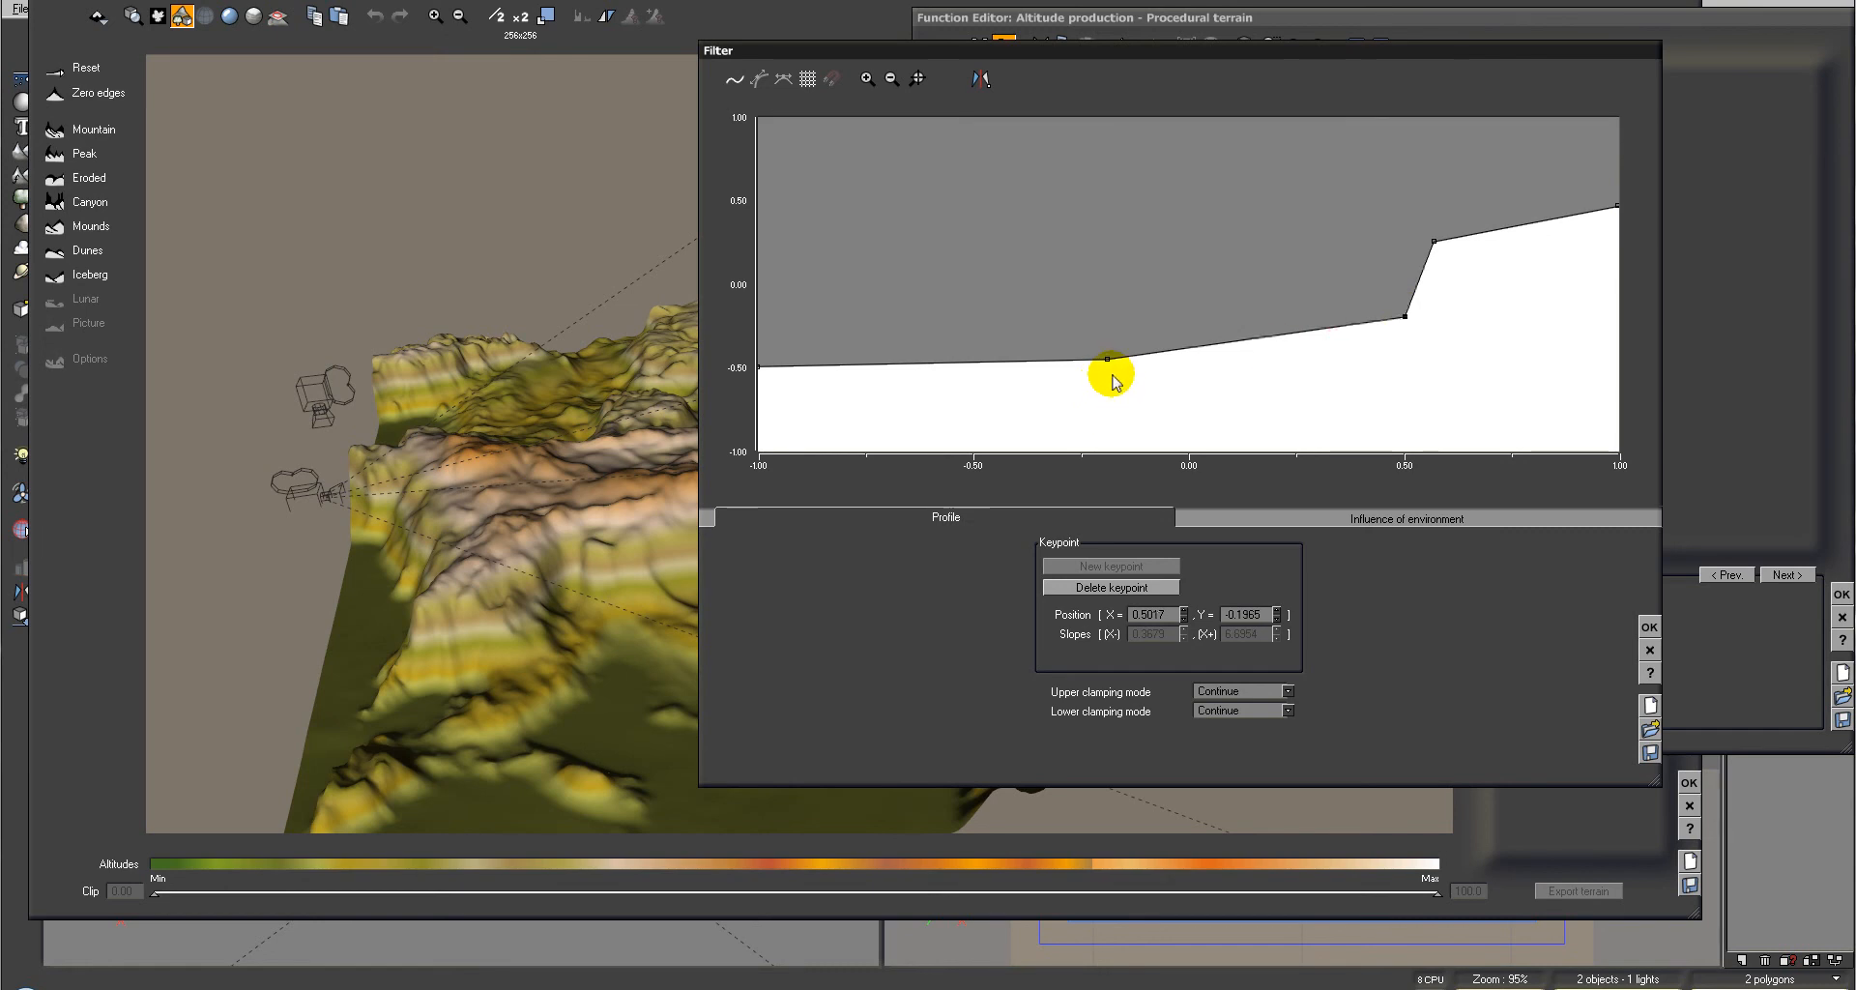
Move the beach keypoint to about (0.17, -0.40) and inspect the resulting terrain
left_click_drag(1105, 361, 1263, 351)
left_click(582, 215)
left_click_drag(660, 225, 241, 227)
left_click_drag(849, 52, 1125, 64)
left_click_drag(734, 232, 696, 518)
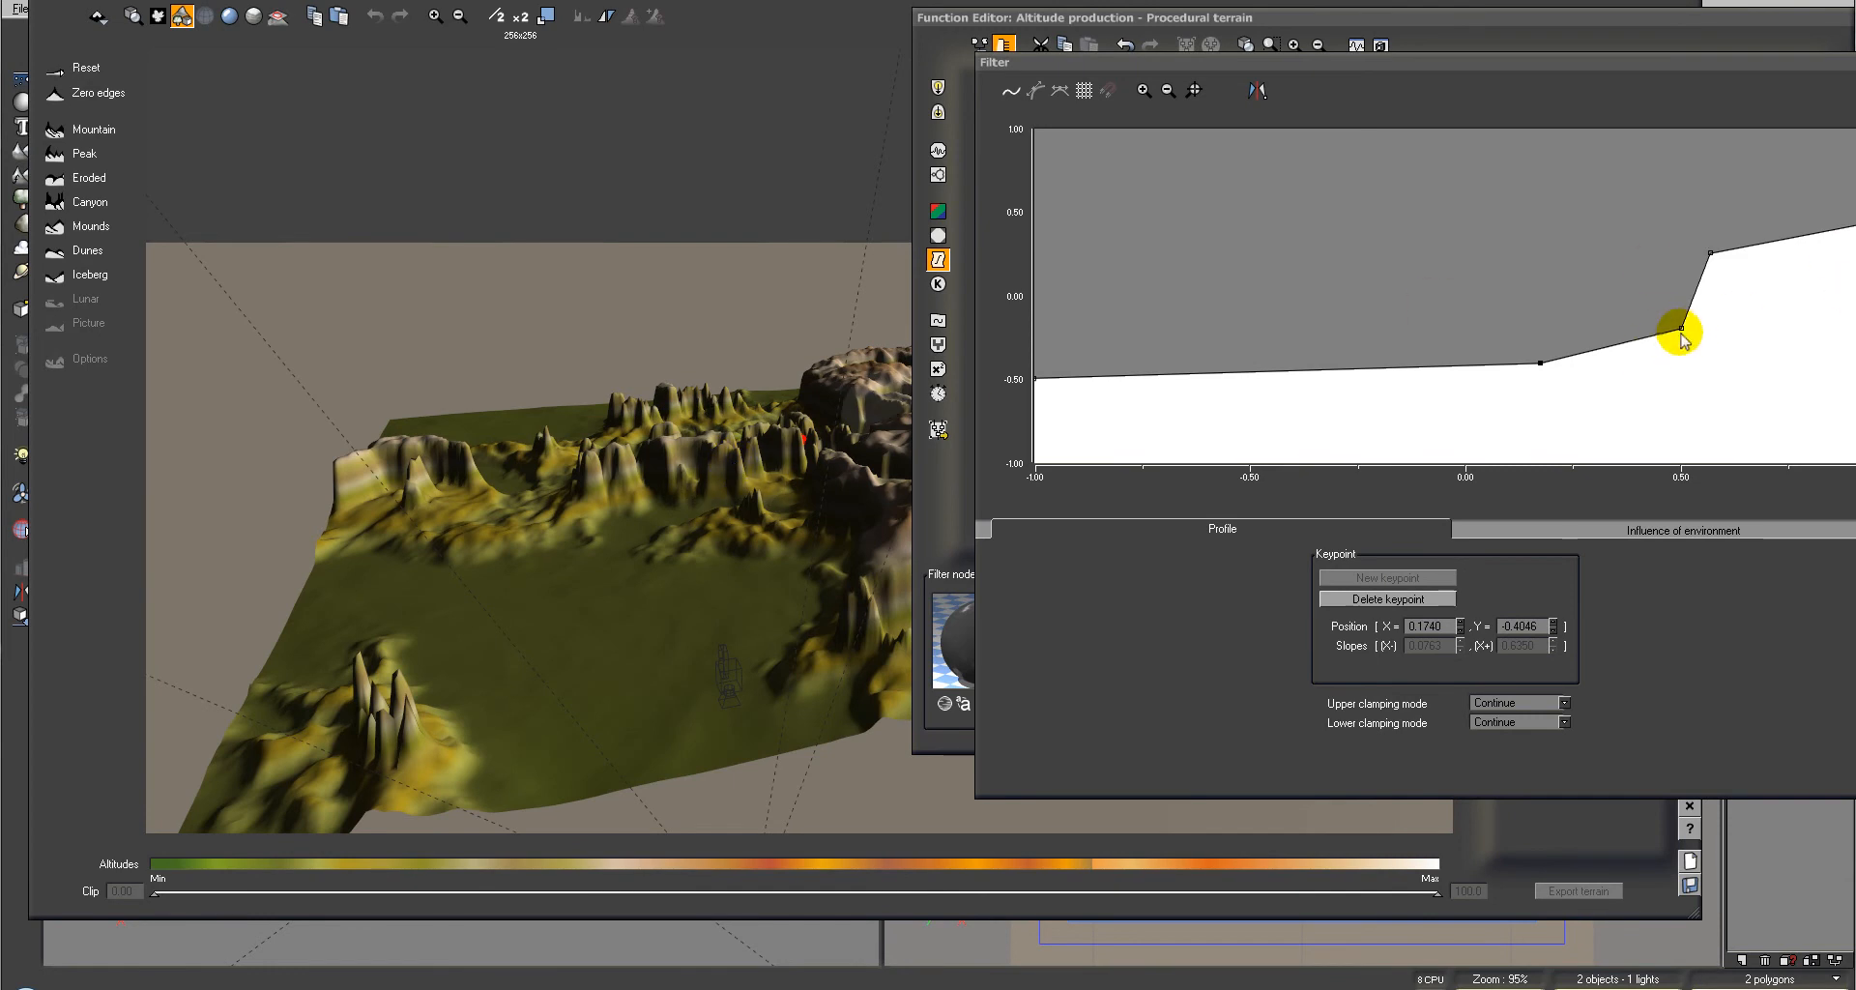
Move the cliff foot to about (0.51, -0.03), the cliff top to (0.61, 0.28) and the beach keypoint to (0.06, -0.42)
left_click_drag(1680, 329, 1684, 297)
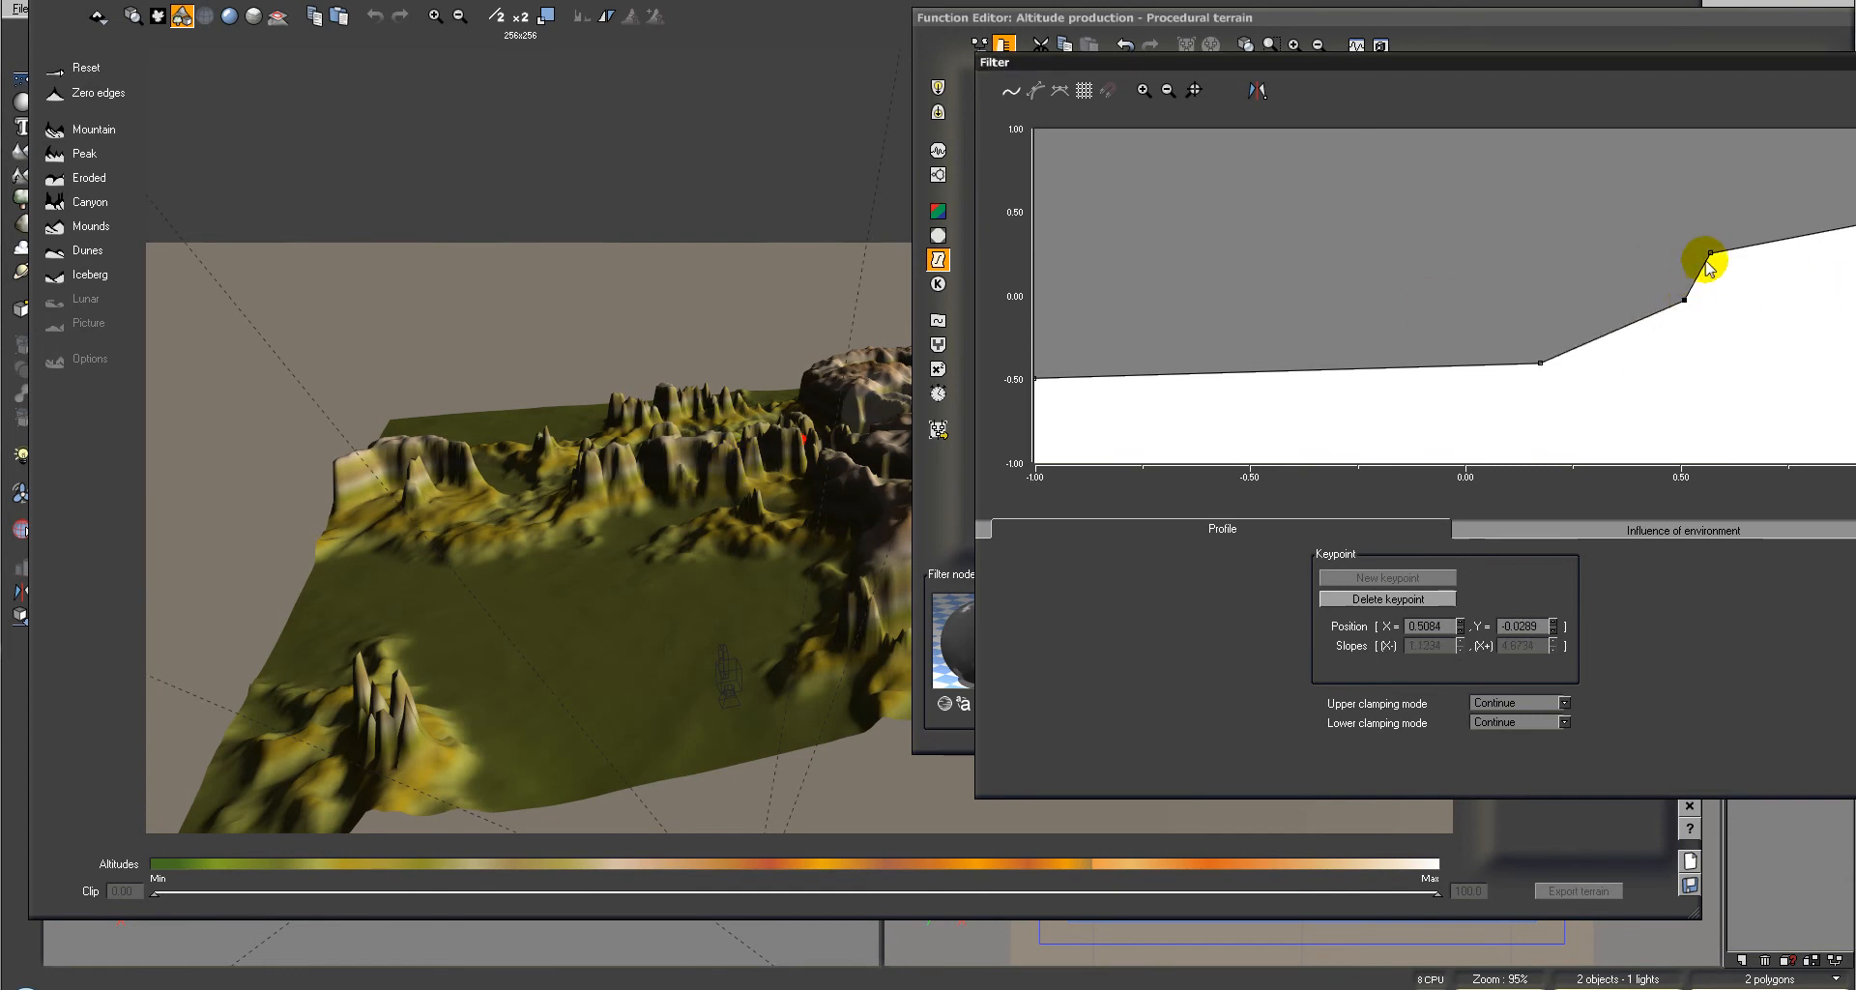
left_click_drag(725, 178, 903, 288)
left_click_drag(653, 302, 594, 343)
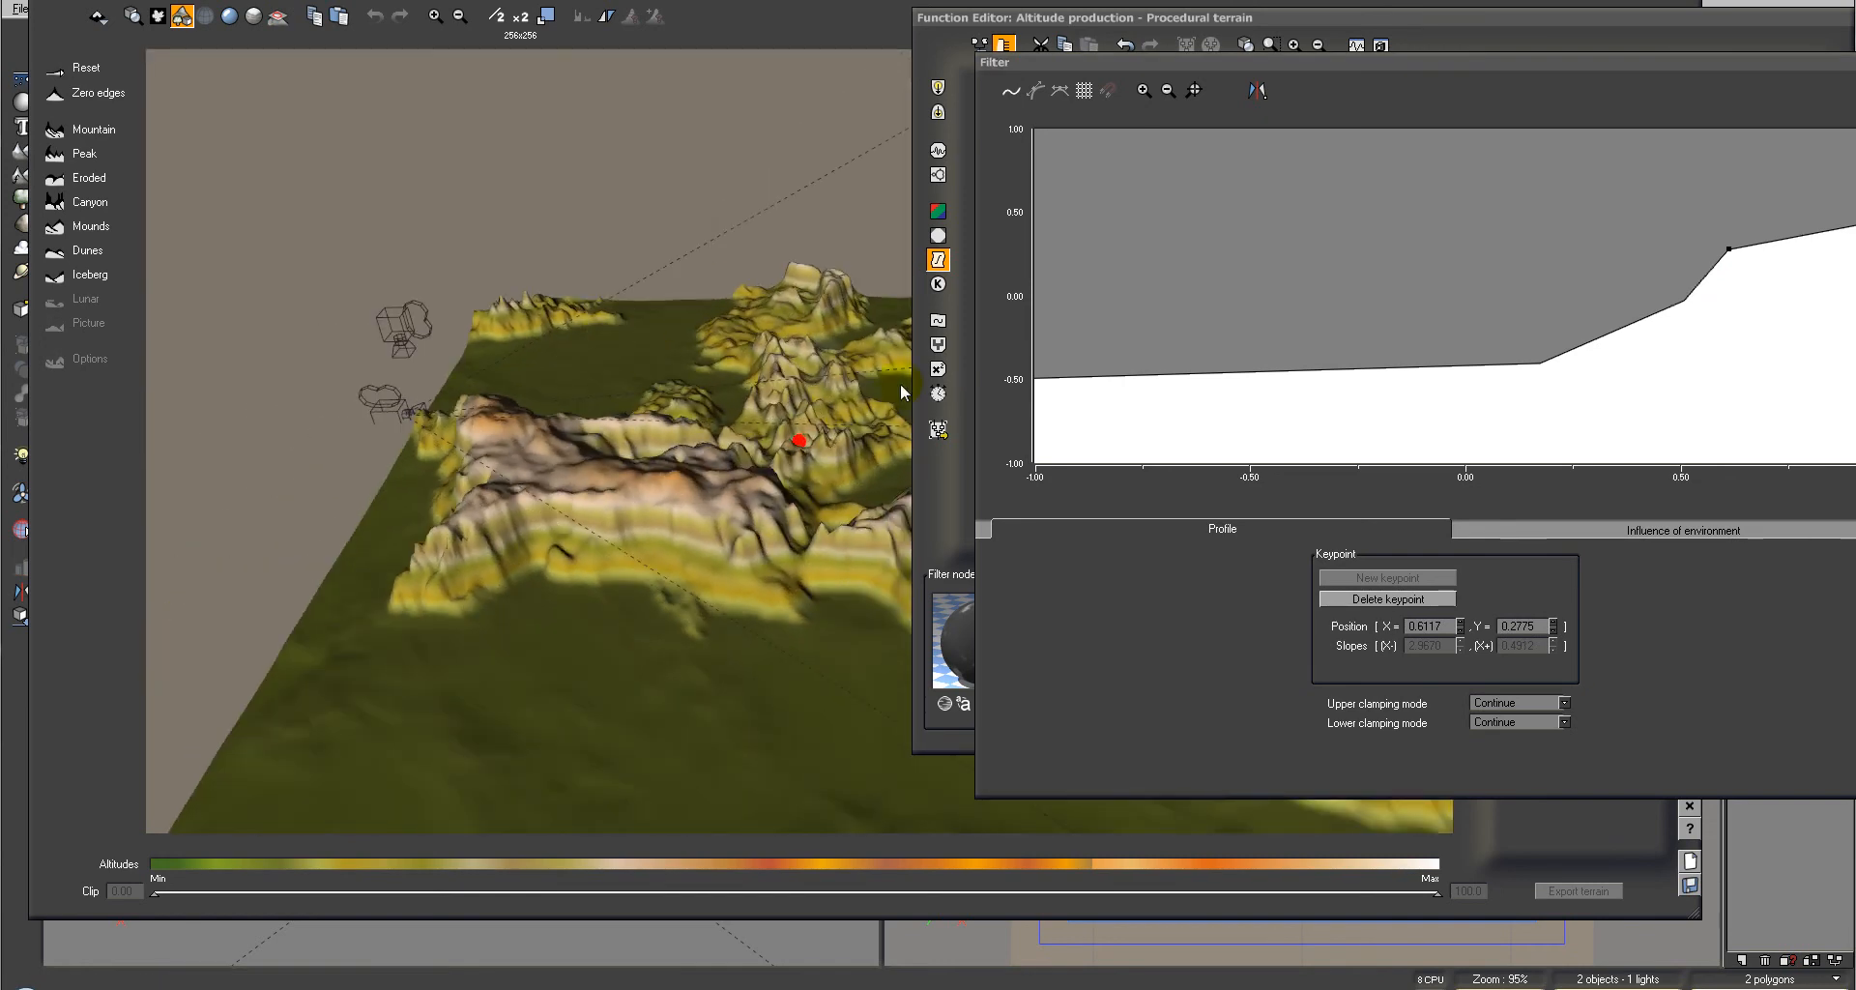
left_click_drag(1553, 373, 1496, 366)
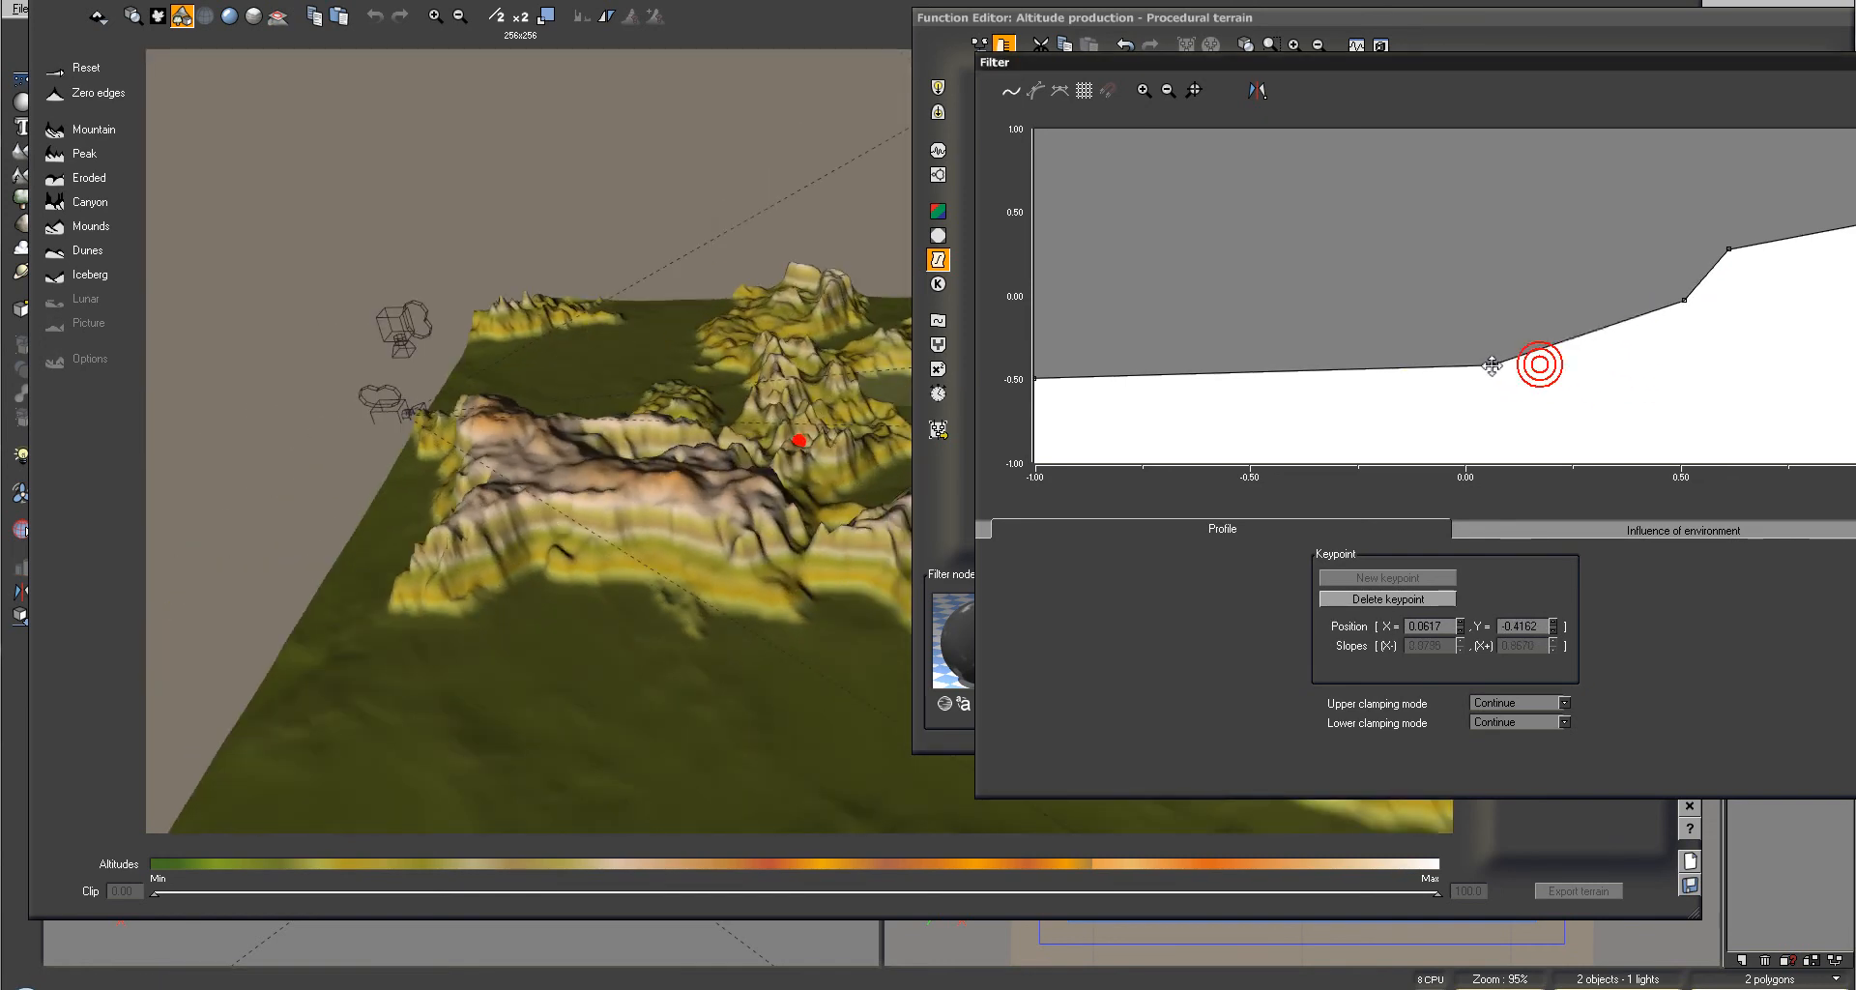
left_click_drag(734, 245, 686, 551)
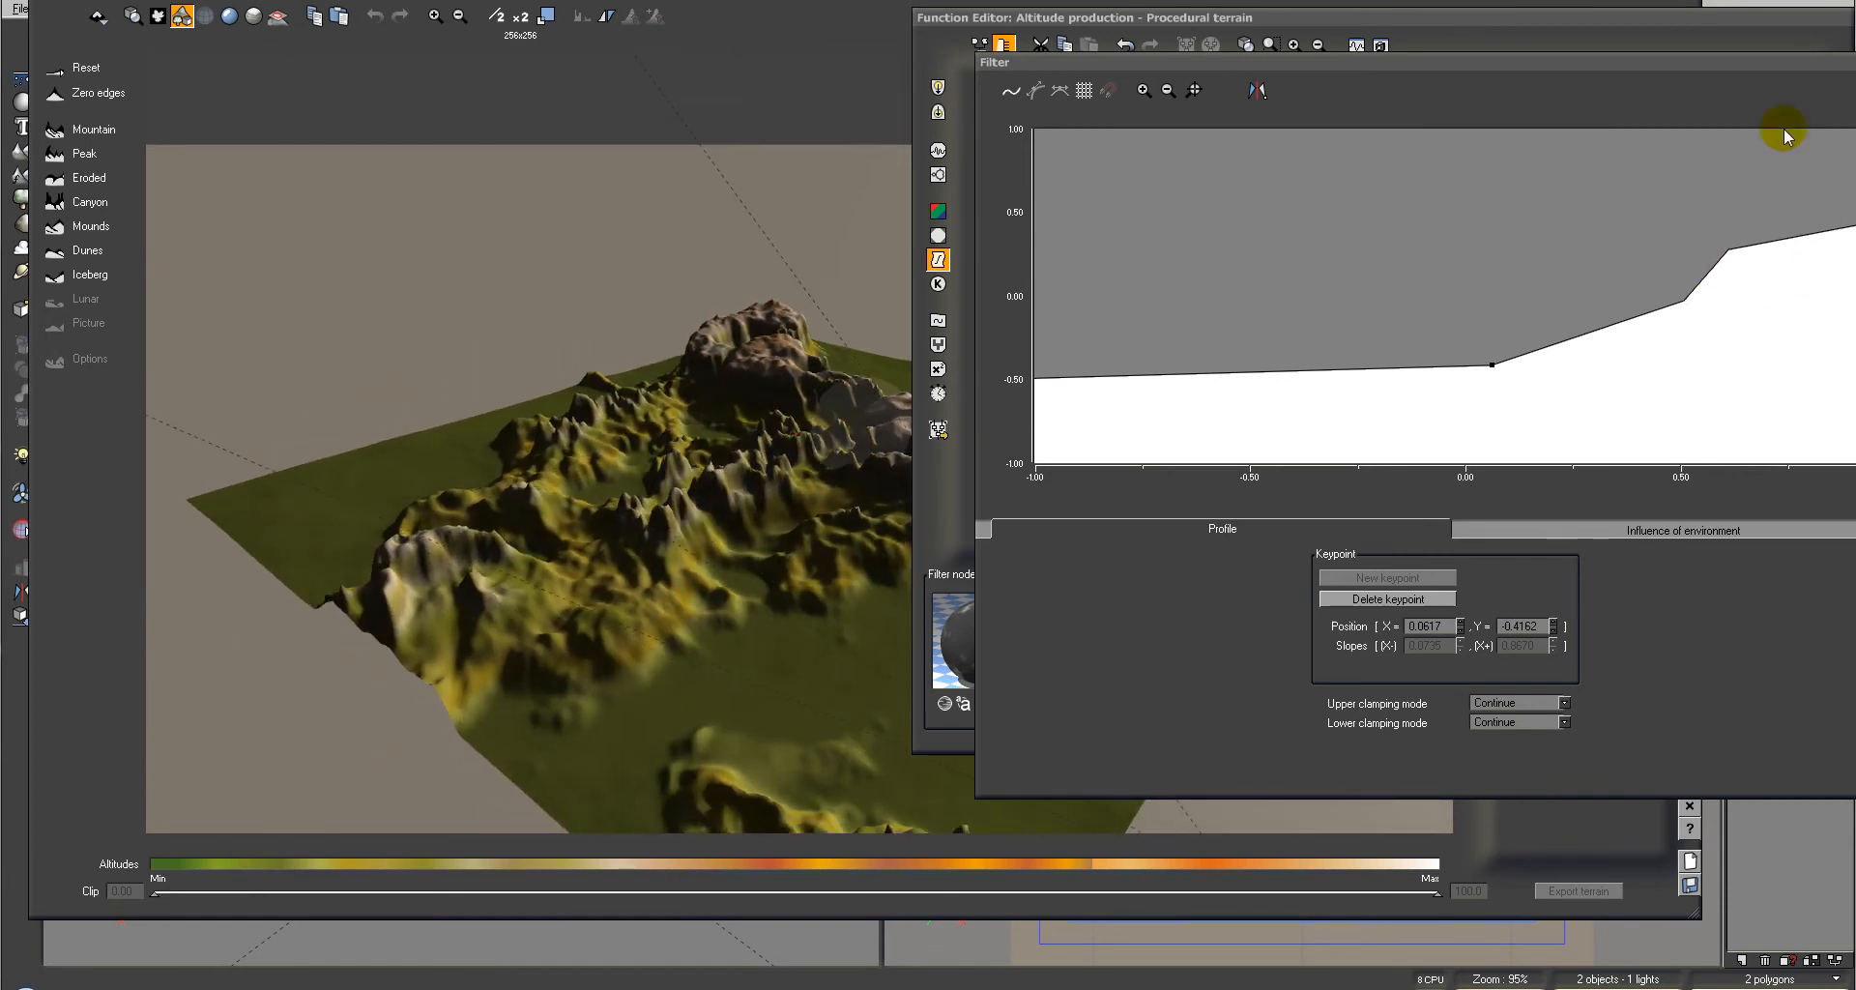
Move the cliff-top keypoint to about (0.67, 0.23) and lower the curve's end keypoint to about 0.25
left_click_drag(1522, 253, 1549, 259)
left_click_drag(1687, 219, 1688, 256)
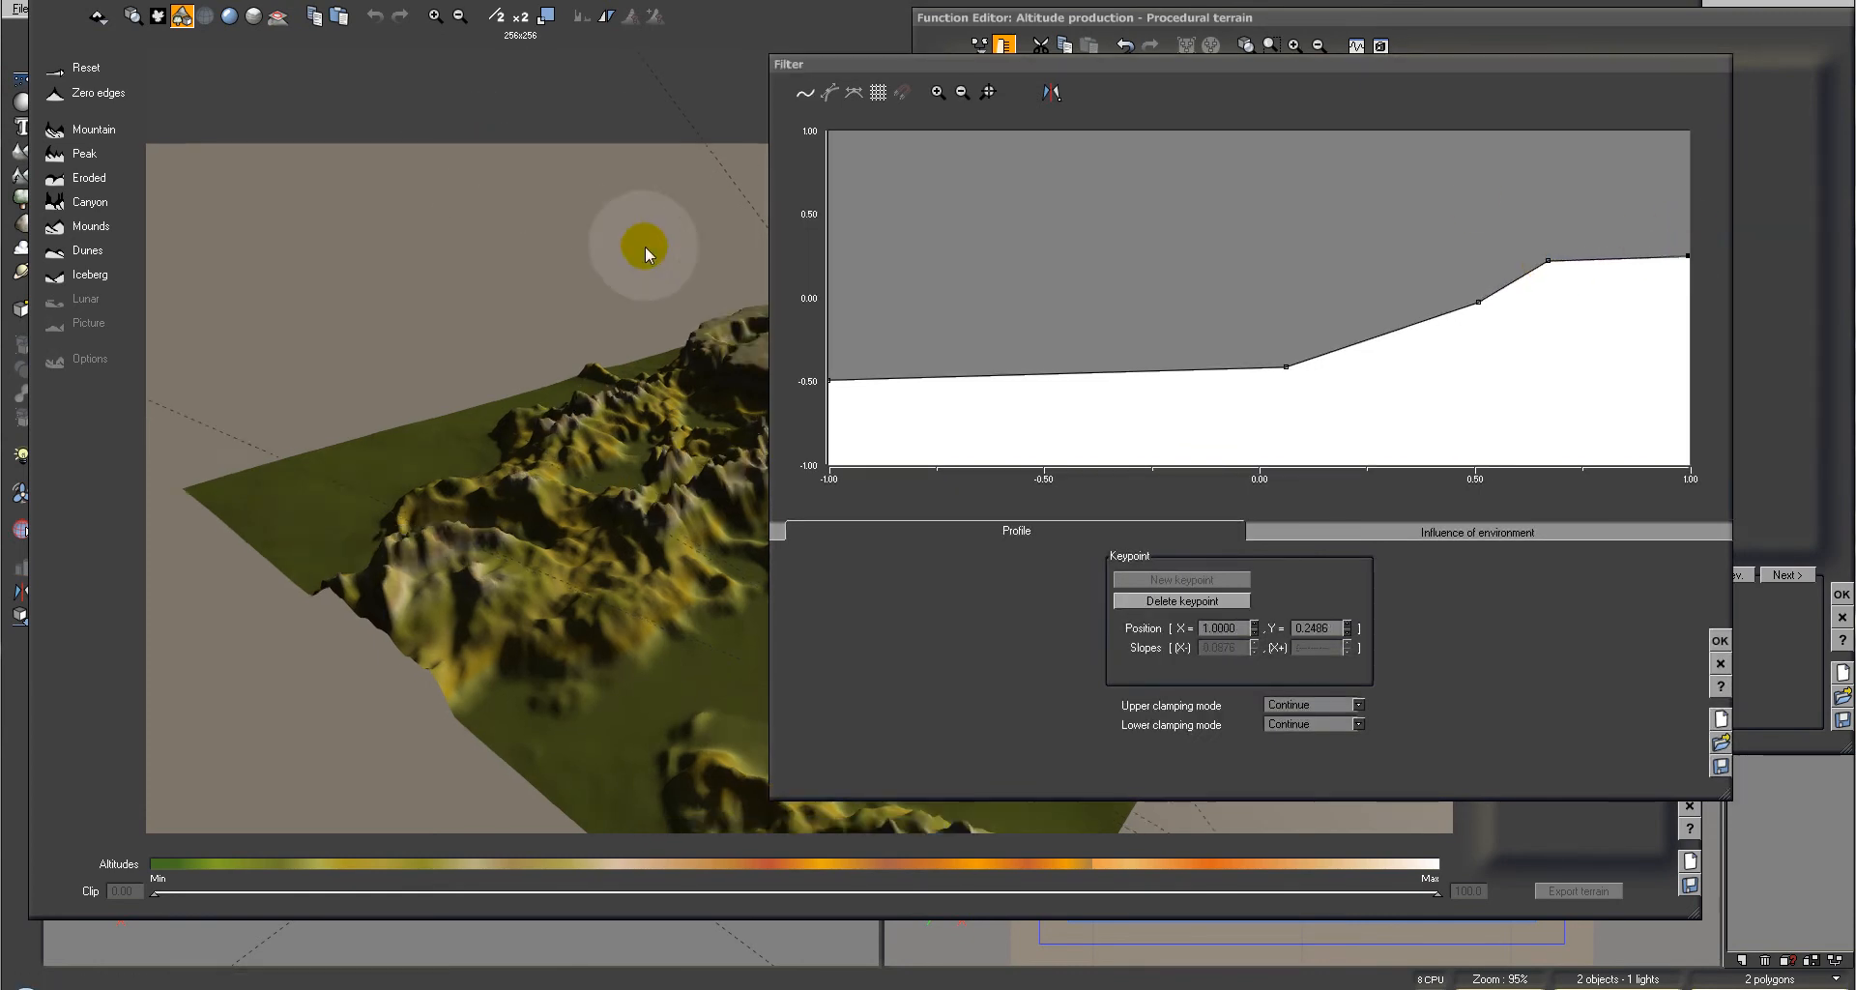
left_click_drag(408, 257, 716, 307)
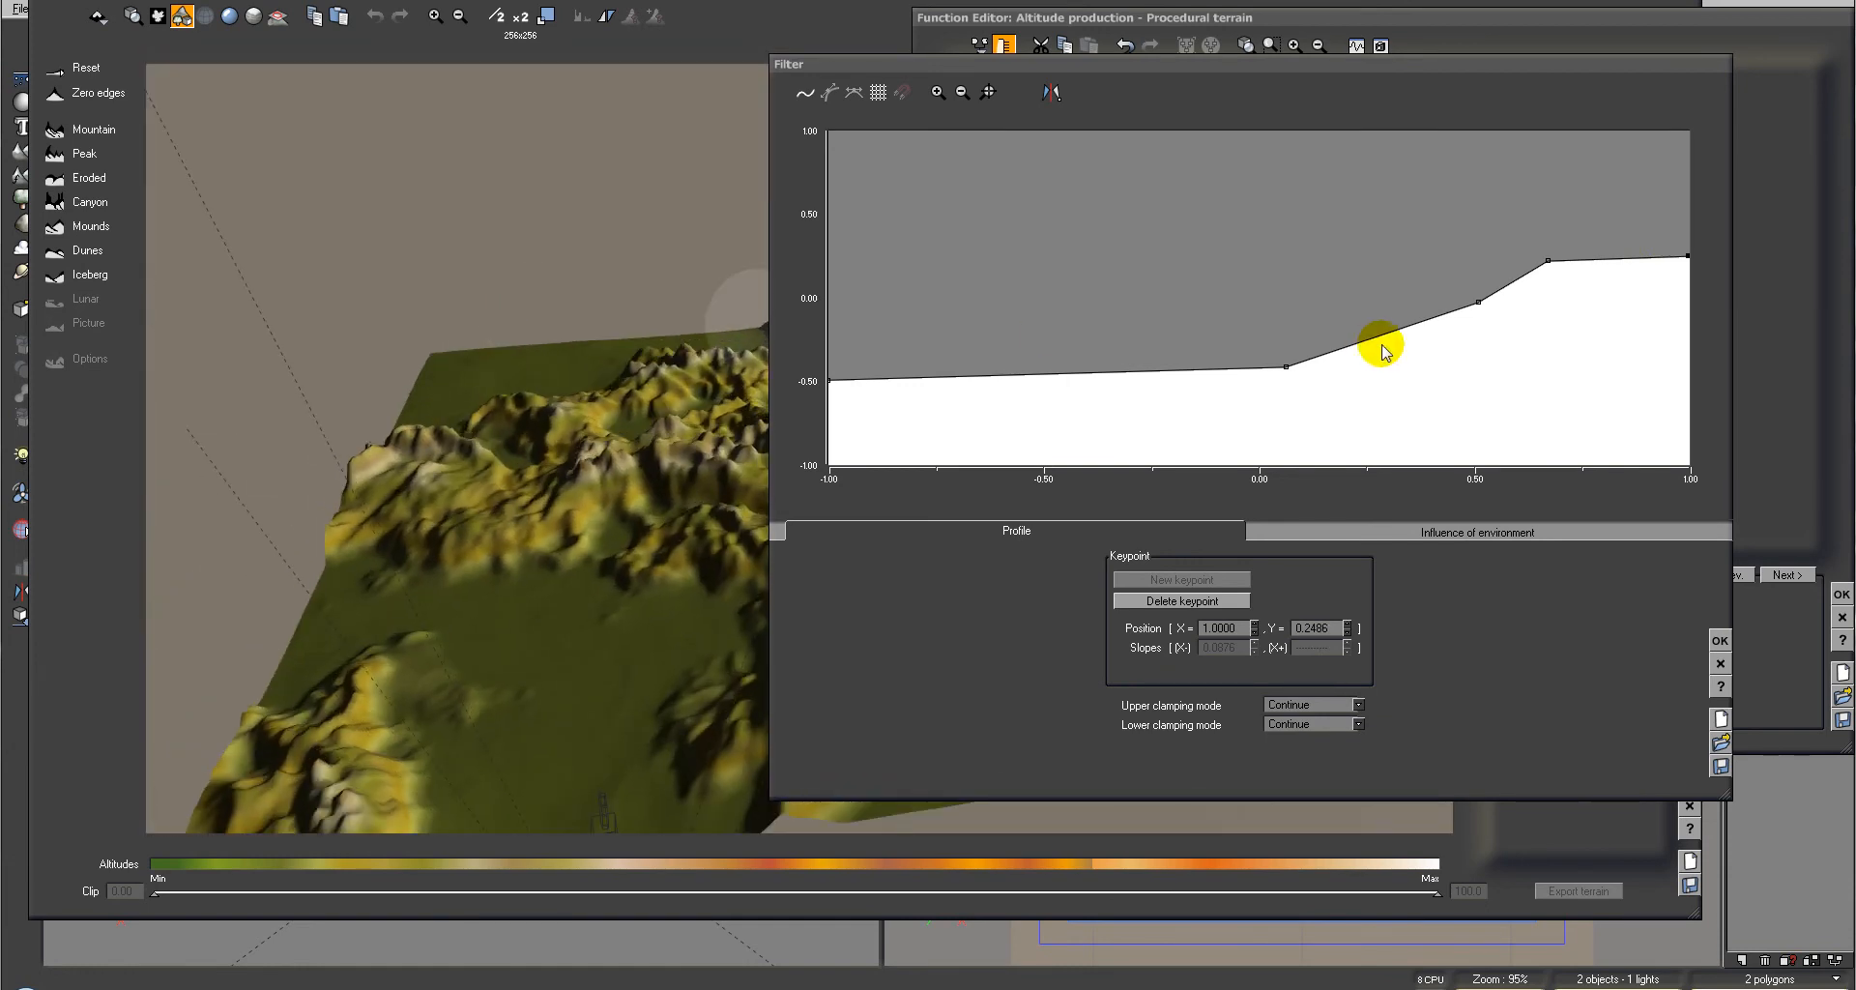
Set the beach to about (0.07, -0.45), the cliff foot to (0.59, -0.12) and the cliff top to (0.67, 0.11), and accept the altitude function
left_click(1285, 369)
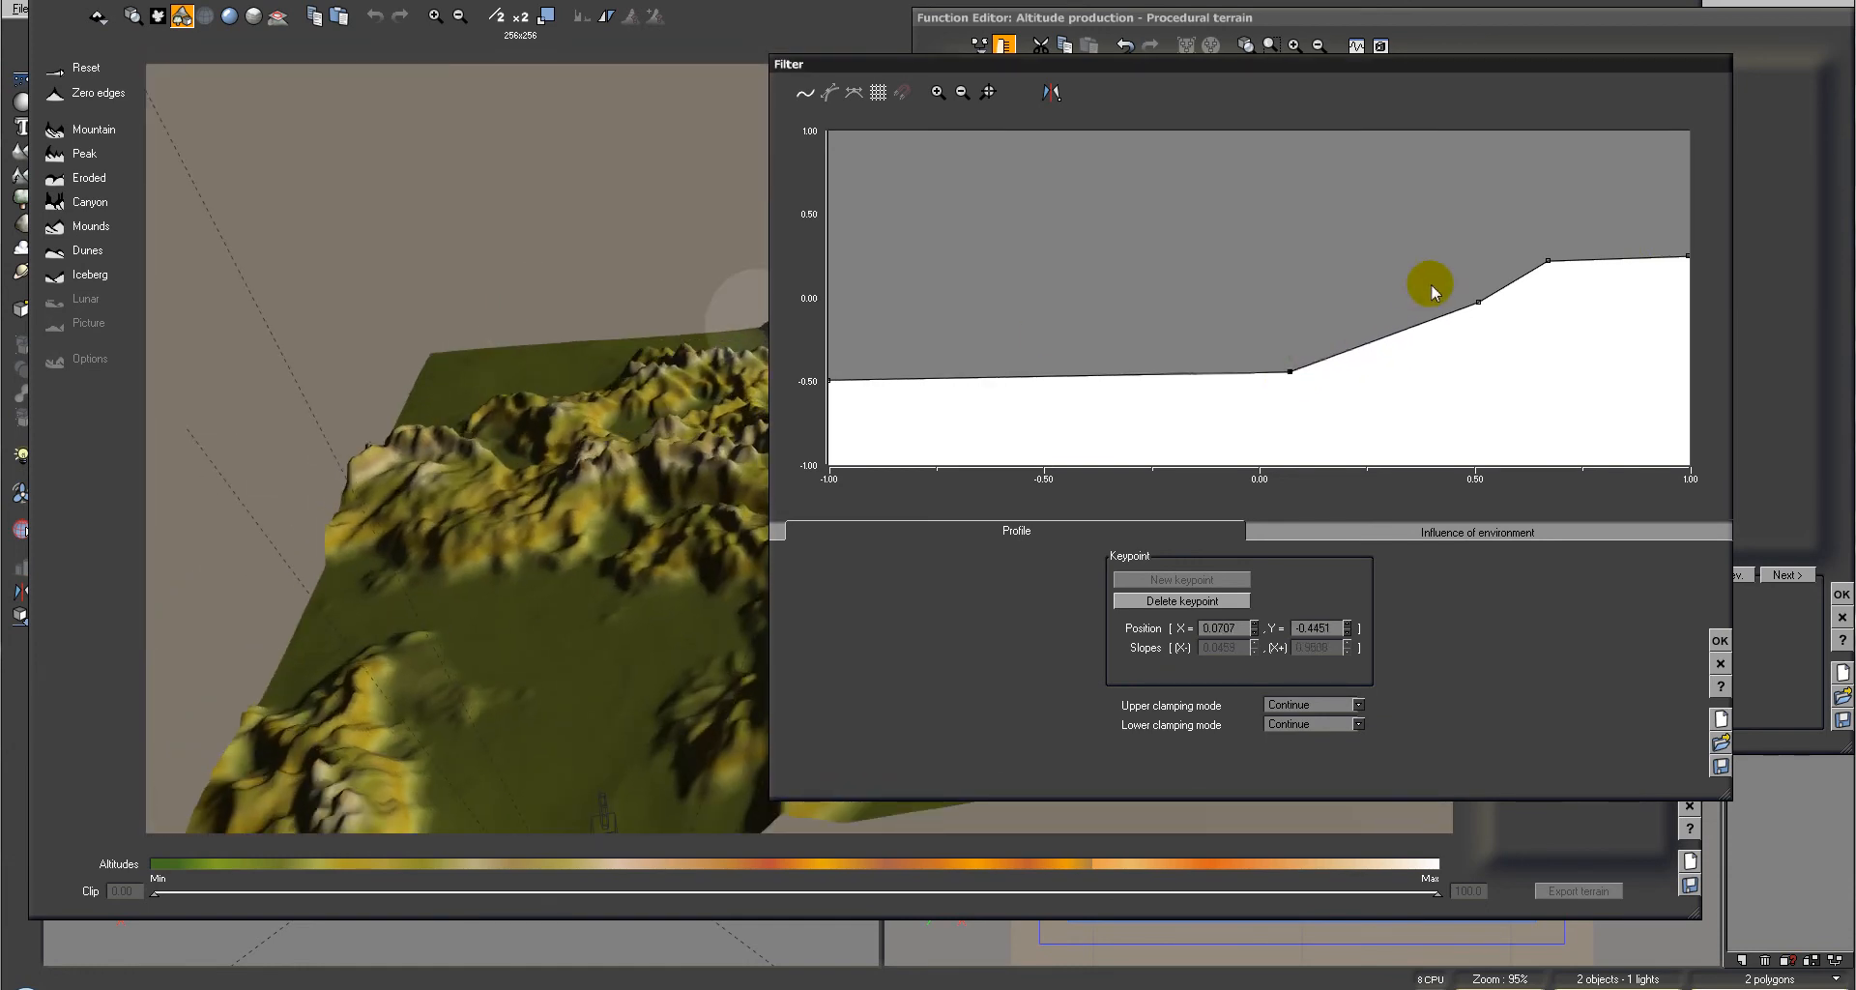
left_click_drag(1474, 303, 1564, 277)
left_click(1547, 262)
left_click(1684, 258)
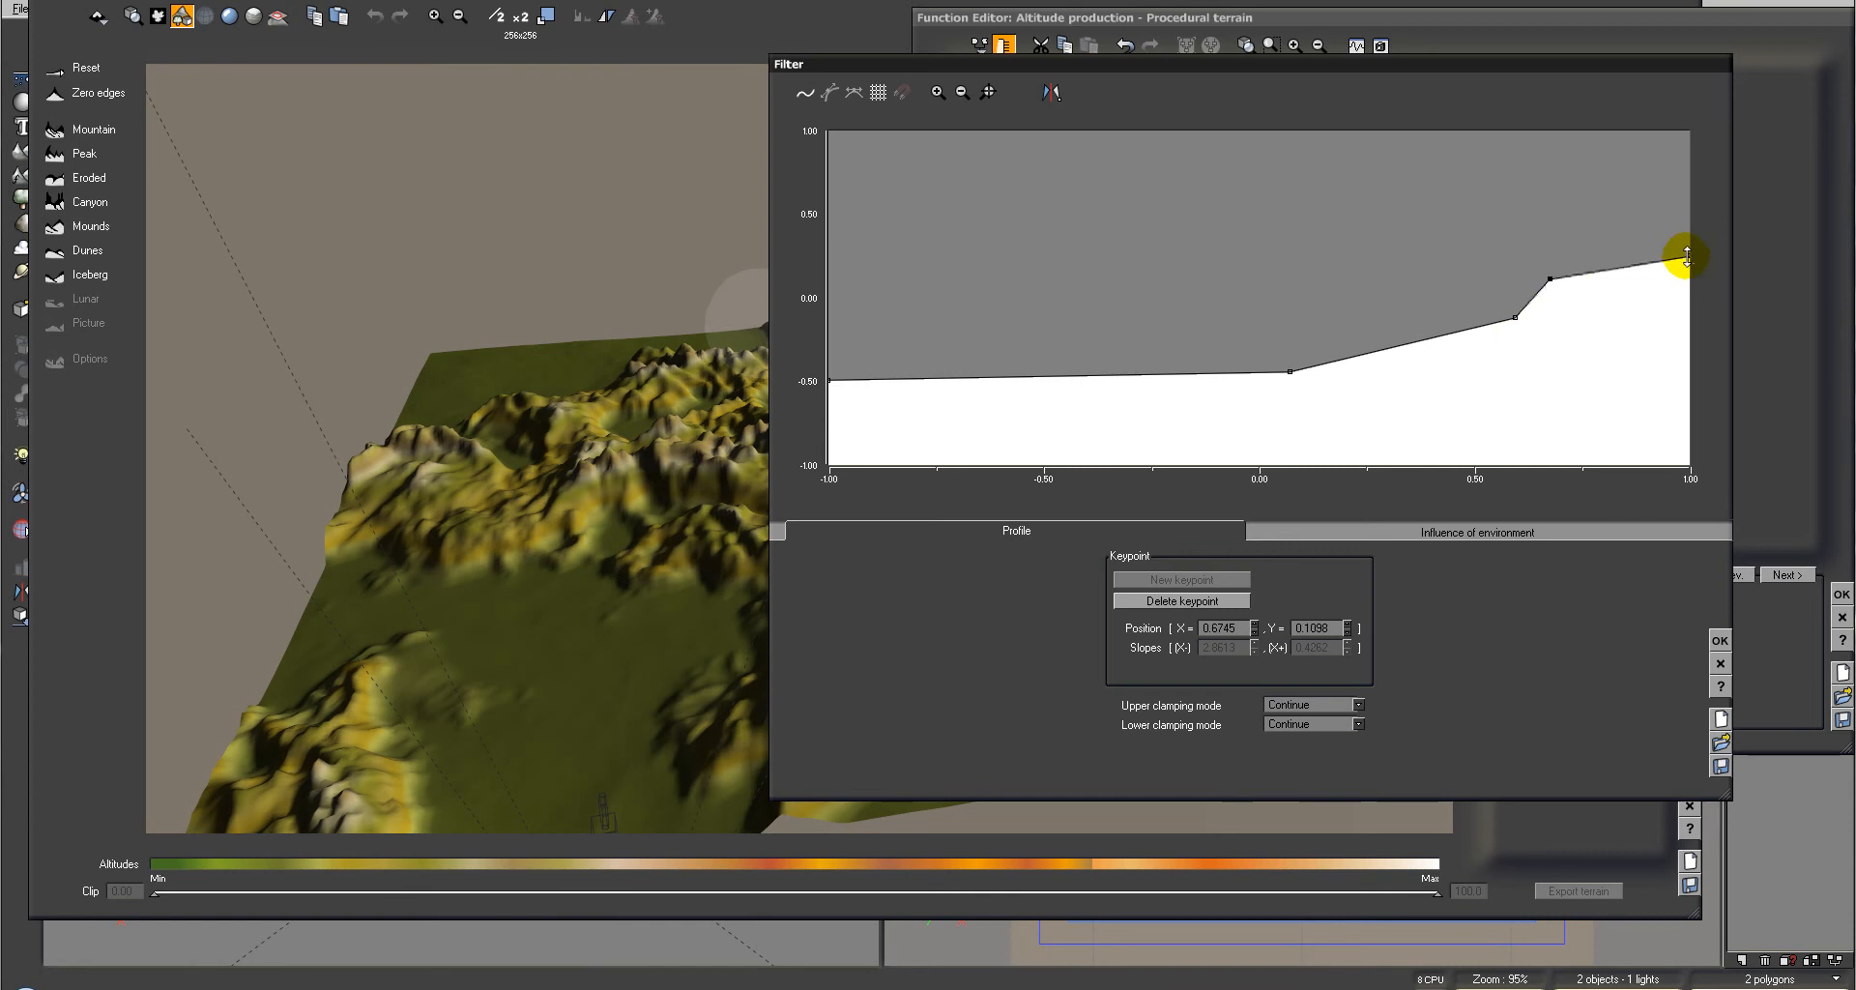
left_click_drag(677, 222, 527, 242)
left_click(1719, 639)
left_click_drag(716, 176, 771, 518)
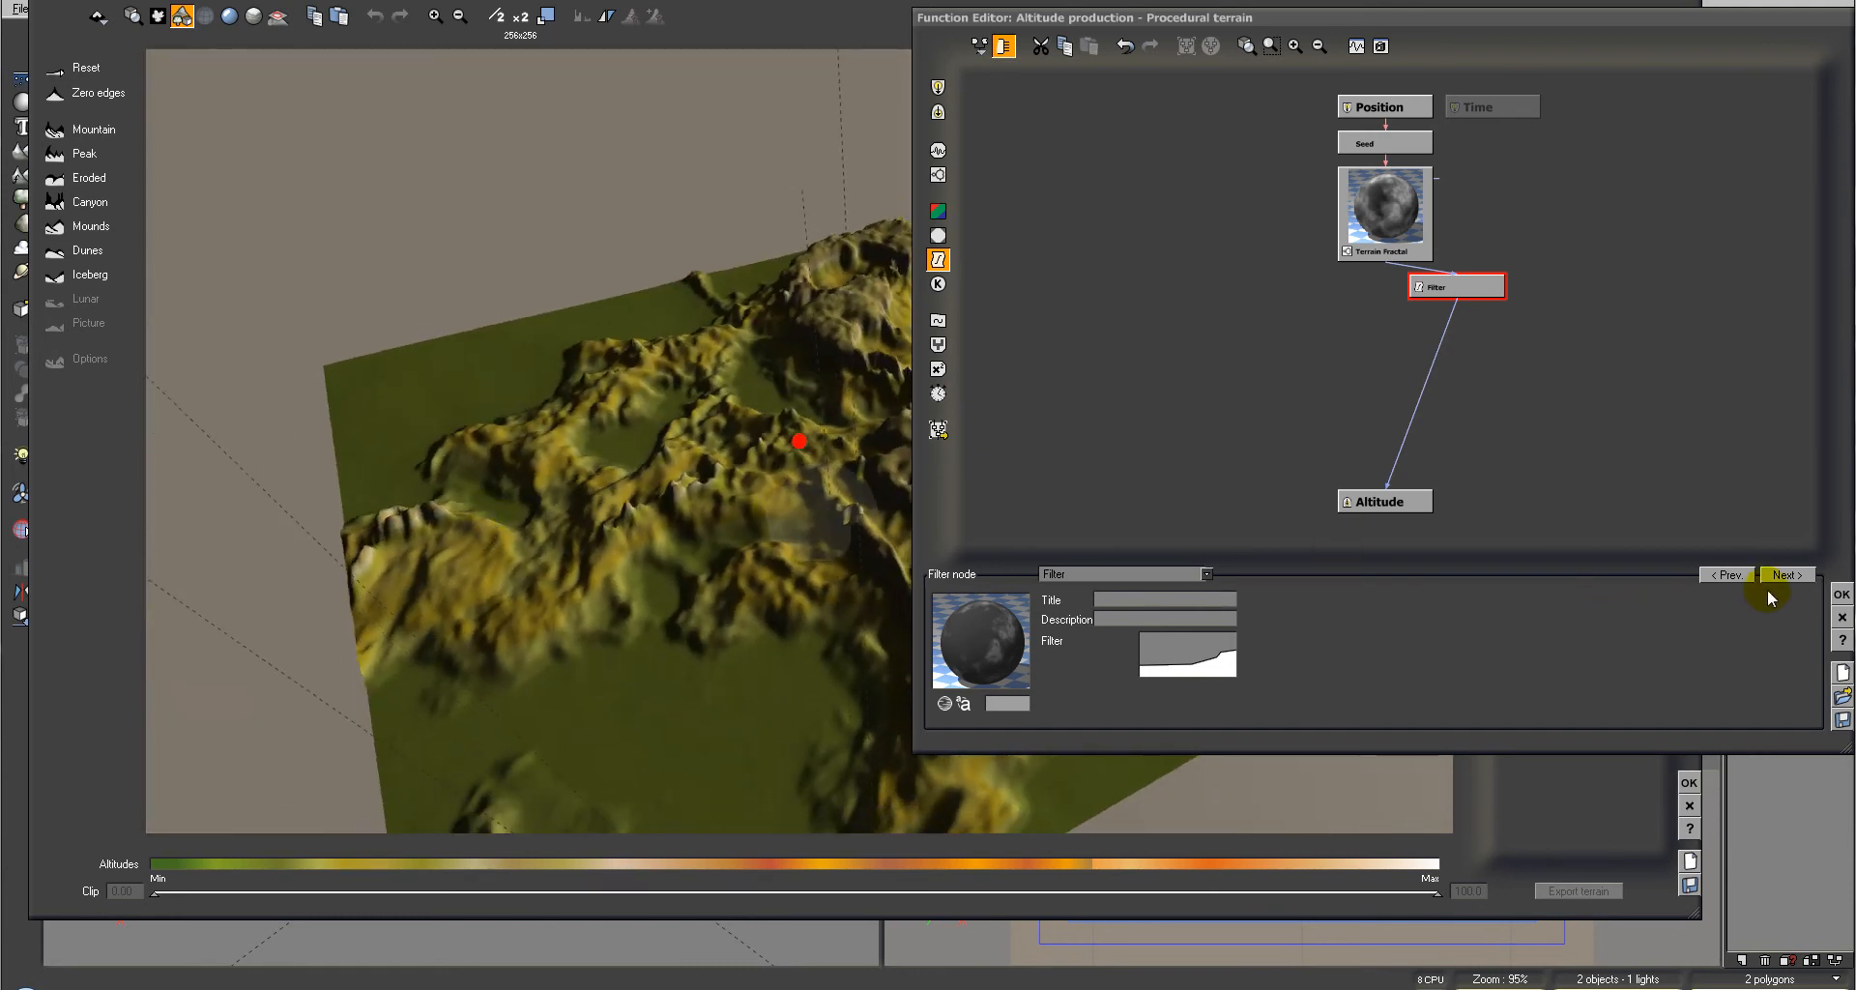
left_click(1843, 596)
Sample the altitude of the flat lowland in front of the western ridge as the Altitude brush's target height
left_click_drag(1218, 485, 949, 452)
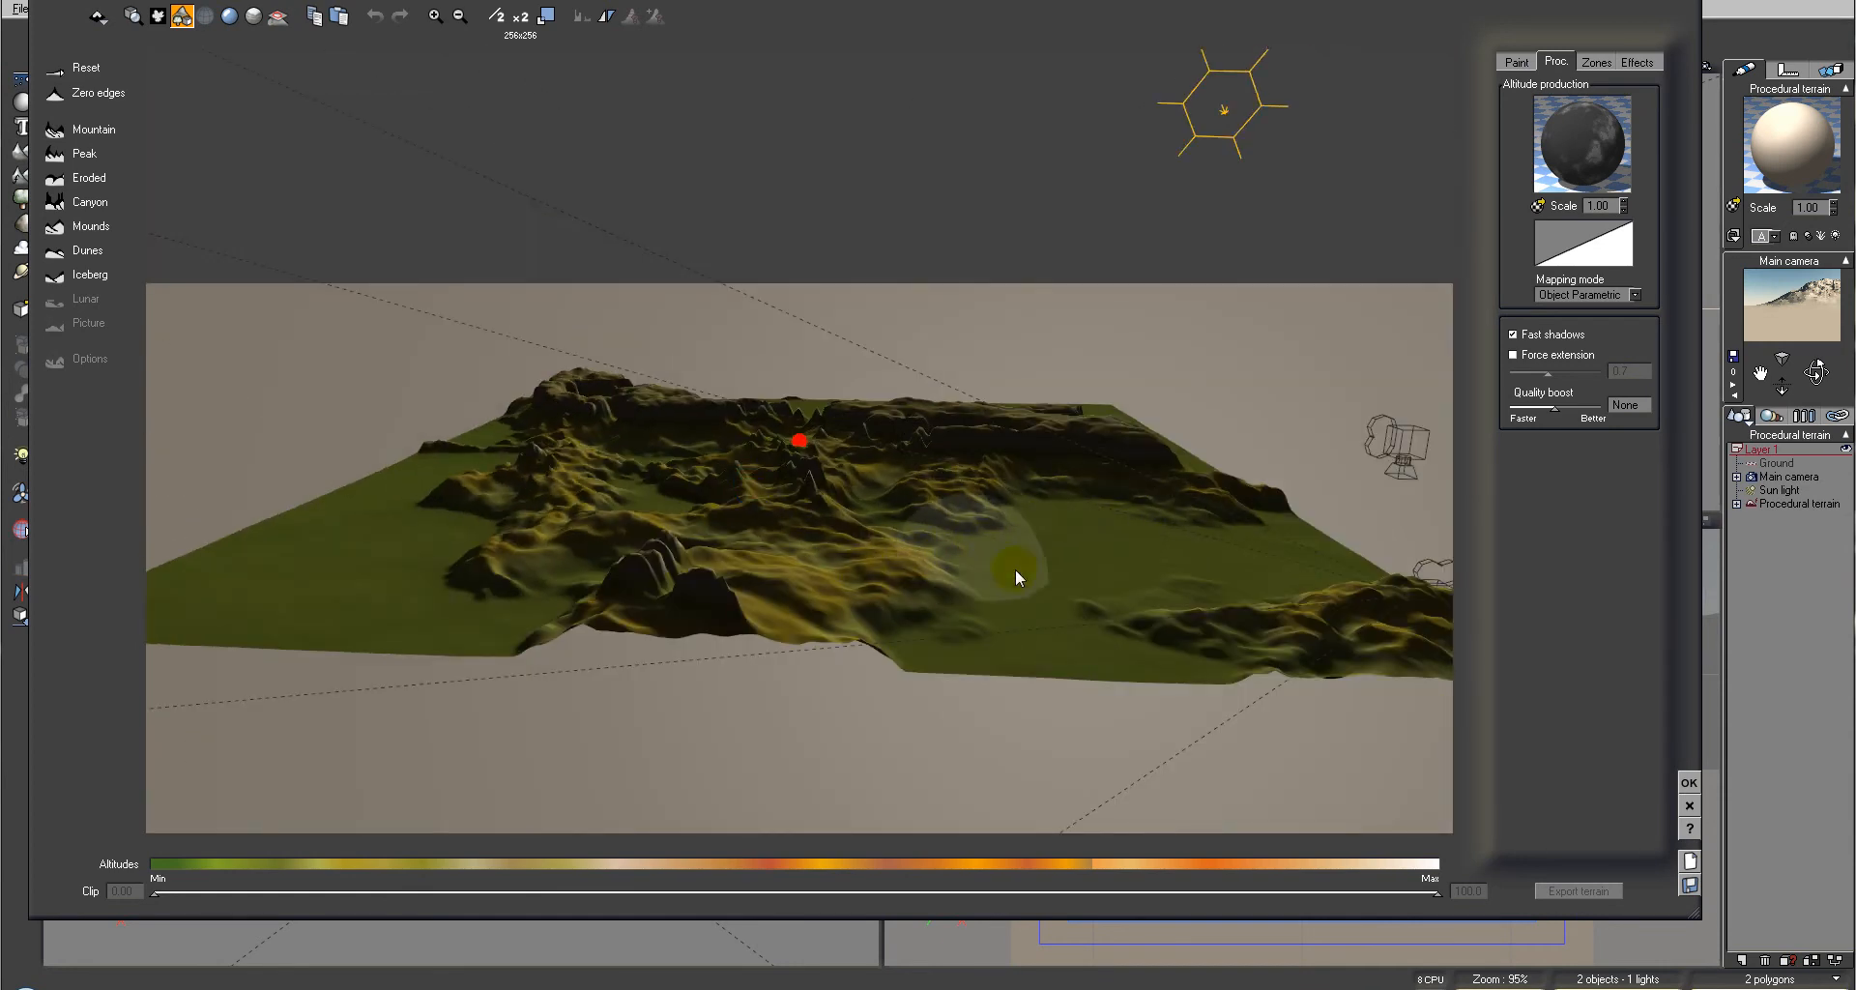
left_click_drag(912, 539, 1267, 575)
left_click_drag(1124, 543, 908, 503)
mouse_move(679, 472)
left_mouse_down()
mouse_move(651, 544)
mouse_move(667, 469)
left_mouse_up()
left_click(1533, 65)
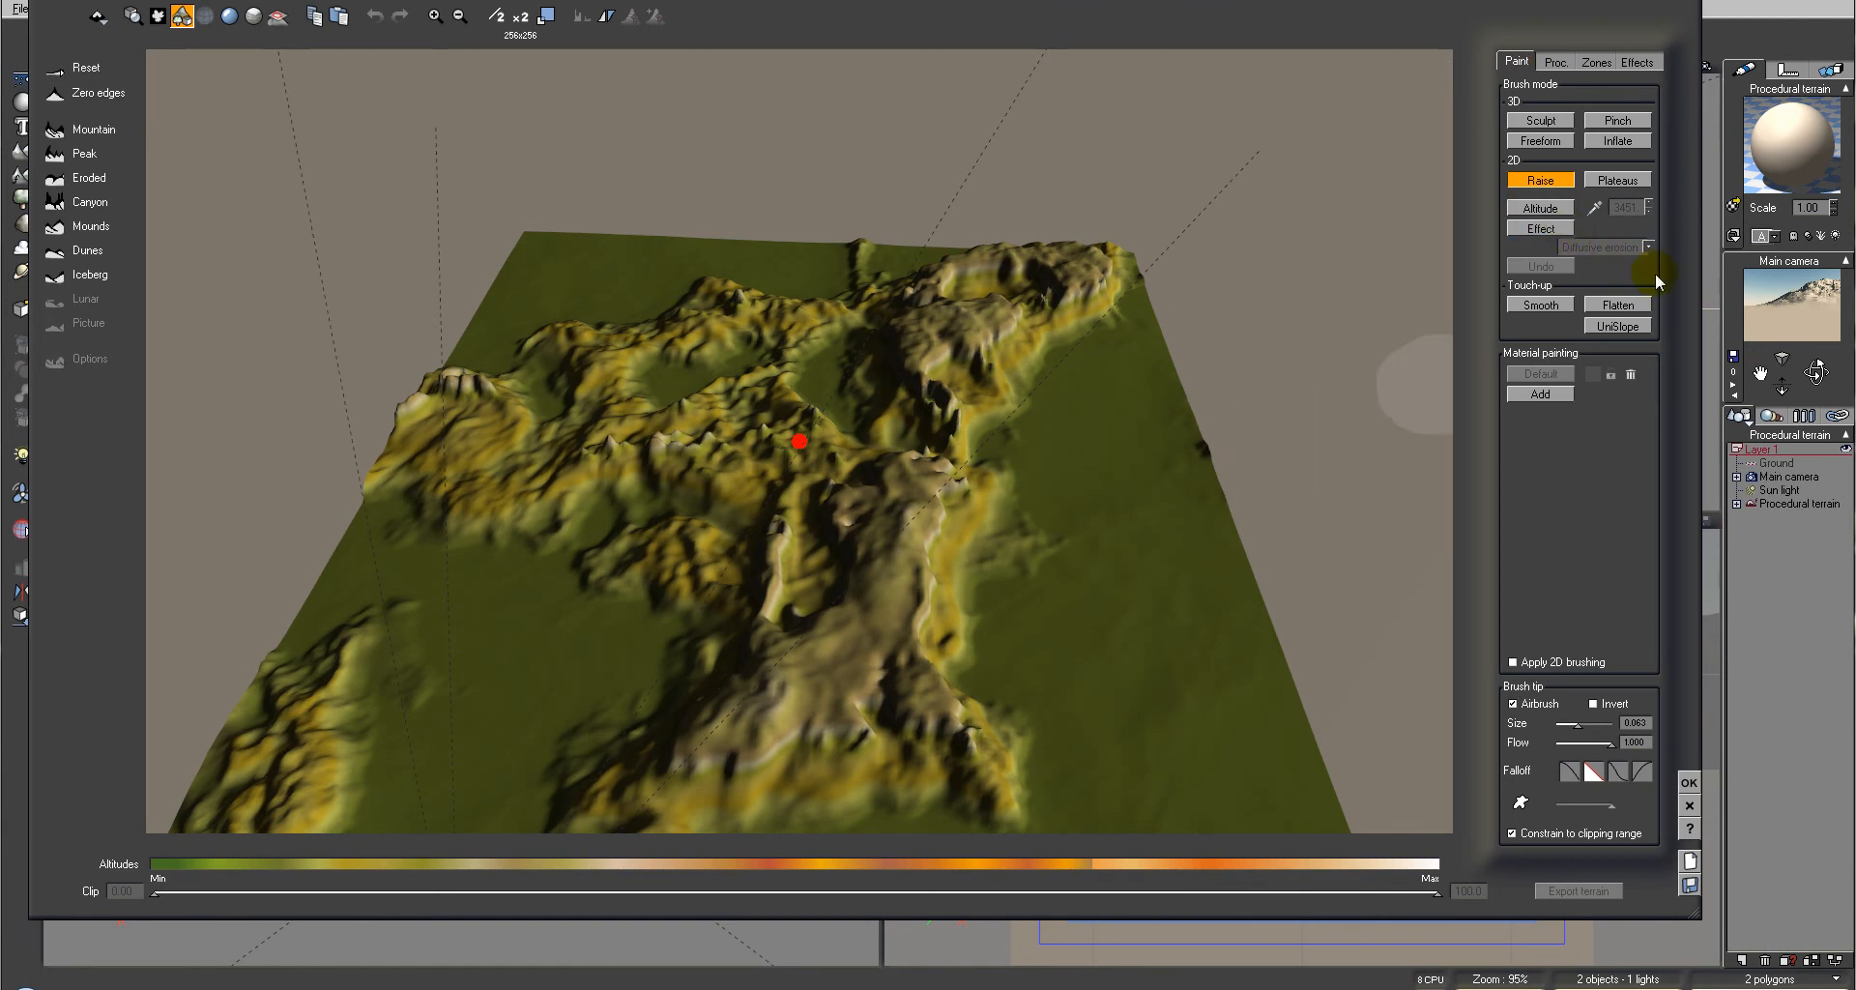
left_click(1595, 208)
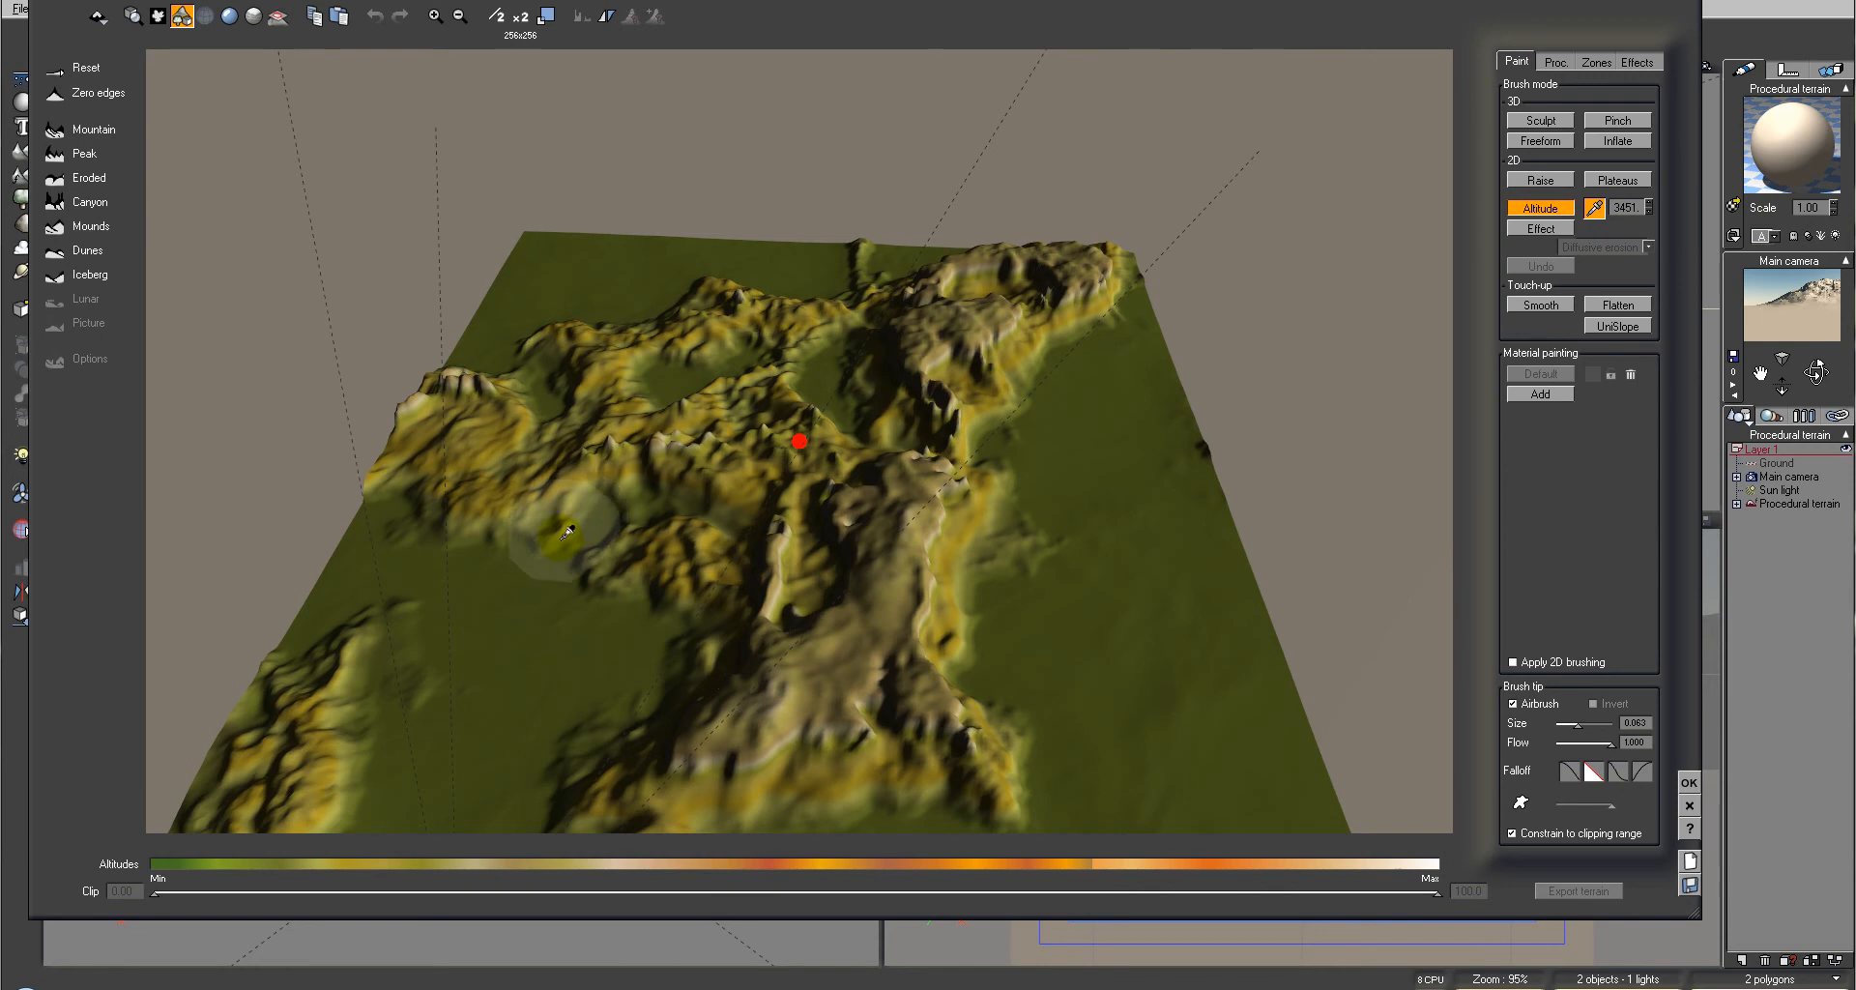
left_click(526, 549)
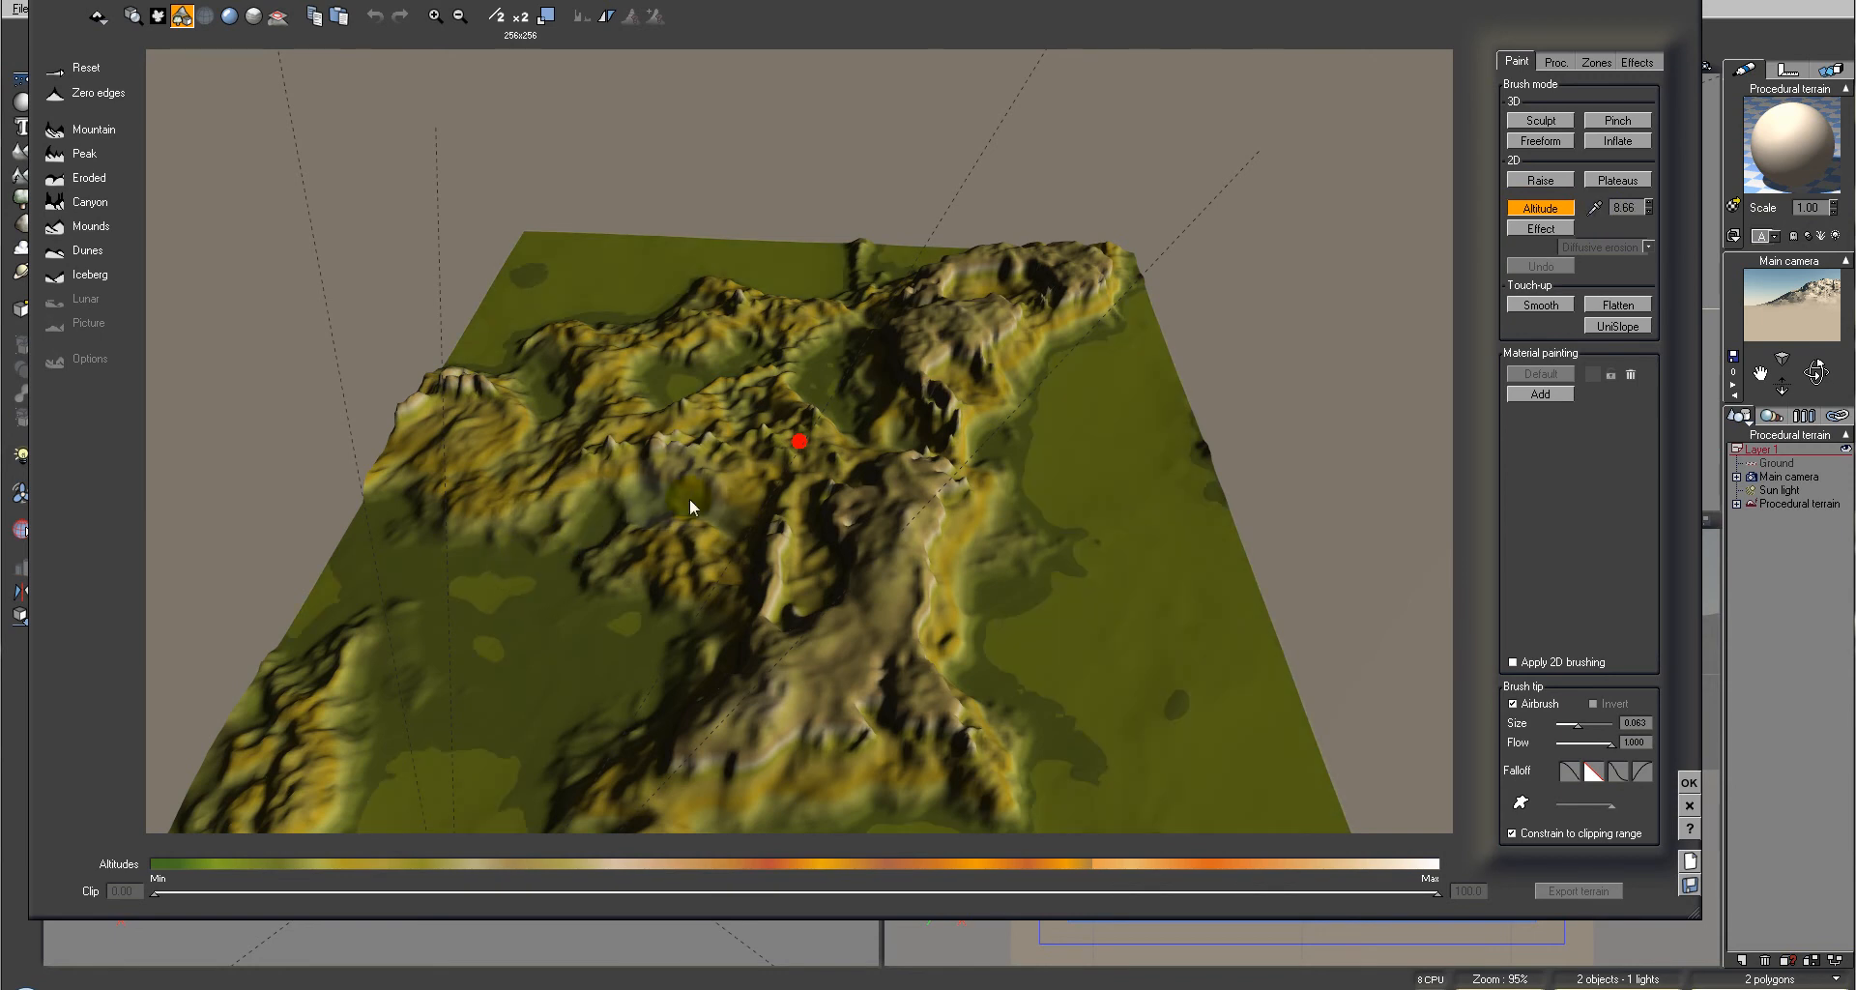
Paint the sampled altitude across the western ridge to flatten a gap between its hills
right_click_drag(786, 512, 815, 510)
left_click(564, 491)
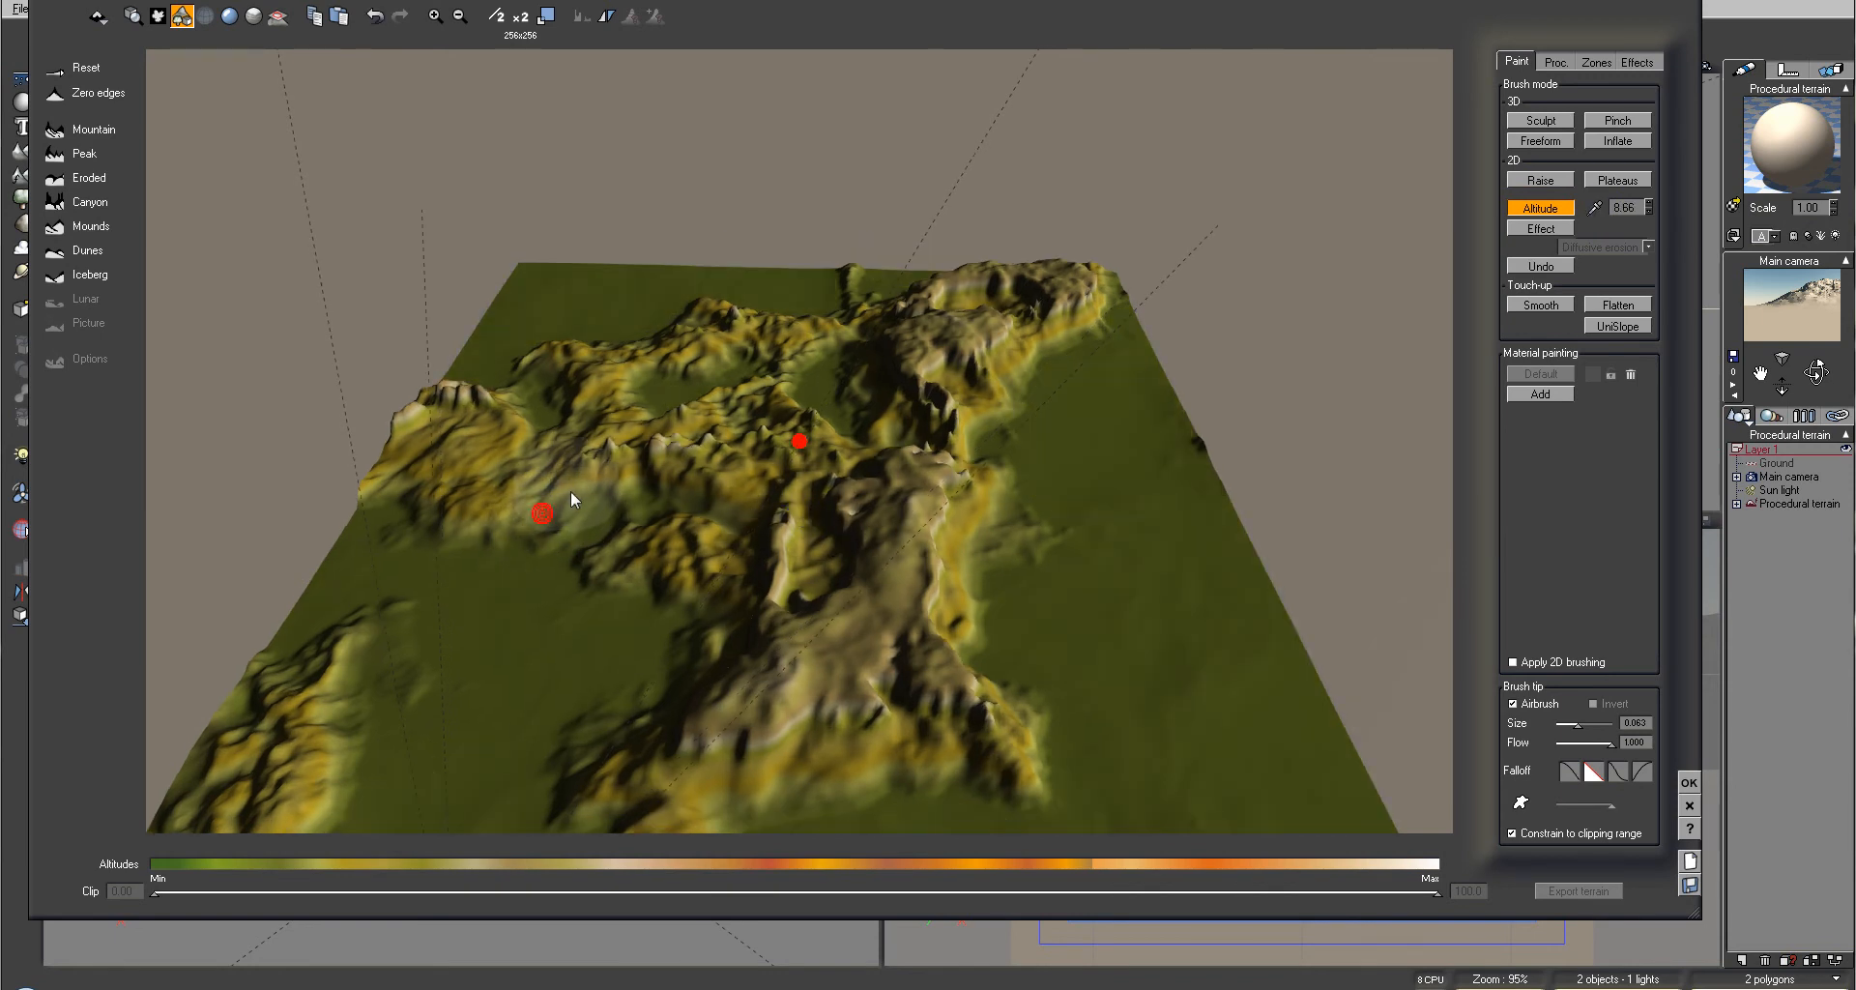
left_click_drag(622, 414, 594, 421)
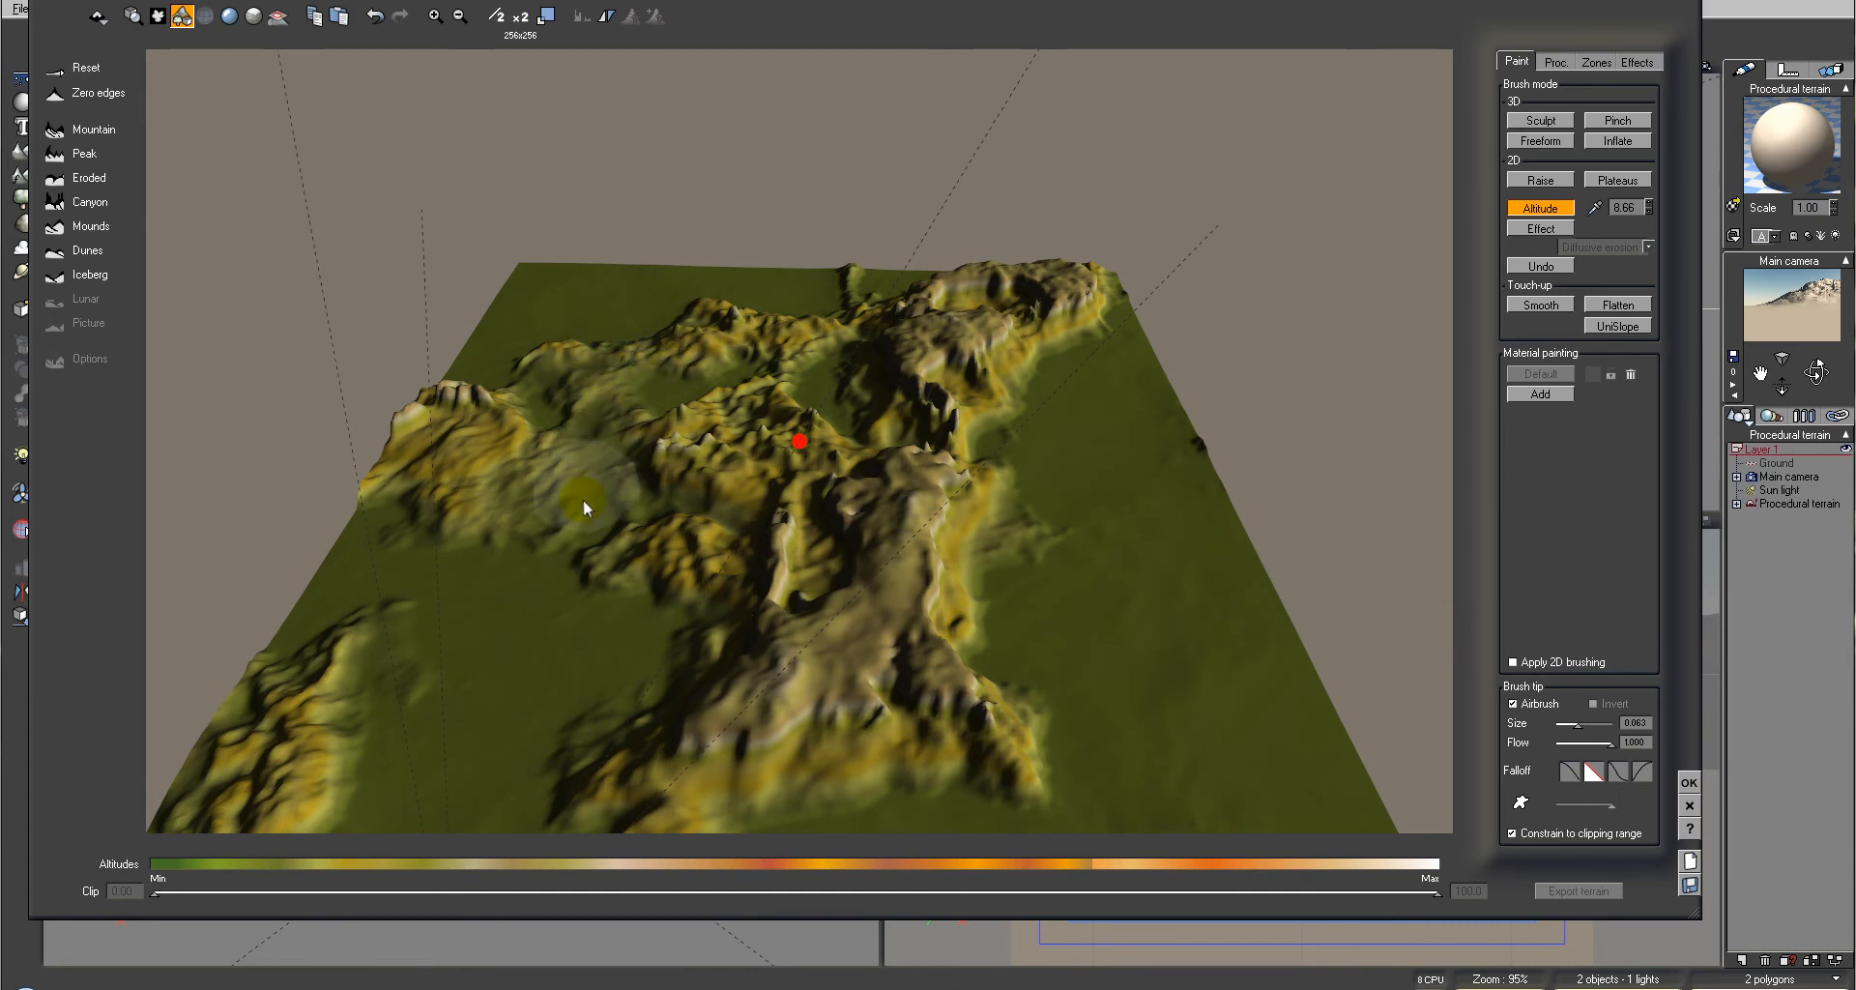
left_click_drag(529, 472, 526, 460)
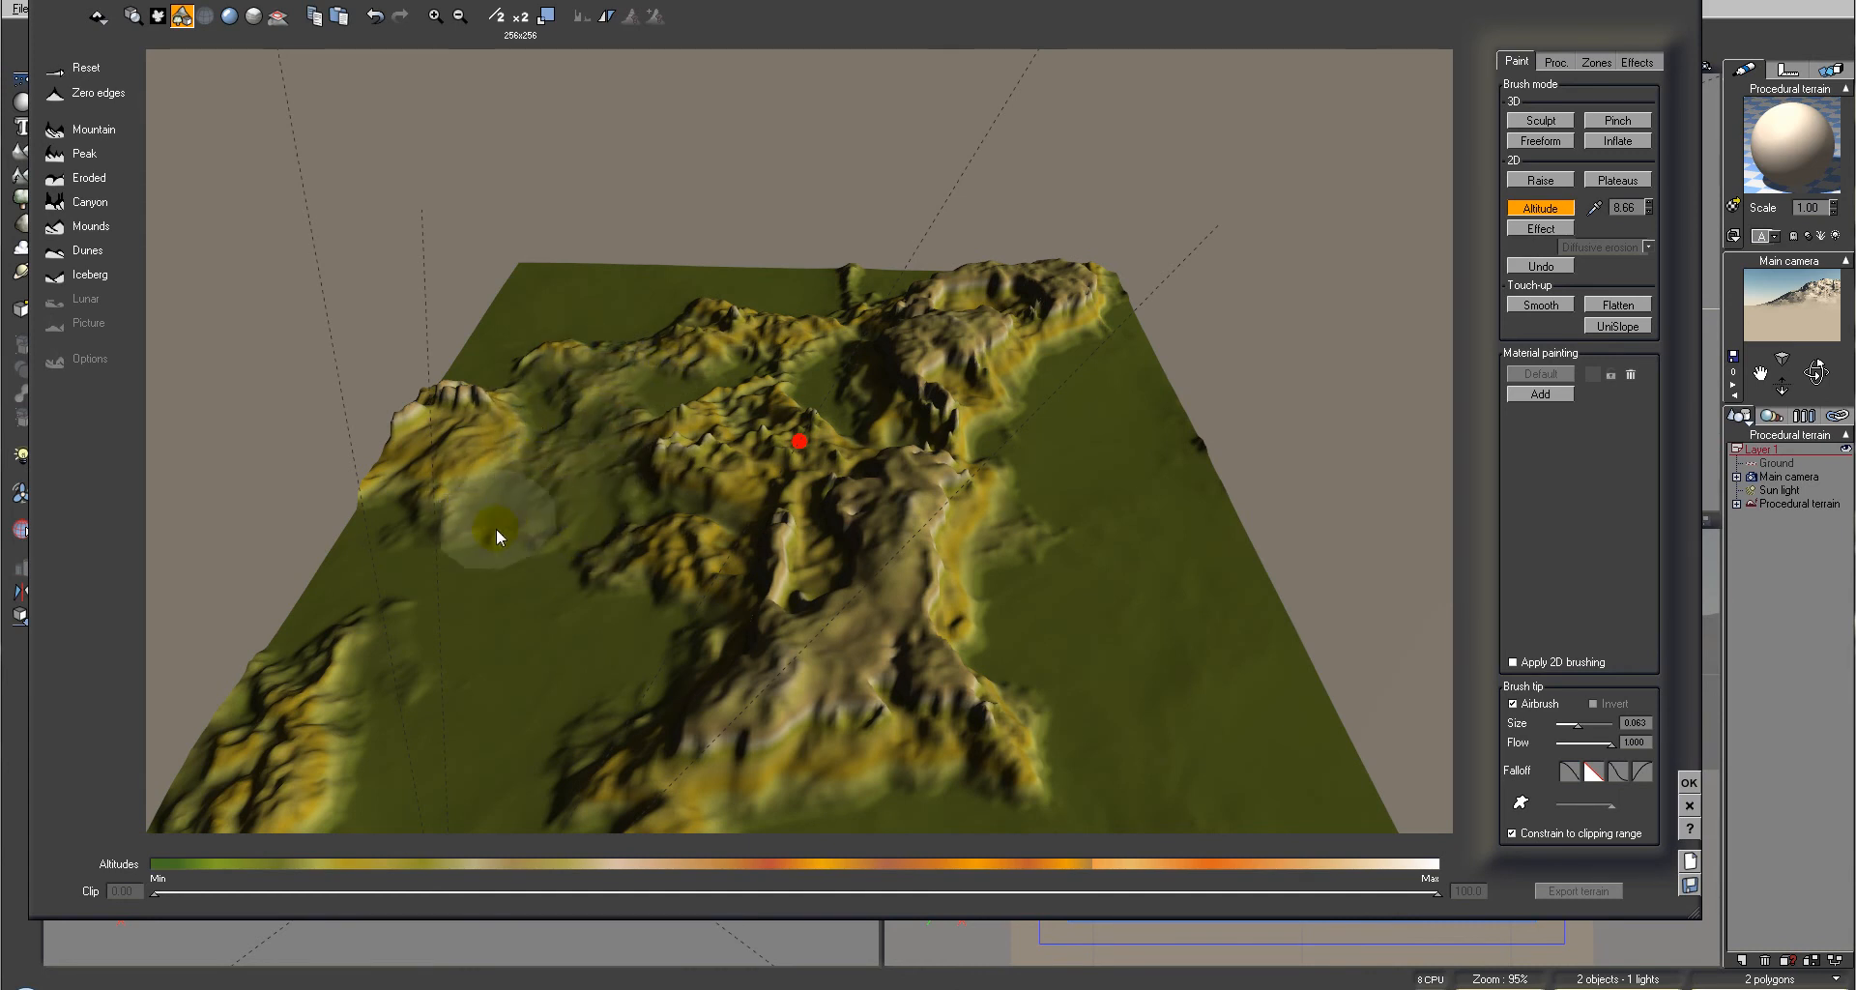
Paint the sampled altitude over the hills beside the central cliffs to lower them, and accept the edited terrain
mouse_move(693, 625)
right_mouse_down()
mouse_move(717, 528)
mouse_move(719, 543)
right_mouse_up()
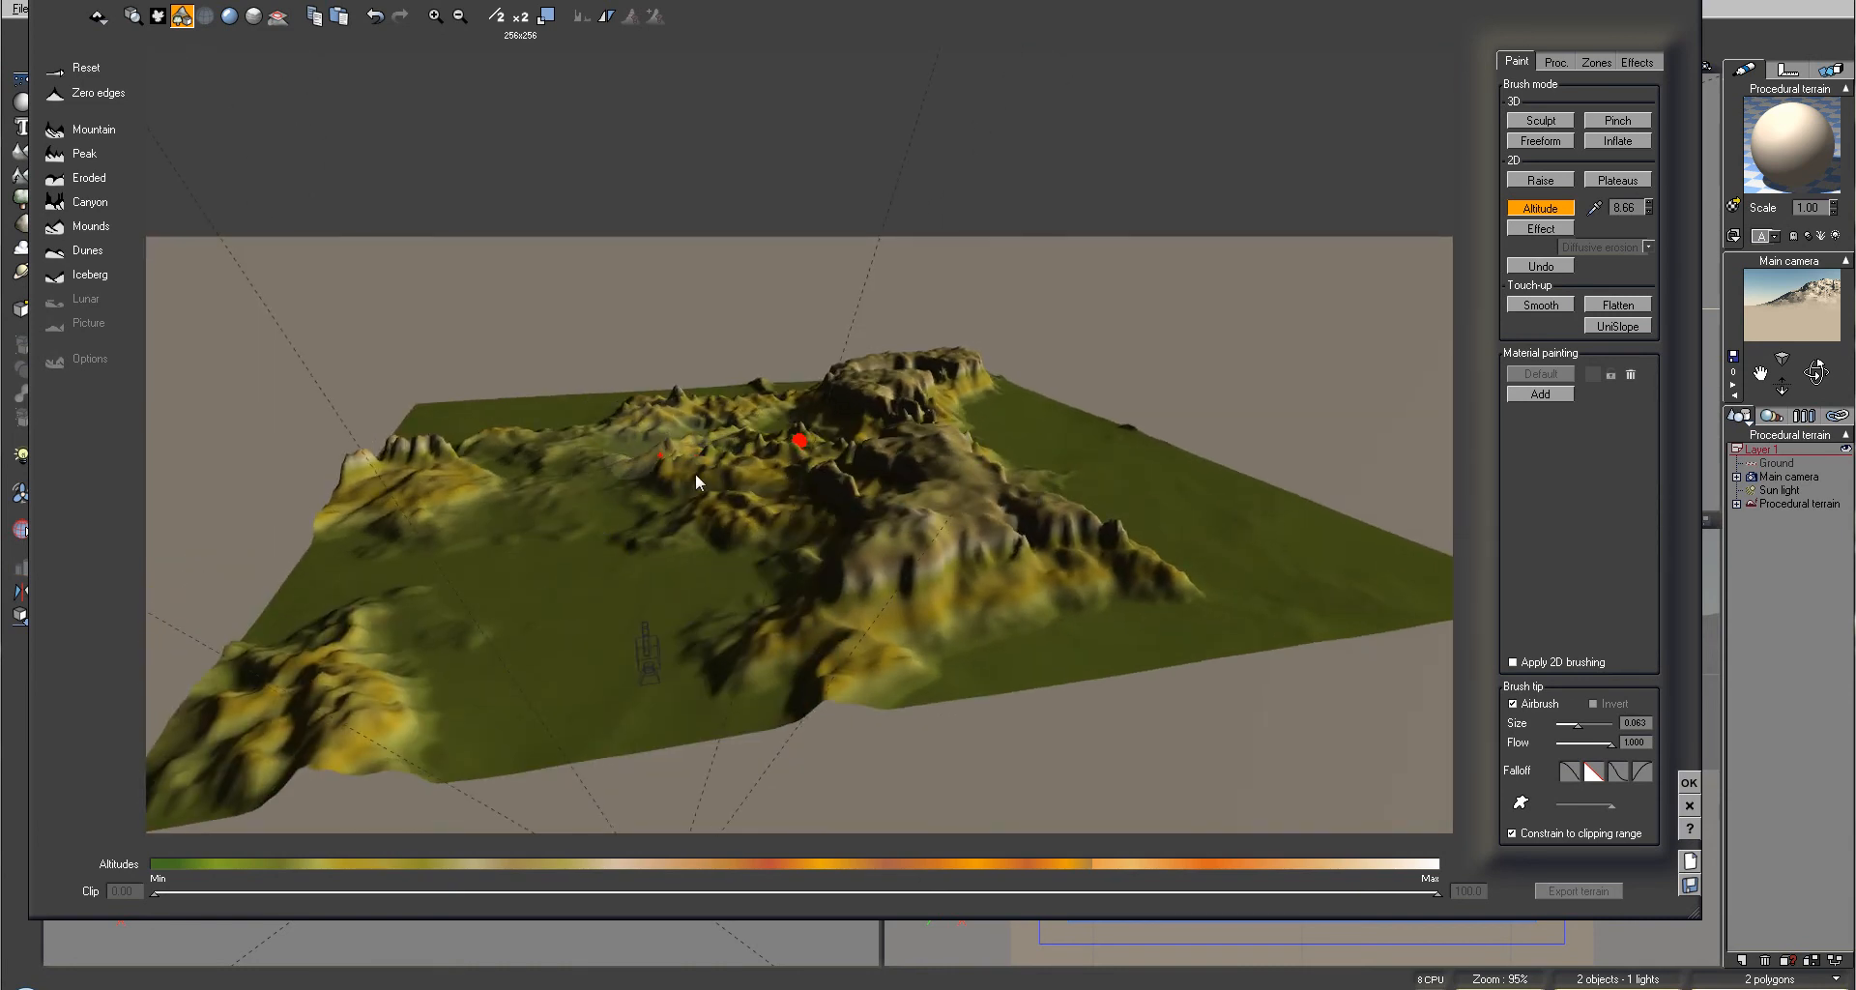
right_click_drag(713, 501, 677, 549)
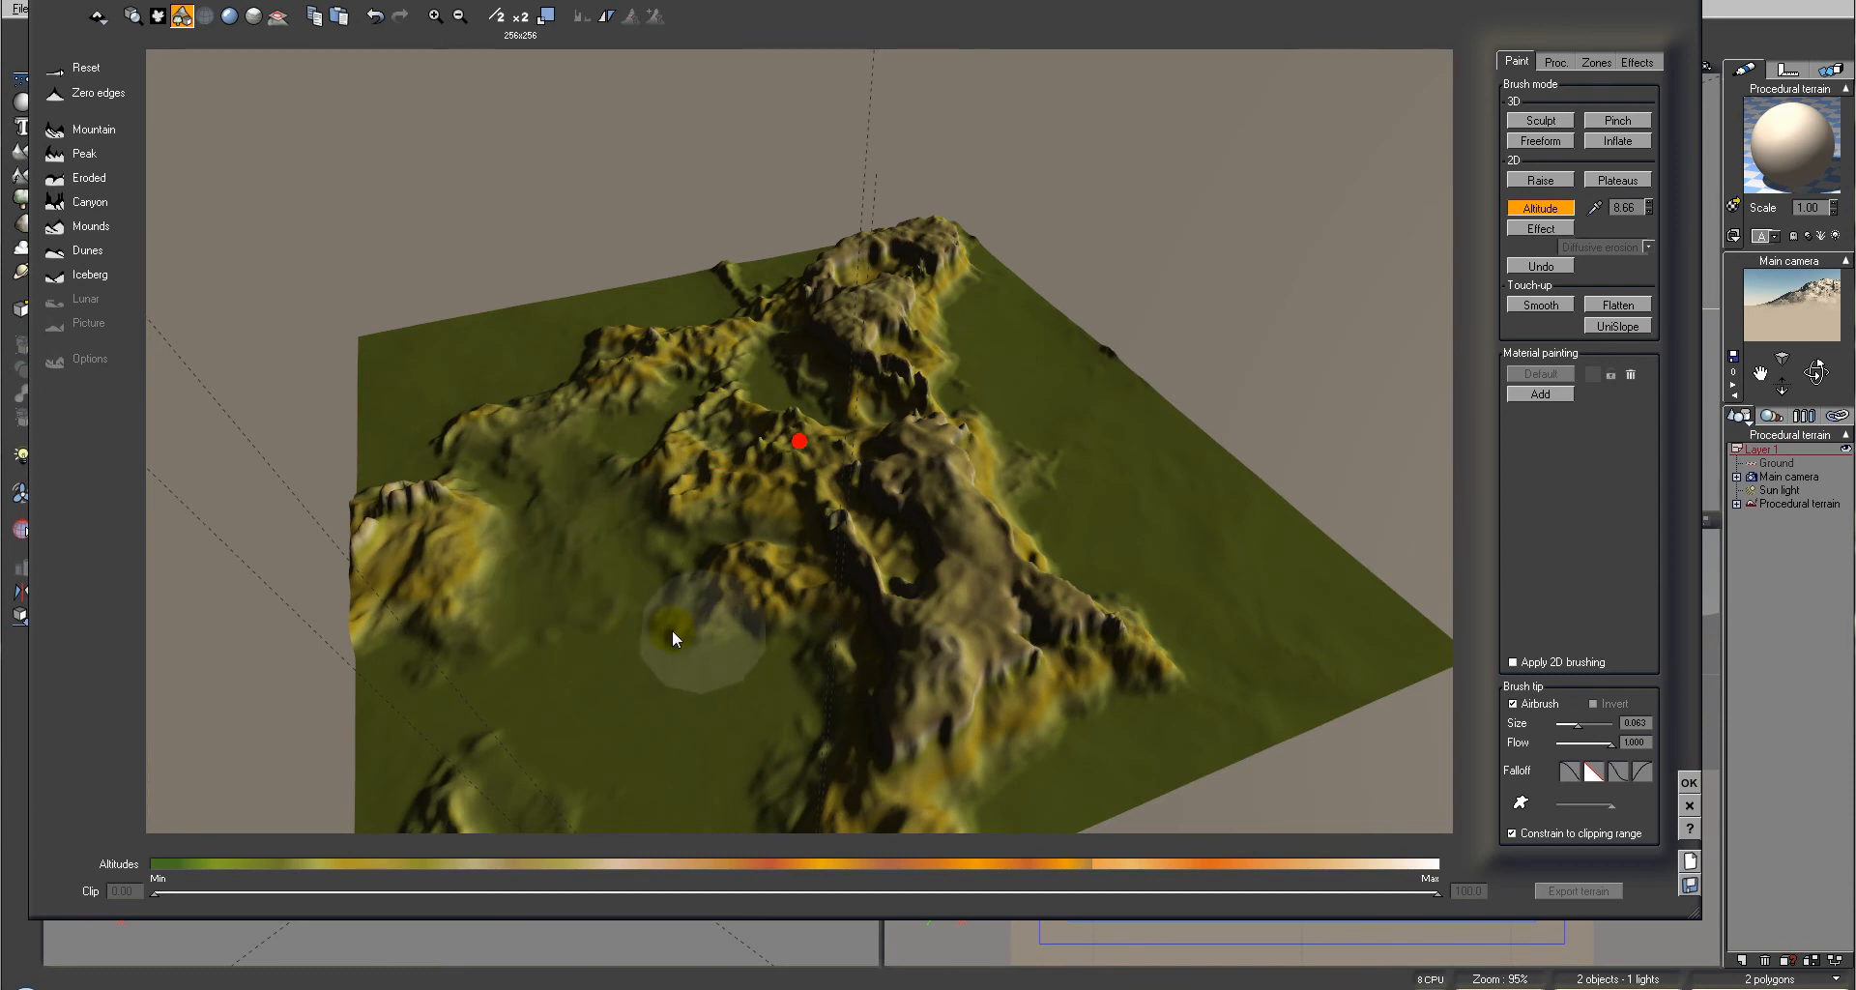
mouse_move(699, 669)
right_mouse_down()
mouse_move(665, 611)
mouse_move(777, 619)
right_mouse_up()
left_click_drag(833, 531, 854, 638)
left_click_drag(753, 555, 809, 495)
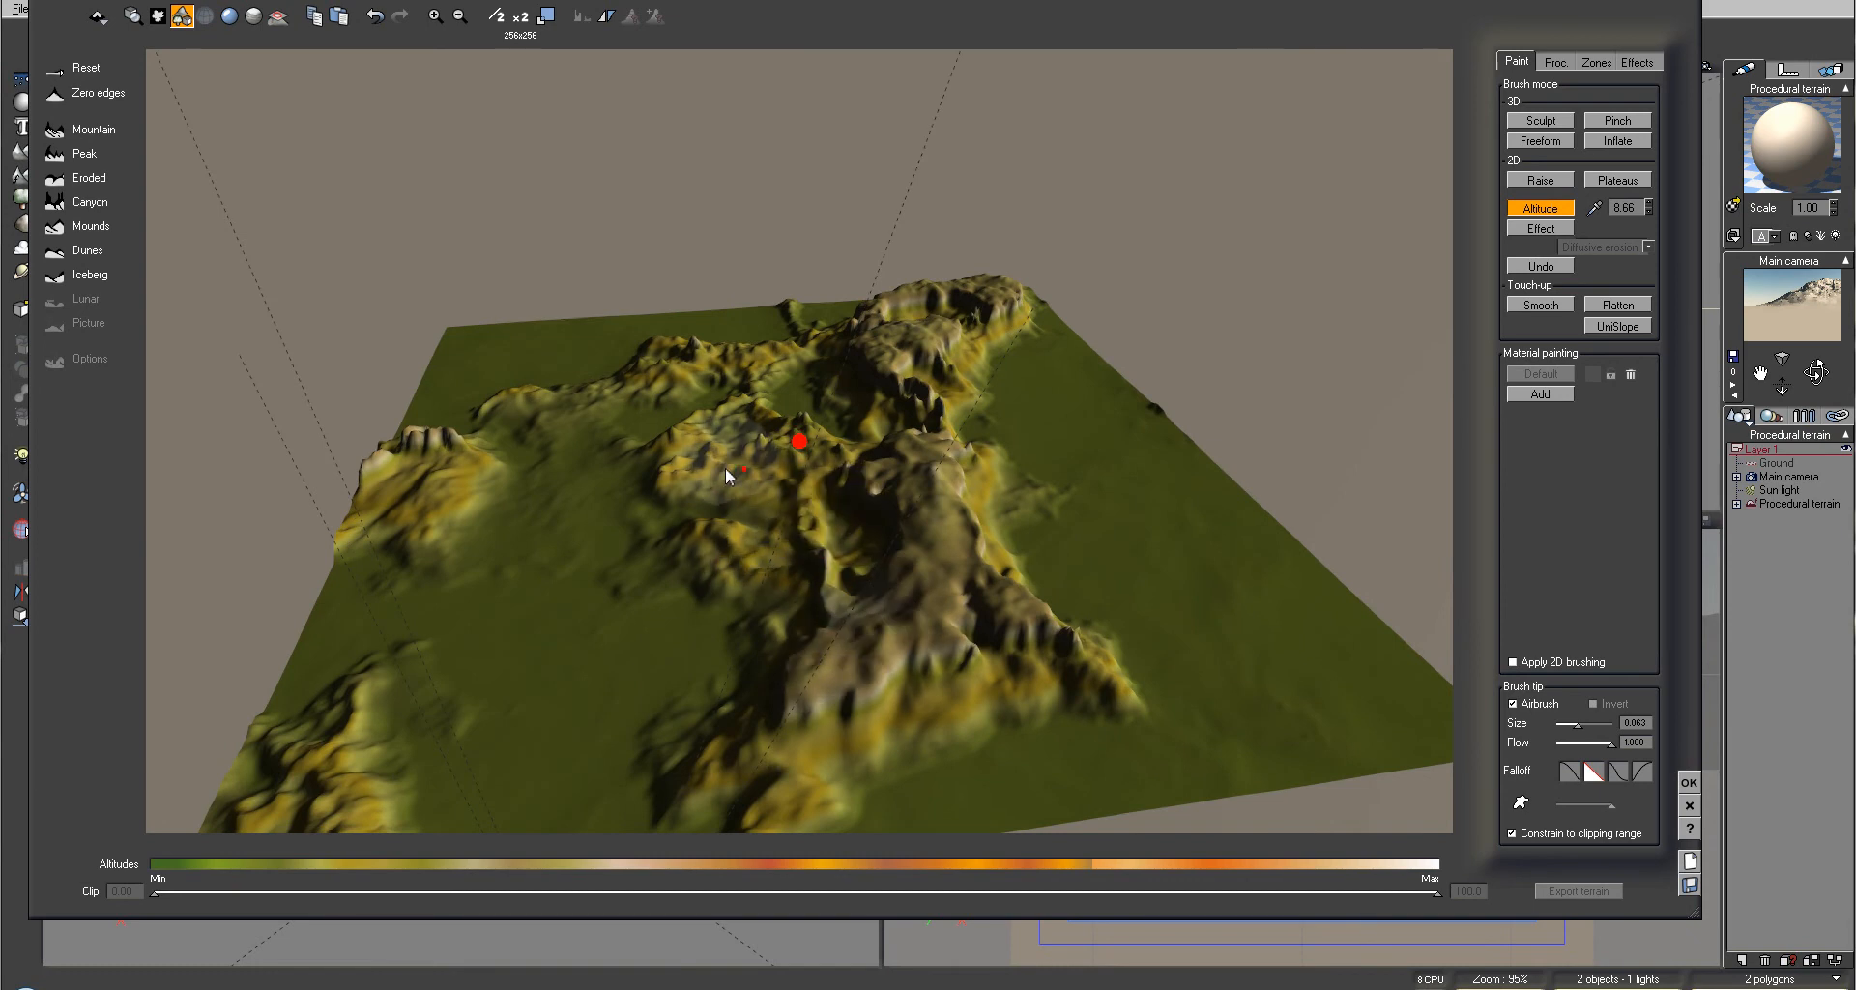
mouse_move(895, 583)
right_mouse_down()
mouse_move(885, 531)
mouse_move(913, 529)
right_mouse_up()
left_click(1689, 782)
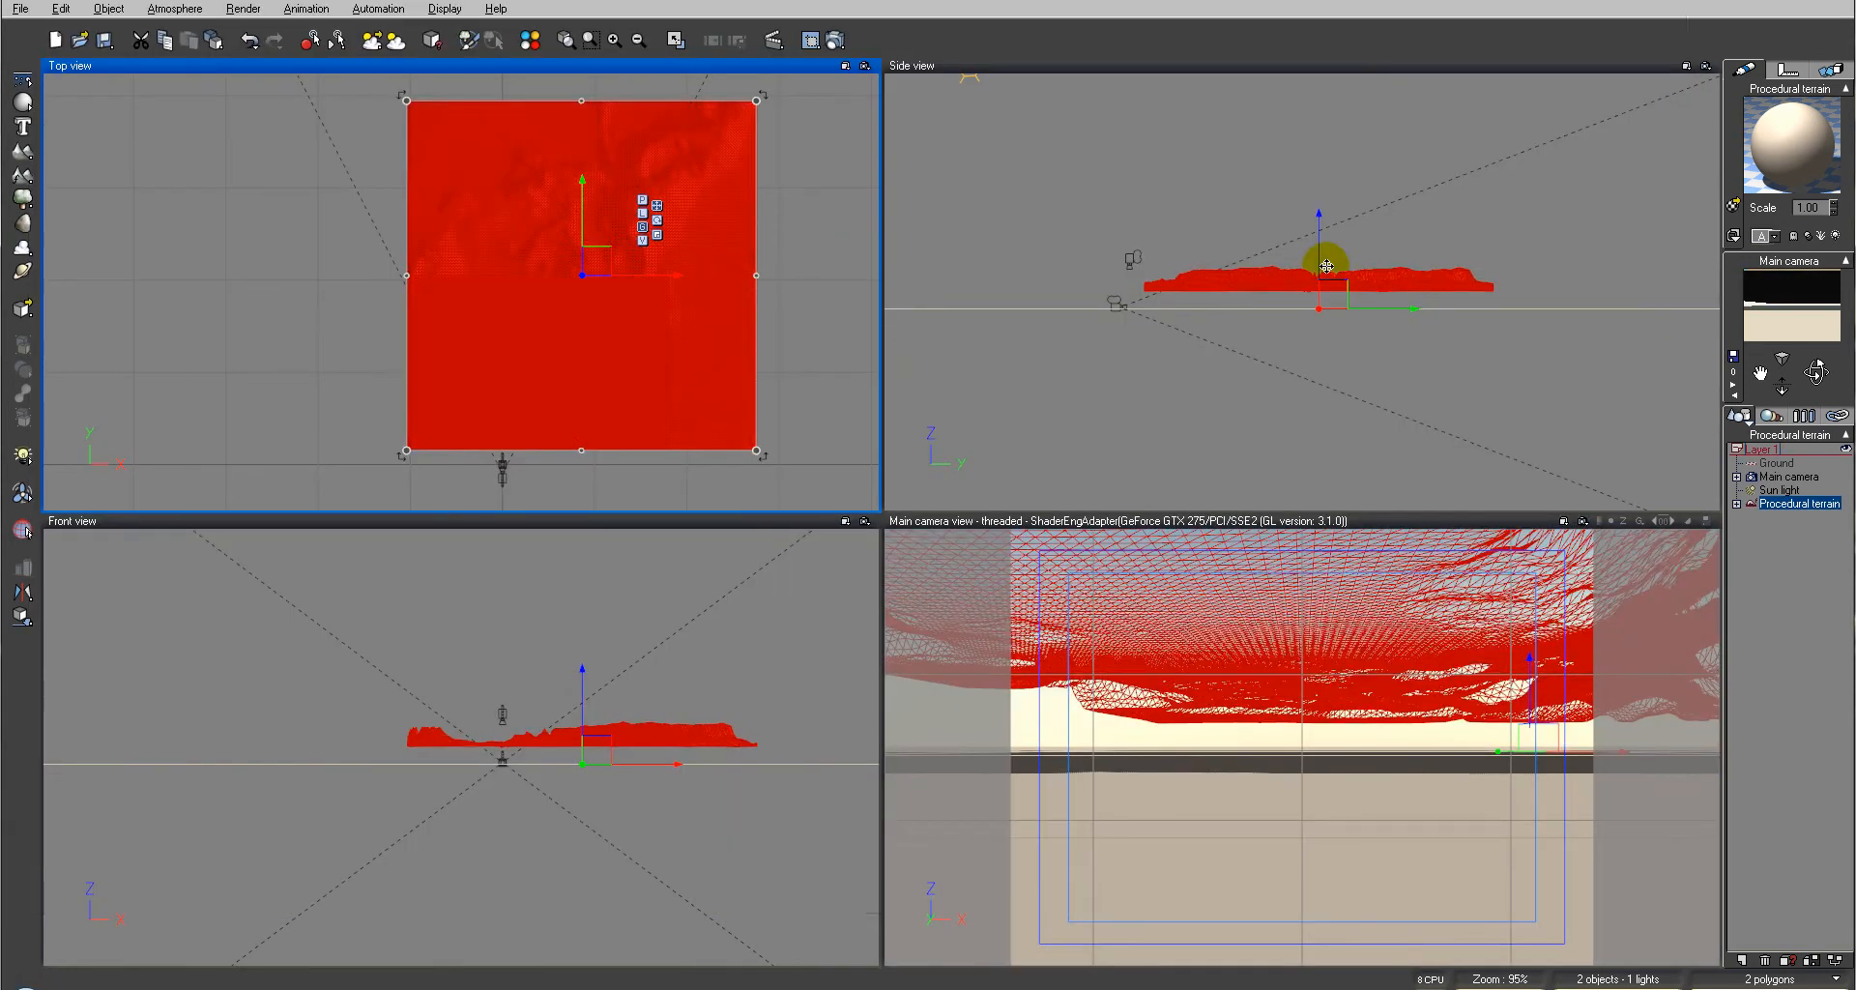
Raise the main camera to a height of about 33.3 m, shift it slightly along X, and adjust its viewing angle
left_click(1789, 476)
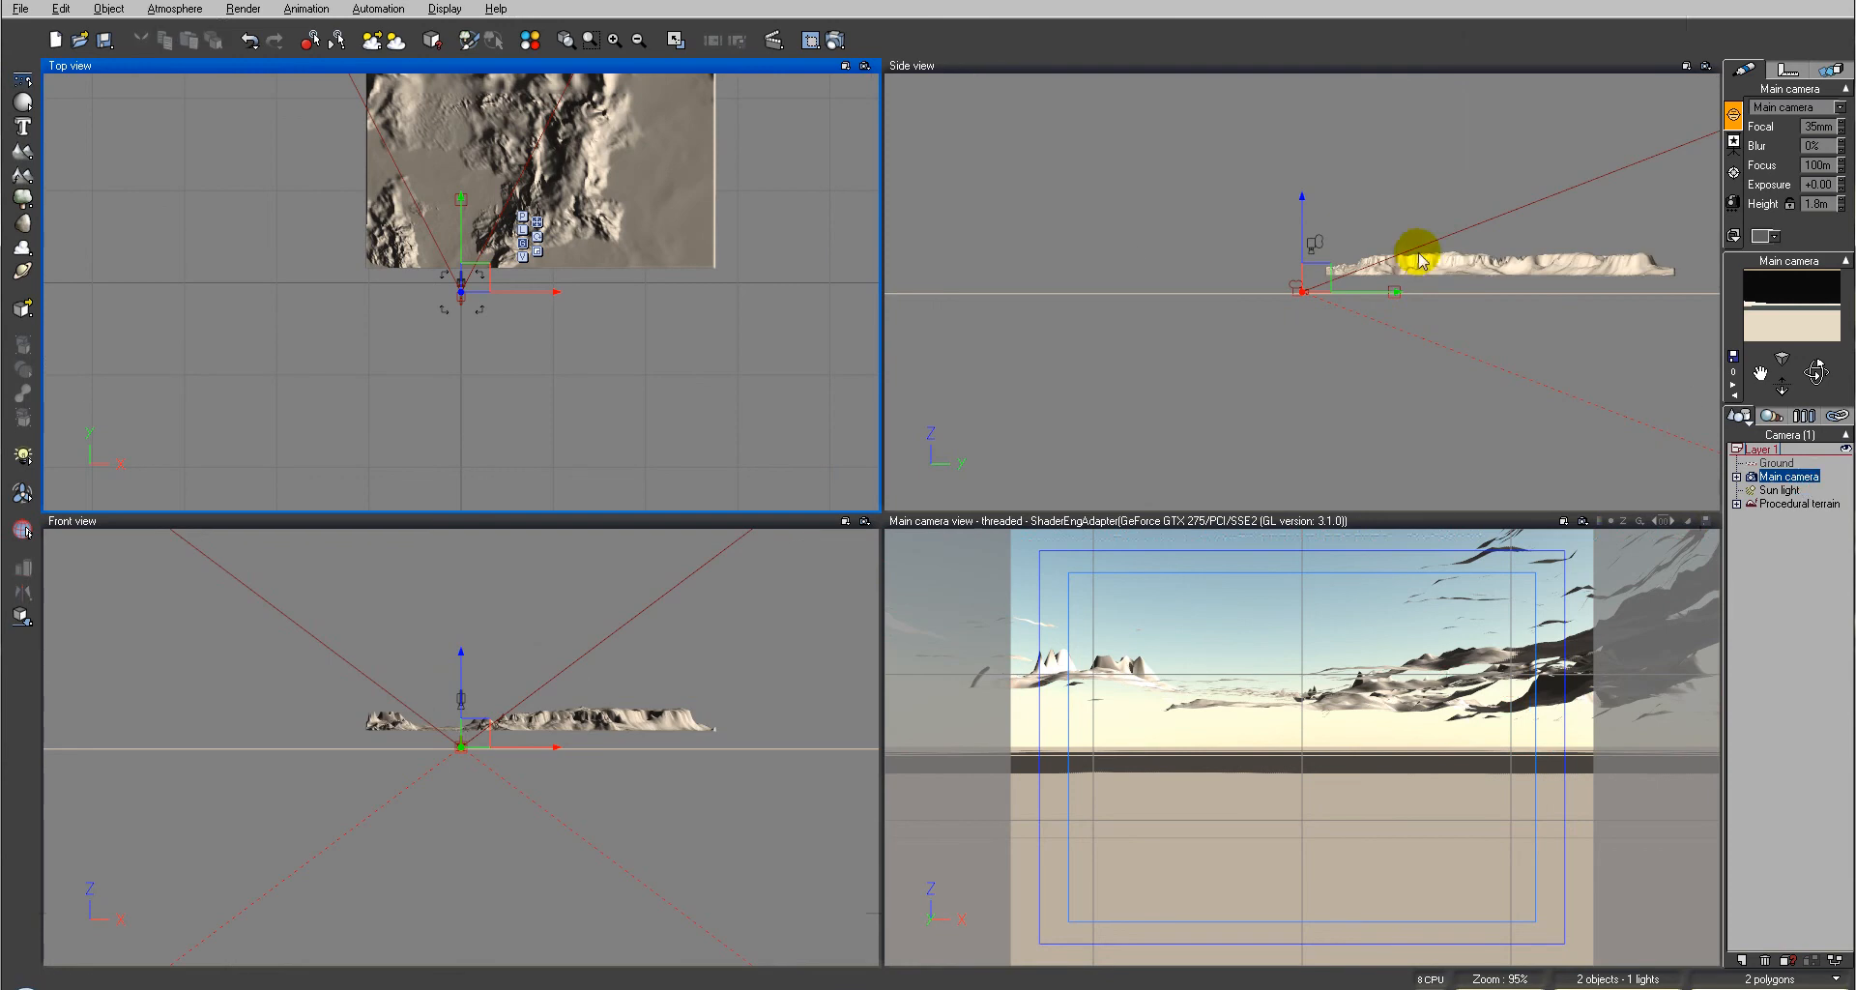
left_click(1321, 261)
left_click_drag(1321, 261, 1314, 249)
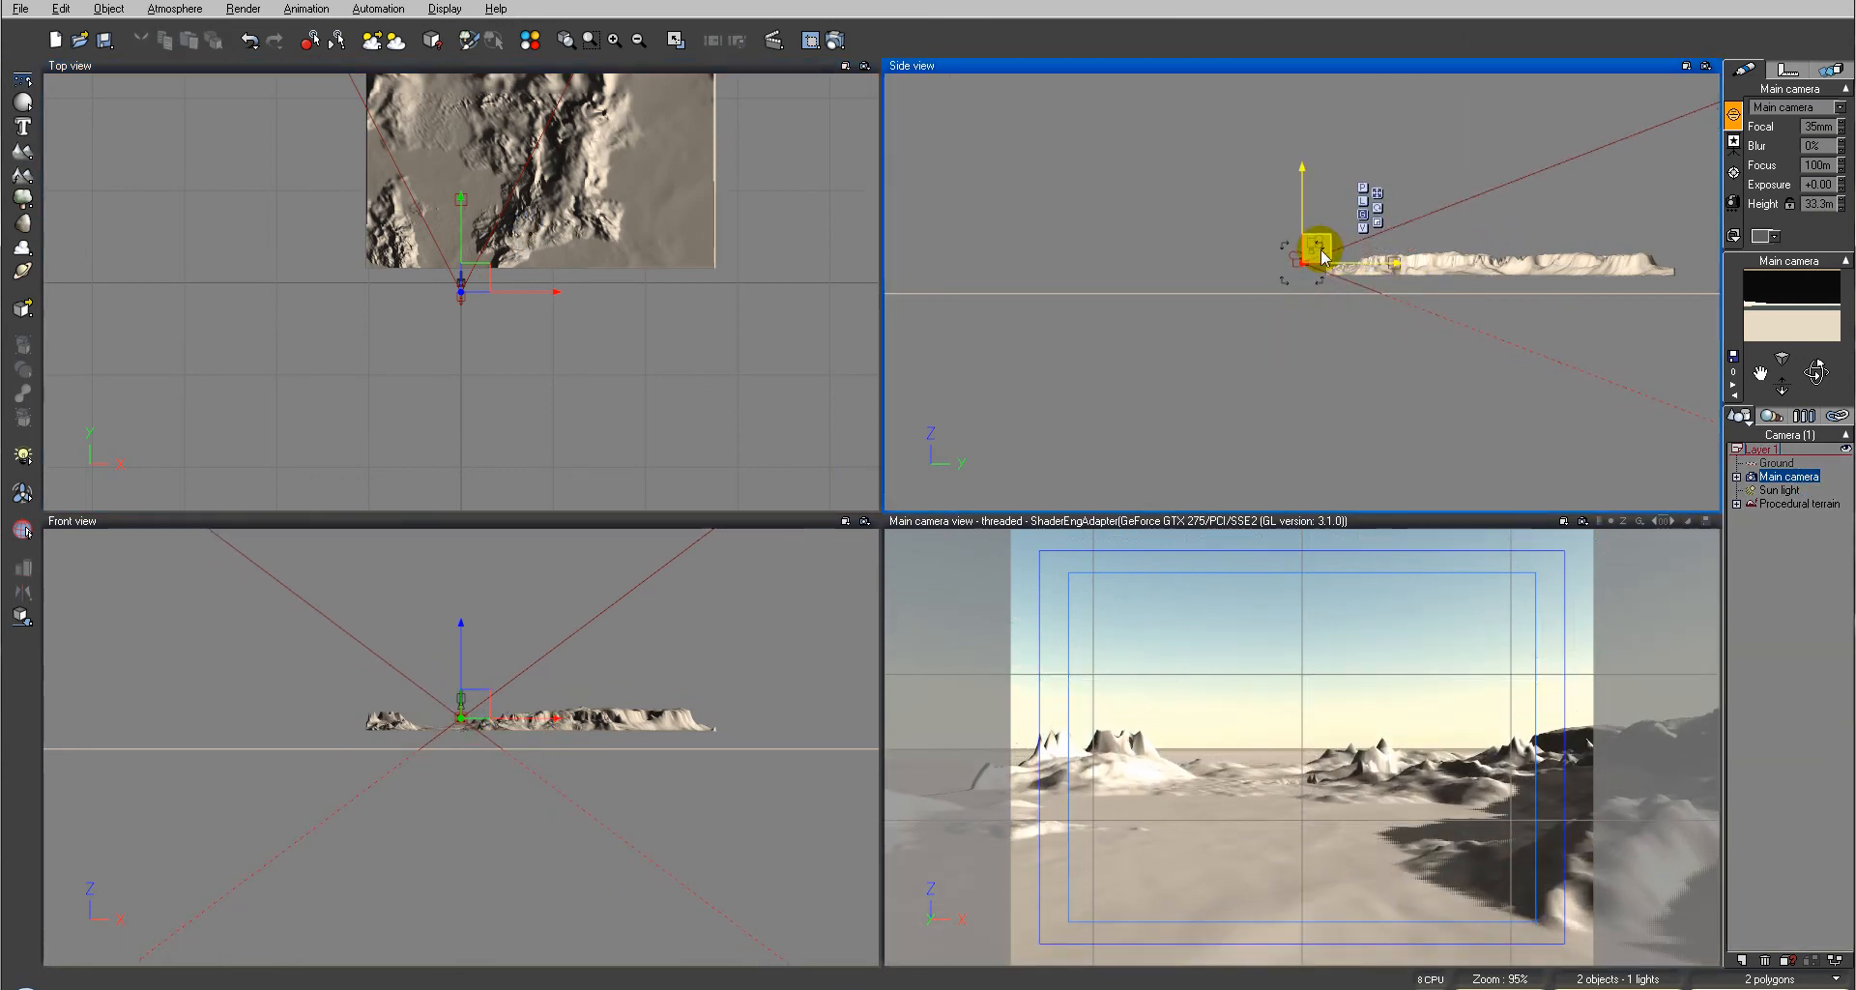
left_click_drag(465, 266, 477, 278)
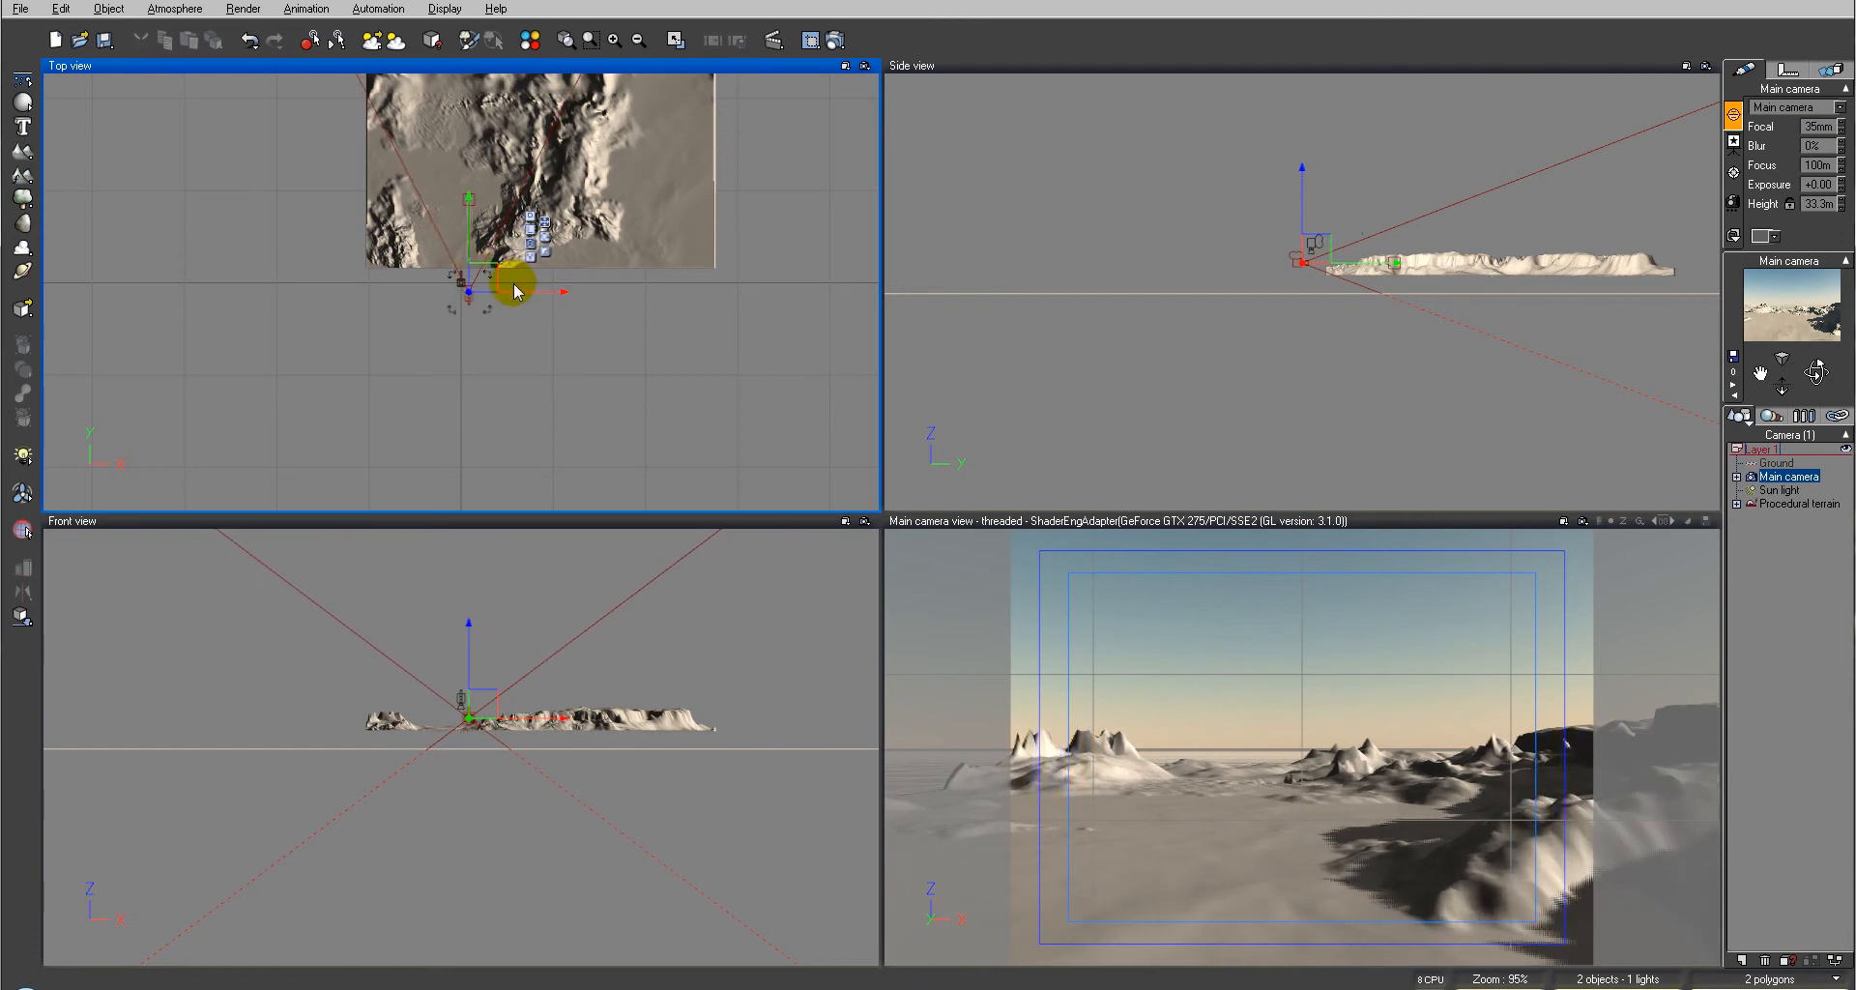
left_click_drag(1813, 375, 907, 670)
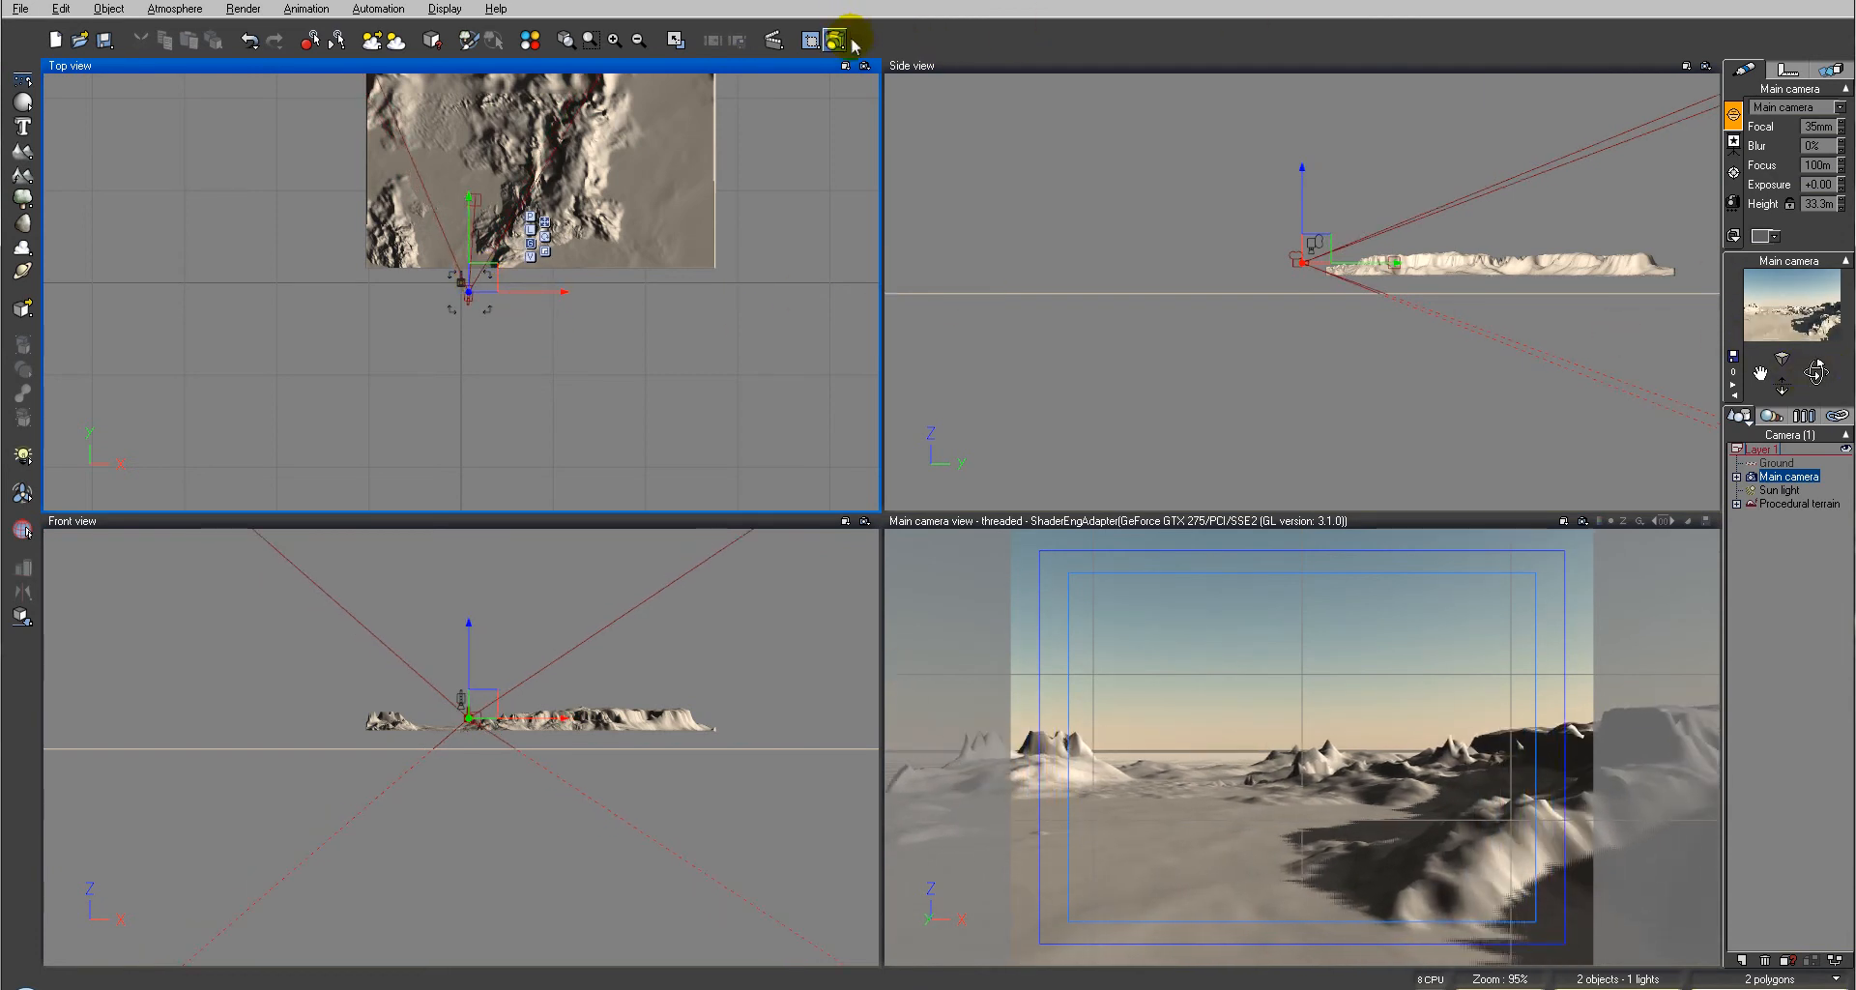
Configure the render options to use the Free (user defined) aspect ratio with a custom wide picture size and render to screen
left_click(837, 40)
left_click_drag(952, 159, 917, 145)
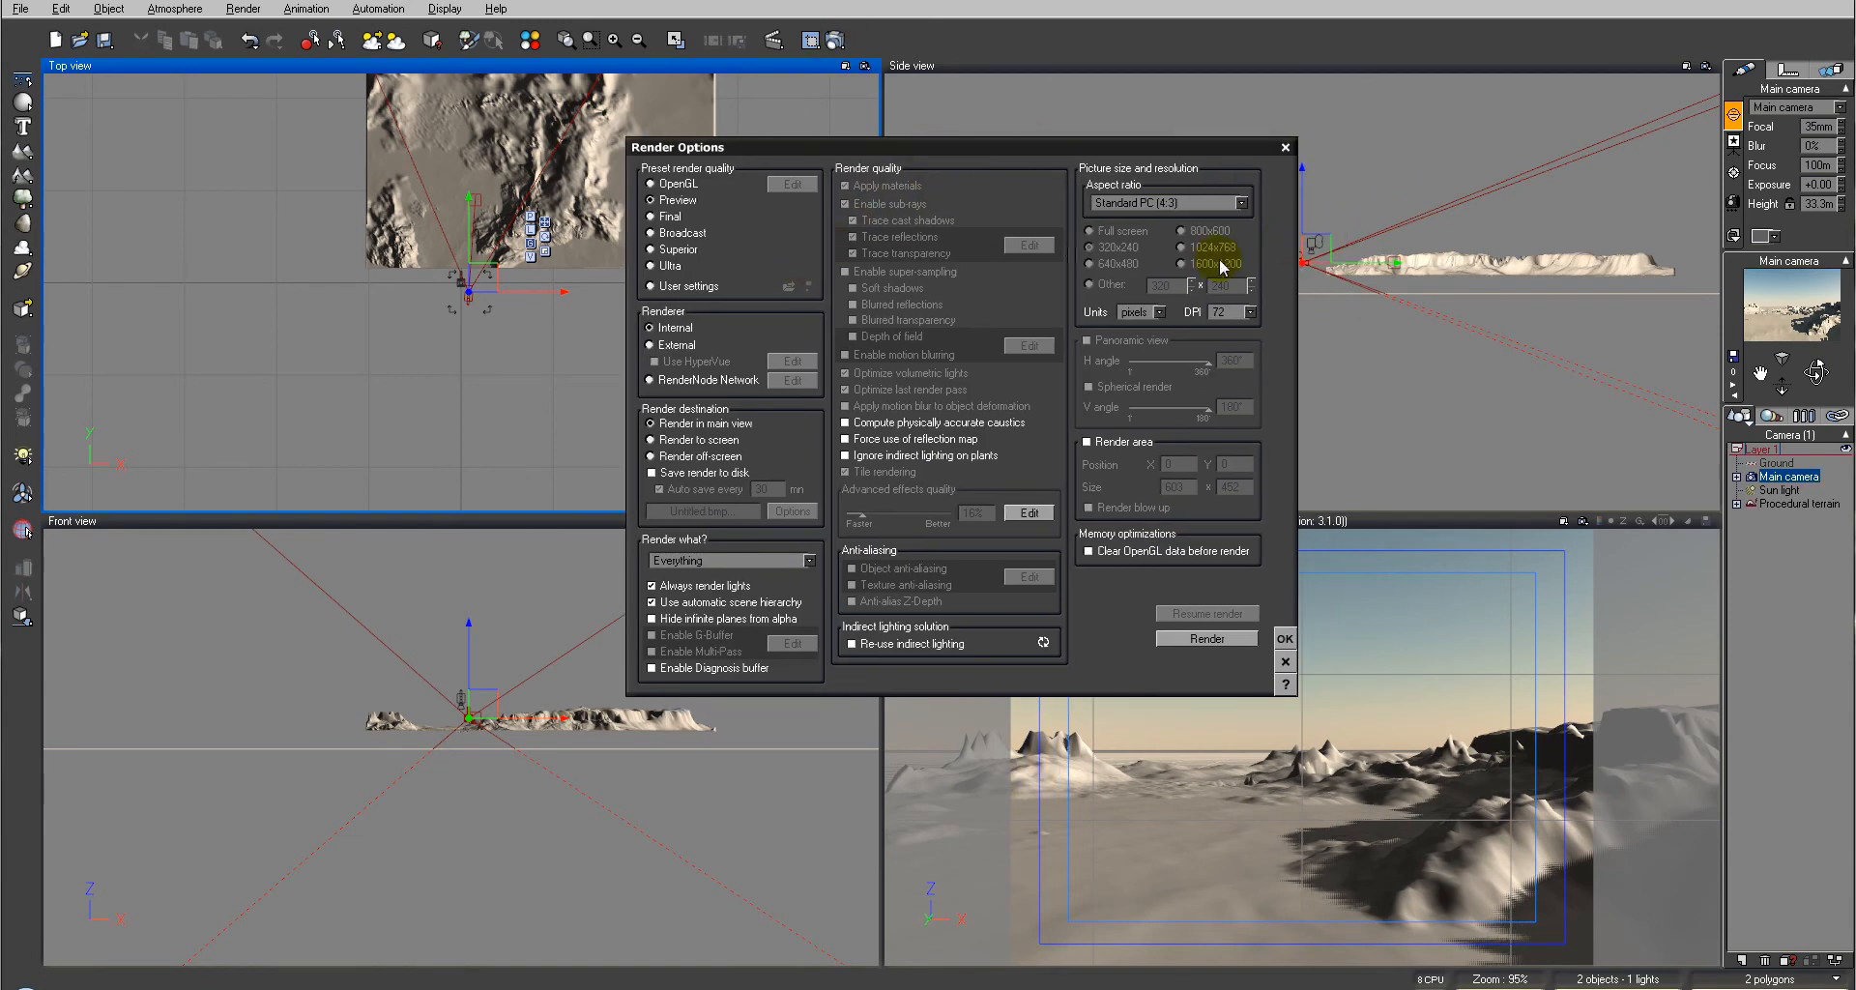
left_click(1209, 206)
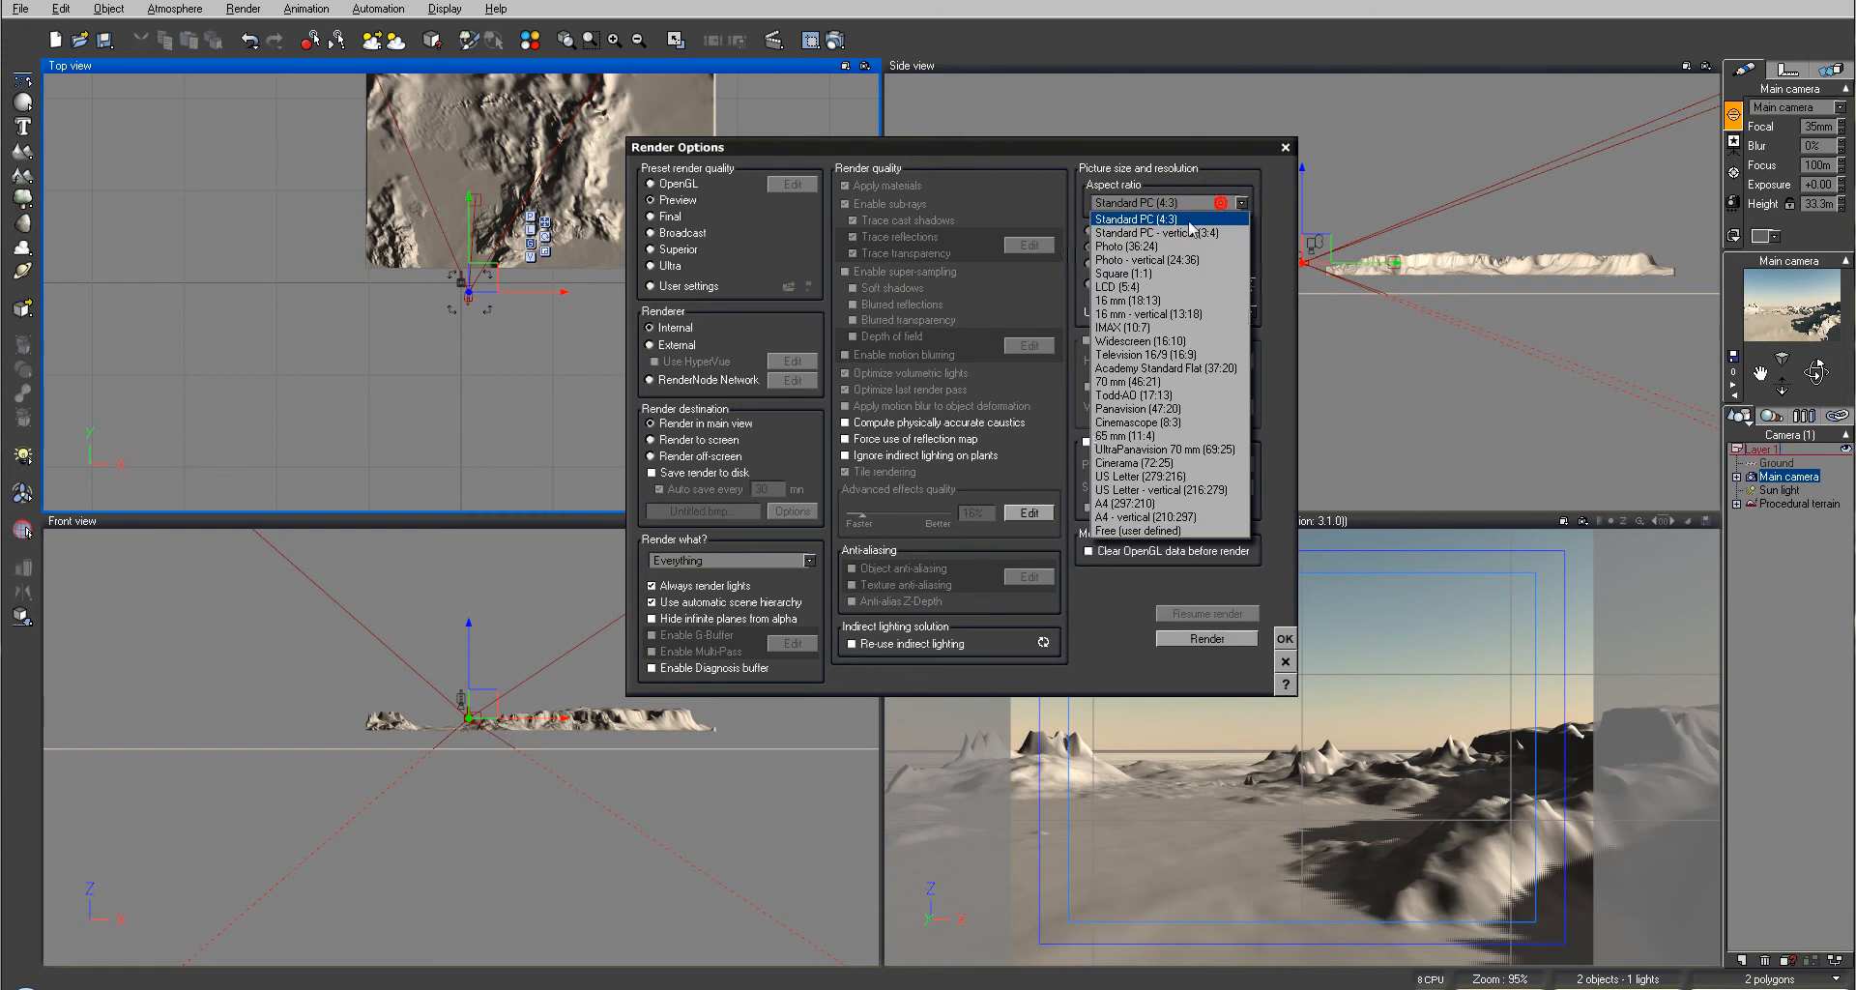
left_click(1210, 531)
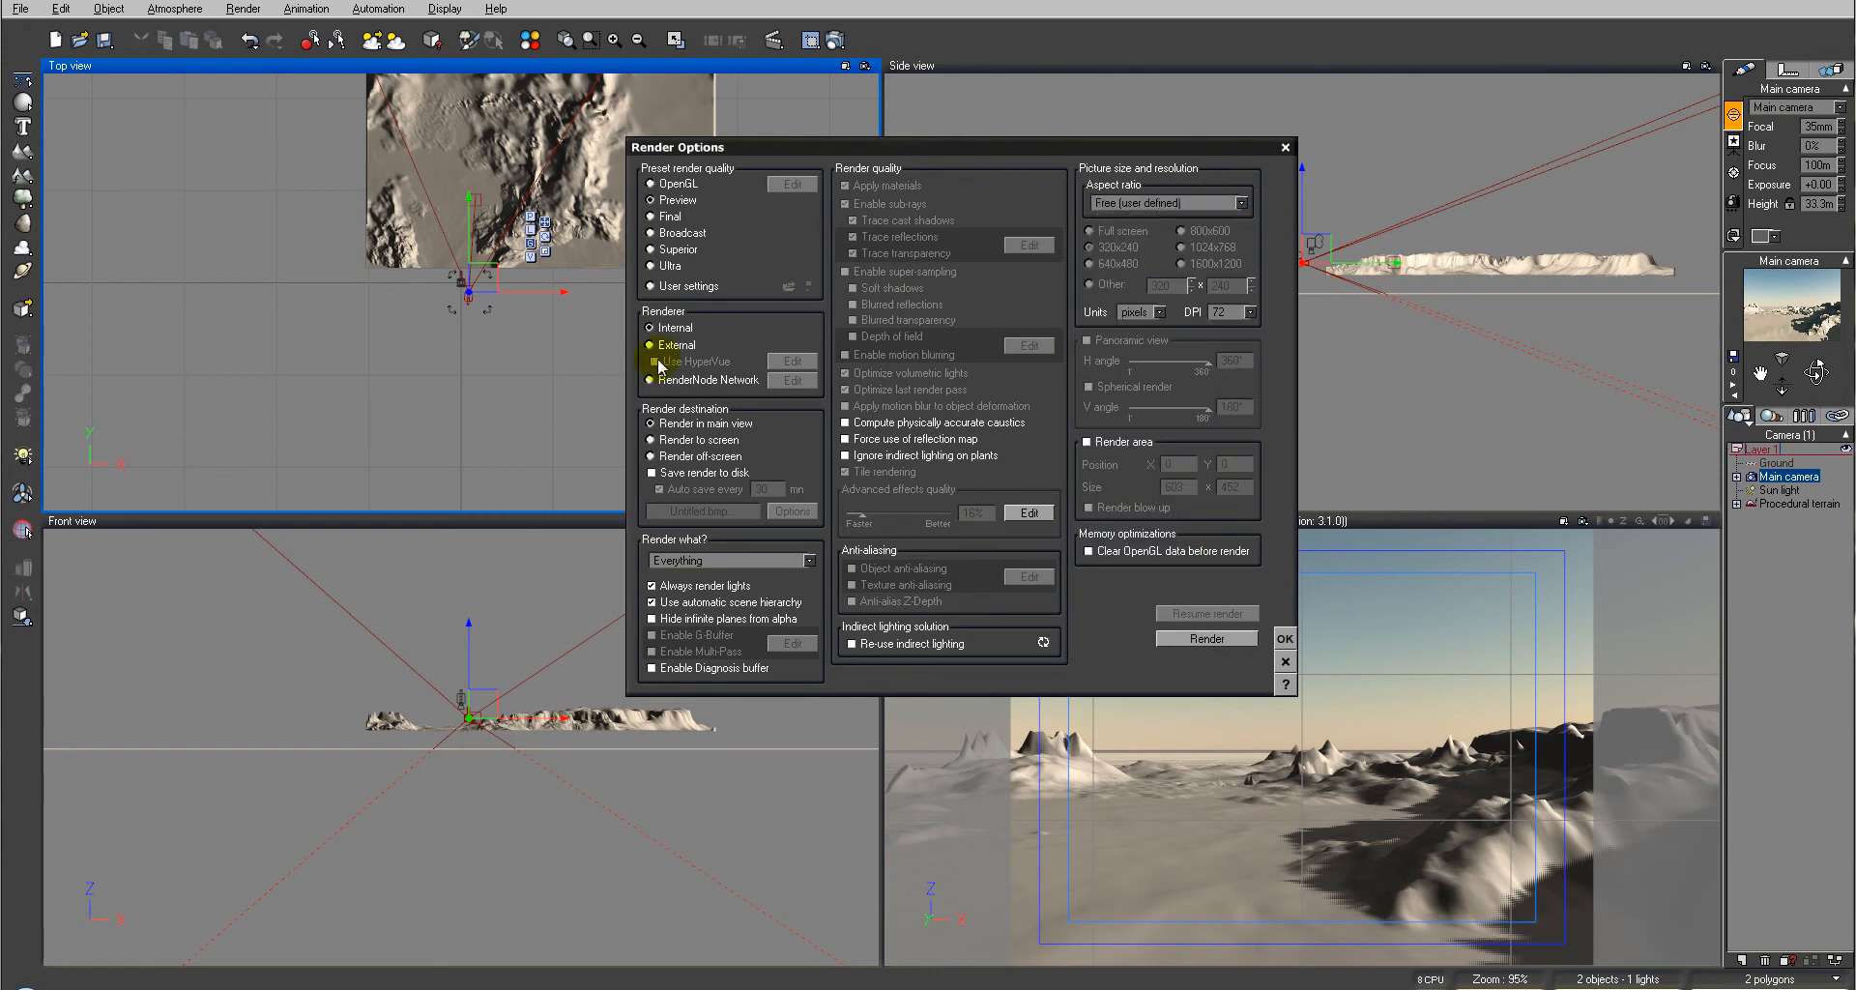
left_click(650, 441)
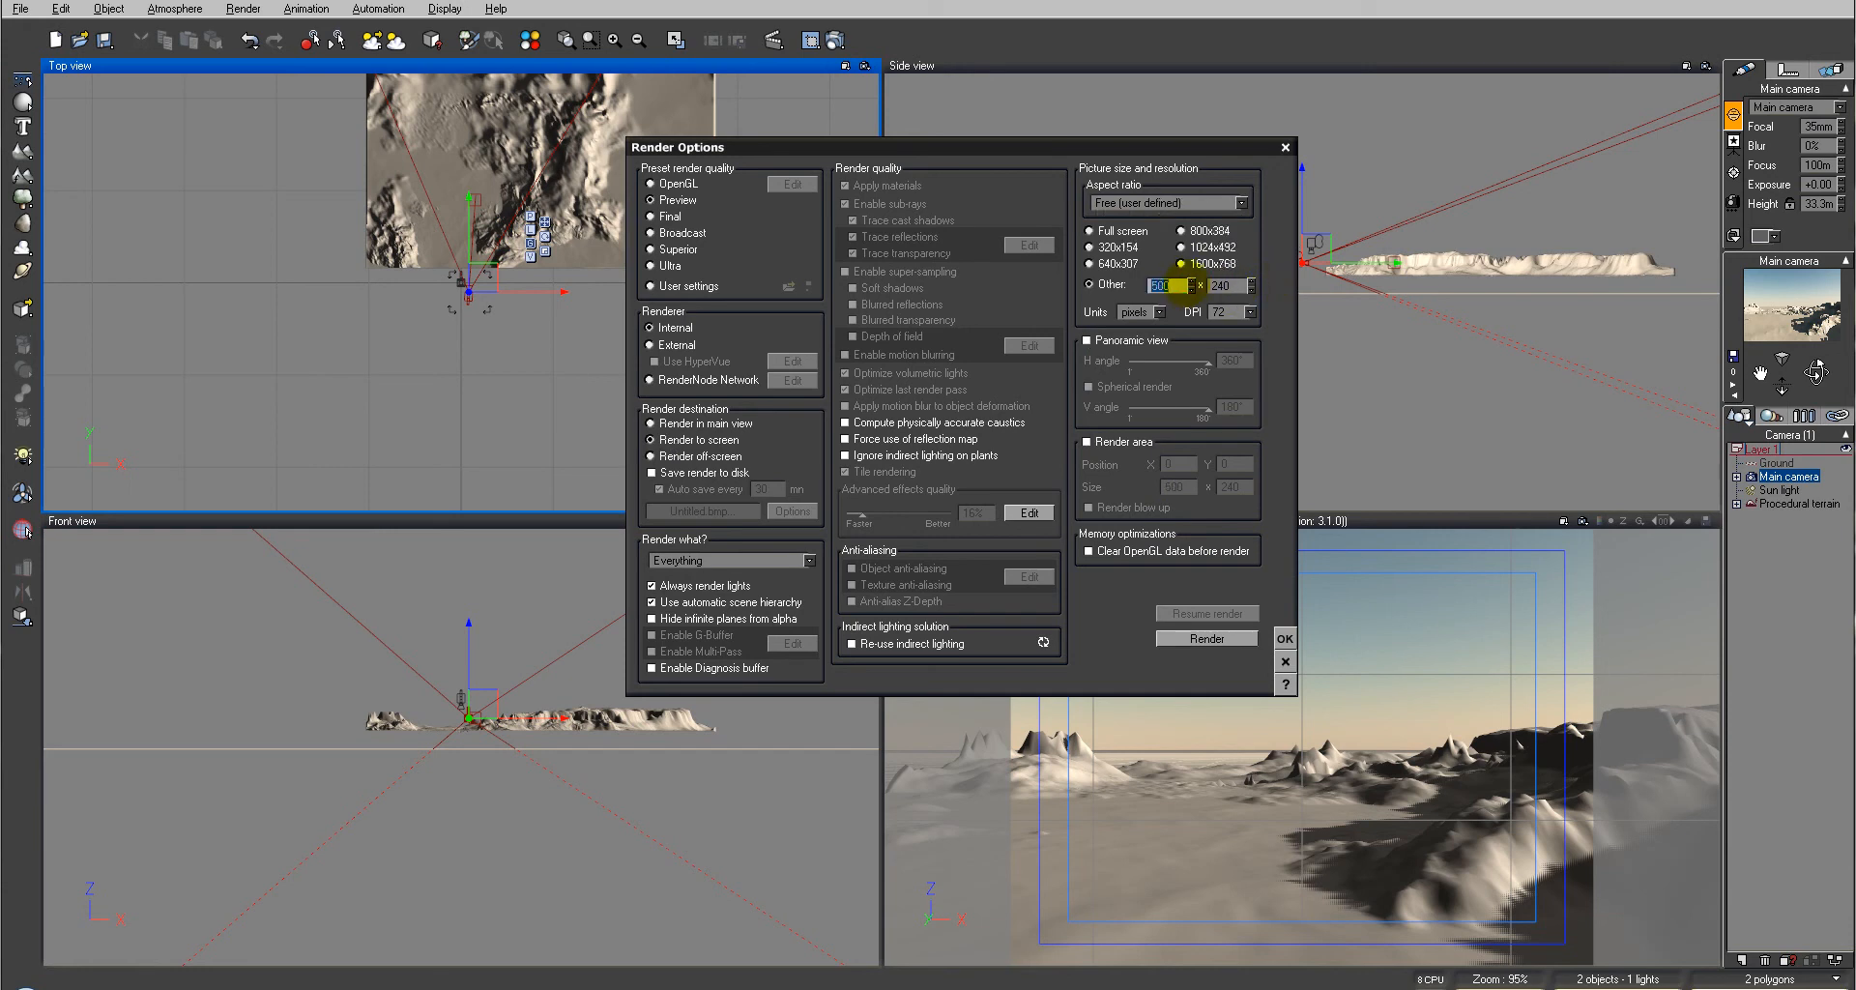
left_click(1285, 636)
Move the main camera back from the terrain at a height of about 34.3 m and fine-tune its viewing angle
left_click_drag(1309, 248, 1311, 245)
left_click(1784, 309)
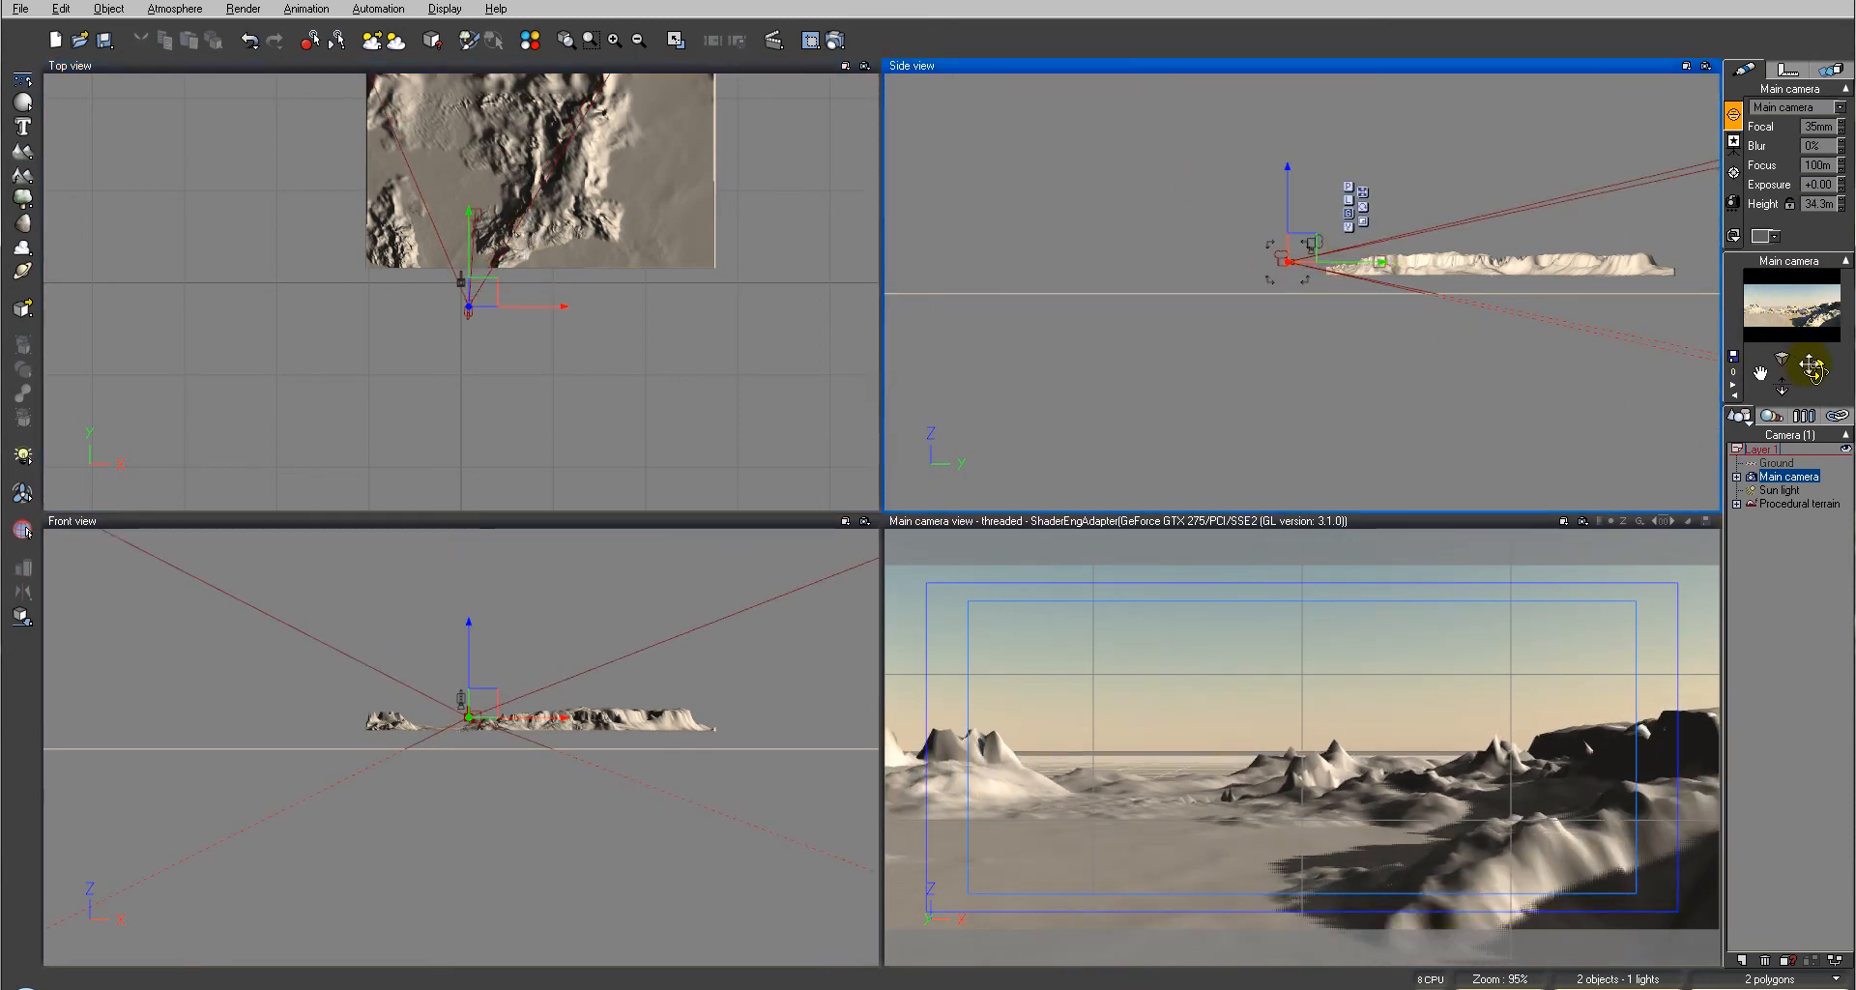
left_click_drag(1812, 366, 1812, 379)
Render the main camera view to check the untextured terrain, accept the post-render options and close the render display
left_click(834, 39)
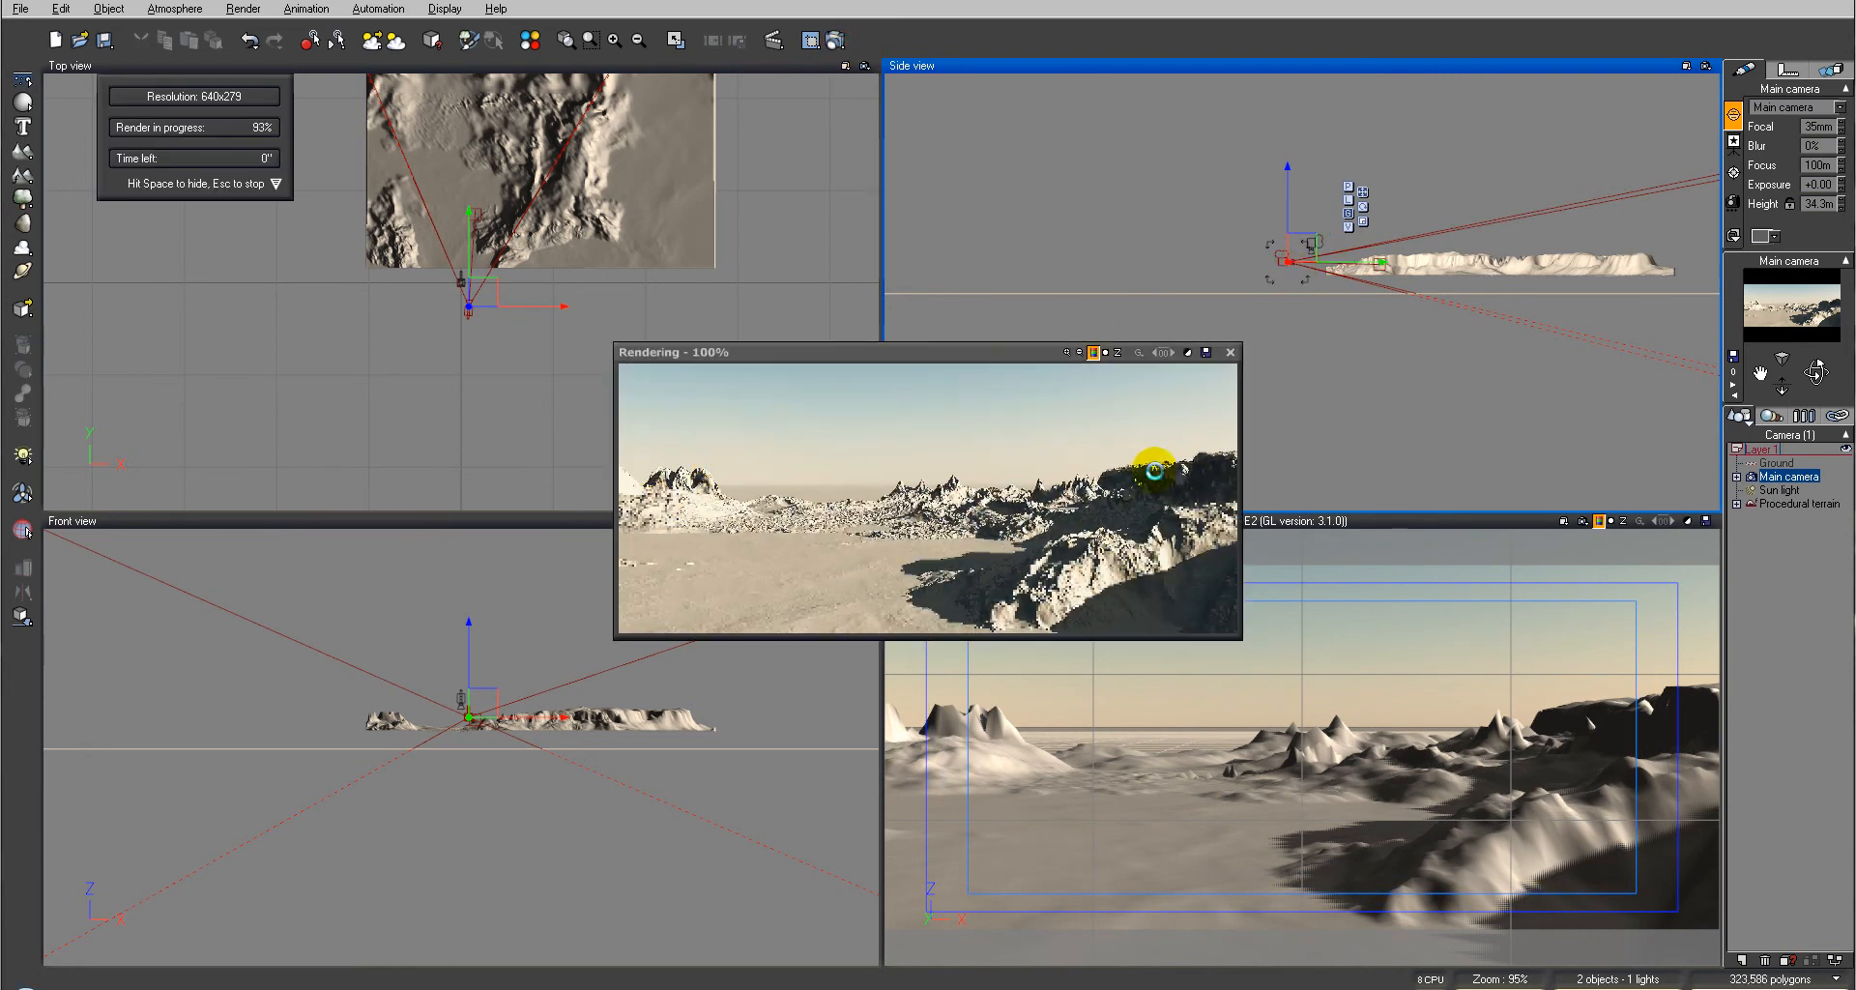
left_click(1625, 484)
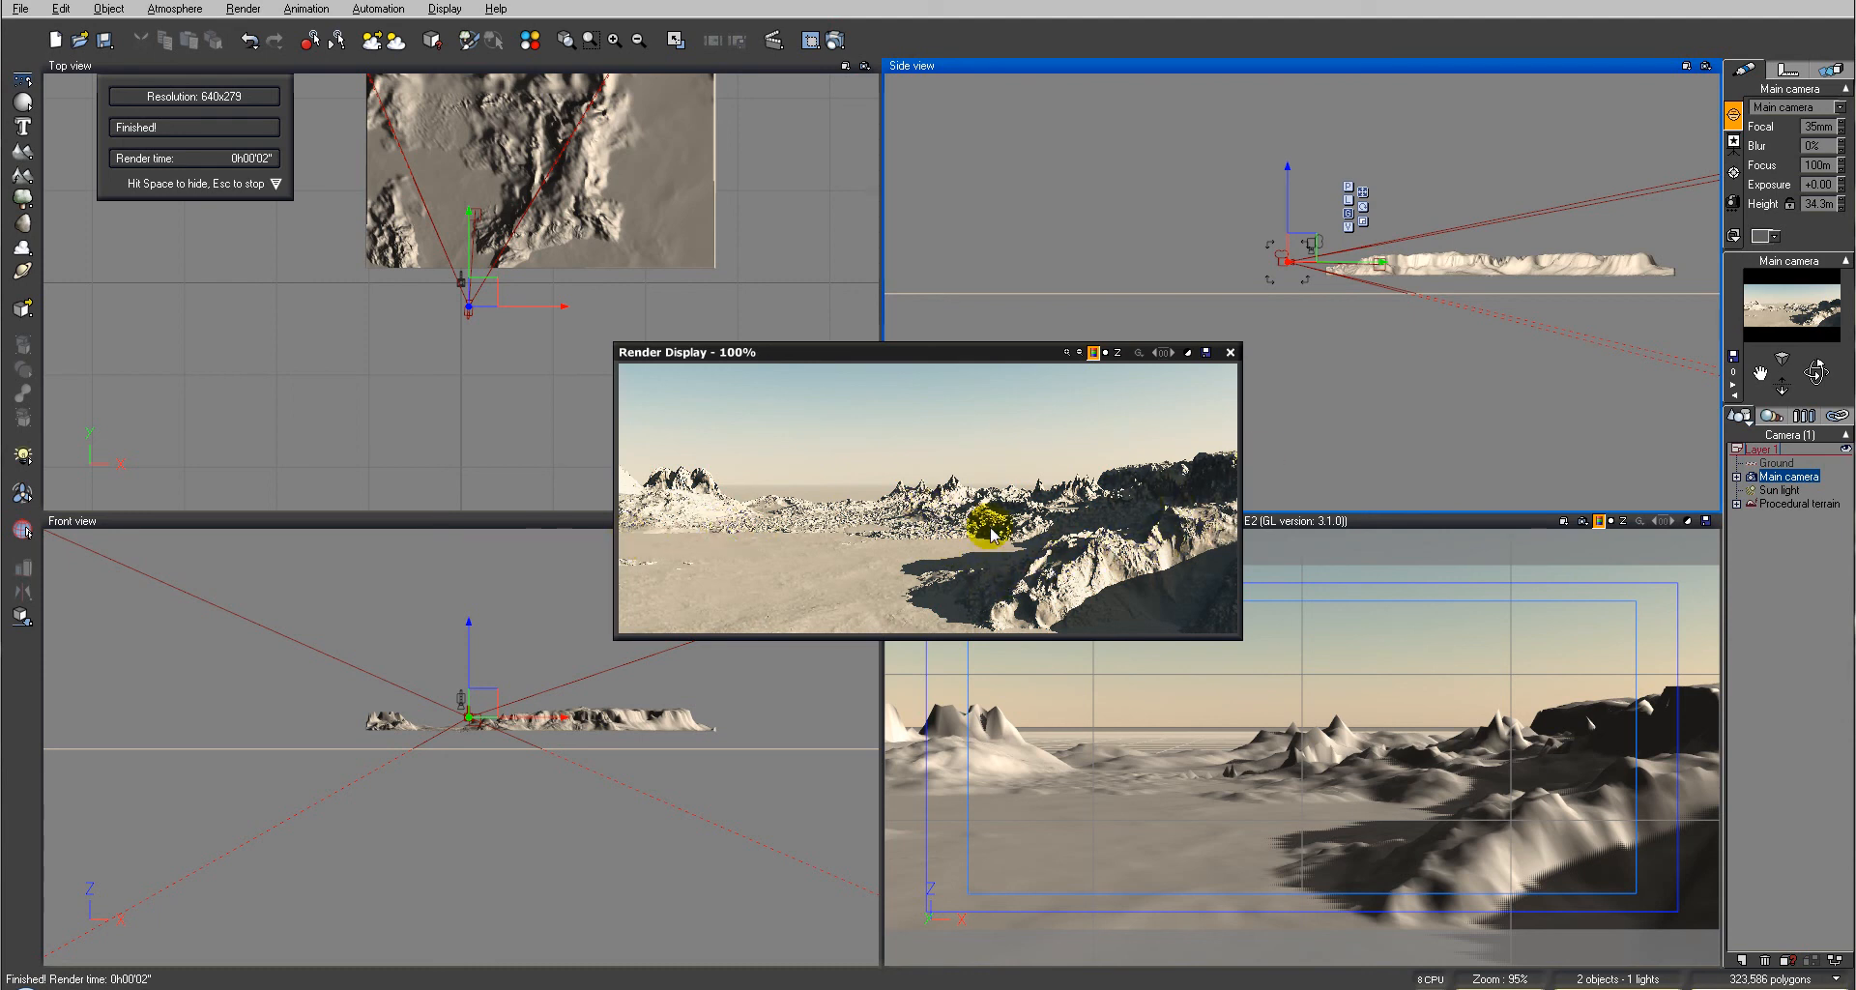
left_click(1229, 353)
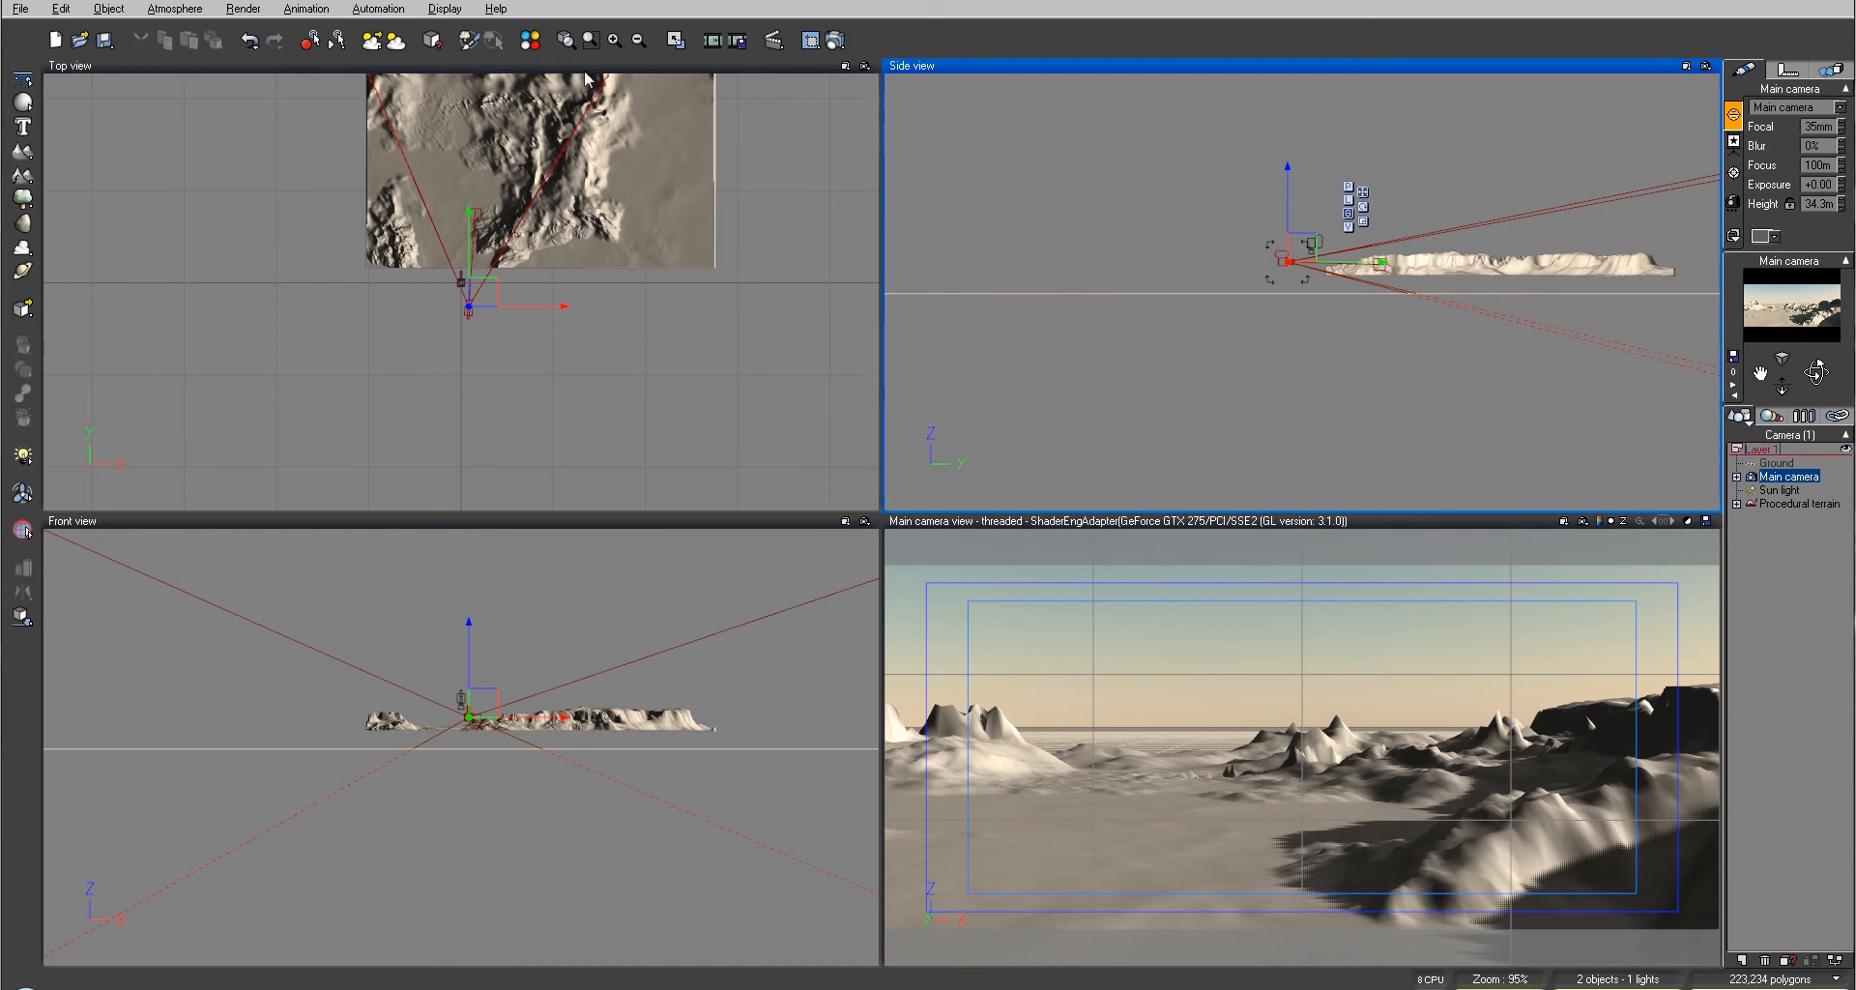
Assign the Sand material from the Rocks collection to the procedural terrain
left_click(1800, 504)
double_click(1796, 162)
left_click_drag(920, 244, 935, 163)
left_click(685, 336)
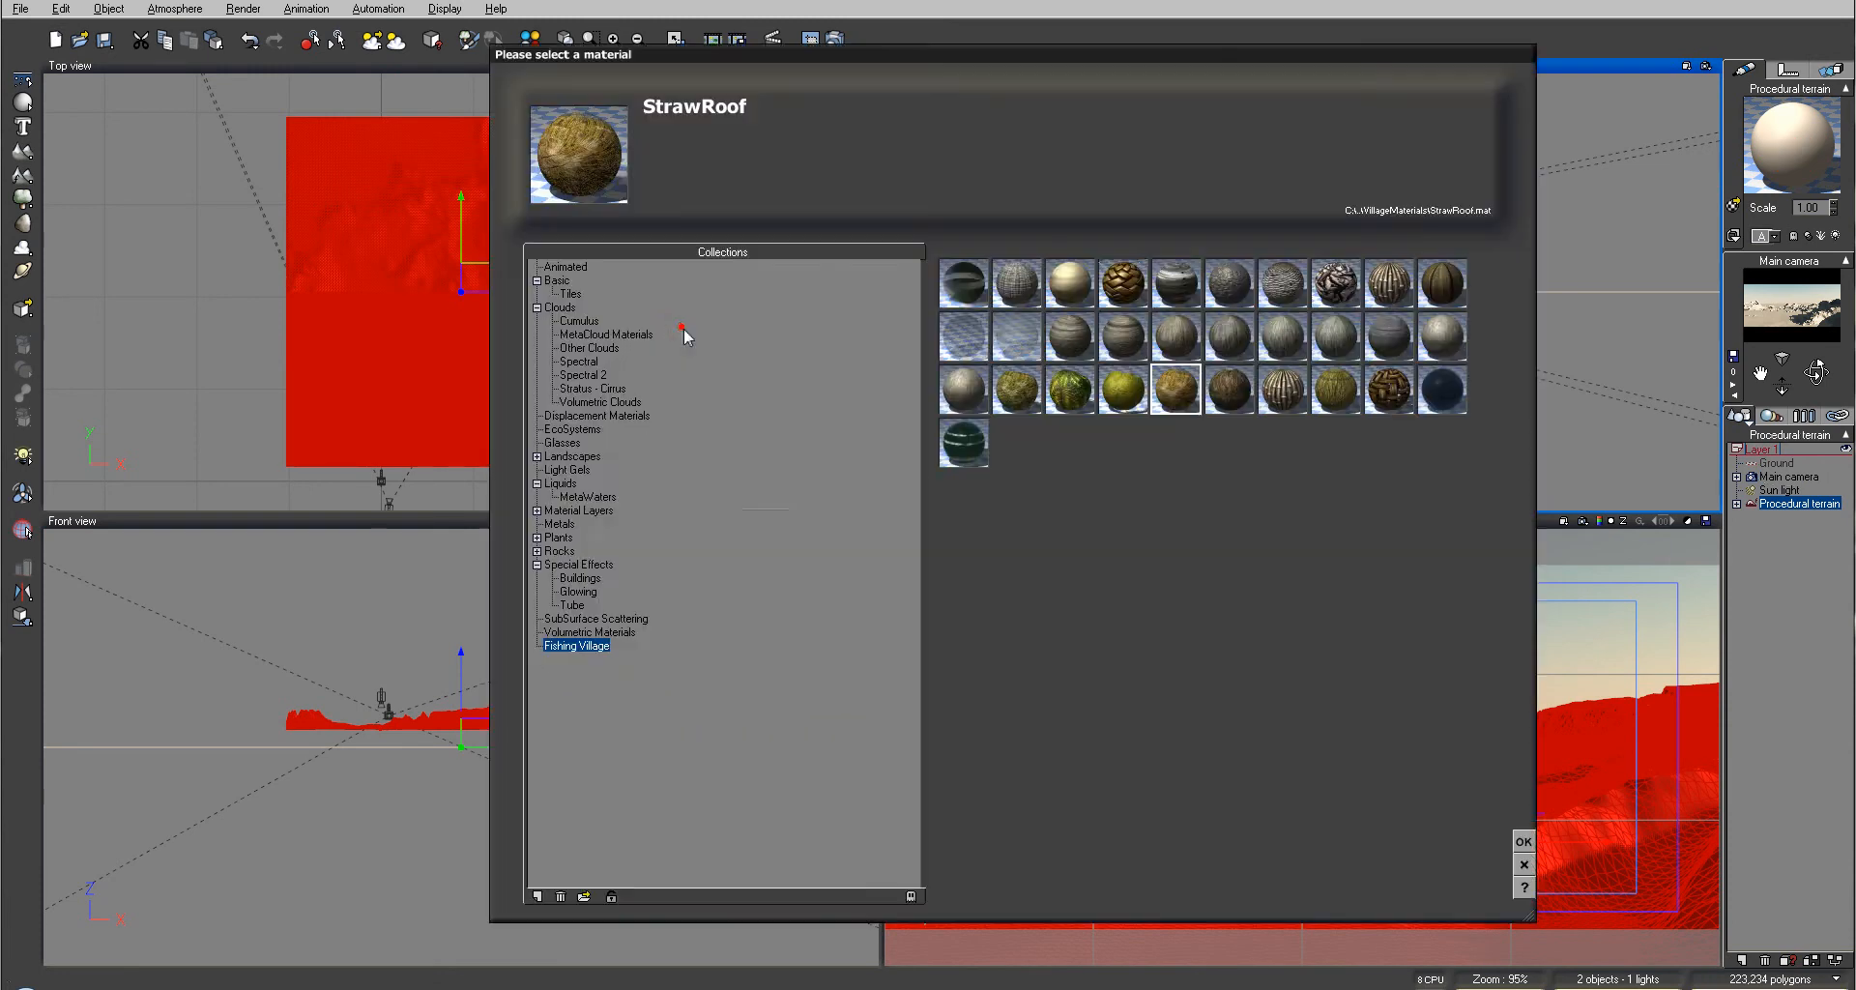
left_click(570, 457)
left_click(1069, 548)
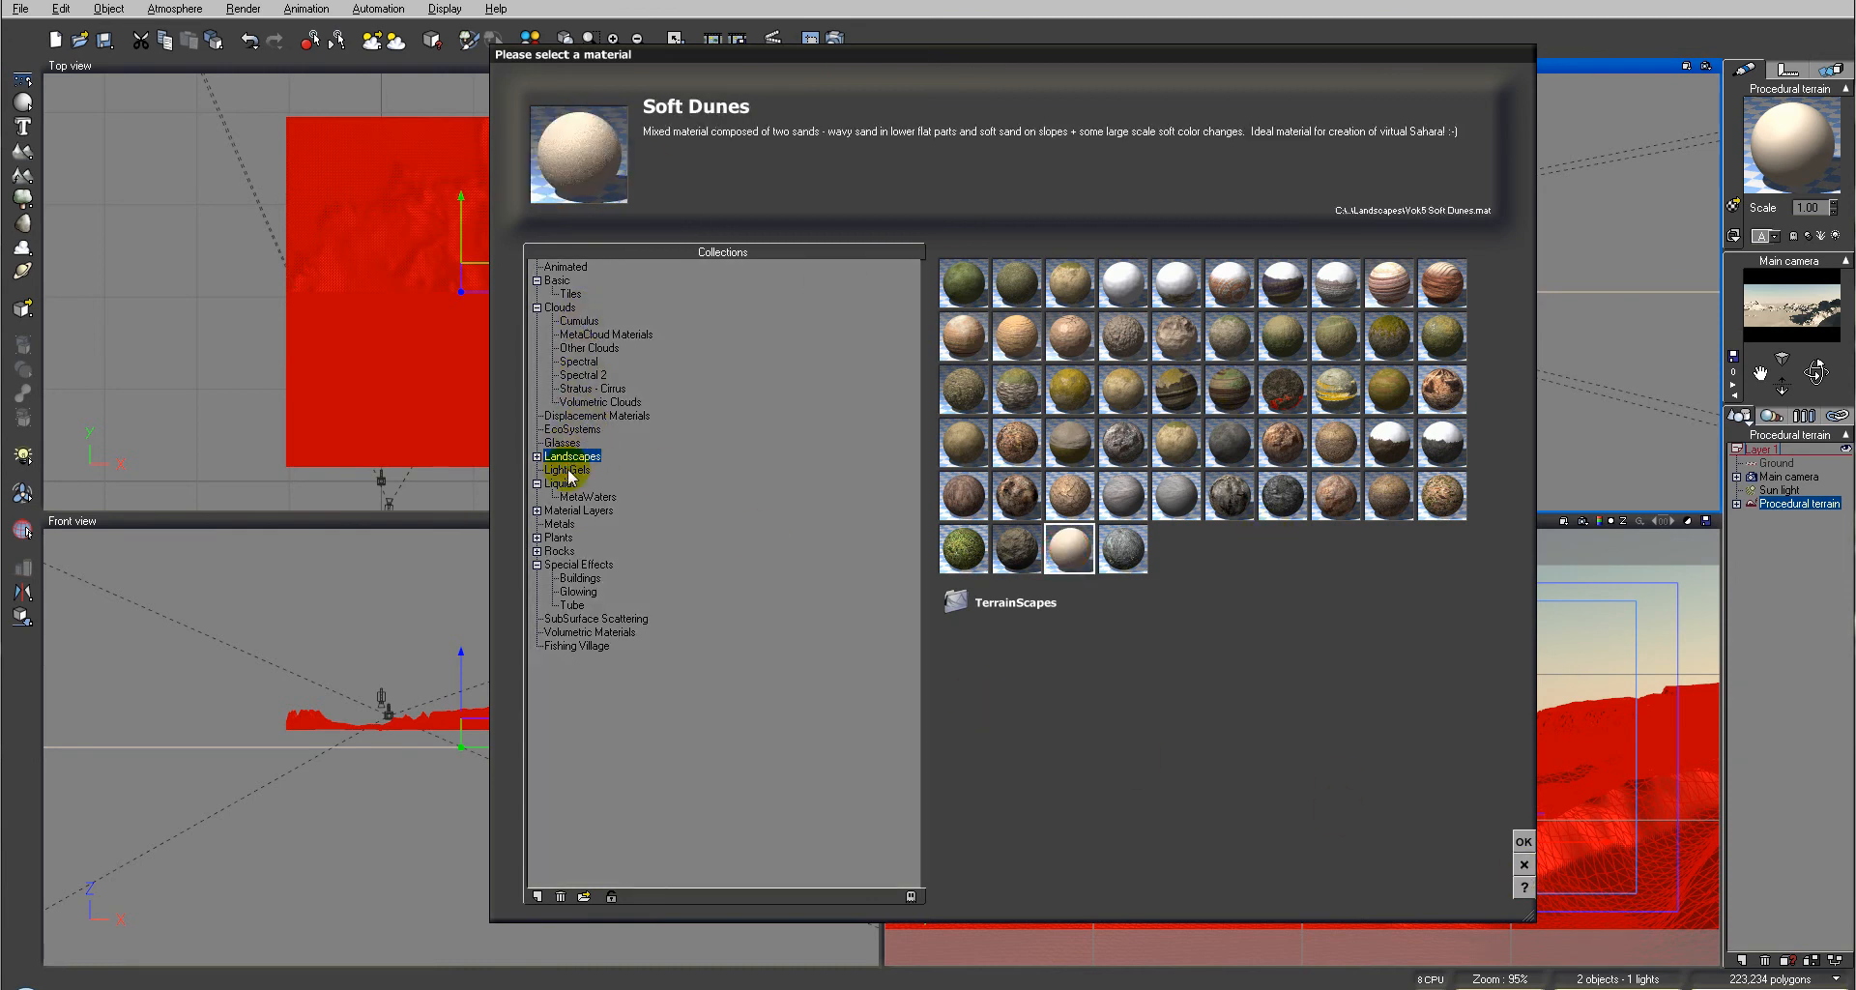
left_click(564, 551)
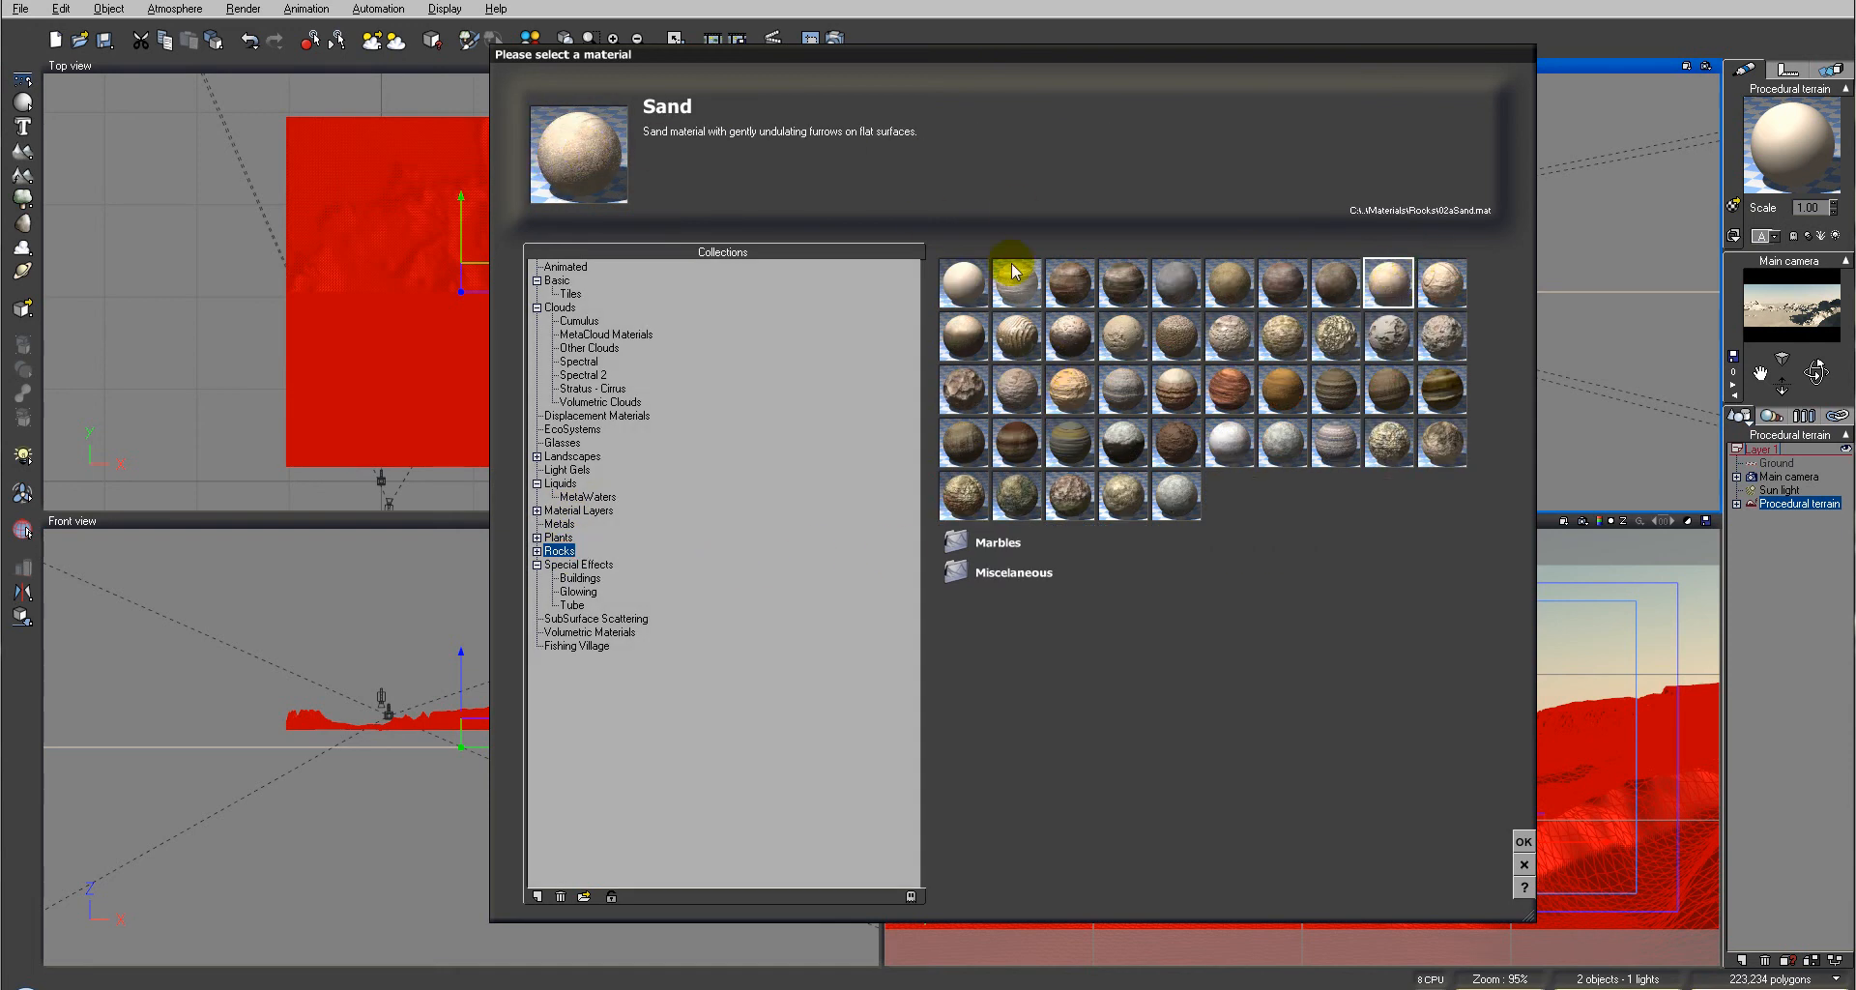
left_click(1533, 841)
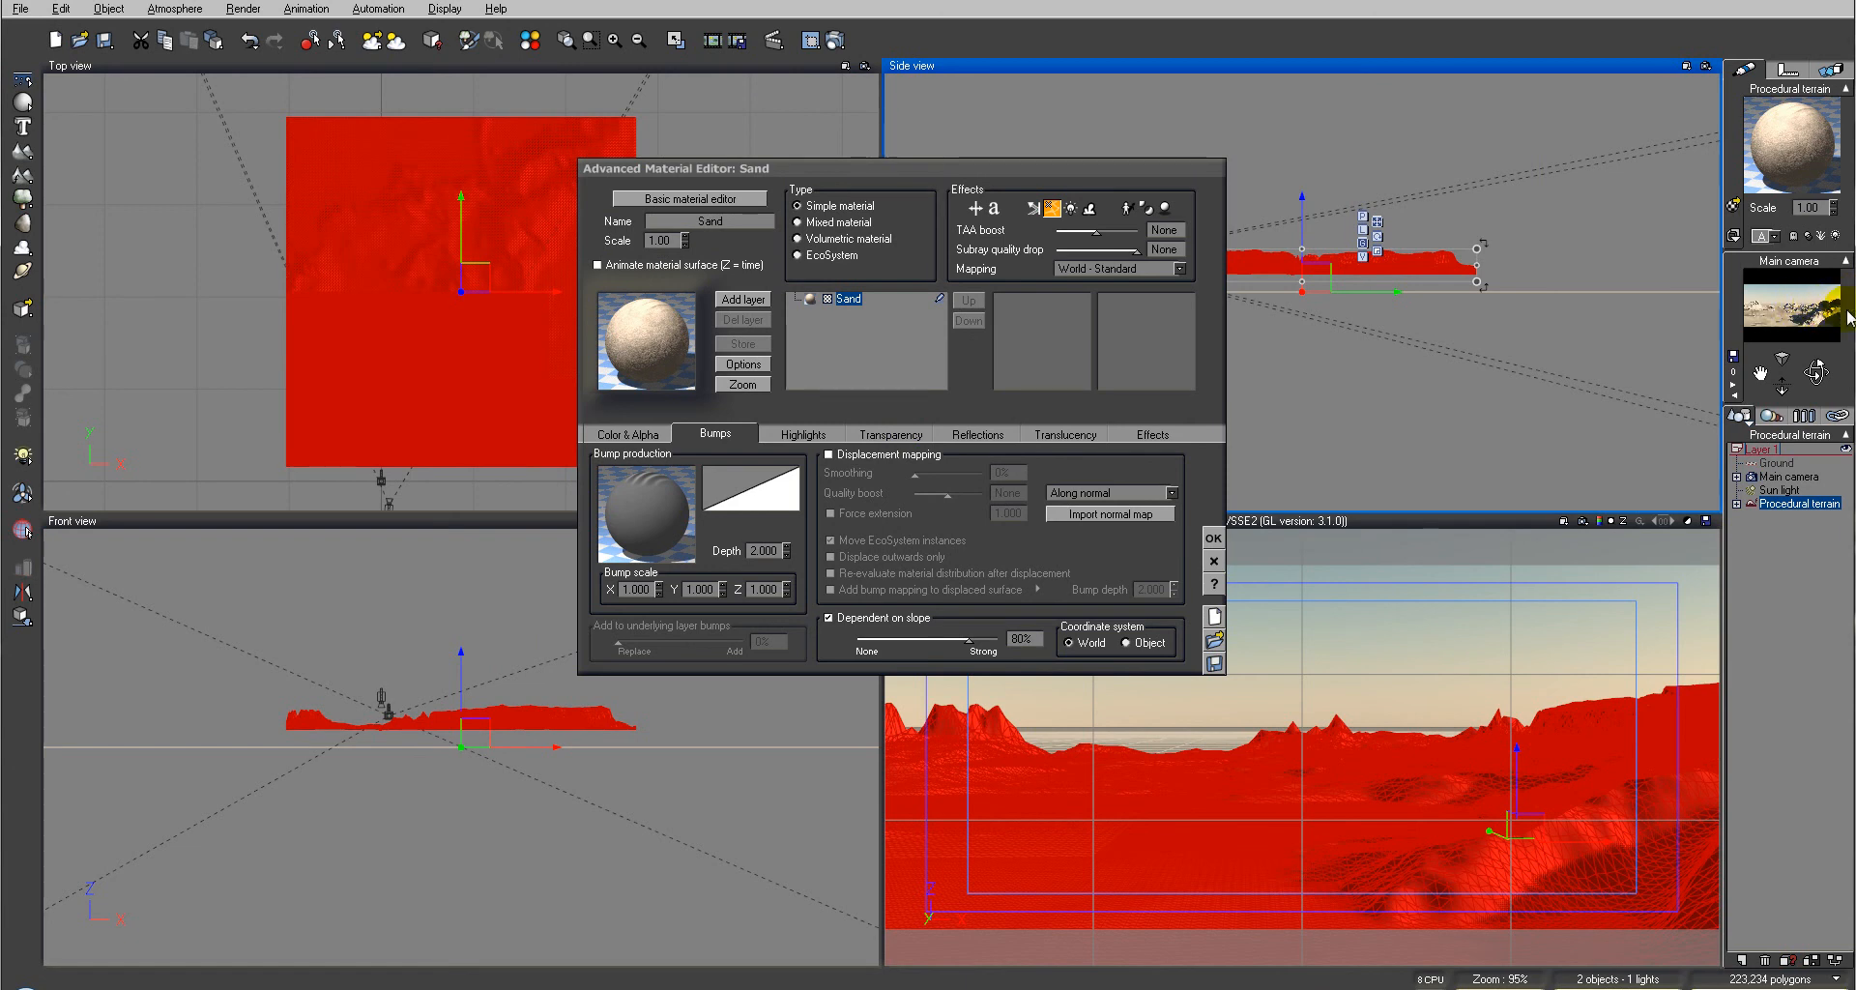
Add the Grass material from the Landscapes collection as a layer above Sand
left_click(742, 299)
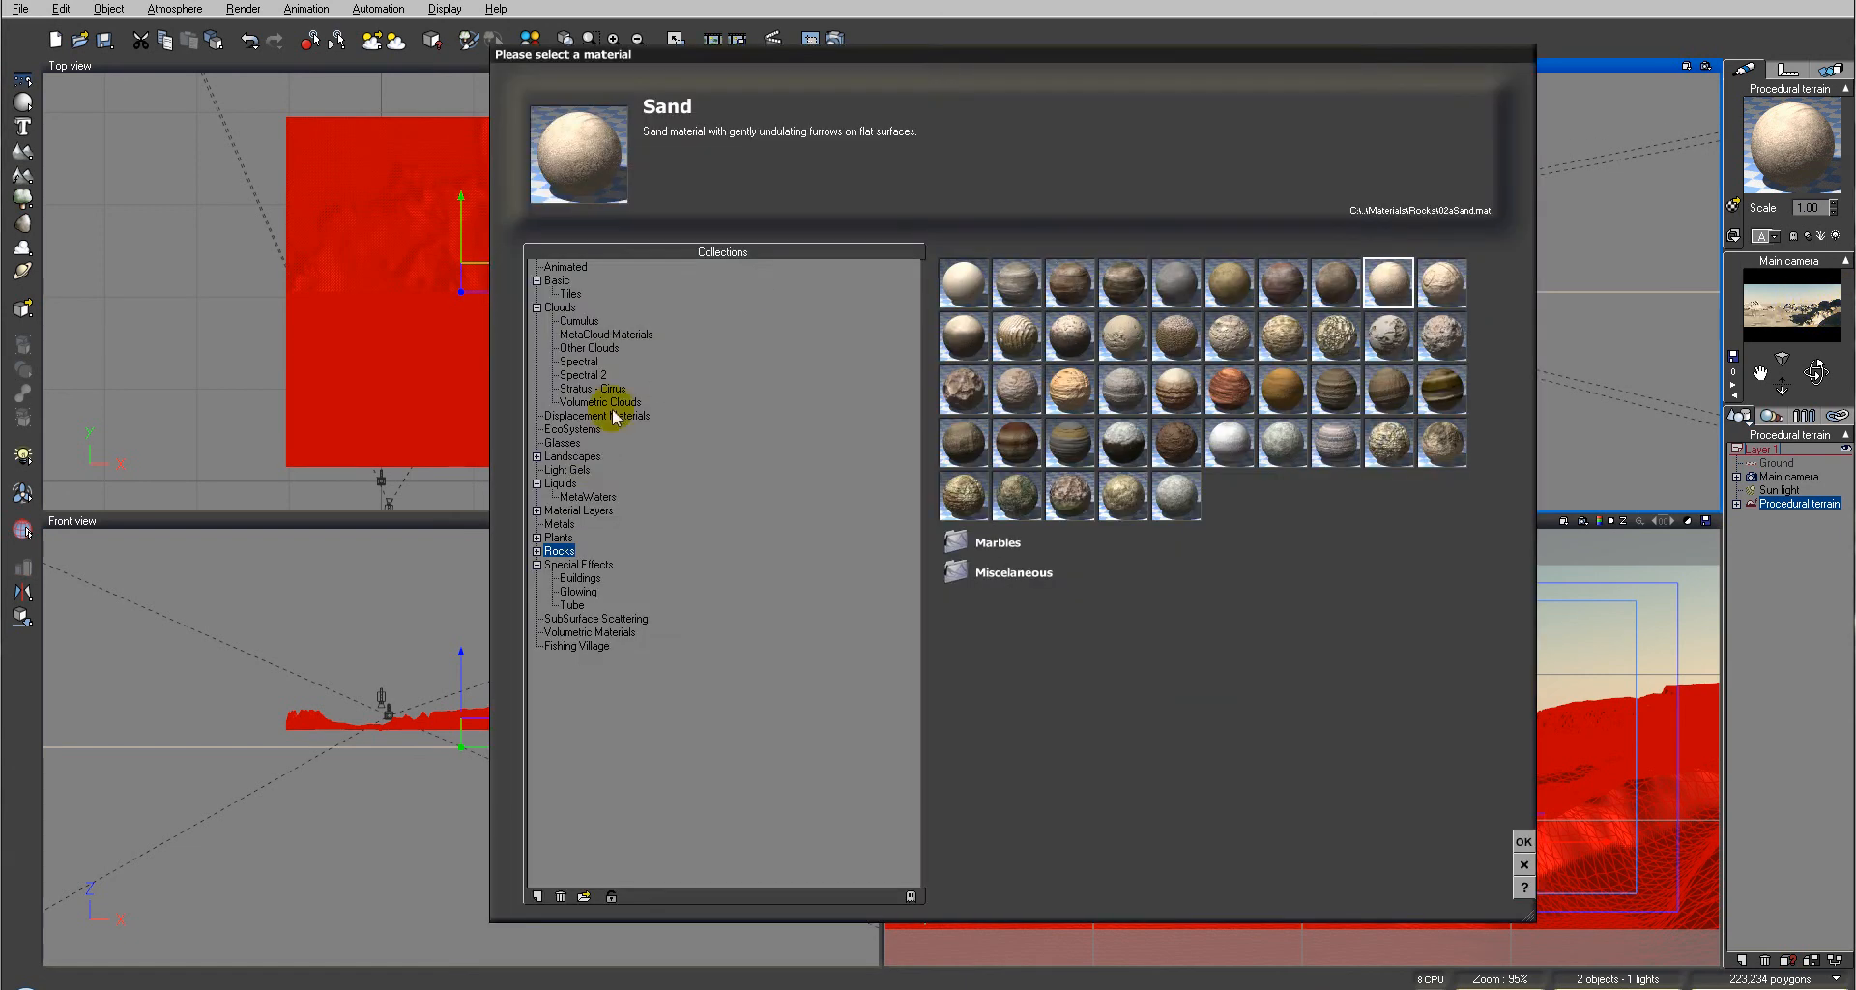
left_click(572, 457)
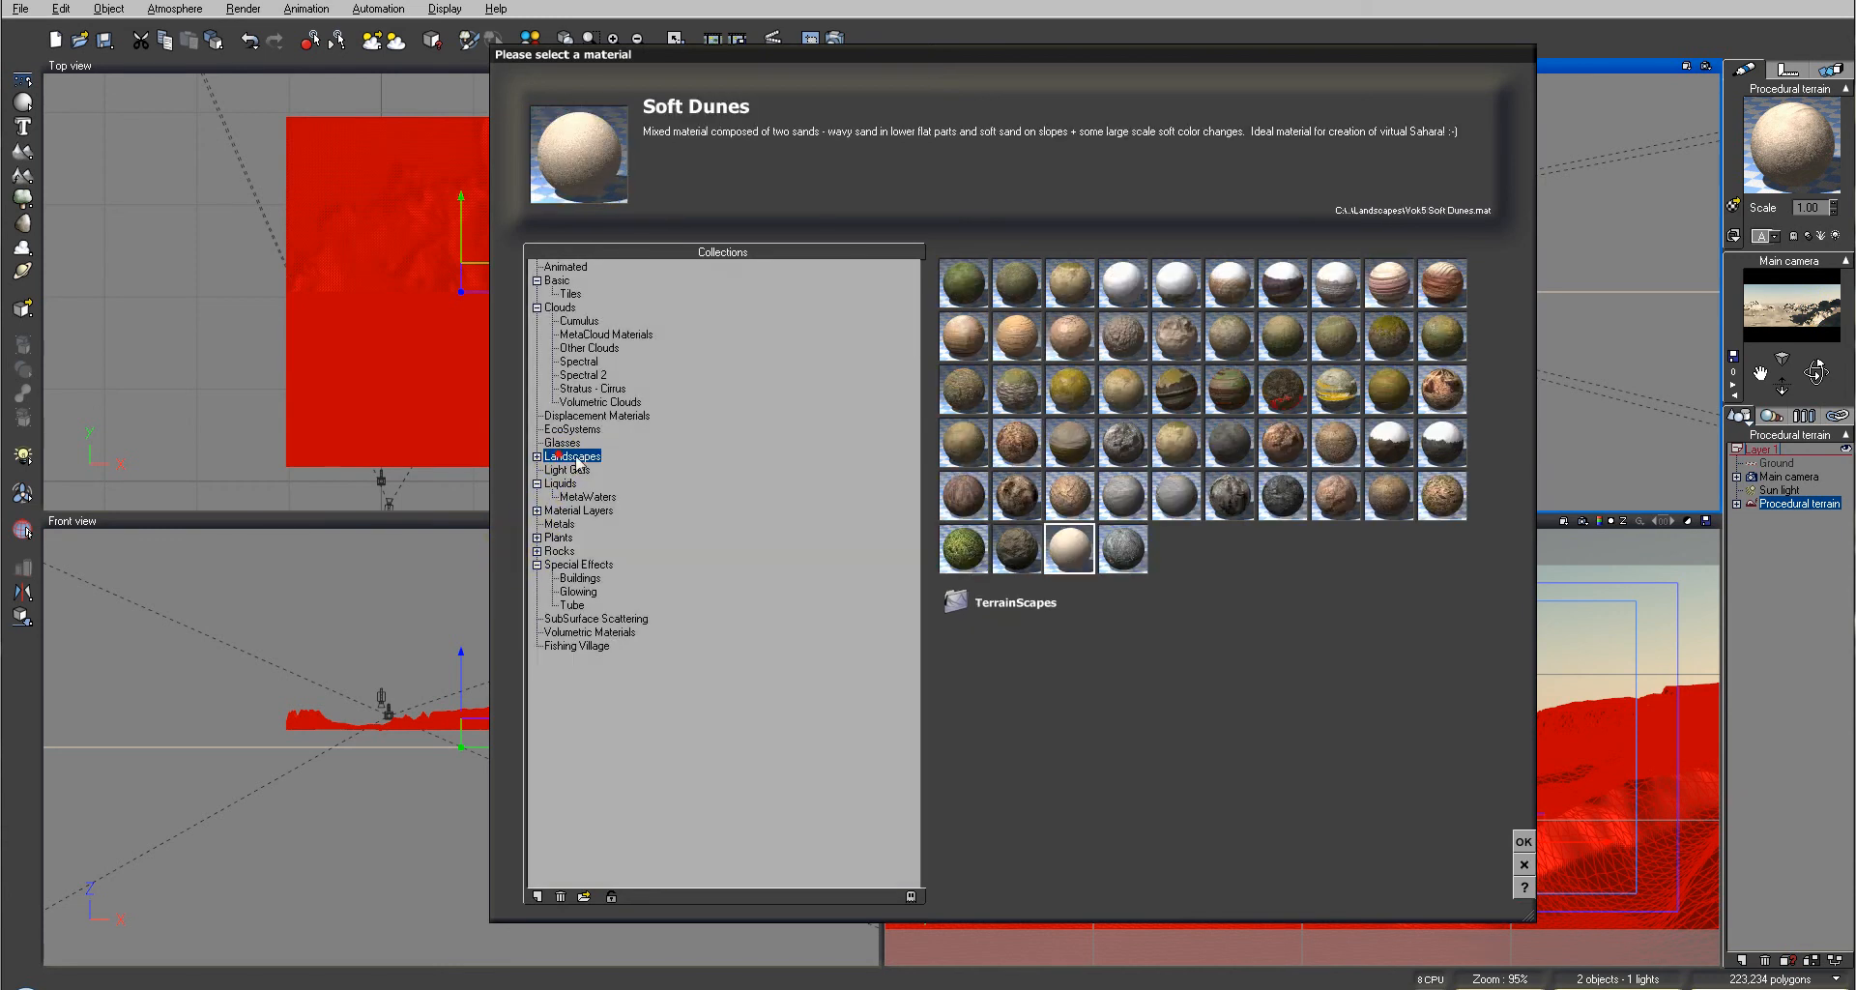
left_click(962, 282)
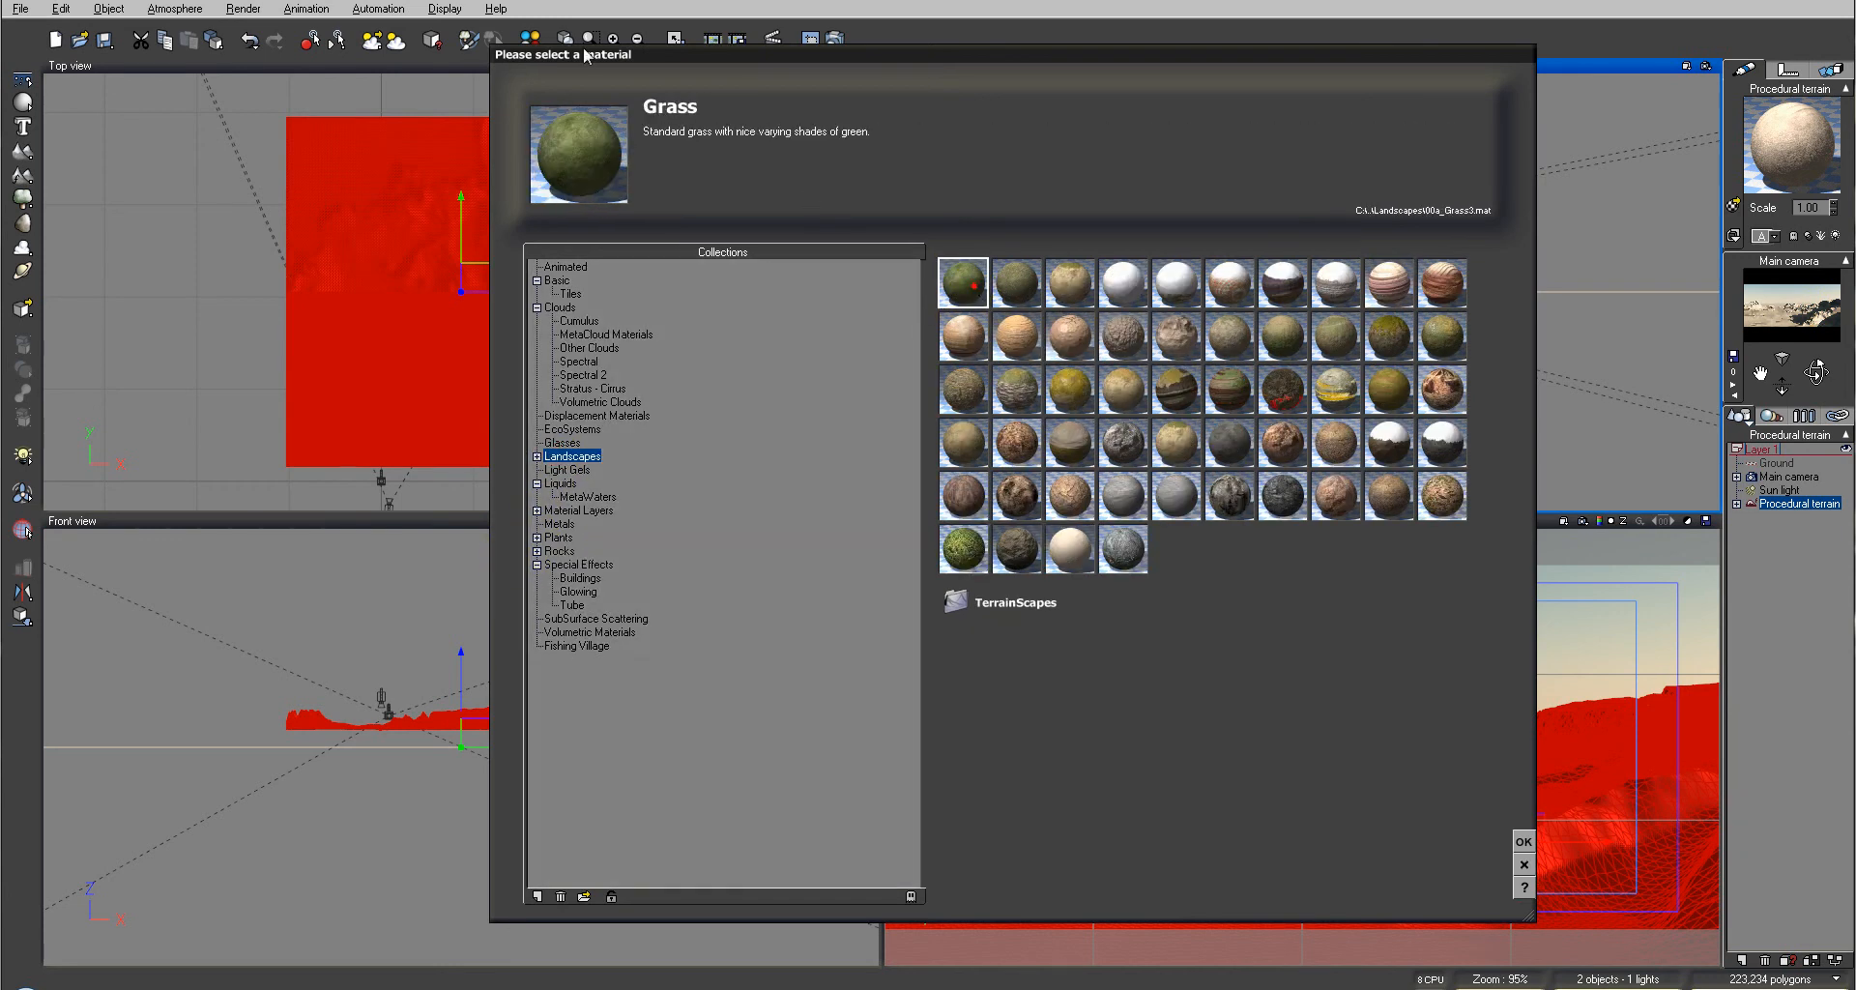
left_click(1524, 841)
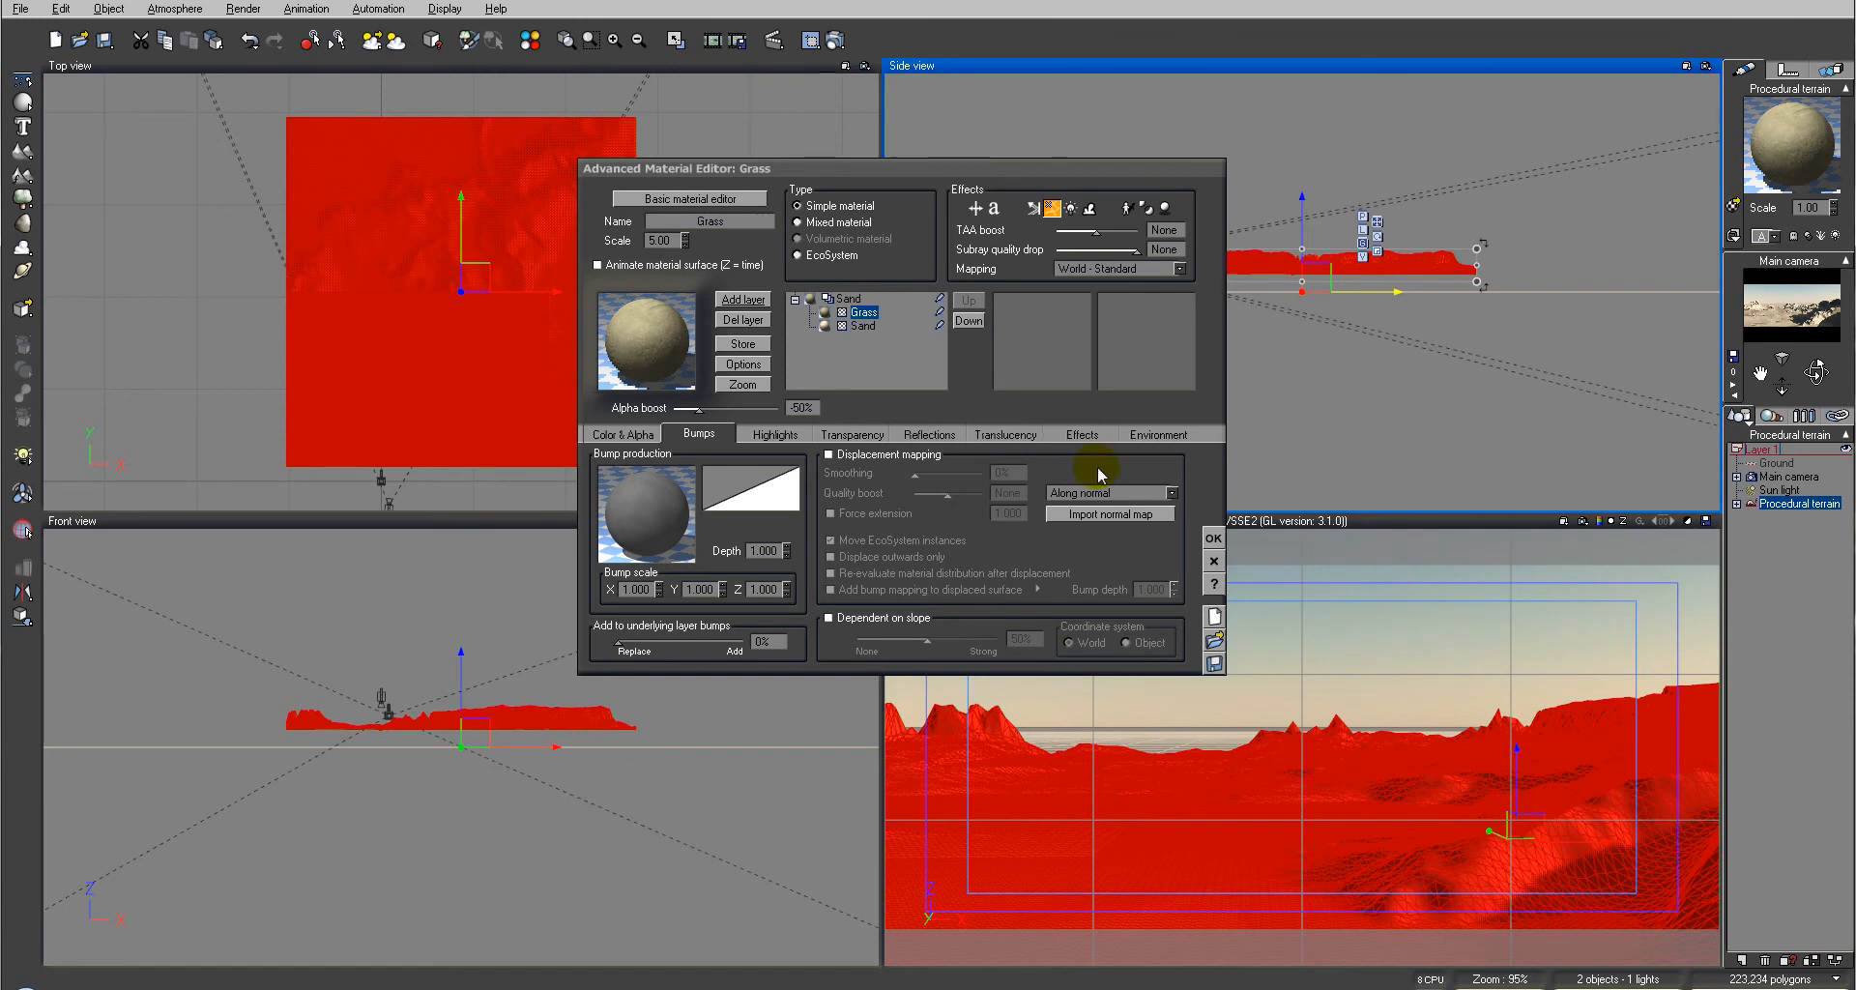
Show the Grass layer's environment constraints, move the material editor aside and enlarge the main camera preview
left_click(1158, 435)
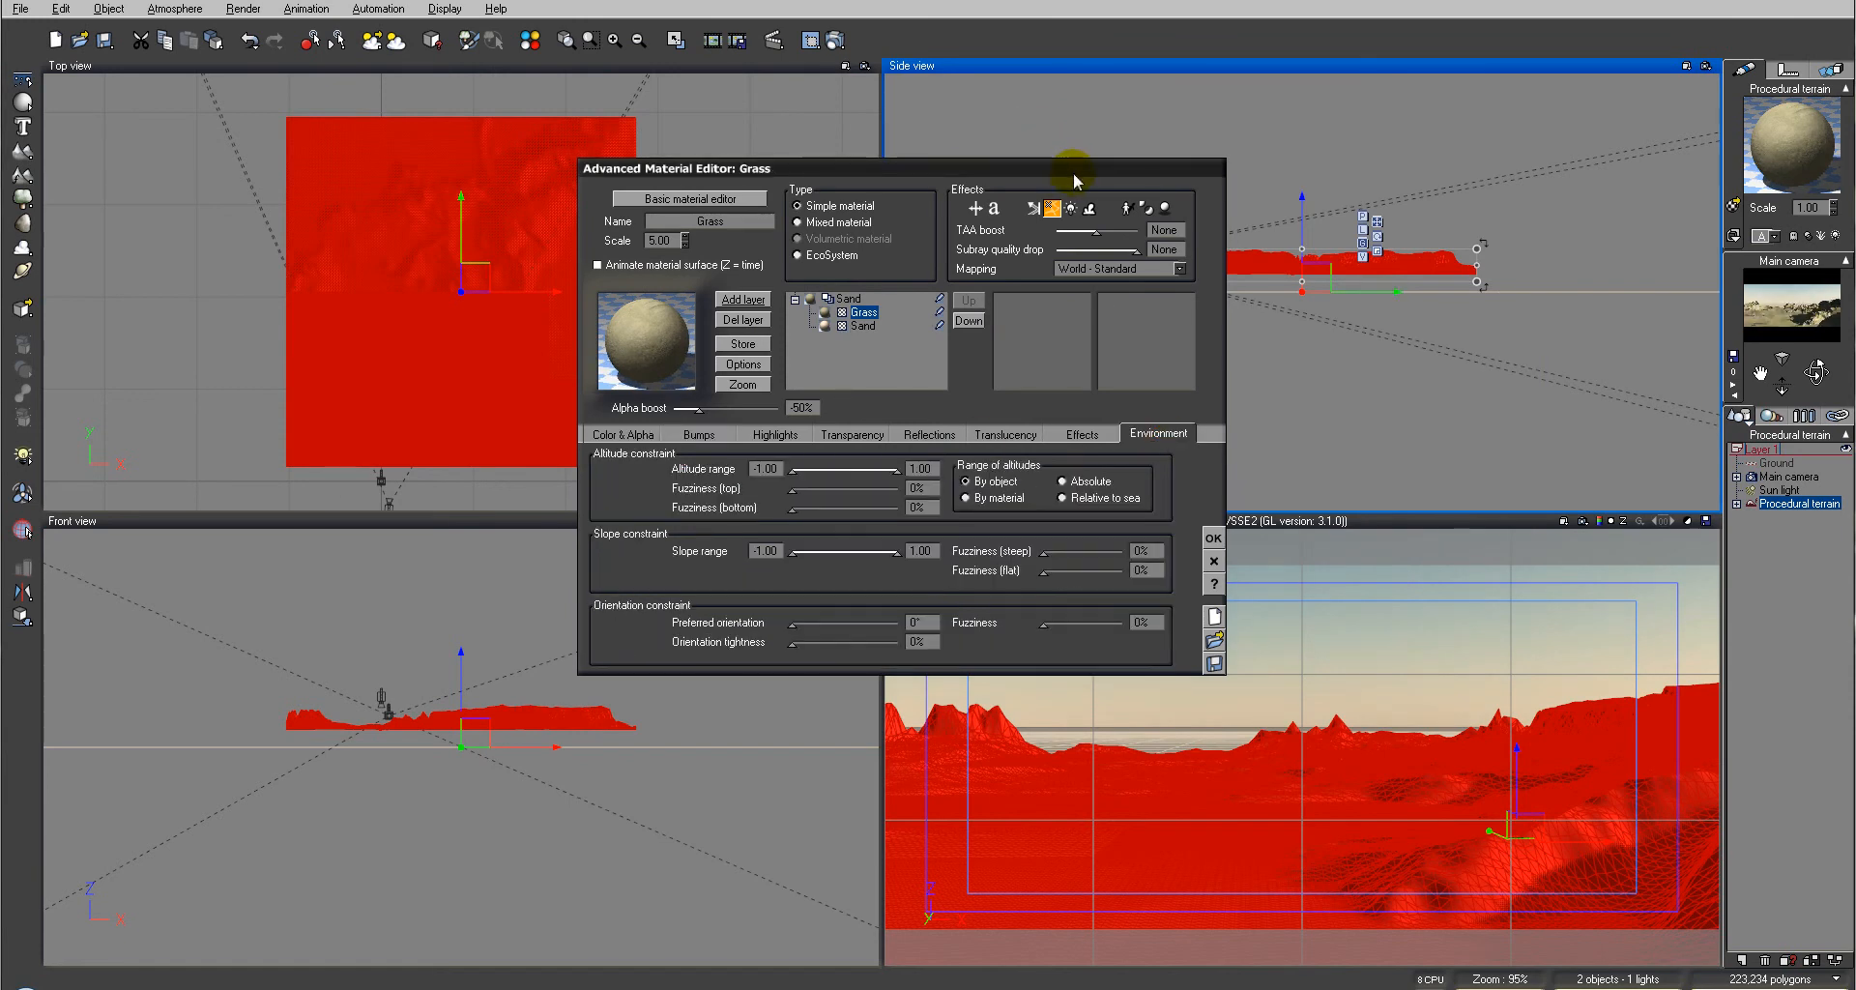
left_click_drag(1073, 174, 917, 171)
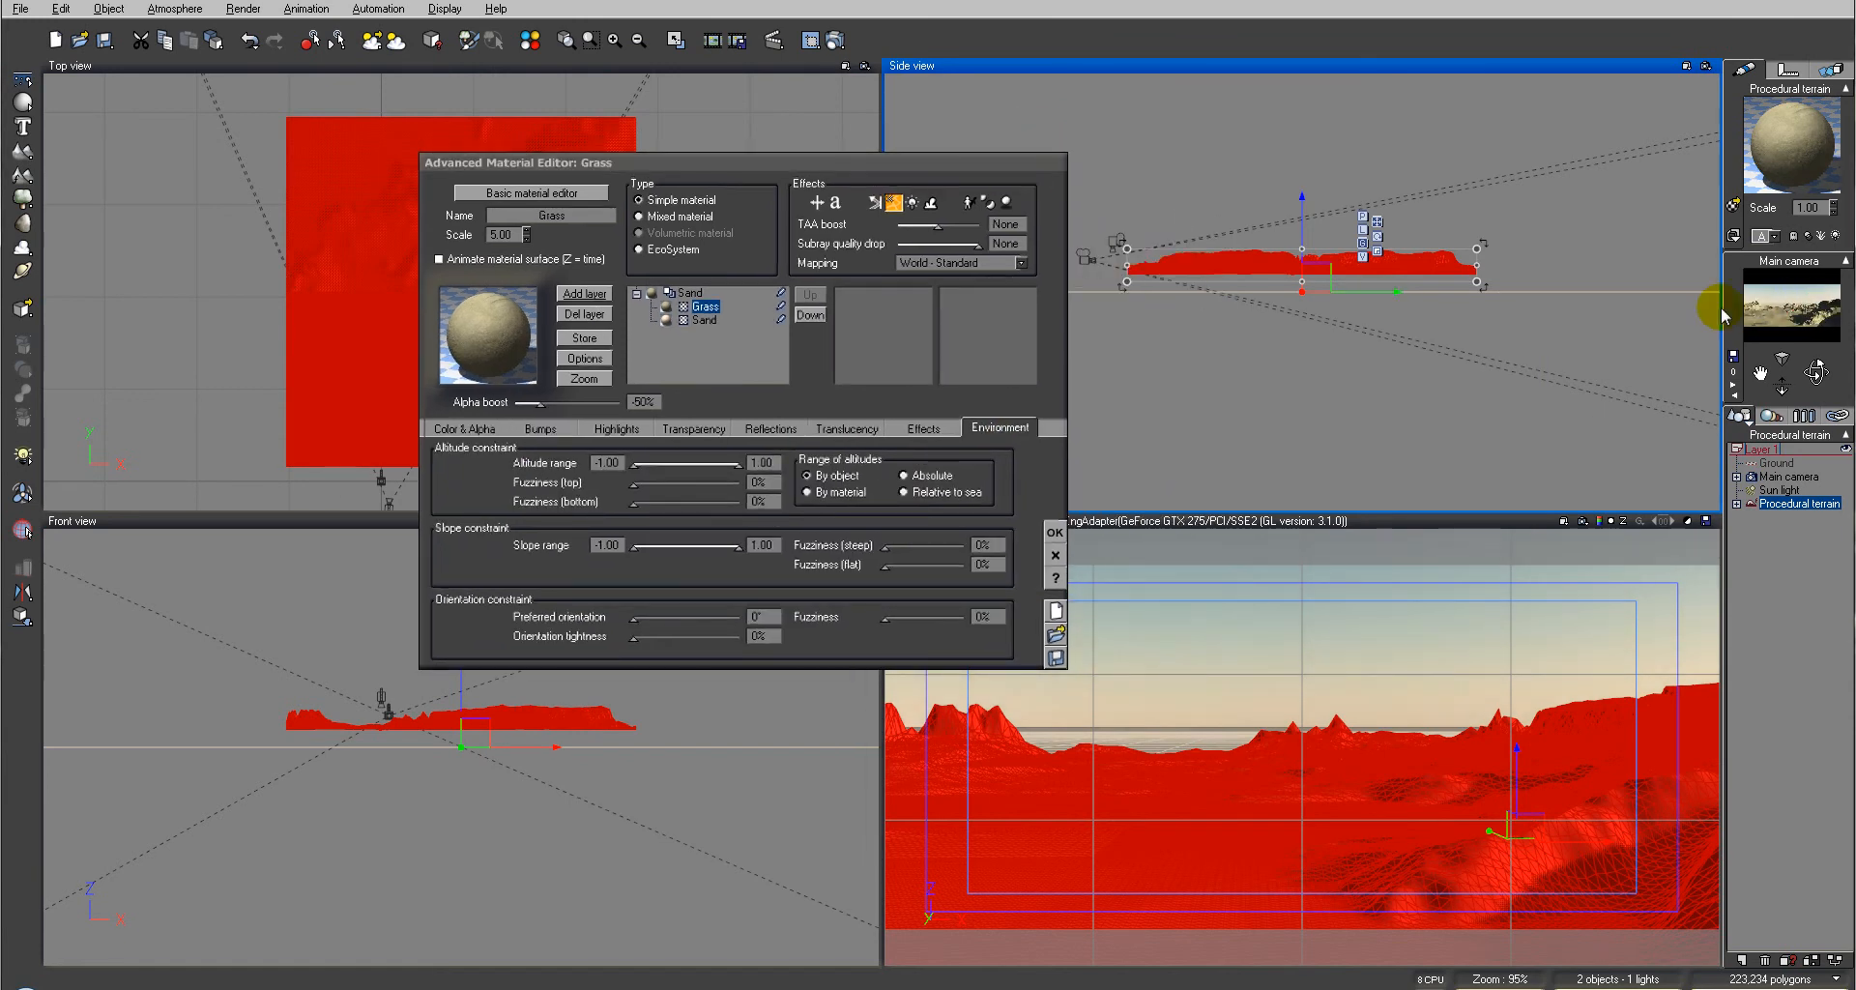
left_click_drag(1725, 307, 1651, 310)
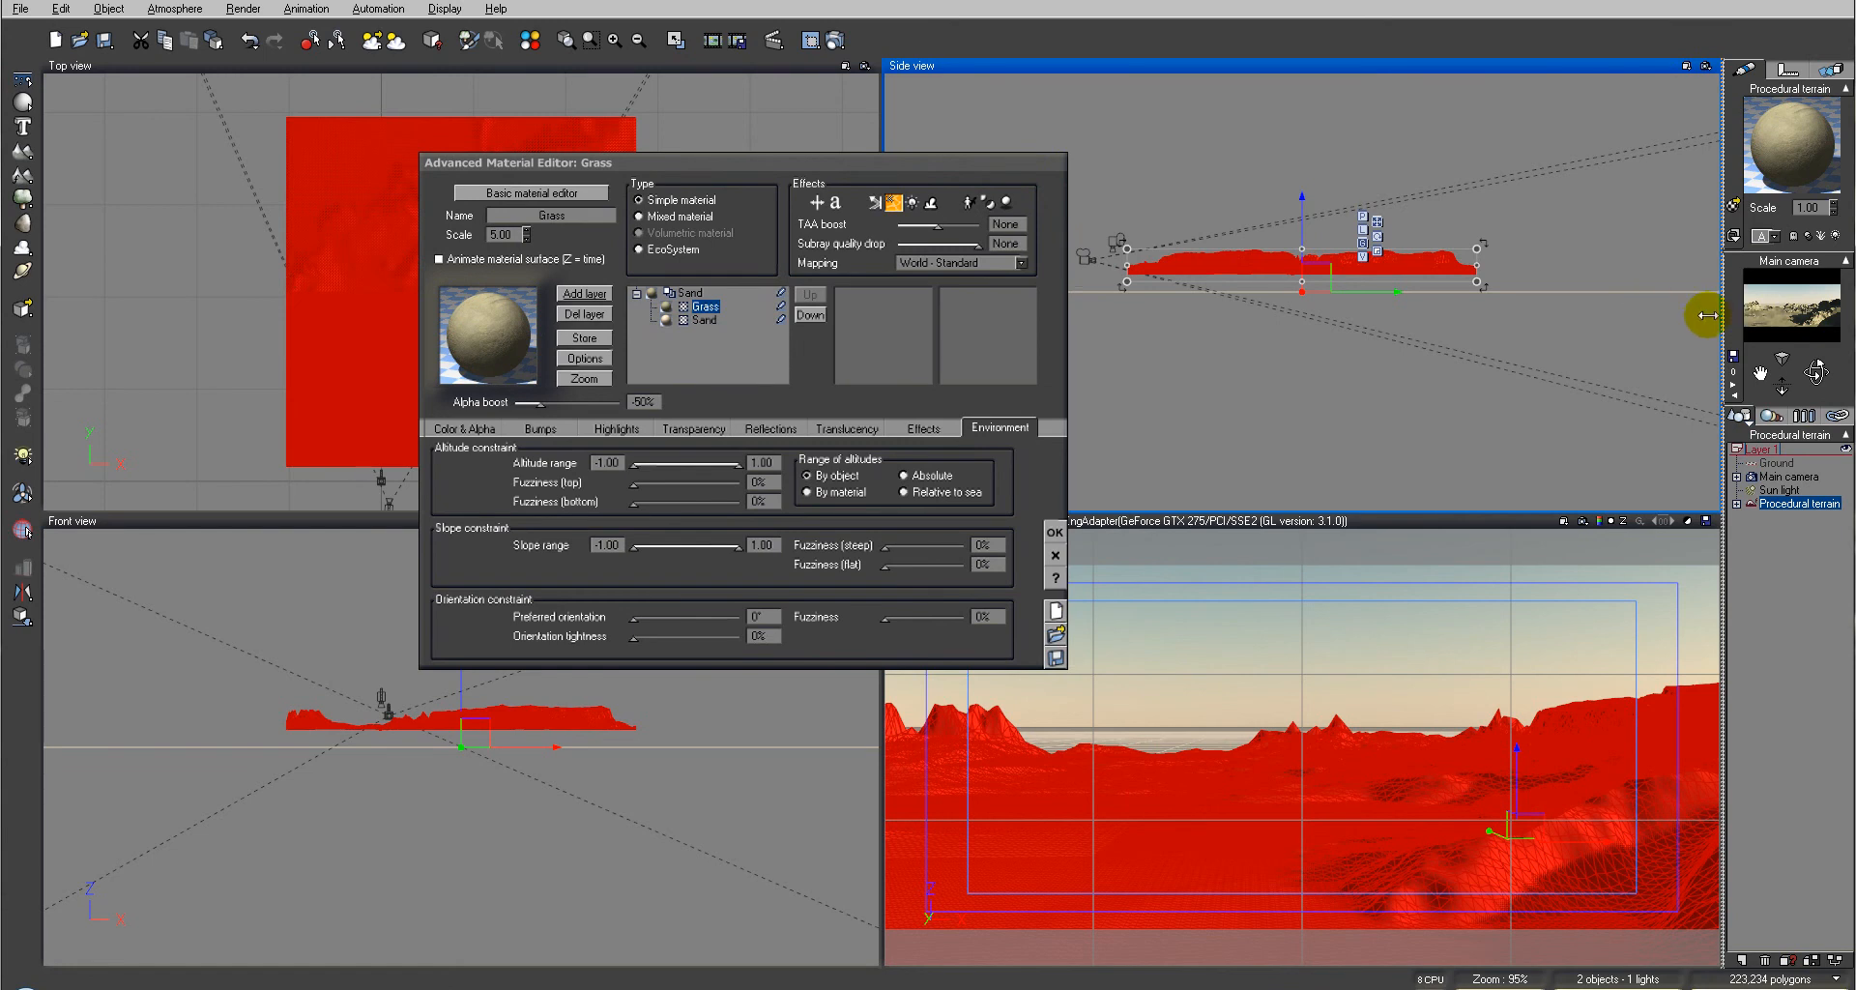
left_click_drag(1764, 348, 1841, 343)
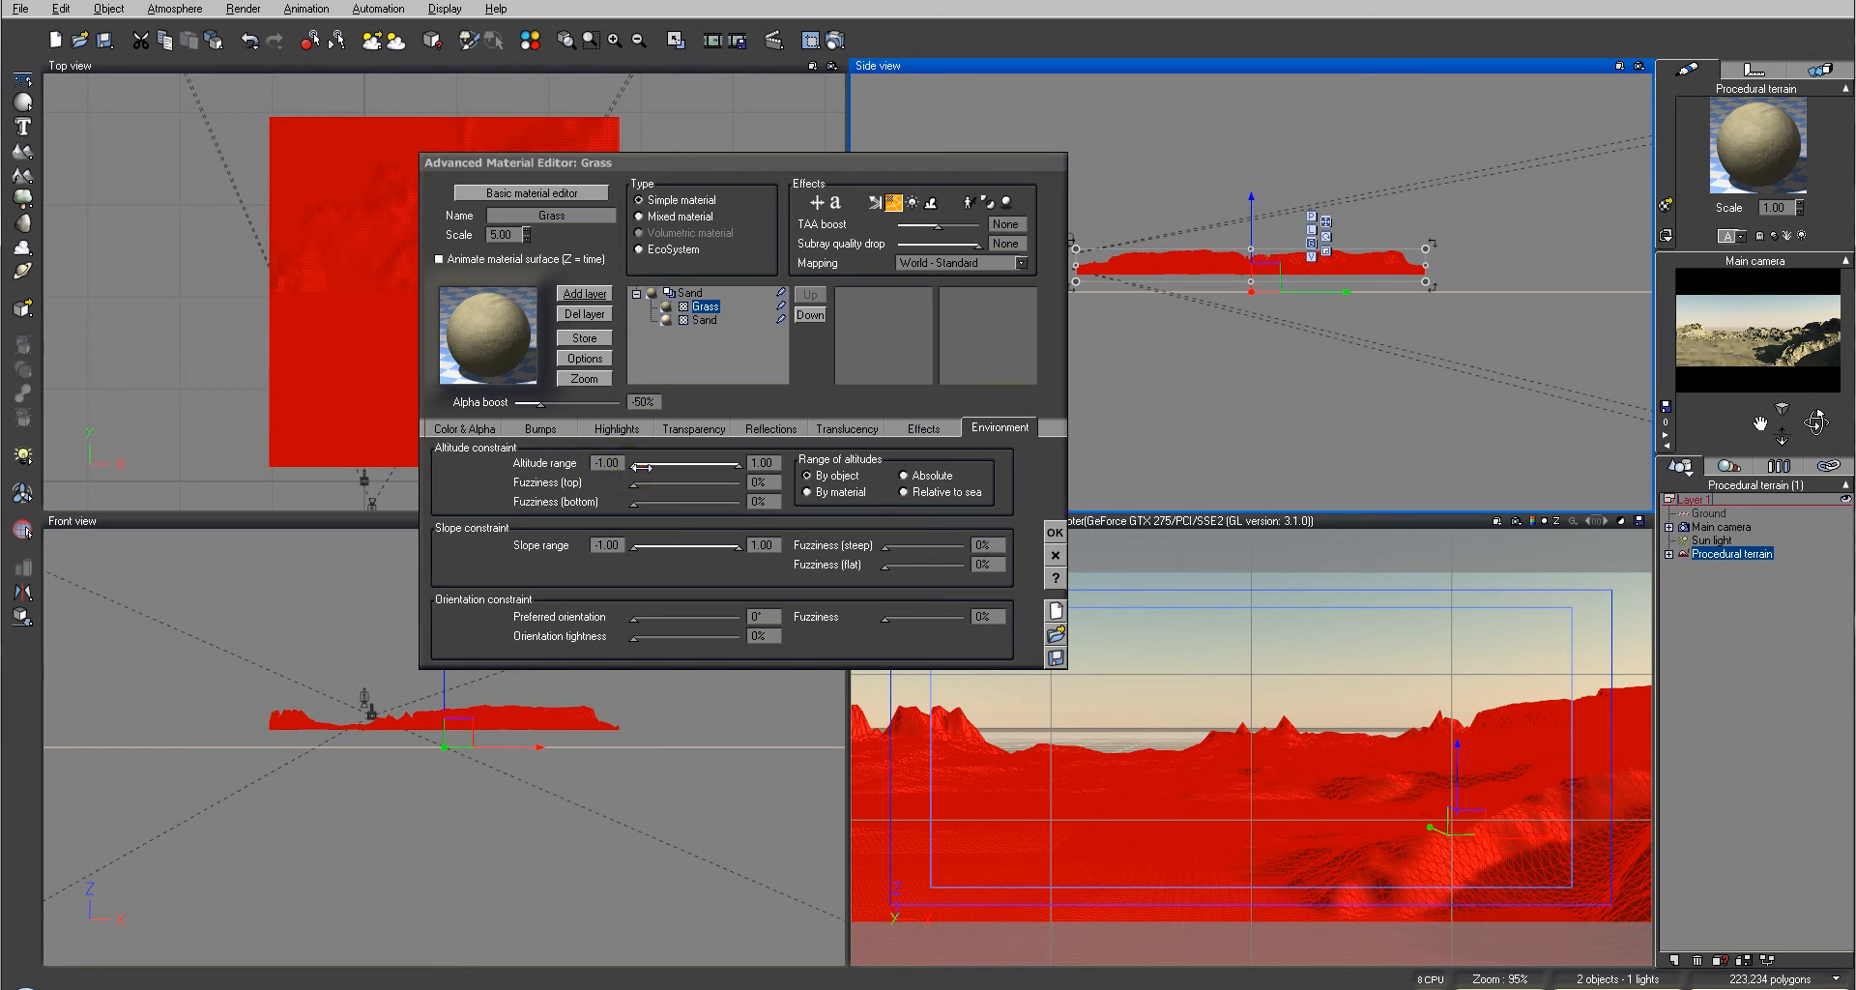
Highlight the Grass layer and limit it to altitudes from -0.20 and slopes from 0.46, with 9% bottom fuzziness
left_click_drag(641, 467, 669, 466)
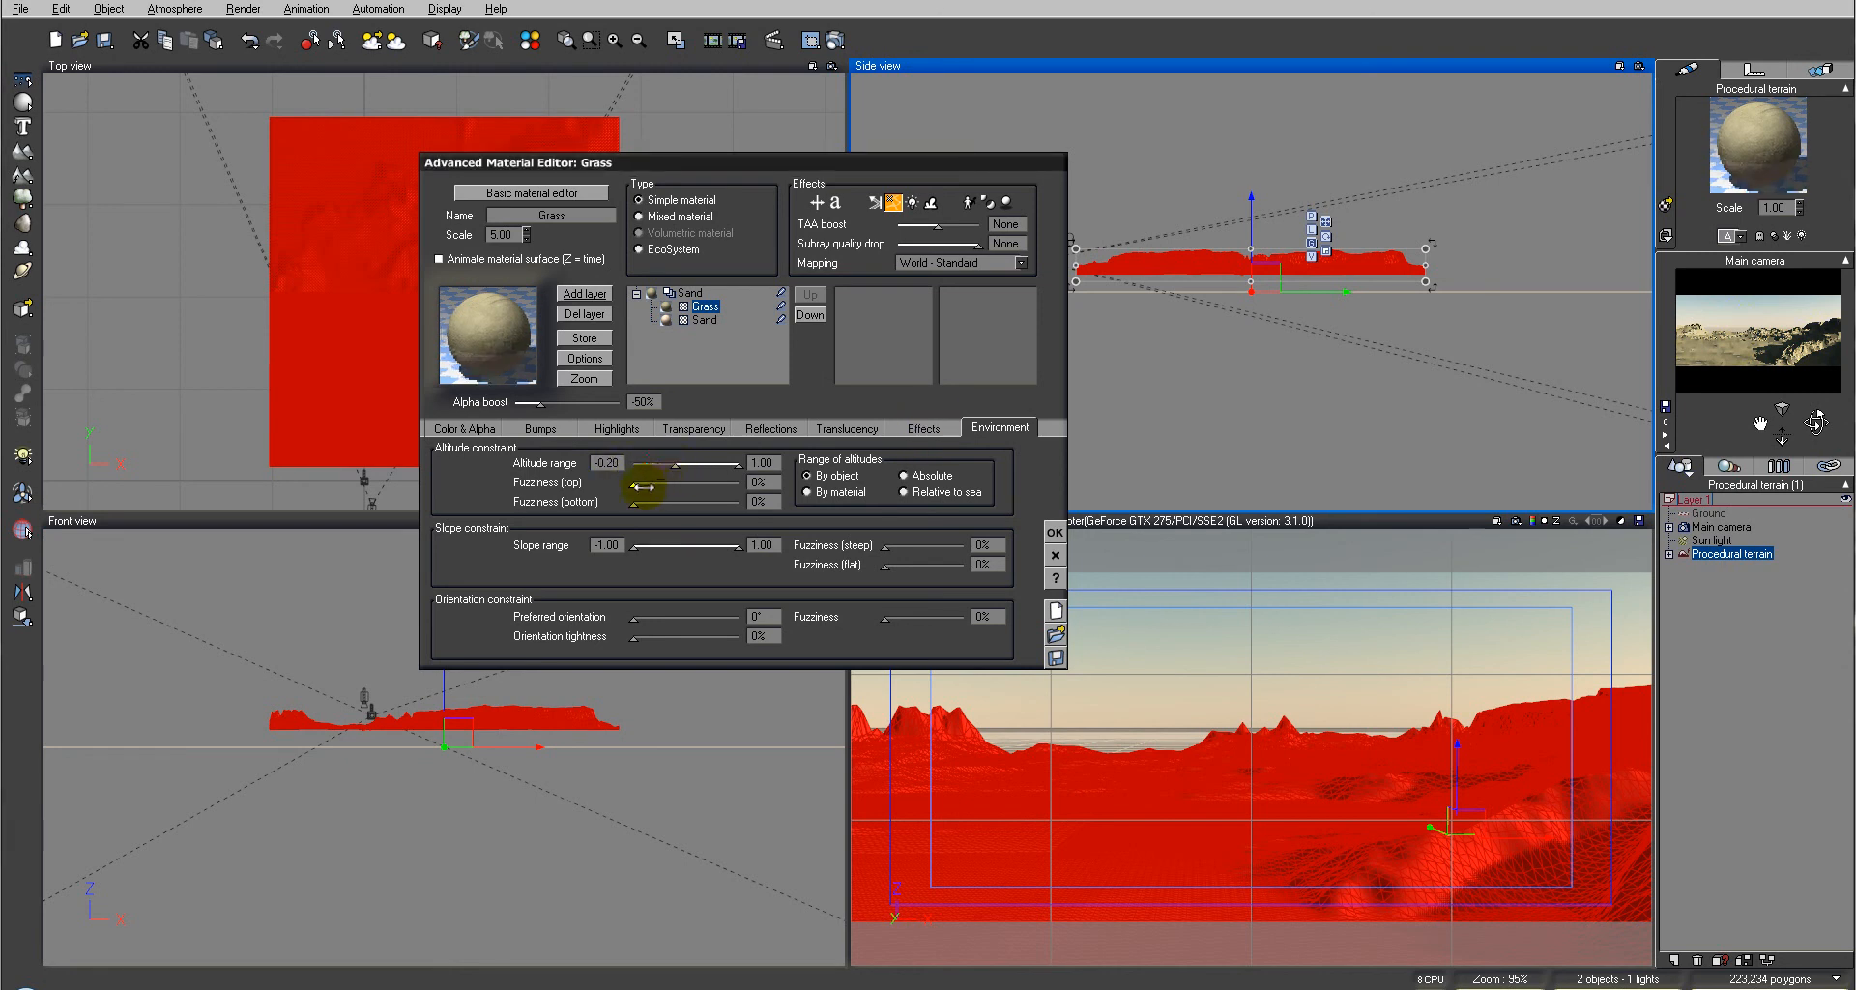
left_click(780, 306)
left_click_drag(635, 550, 720, 550)
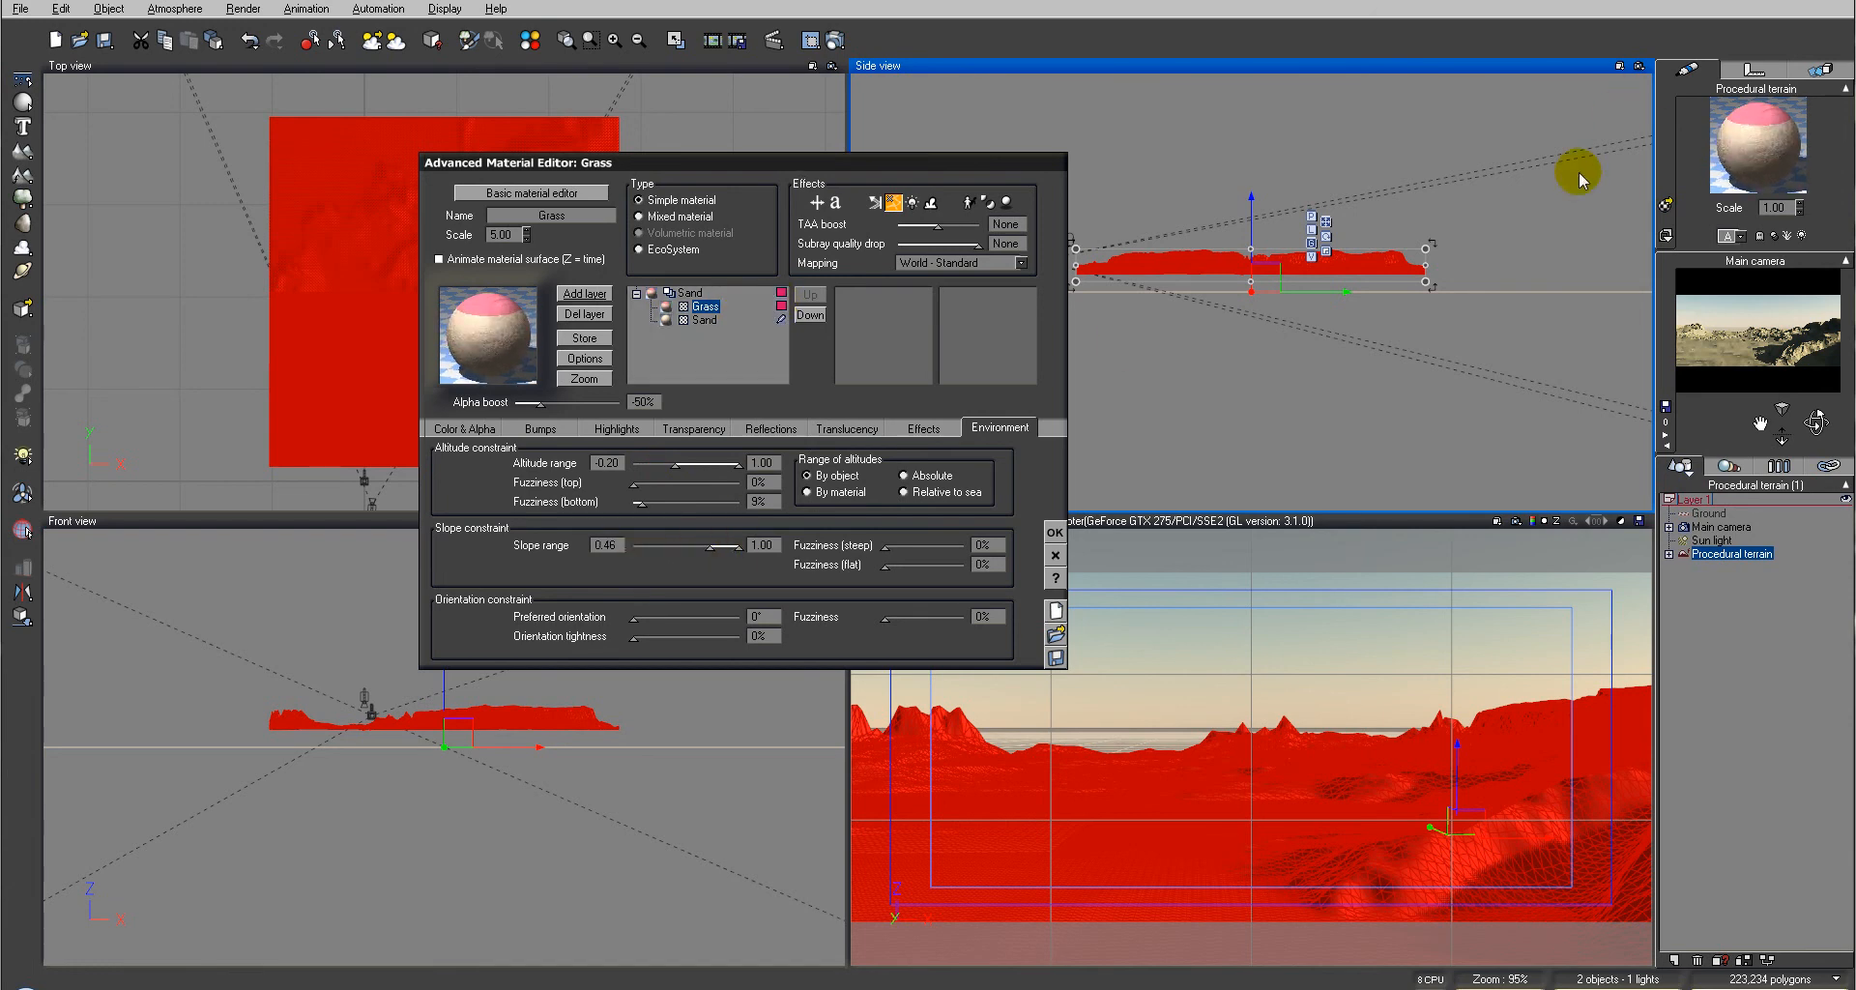
left_click(1788, 329)
mouse_move(1782, 362)
left_mouse_down()
mouse_move(1764, 324)
mouse_move(1693, 327)
mouse_move(1830, 341)
mouse_move(1785, 335)
left_mouse_up()
Render the scene to check the highlighted Grass layer's distribution, accept the post-render options and close the render display
left_click(955, 44)
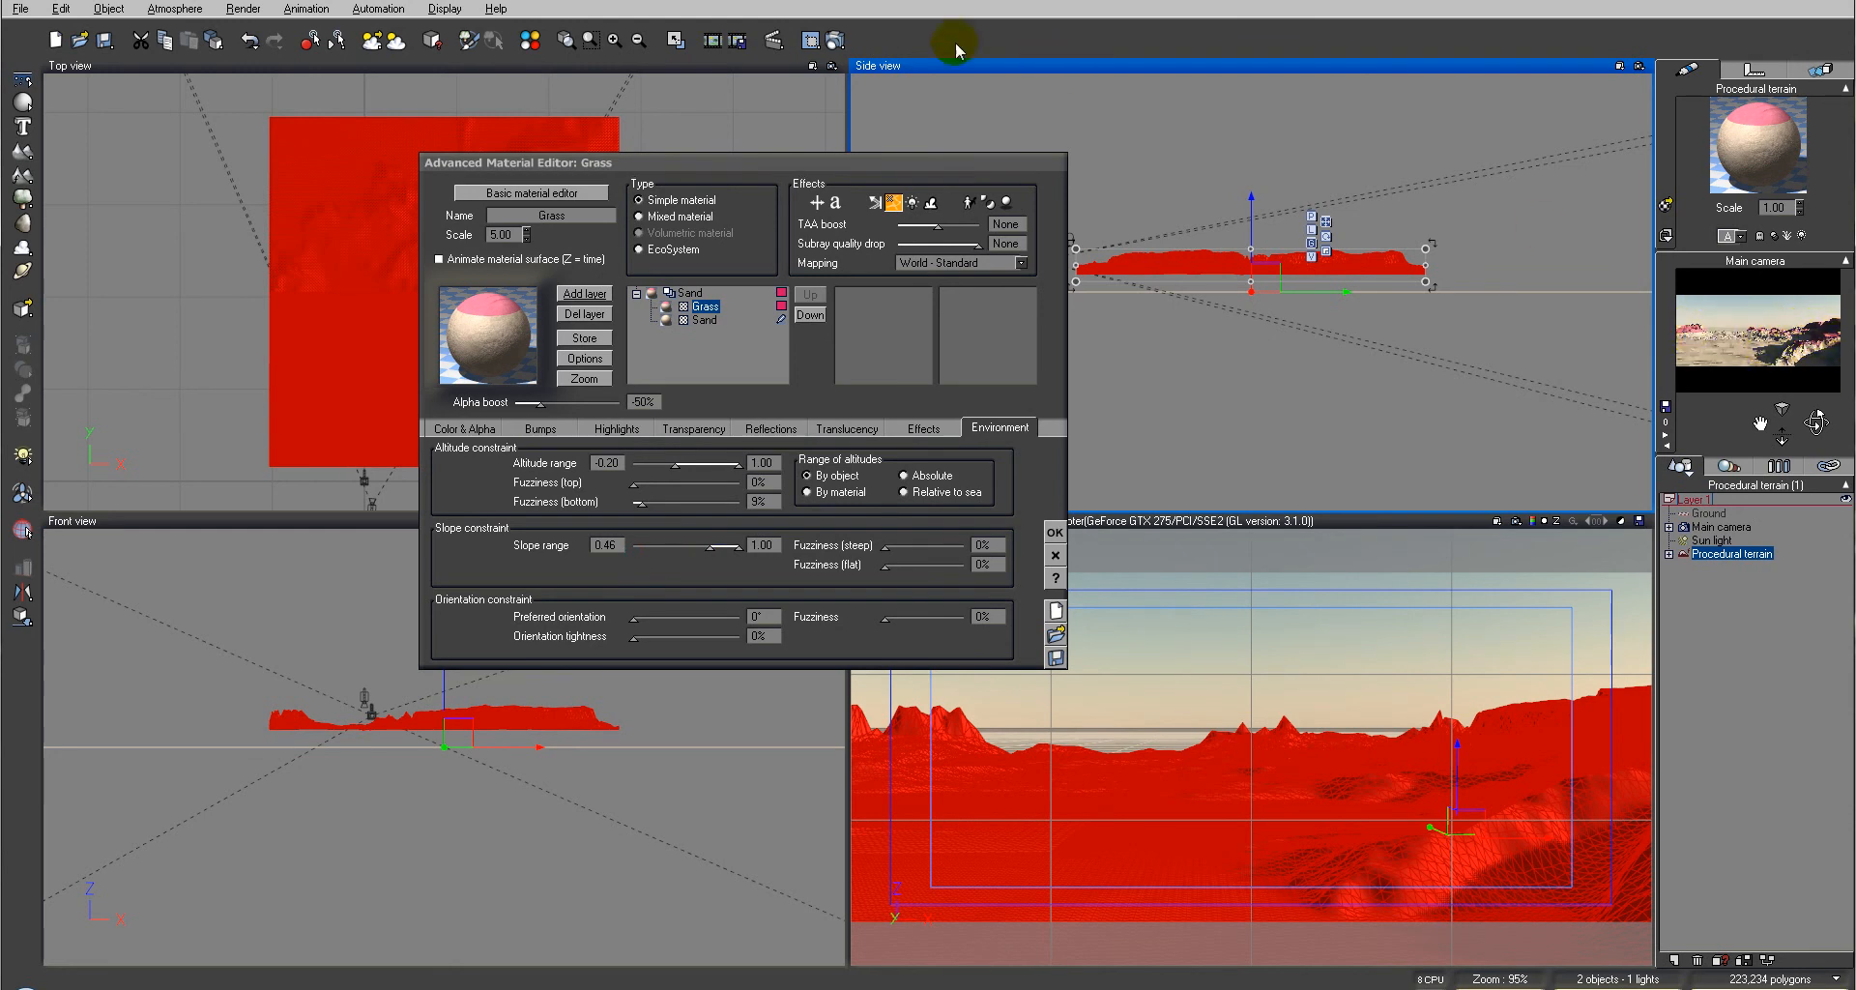
left_click(834, 40)
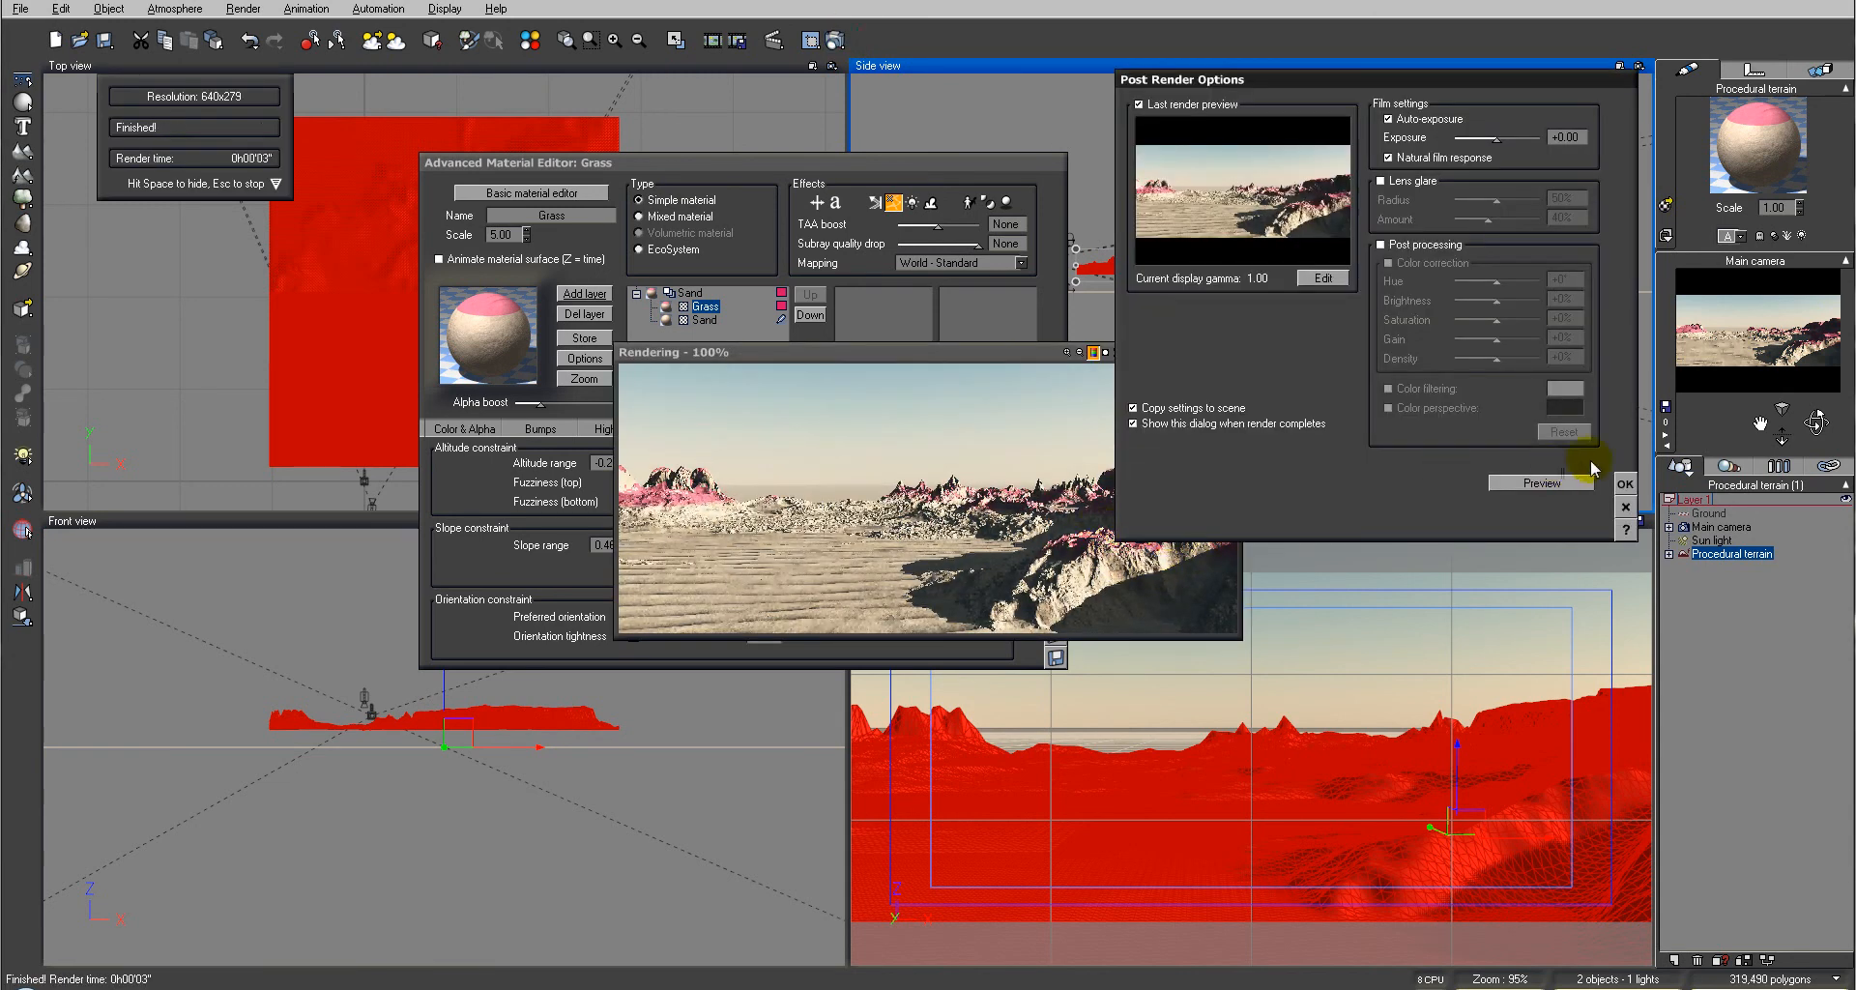
left_click(1626, 484)
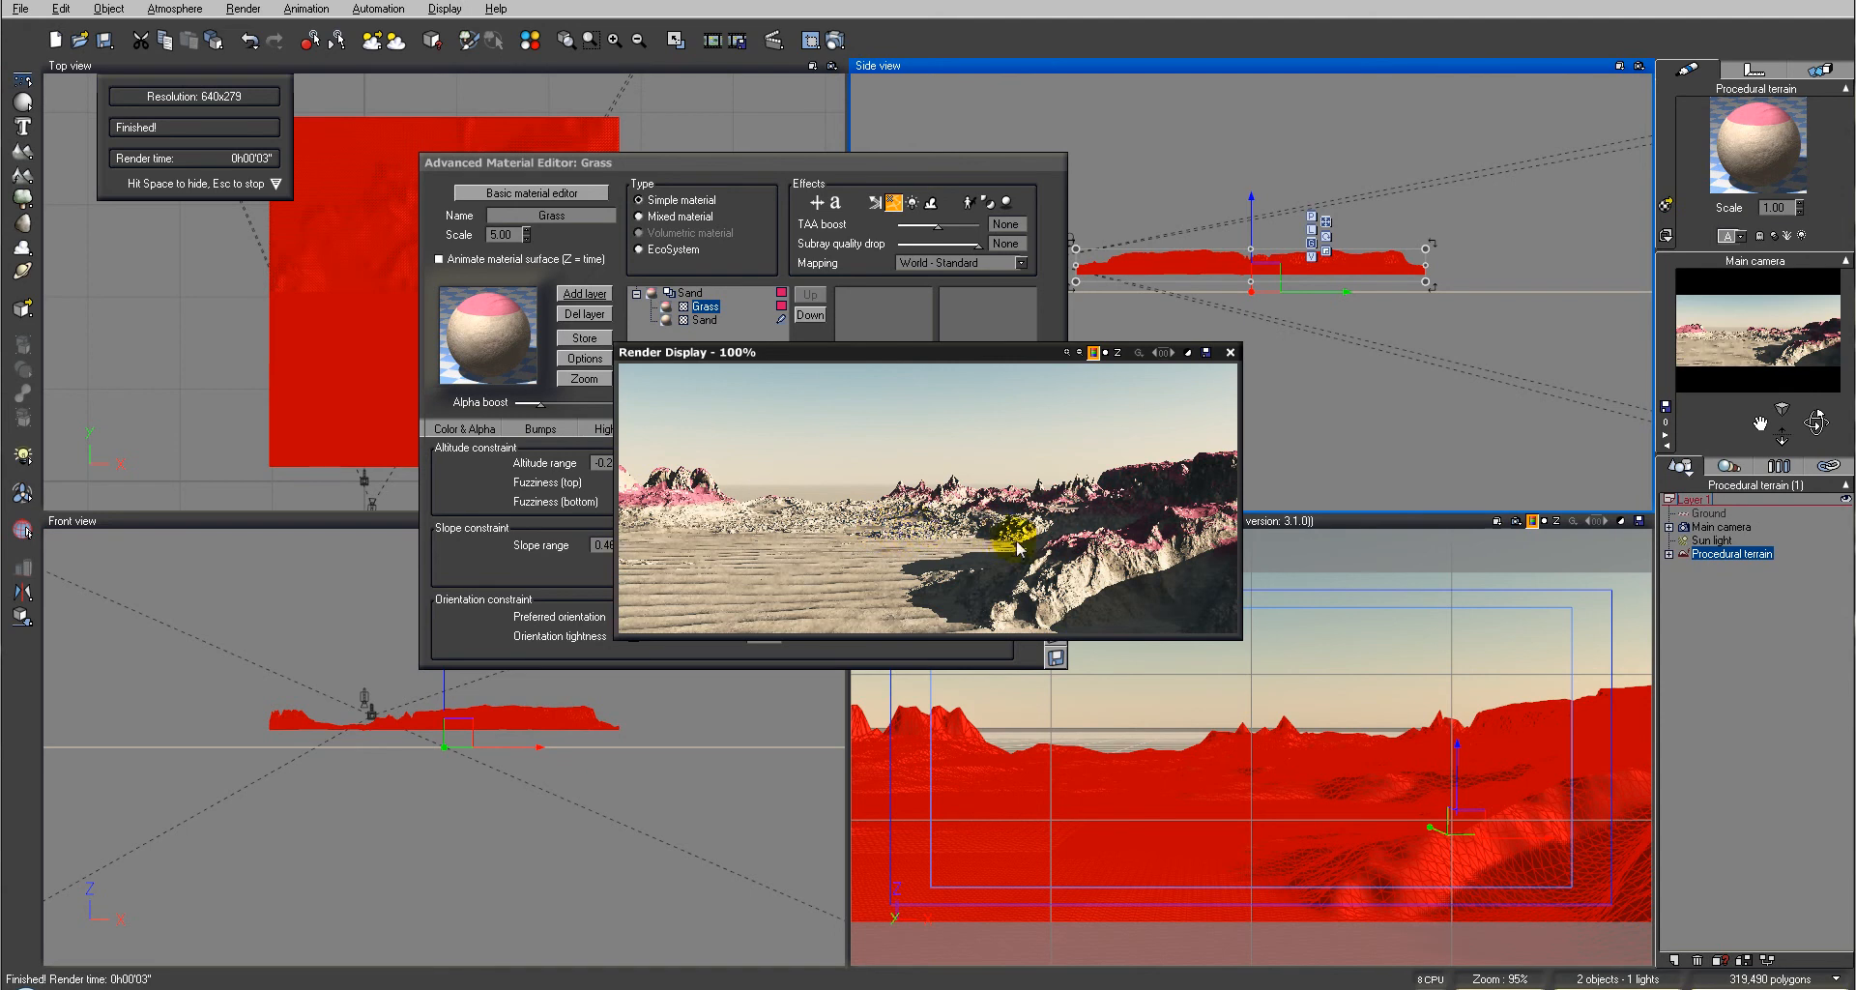
left_click(1230, 352)
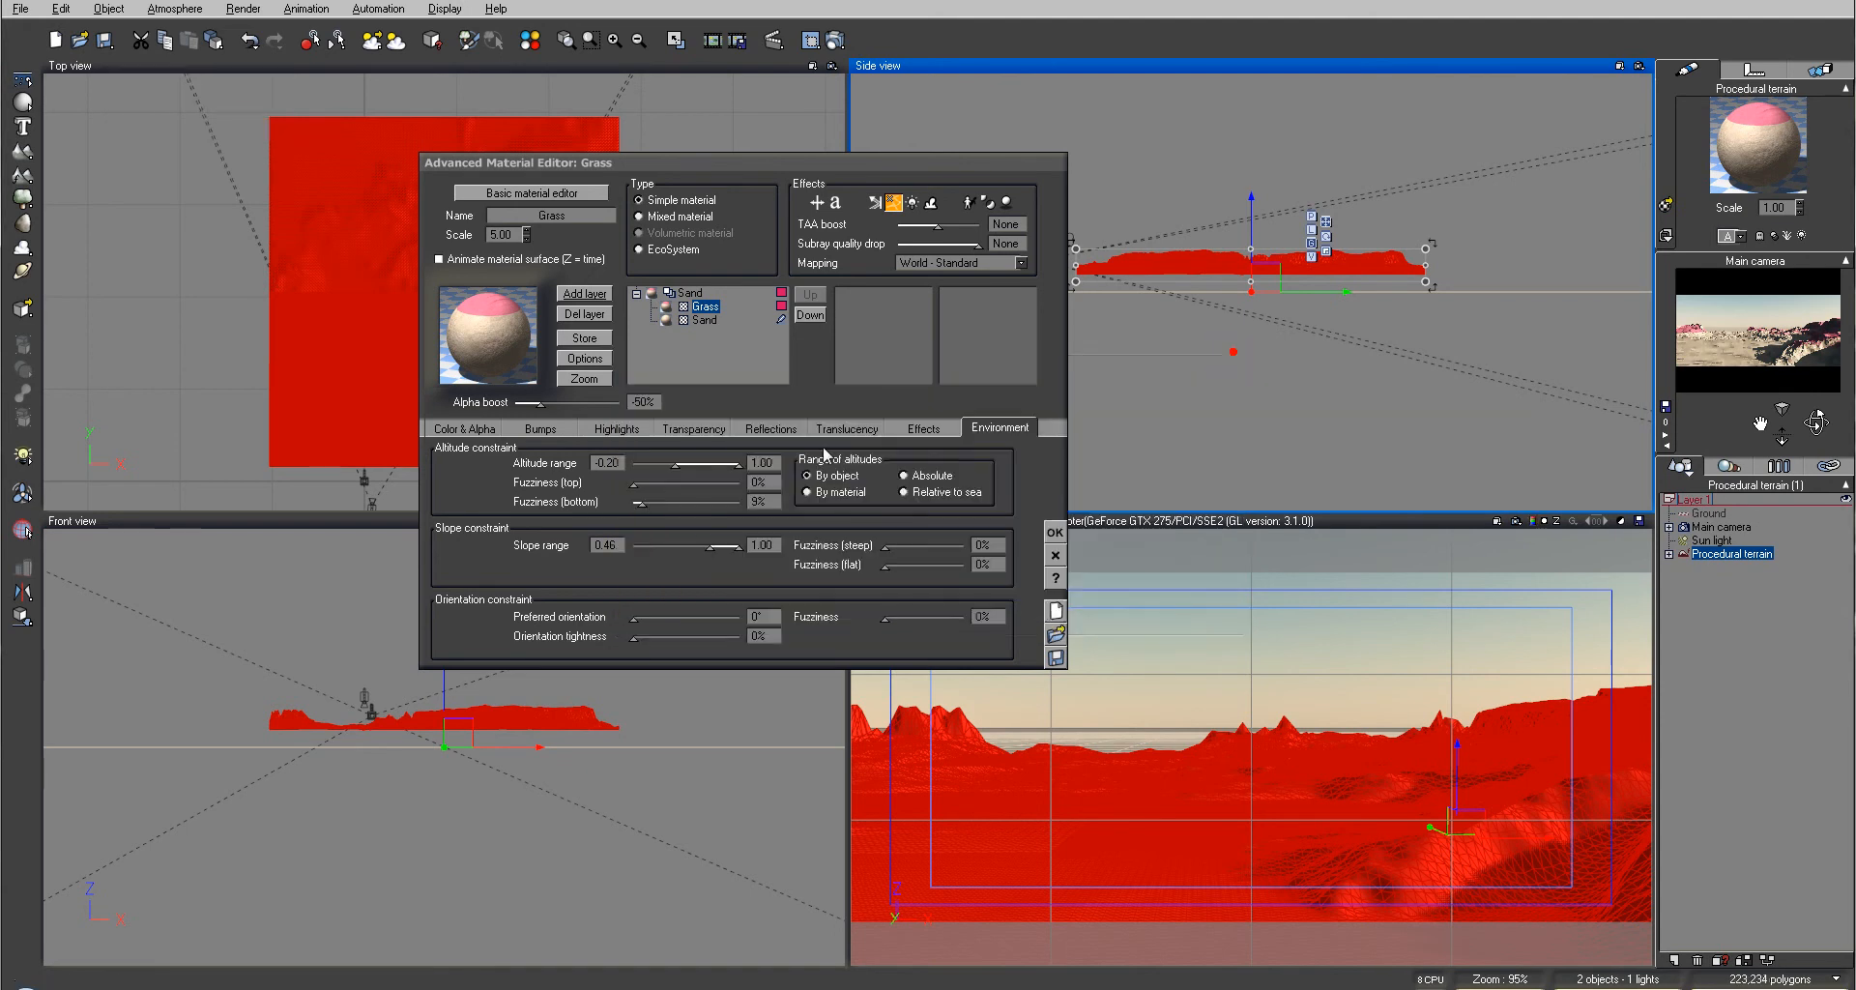
Add the Vegetation material from the Landscapes collection as the uppermost layer and highlight it instead of Grass
left_click(584, 294)
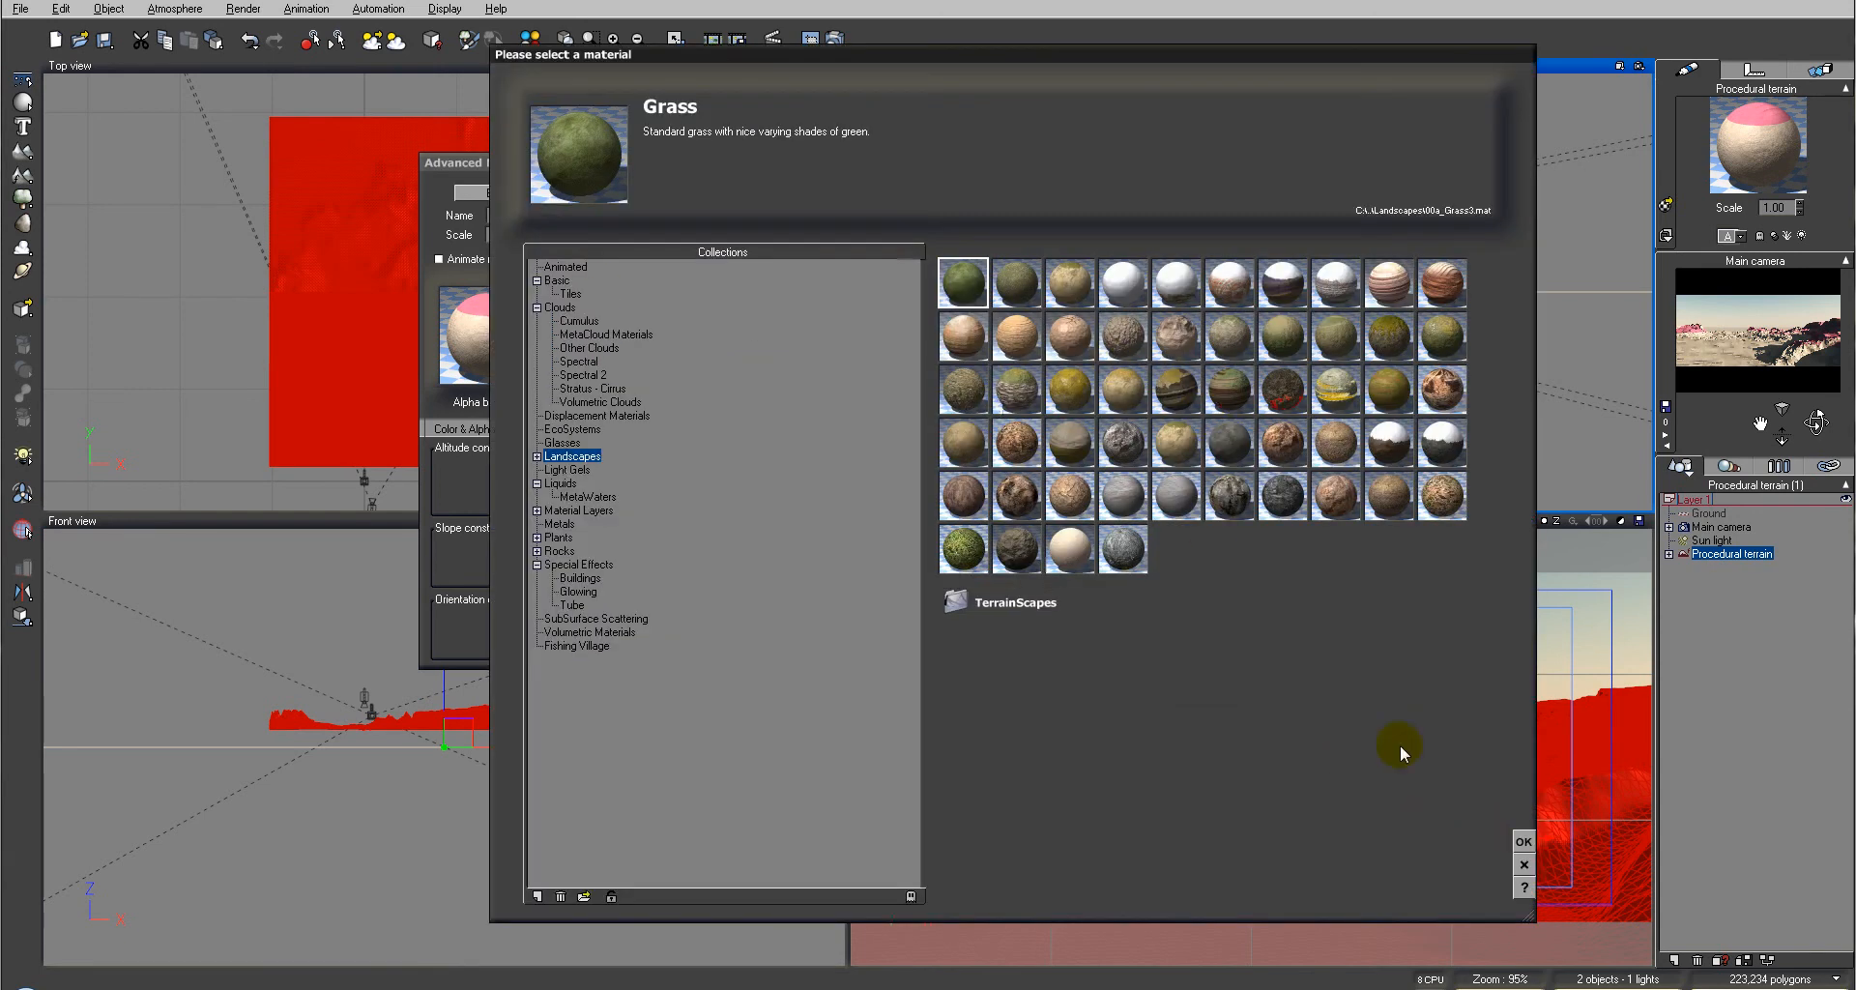
left_click(969, 561)
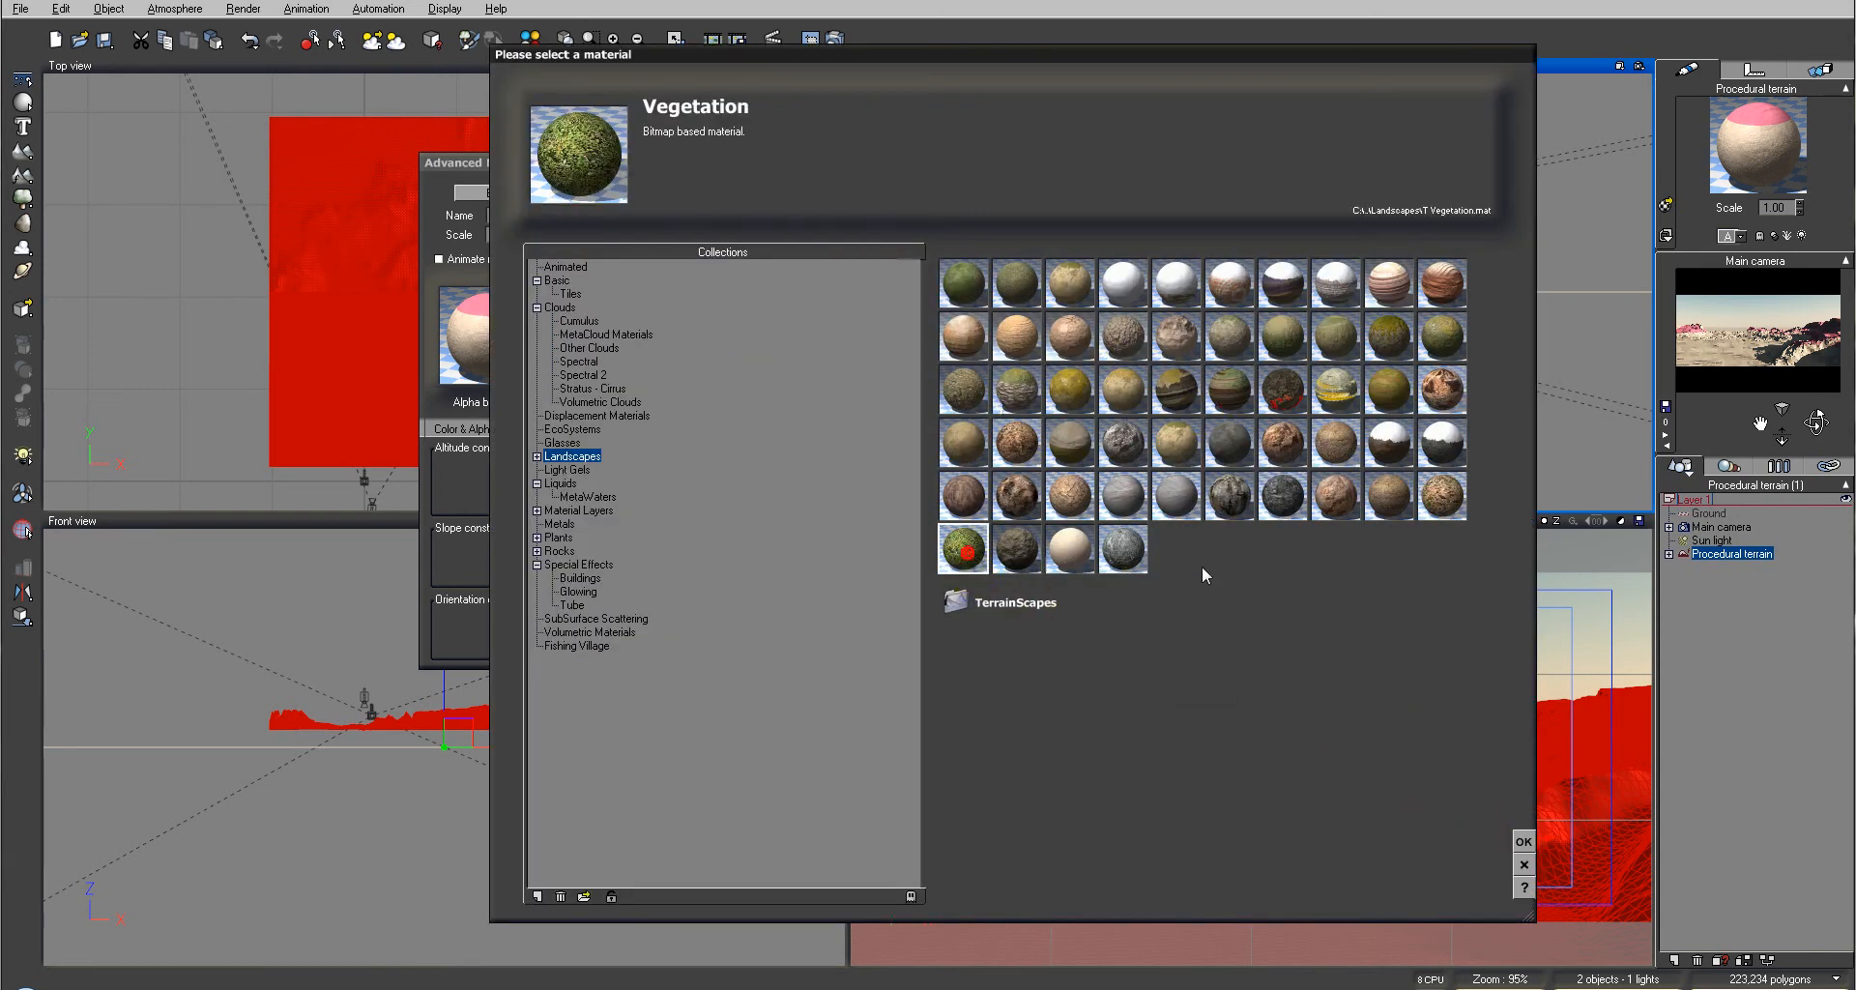
left_click(1522, 845)
left_click(781, 319)
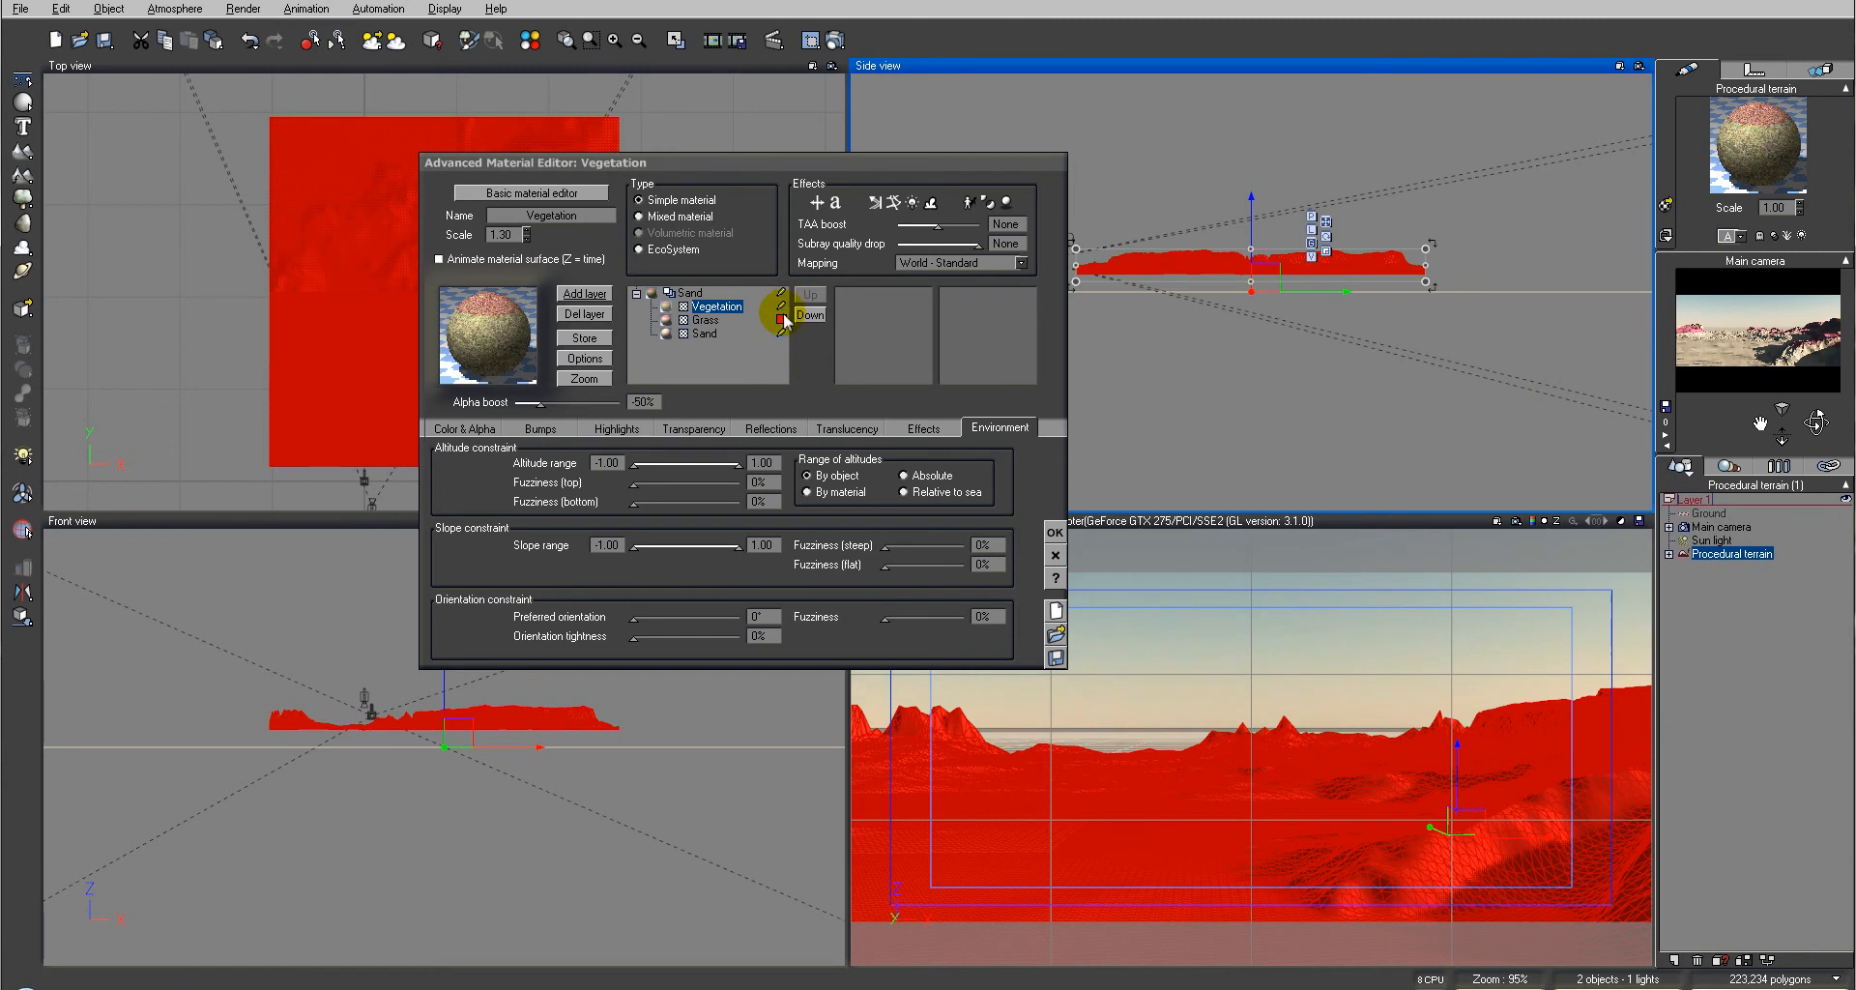
left_click(782, 305)
Lower the upper limit of the Vegetation layer's altitude range to -0.43, checking its coverage in the camera preview
left_click_drag(779, 265, 879, 194)
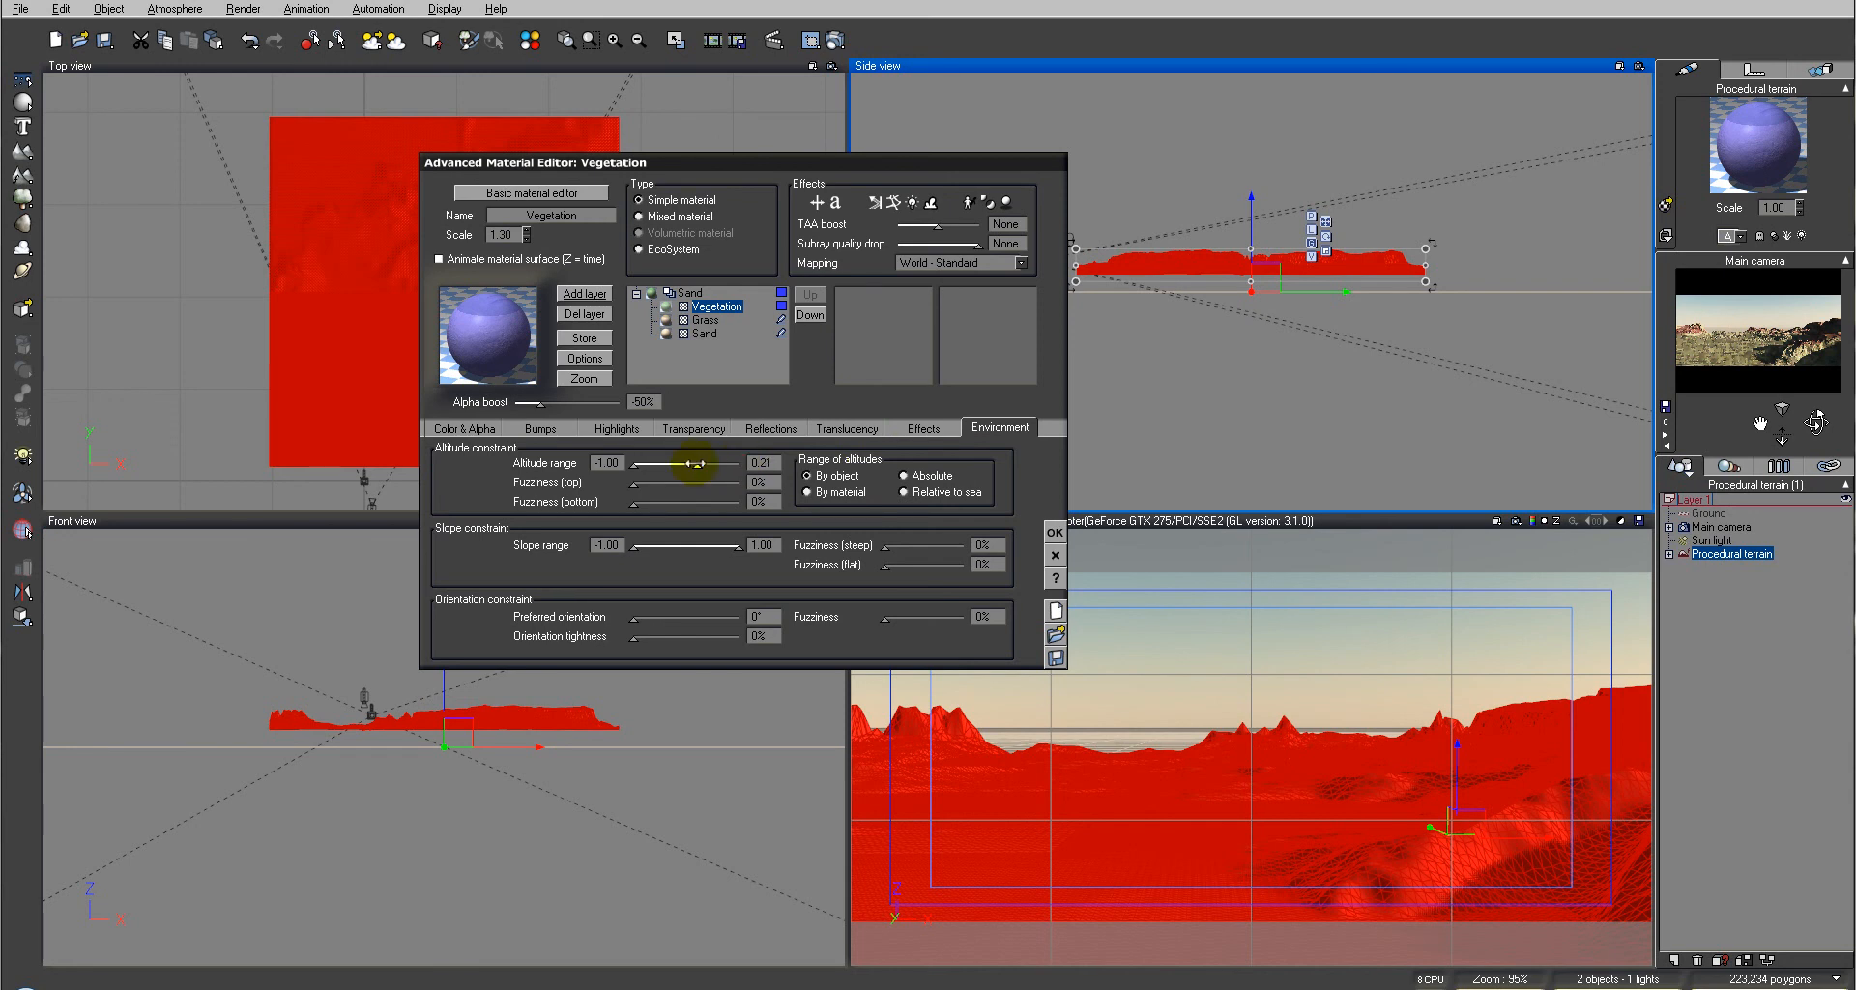
left_click(1822, 328)
left_click(808, 492)
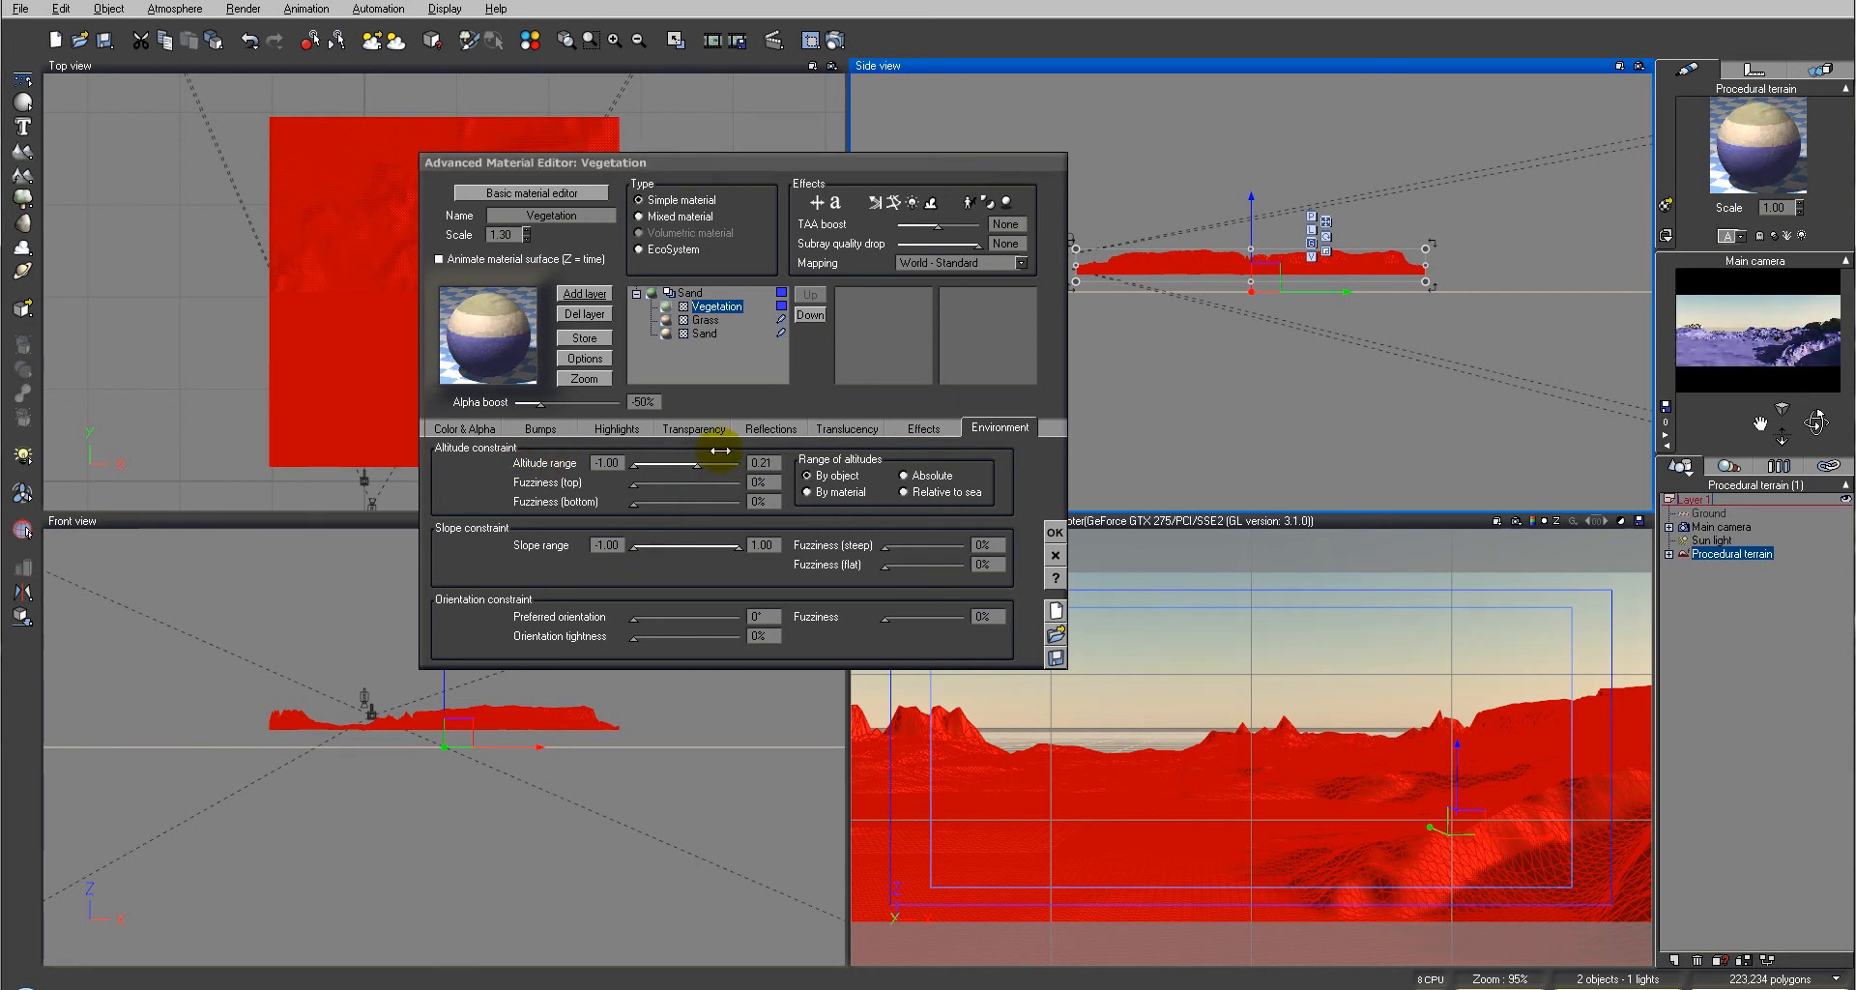
left_click_drag(725, 450, 710, 460)
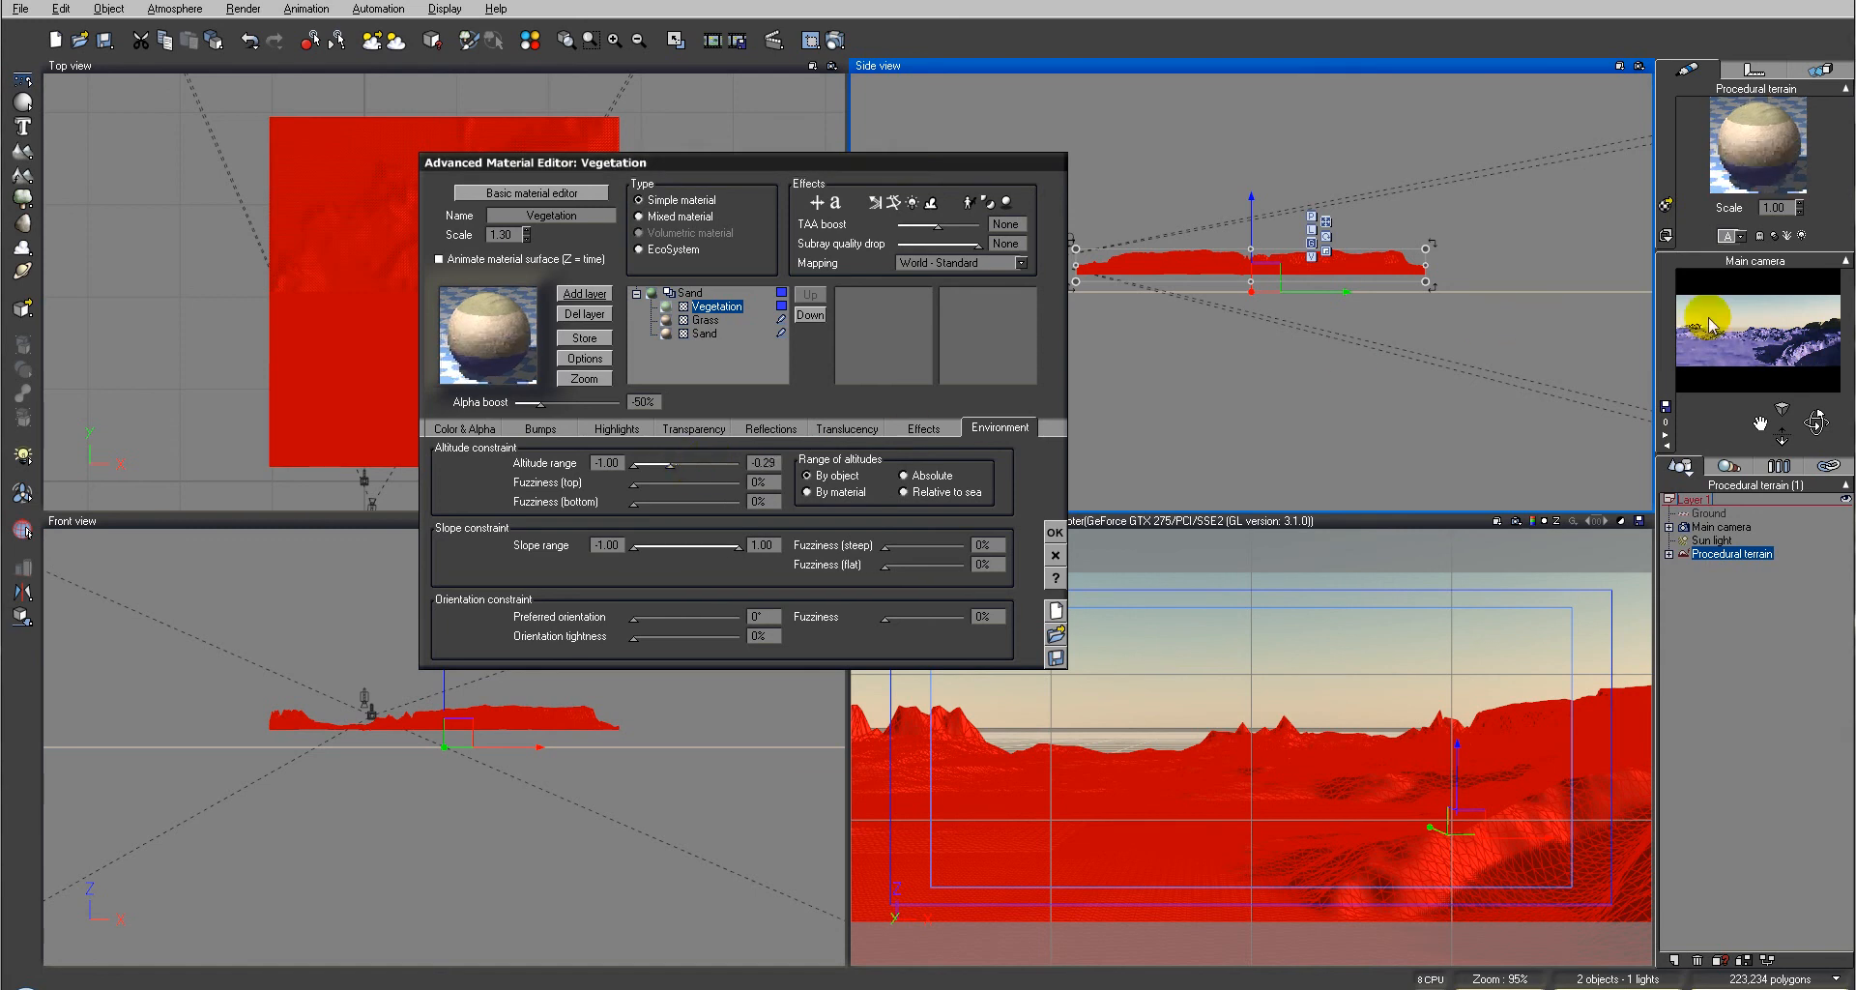
left_click(1818, 348)
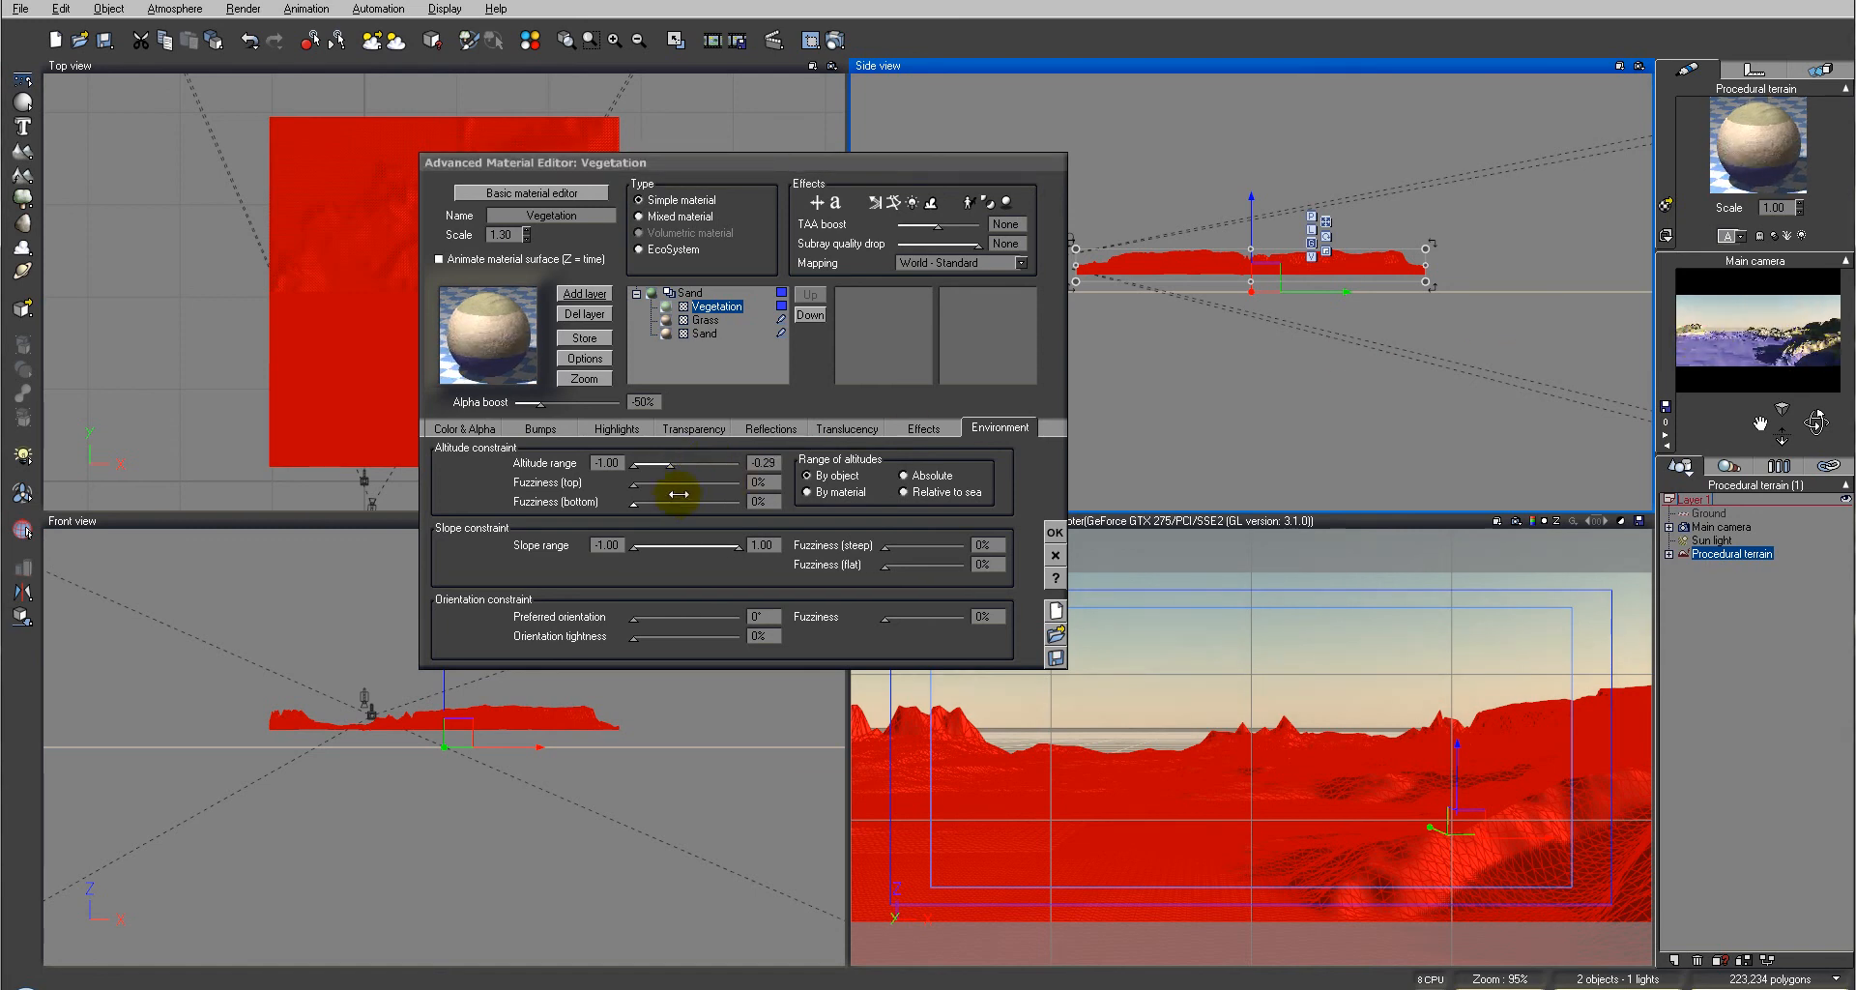
left_click(701, 462)
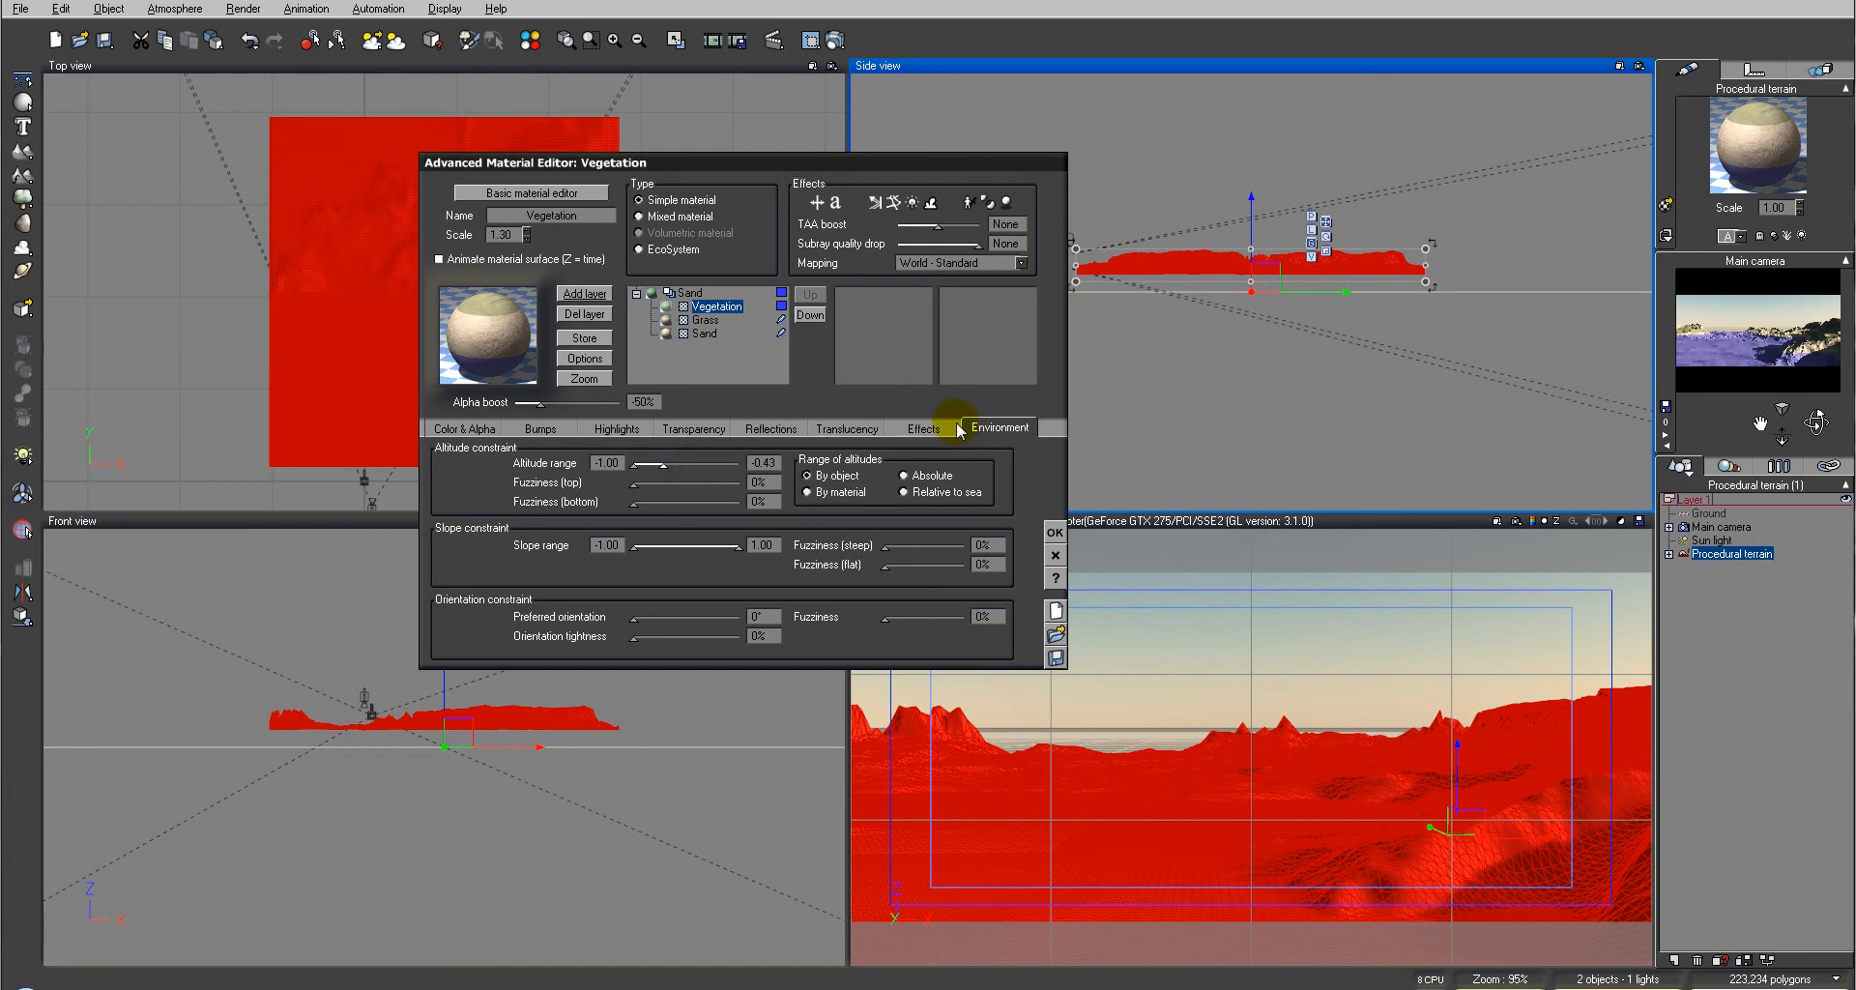
left_click(1762, 329)
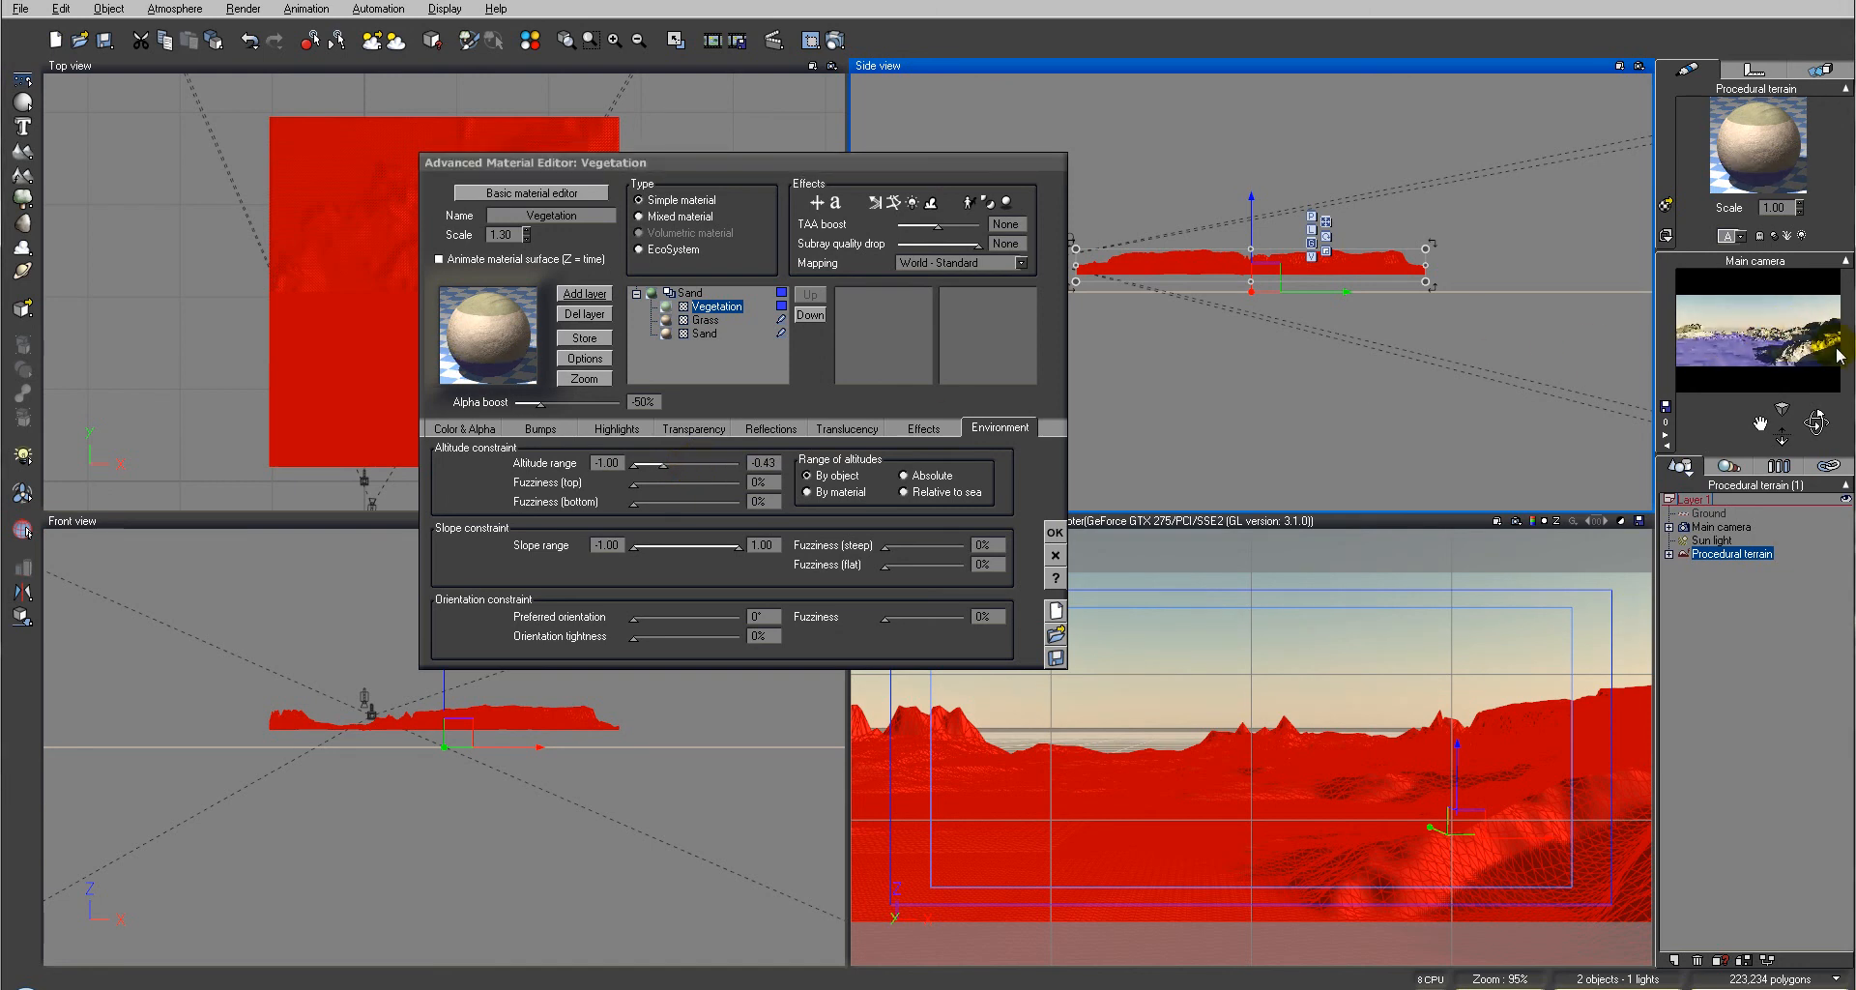
Narrow the Vegetation layer's altitude range to between -0.44 and -0.40
left_click(677, 462)
left_click_drag(678, 462, 640, 464)
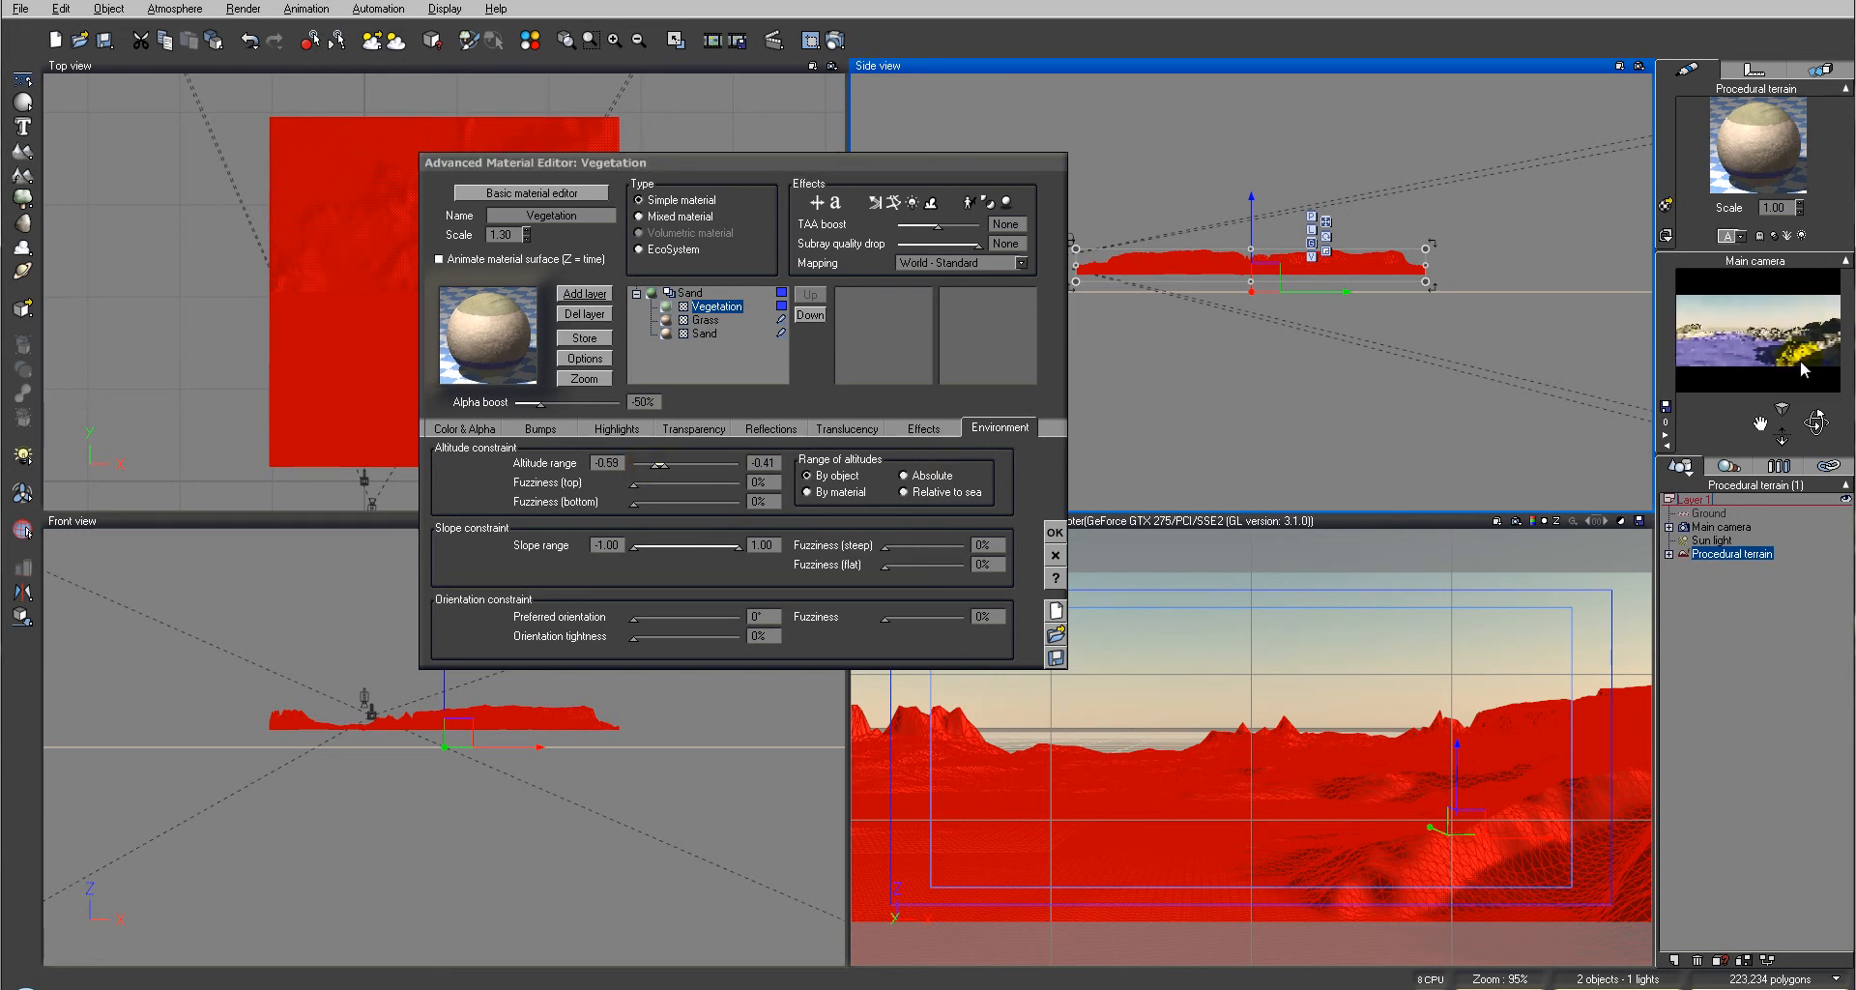
left_click(663, 468)
left_click_drag(655, 468, 657, 468)
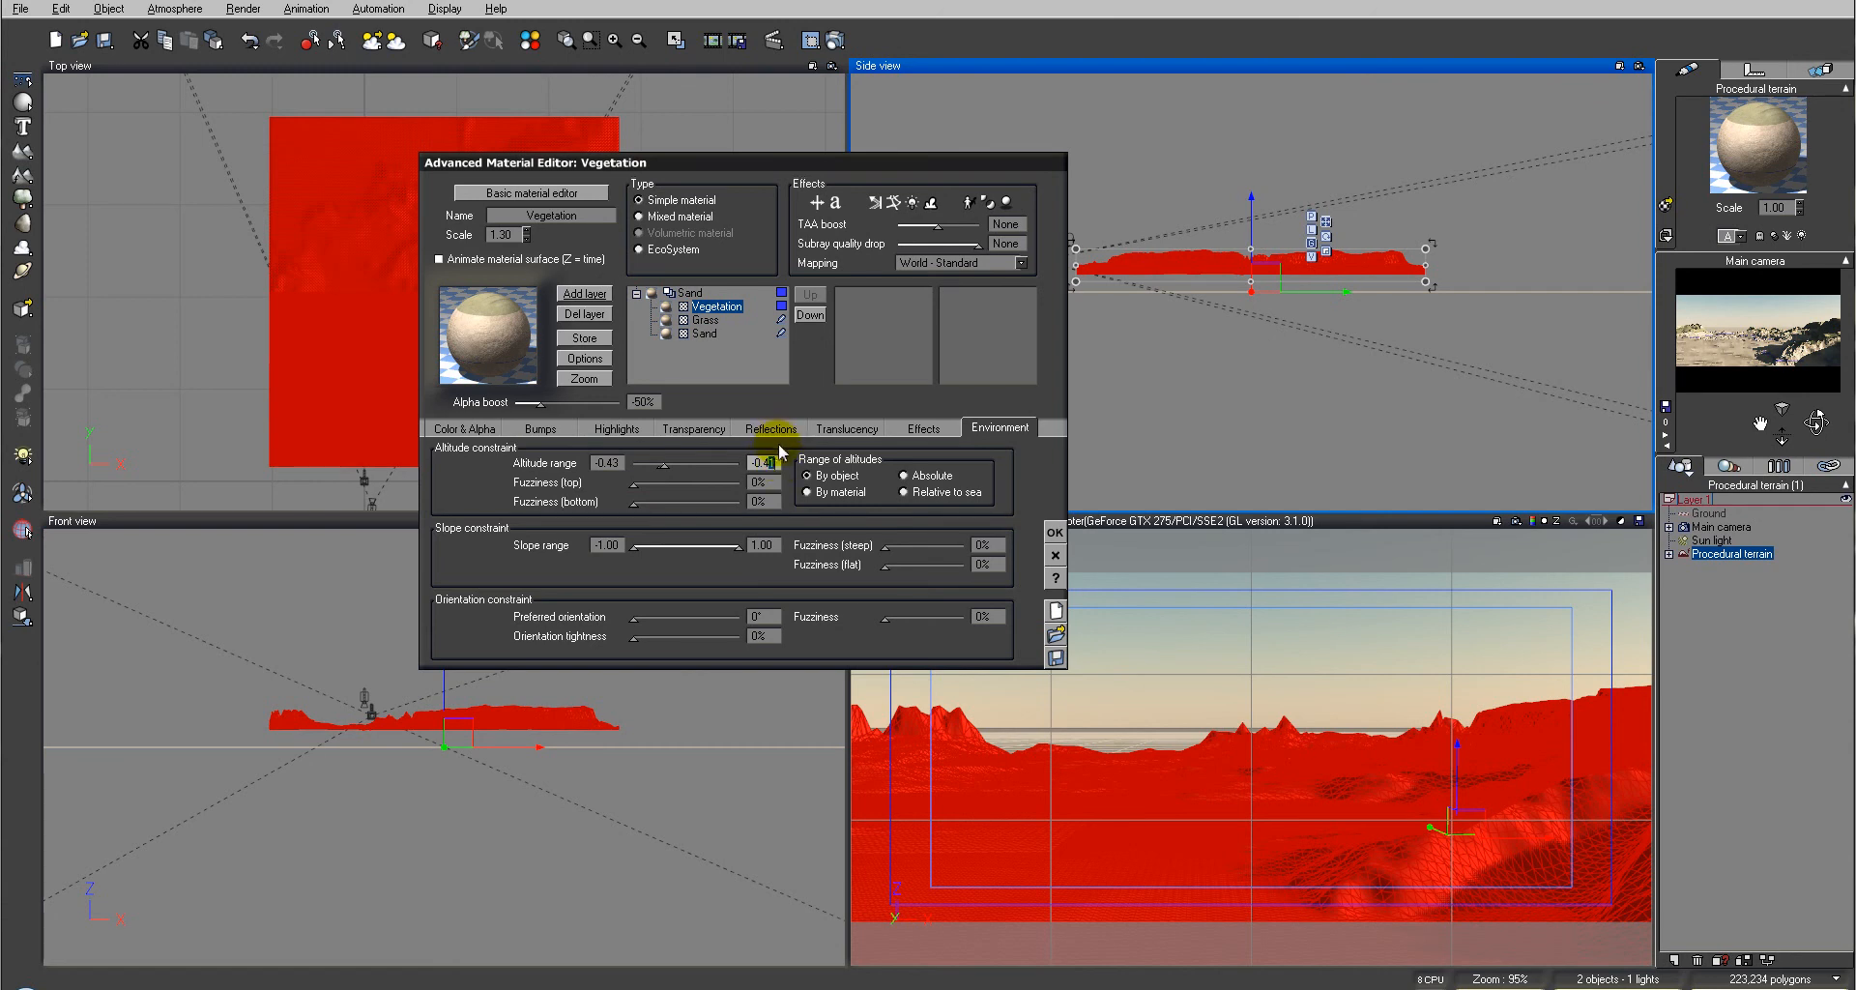
left_click(620, 463)
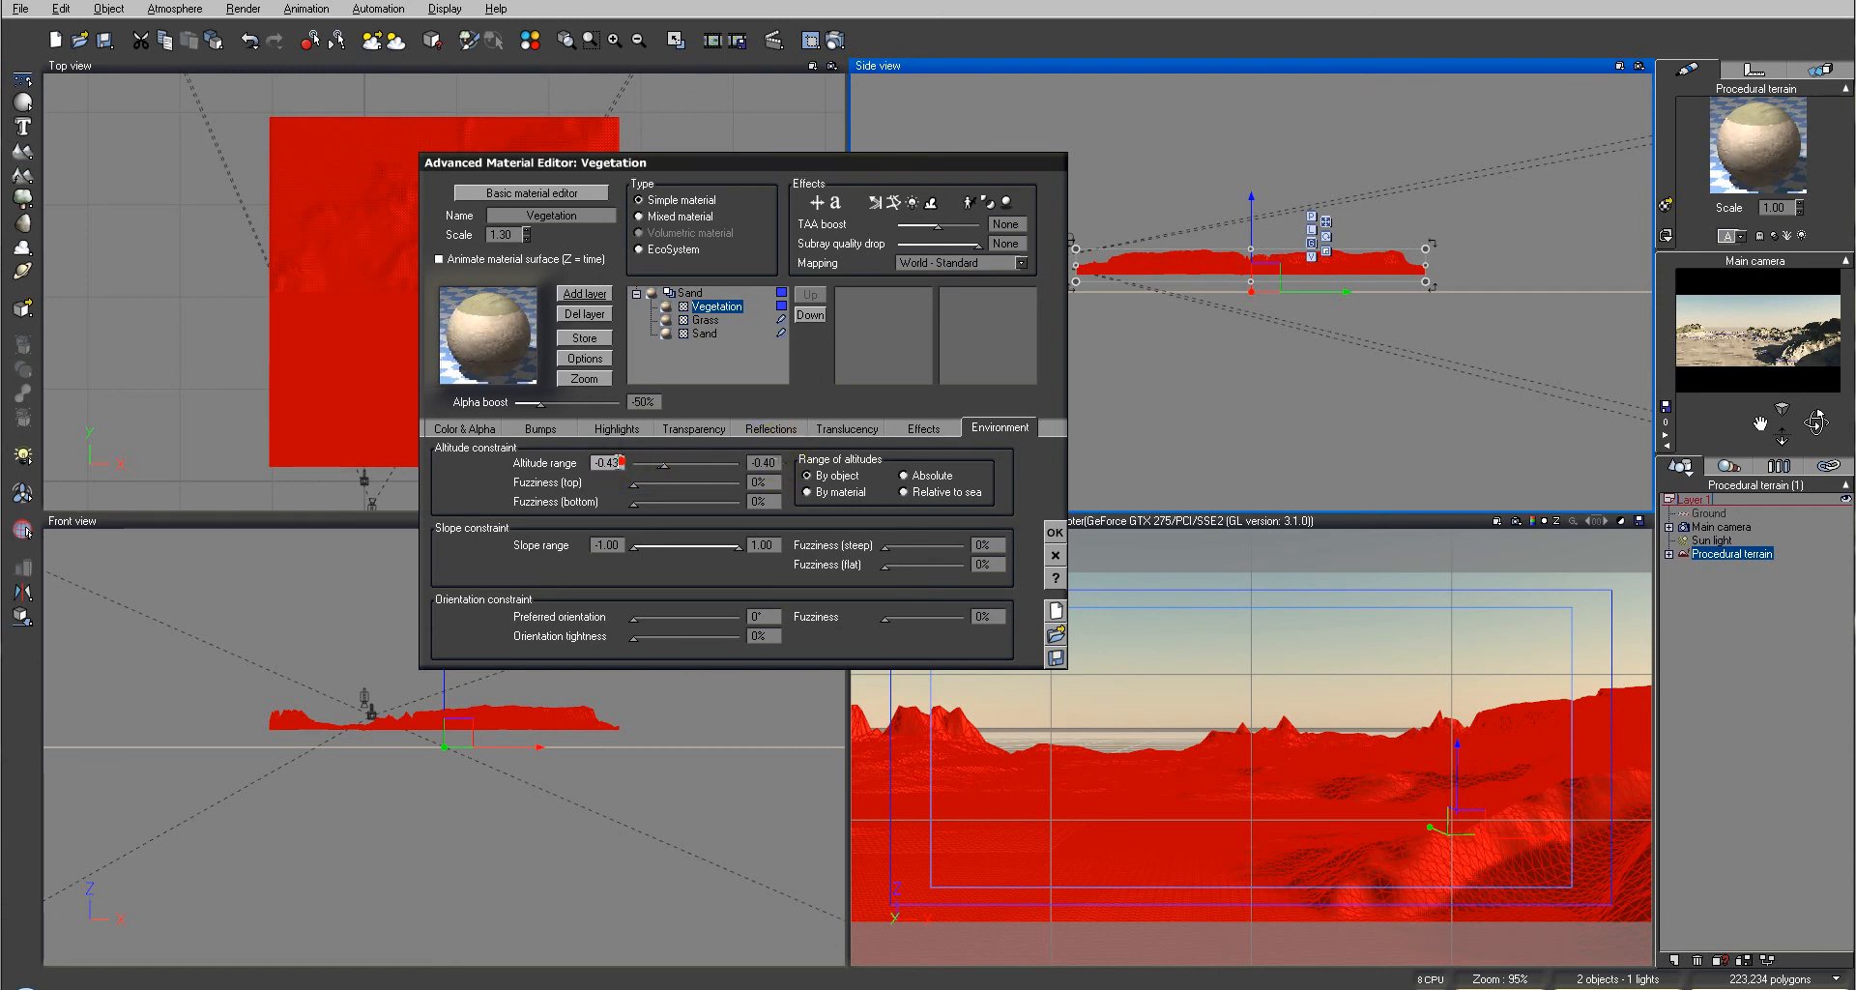
type("4")
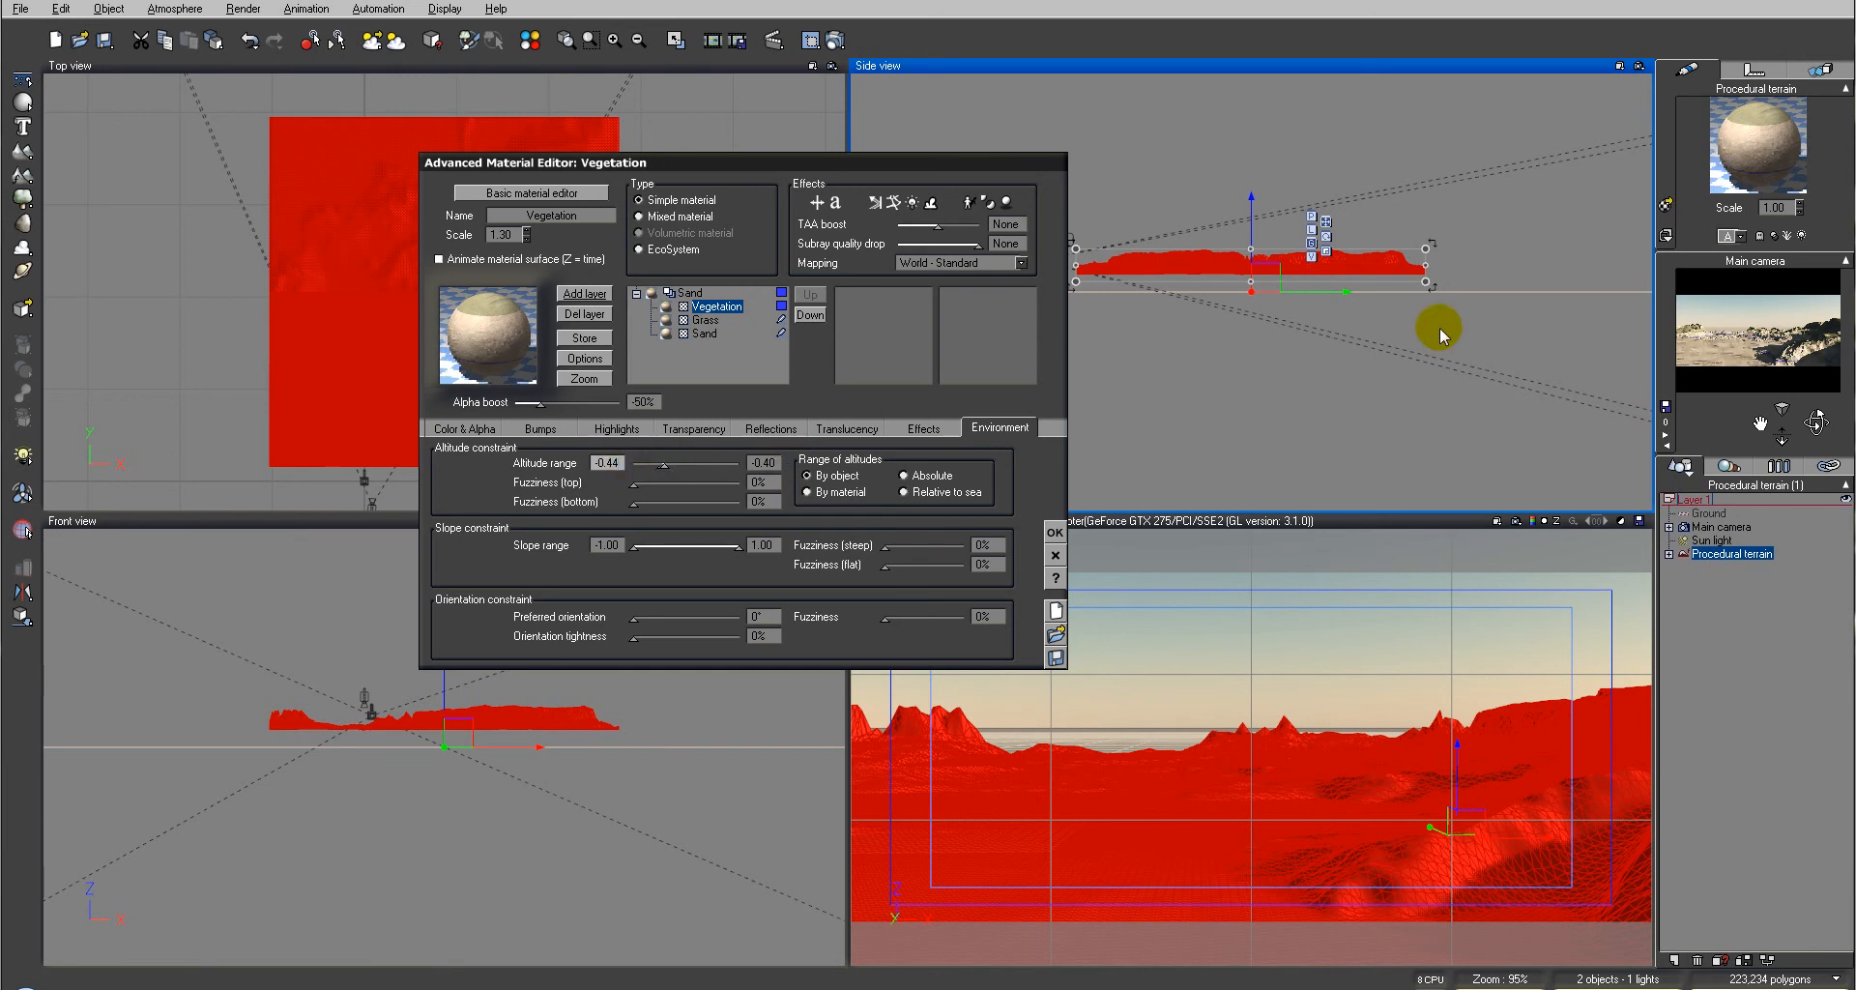
Render the scene to check the Vegetation band's coverage, accept the post-render options and close the render display
left_click(1756, 325)
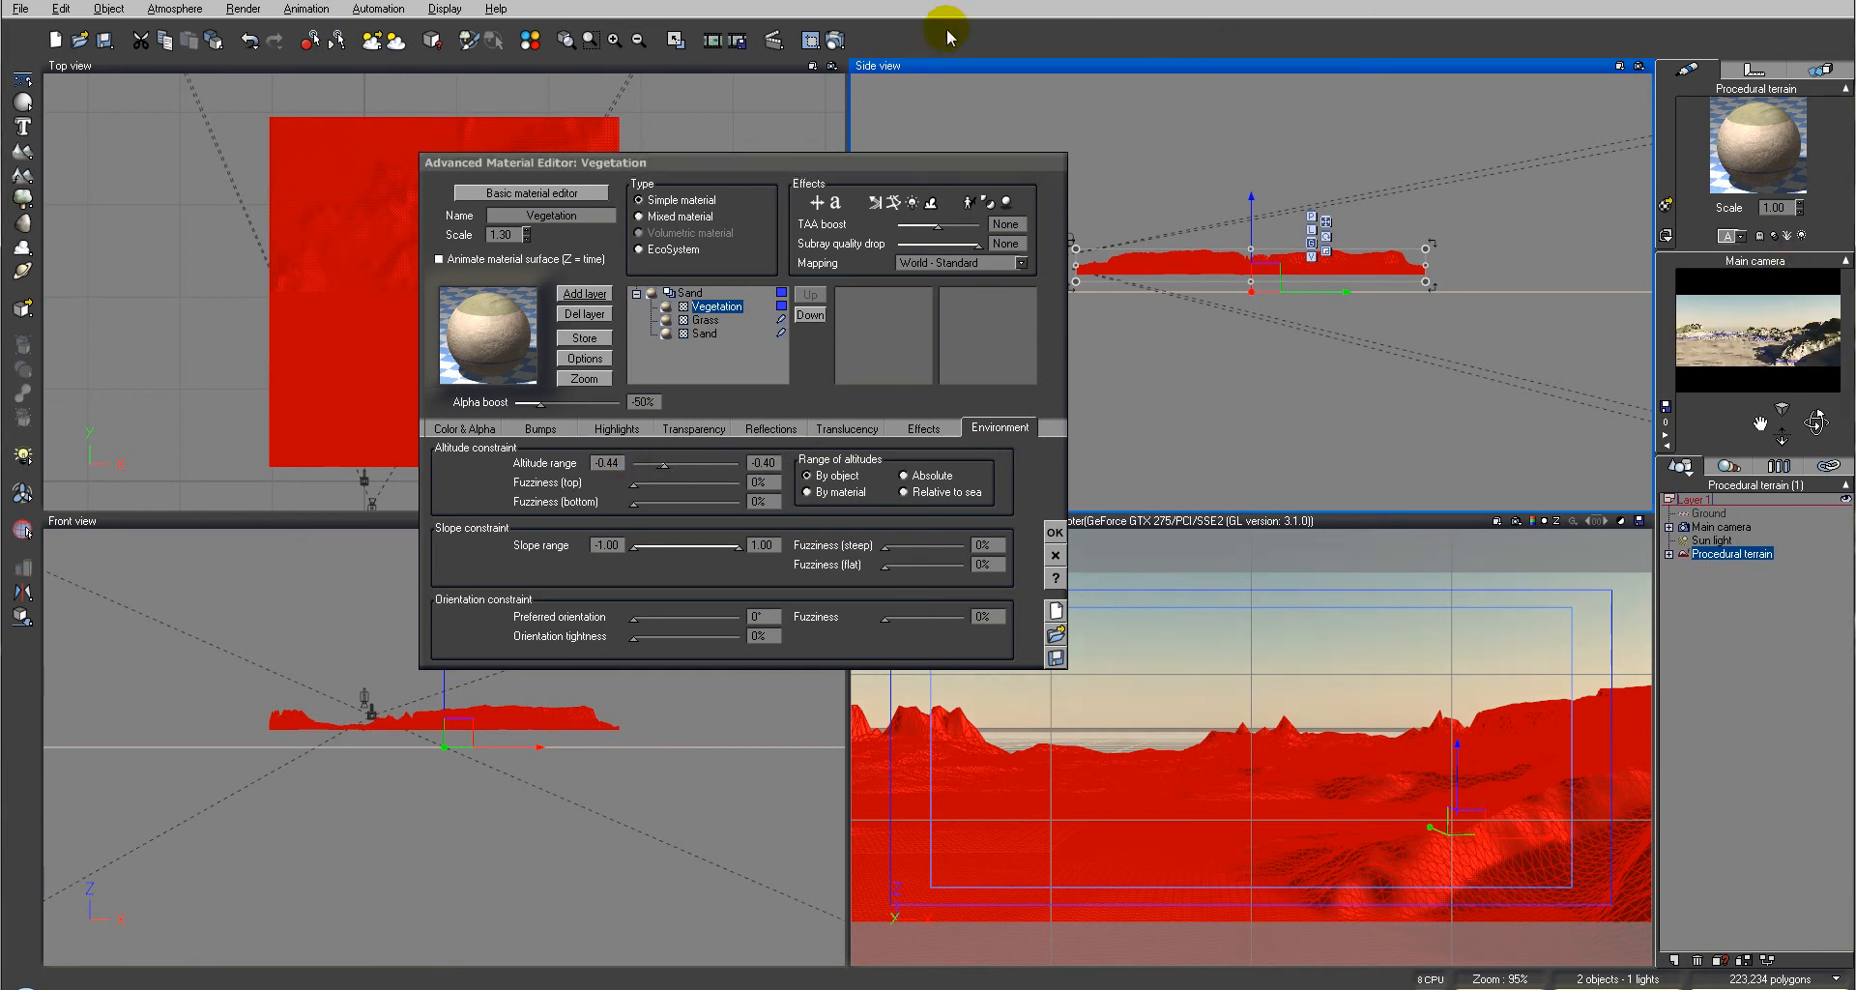
left_click(810, 40)
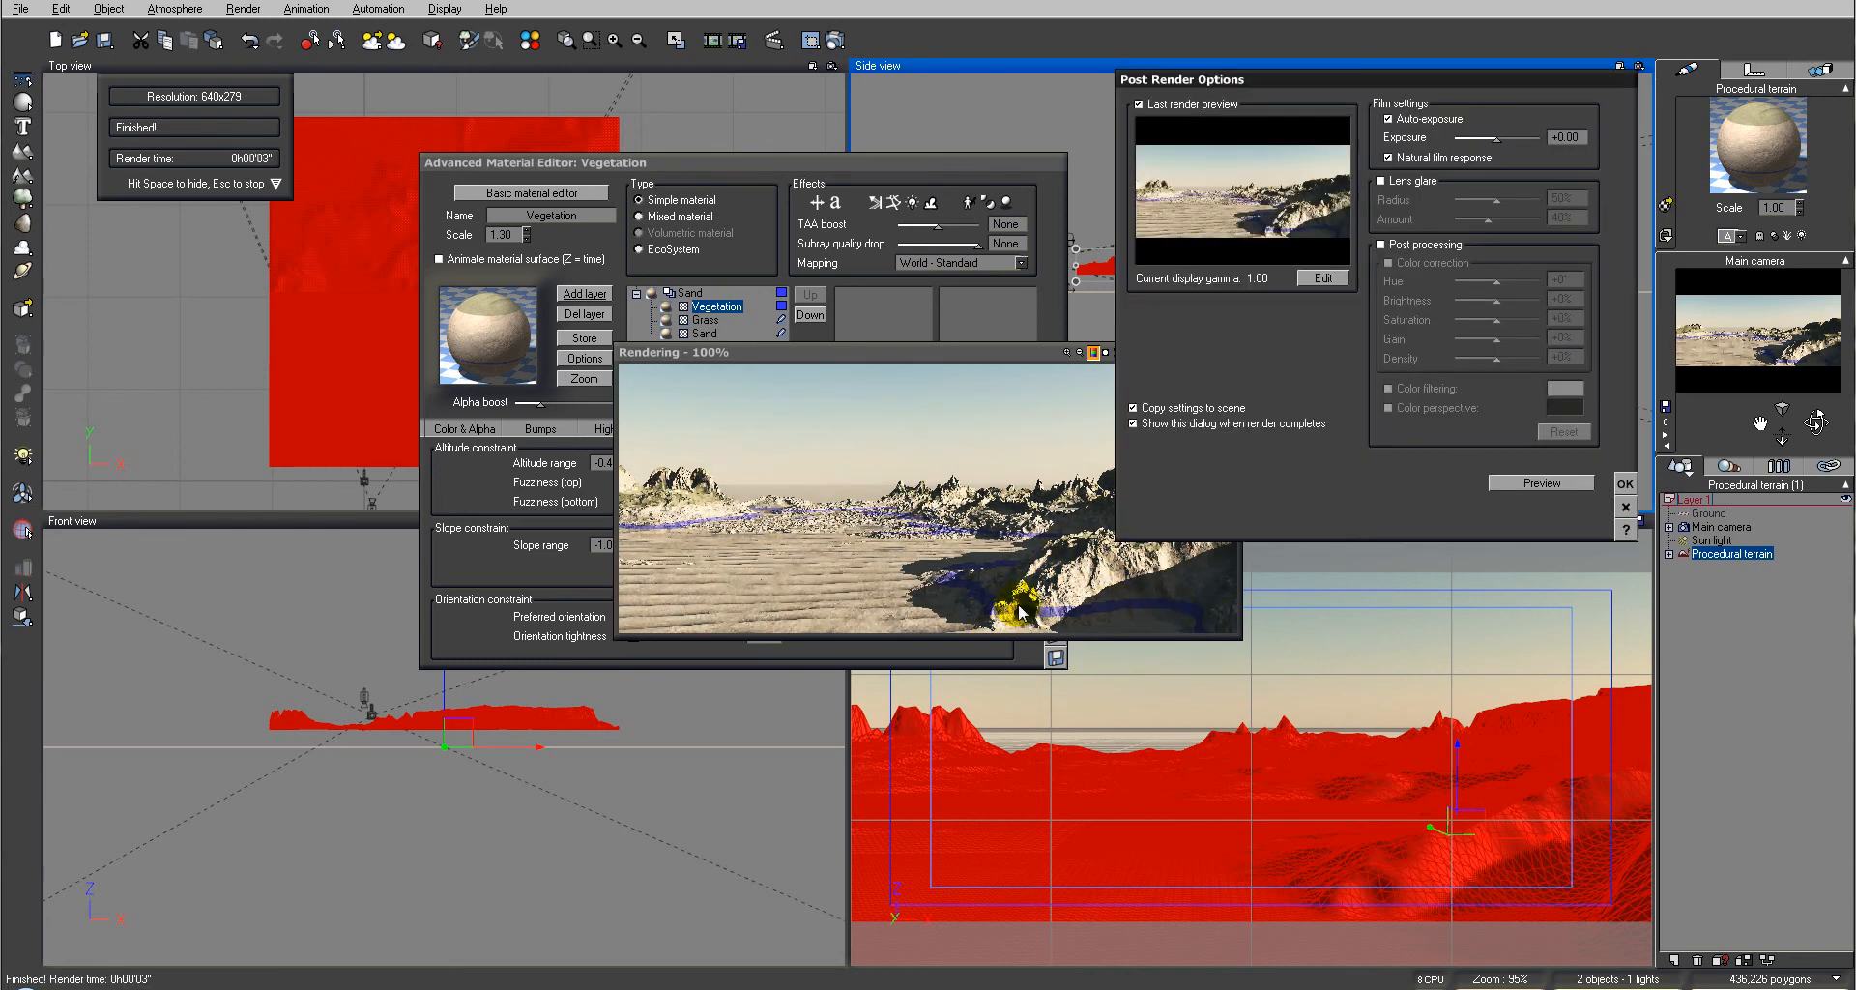
left_click(1625, 483)
left_click(1228, 350)
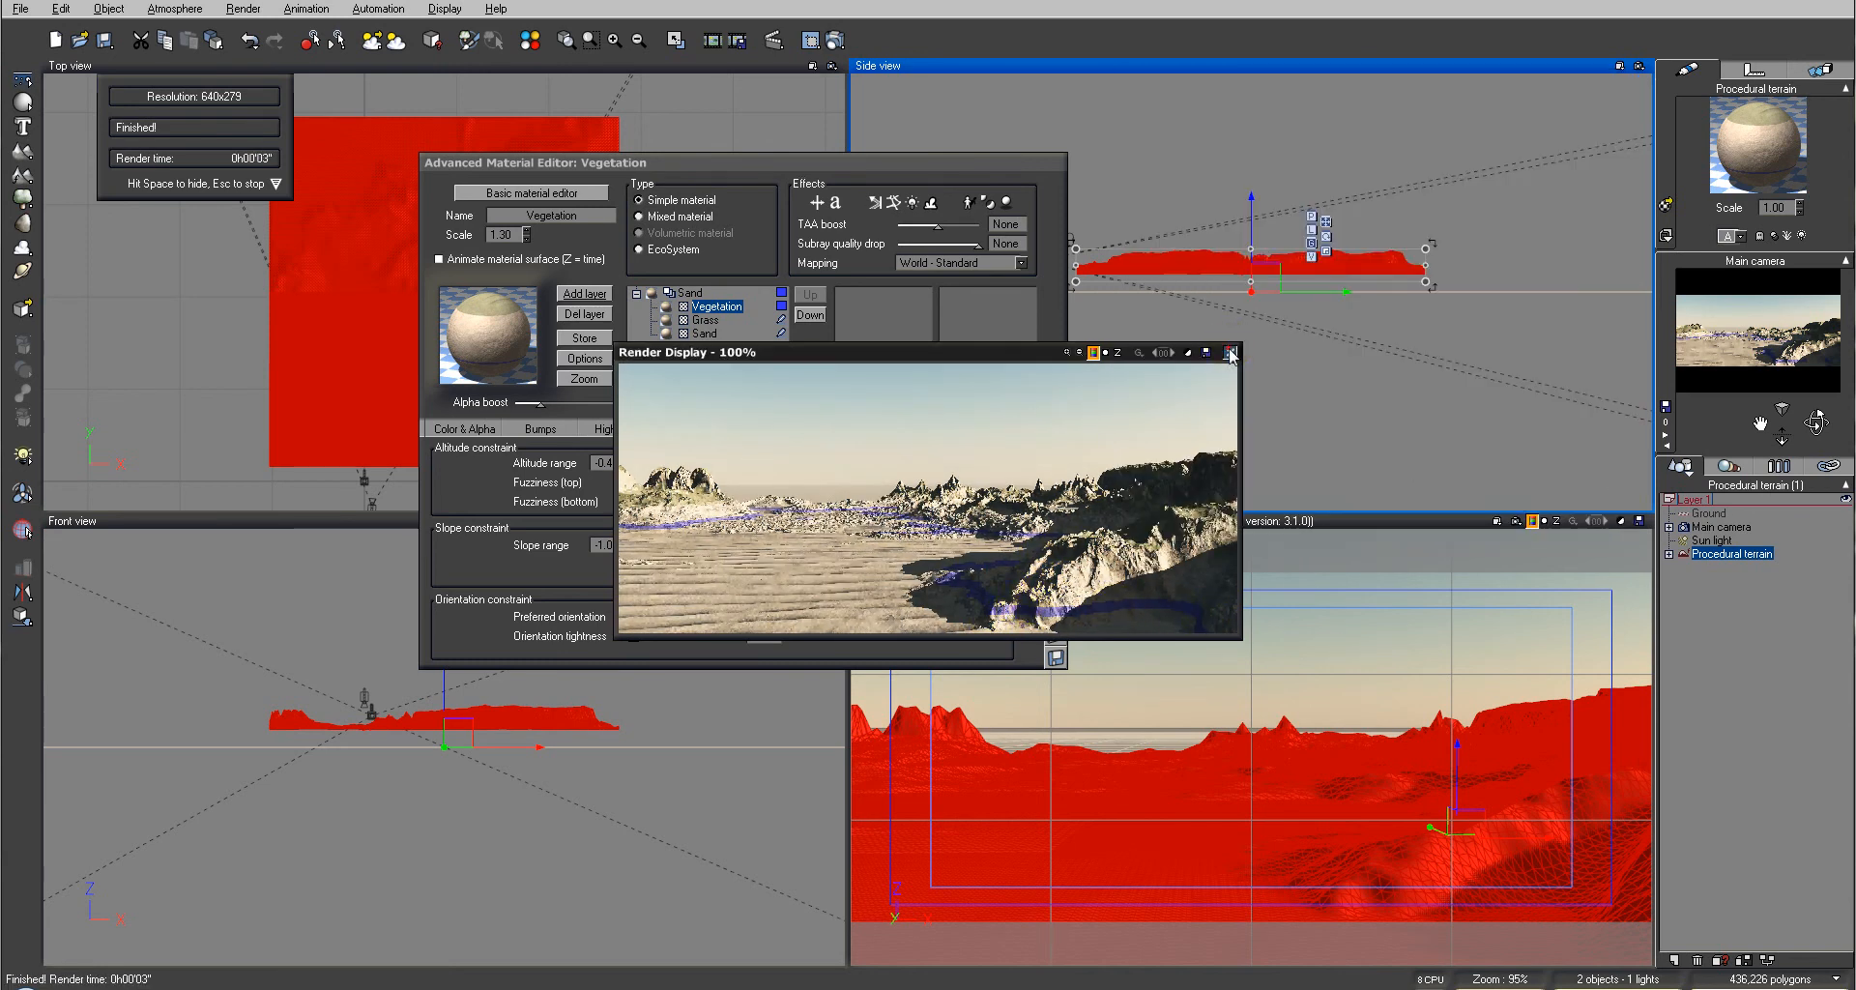
Try top and bottom altitude fuzziness of about 11% on the Vegetation layer and render the scene to check it
left_click(637, 482)
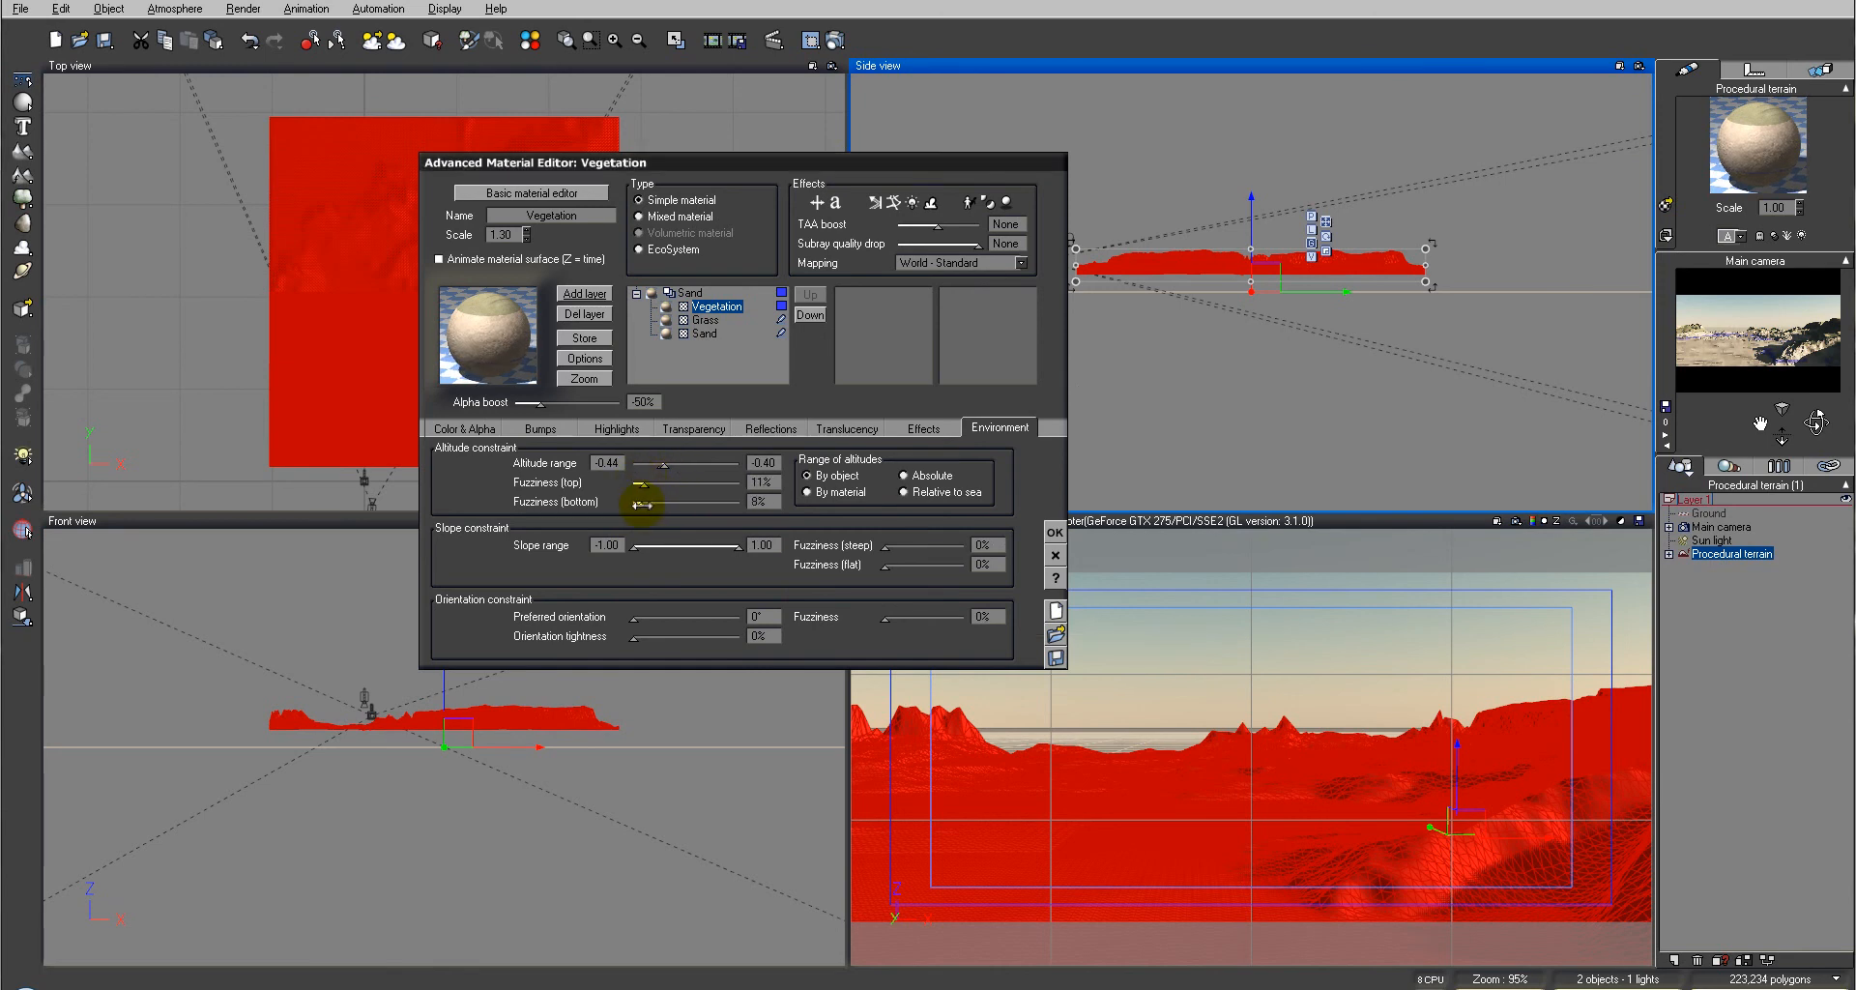
left_click(845, 42)
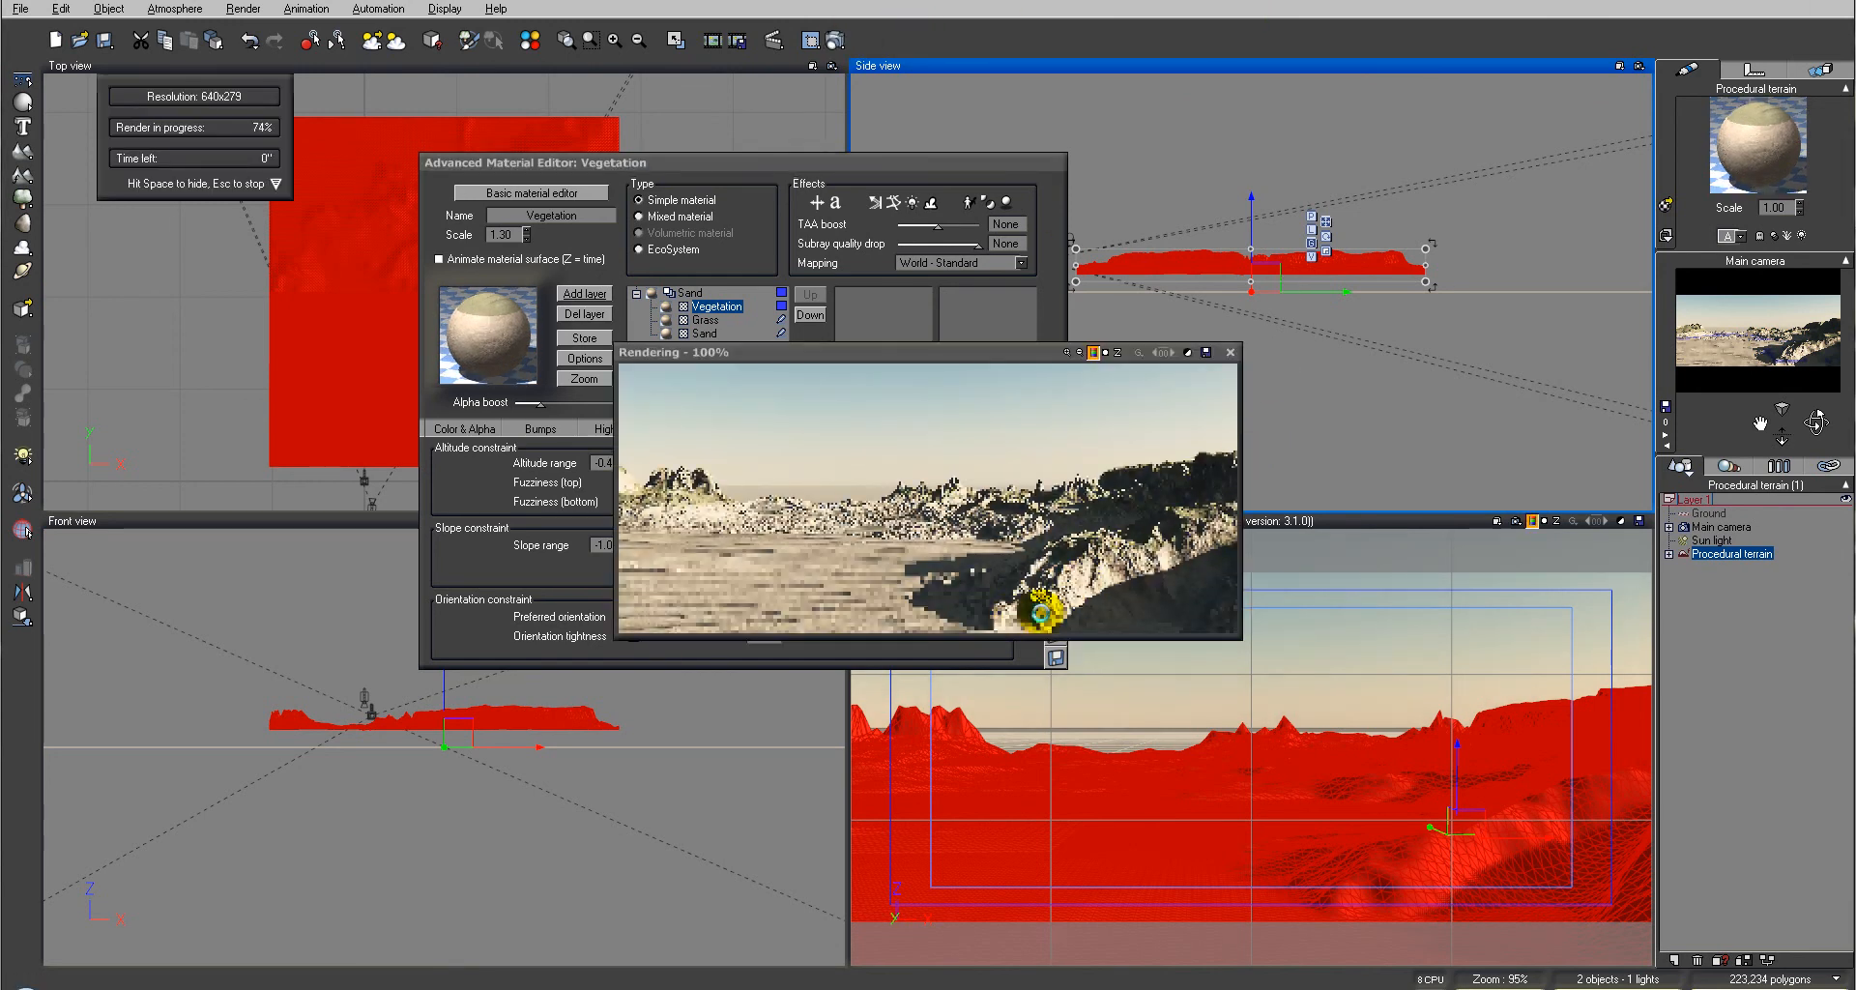
right_click(1152, 568)
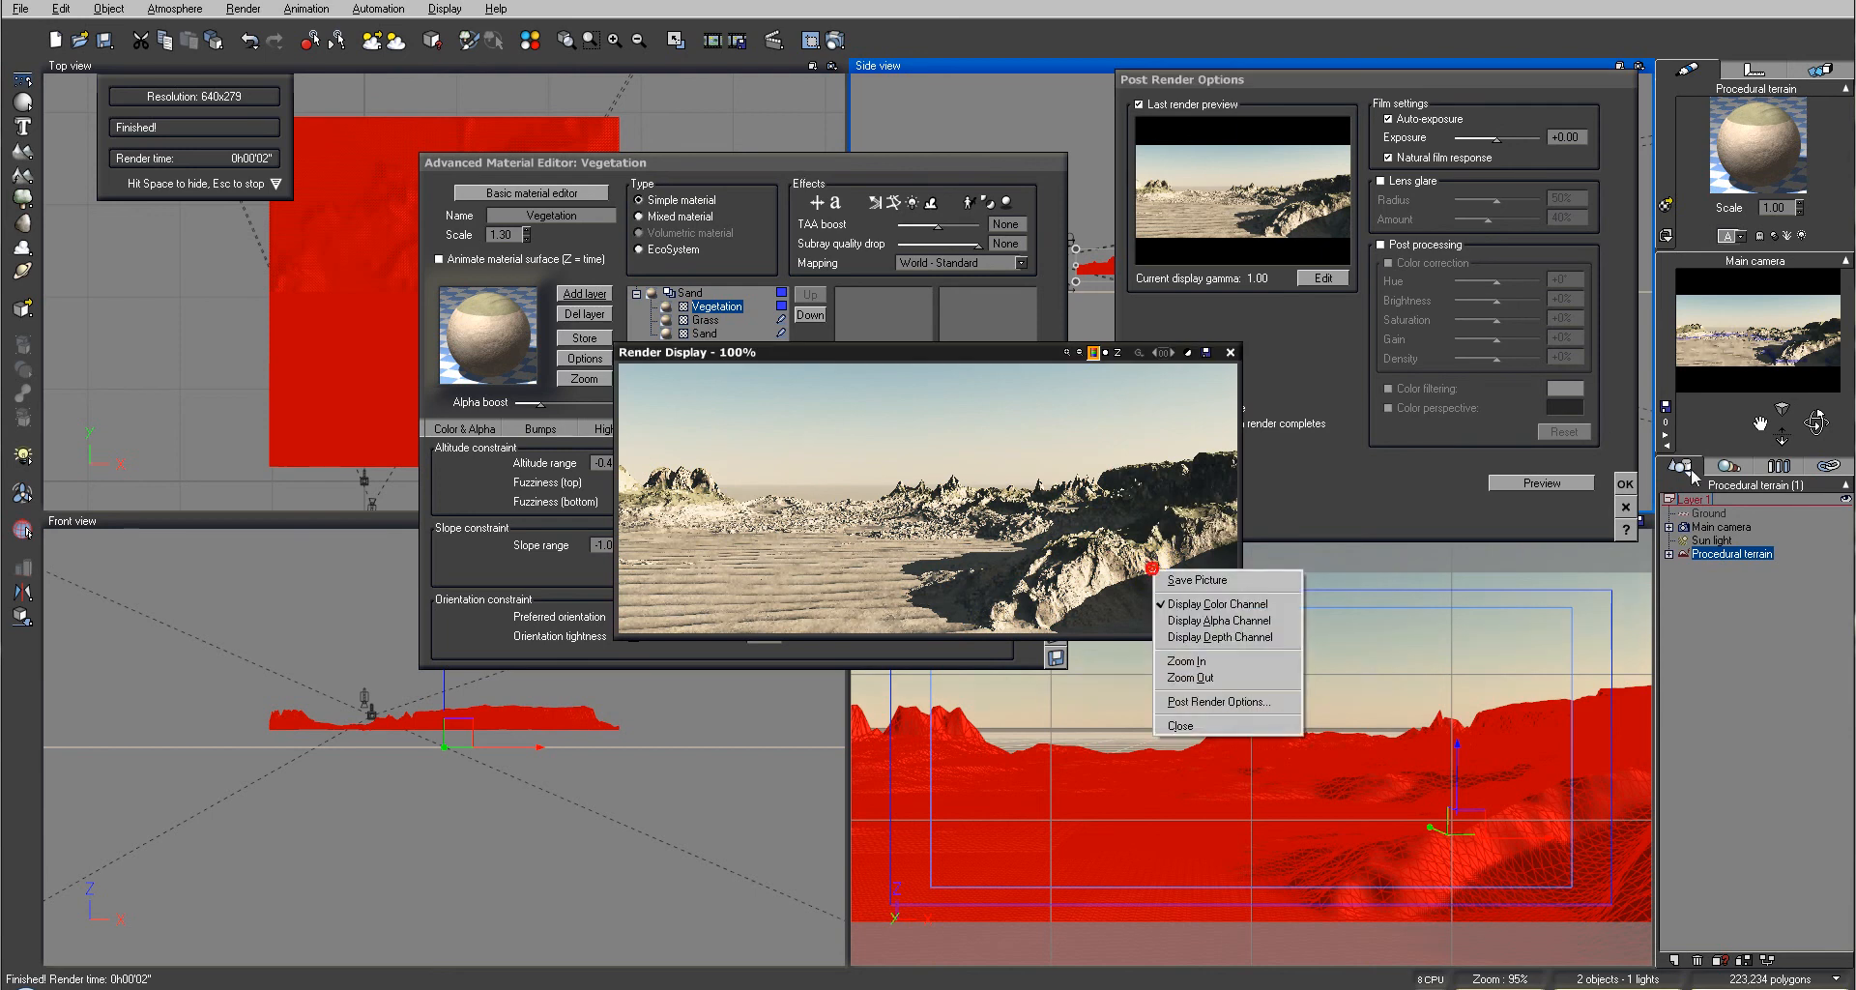
left_click(1625, 485)
left_click(1625, 484)
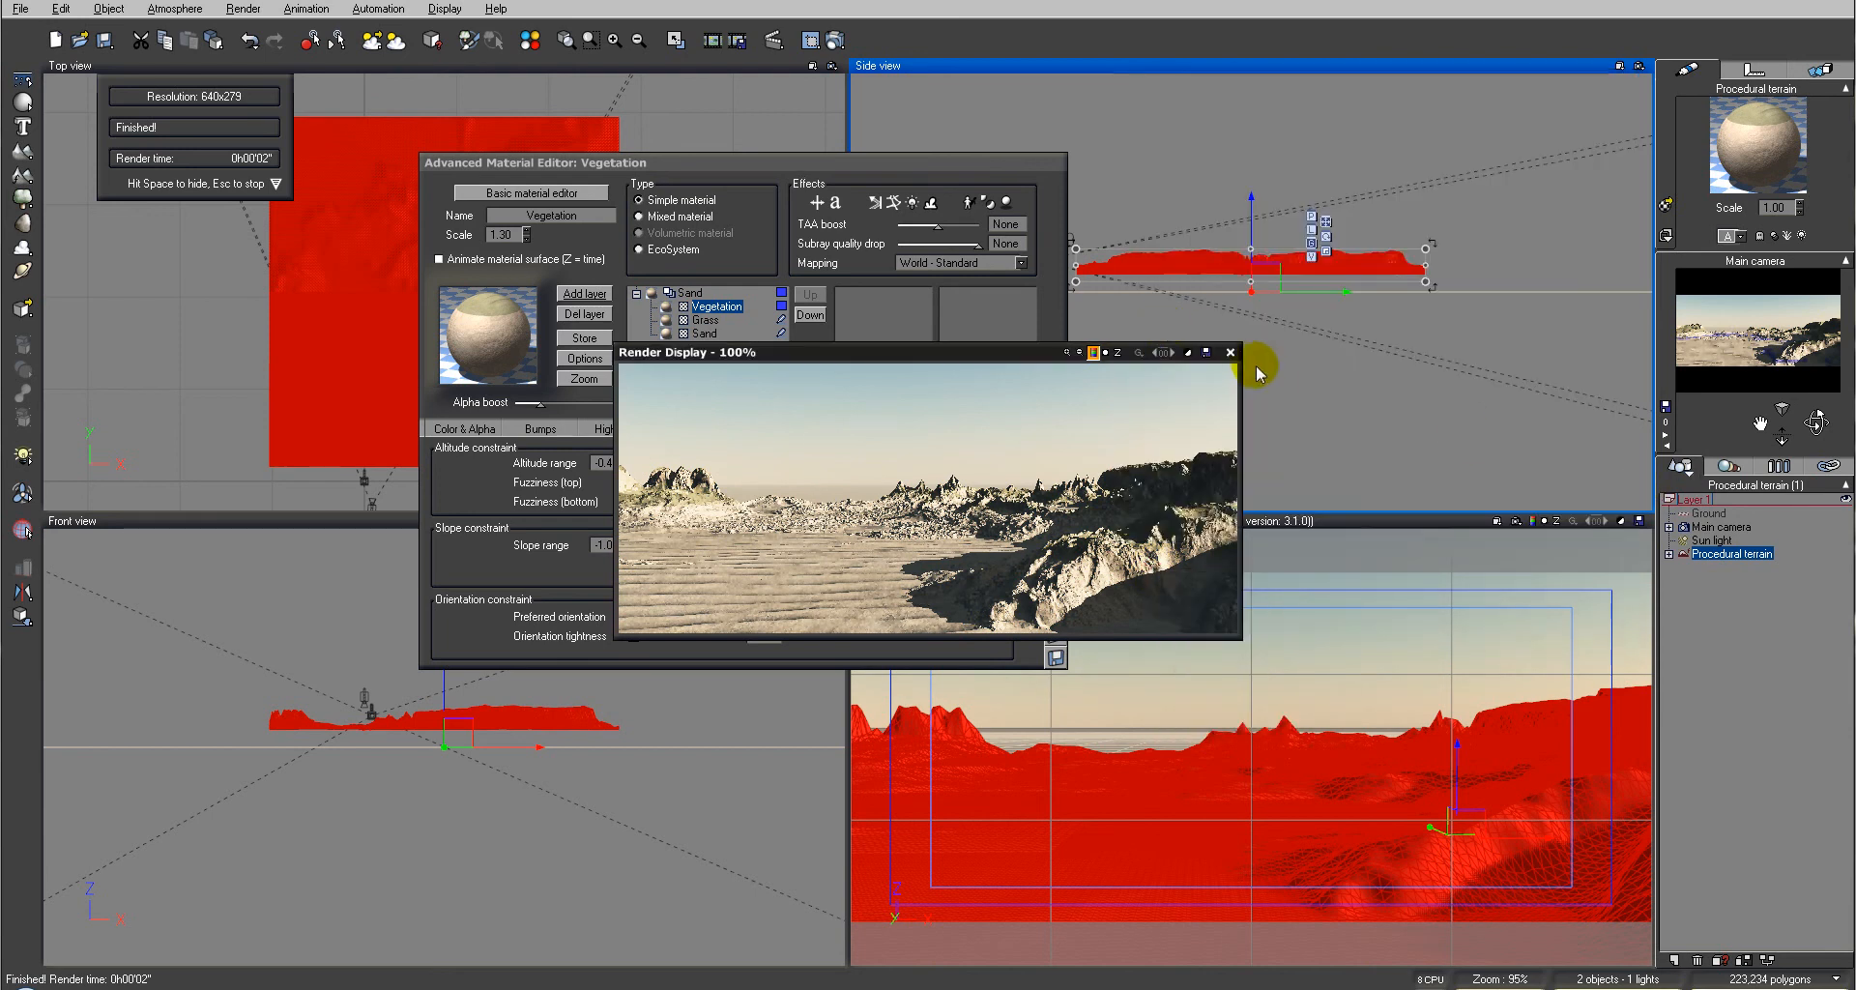
left_click(1230, 353)
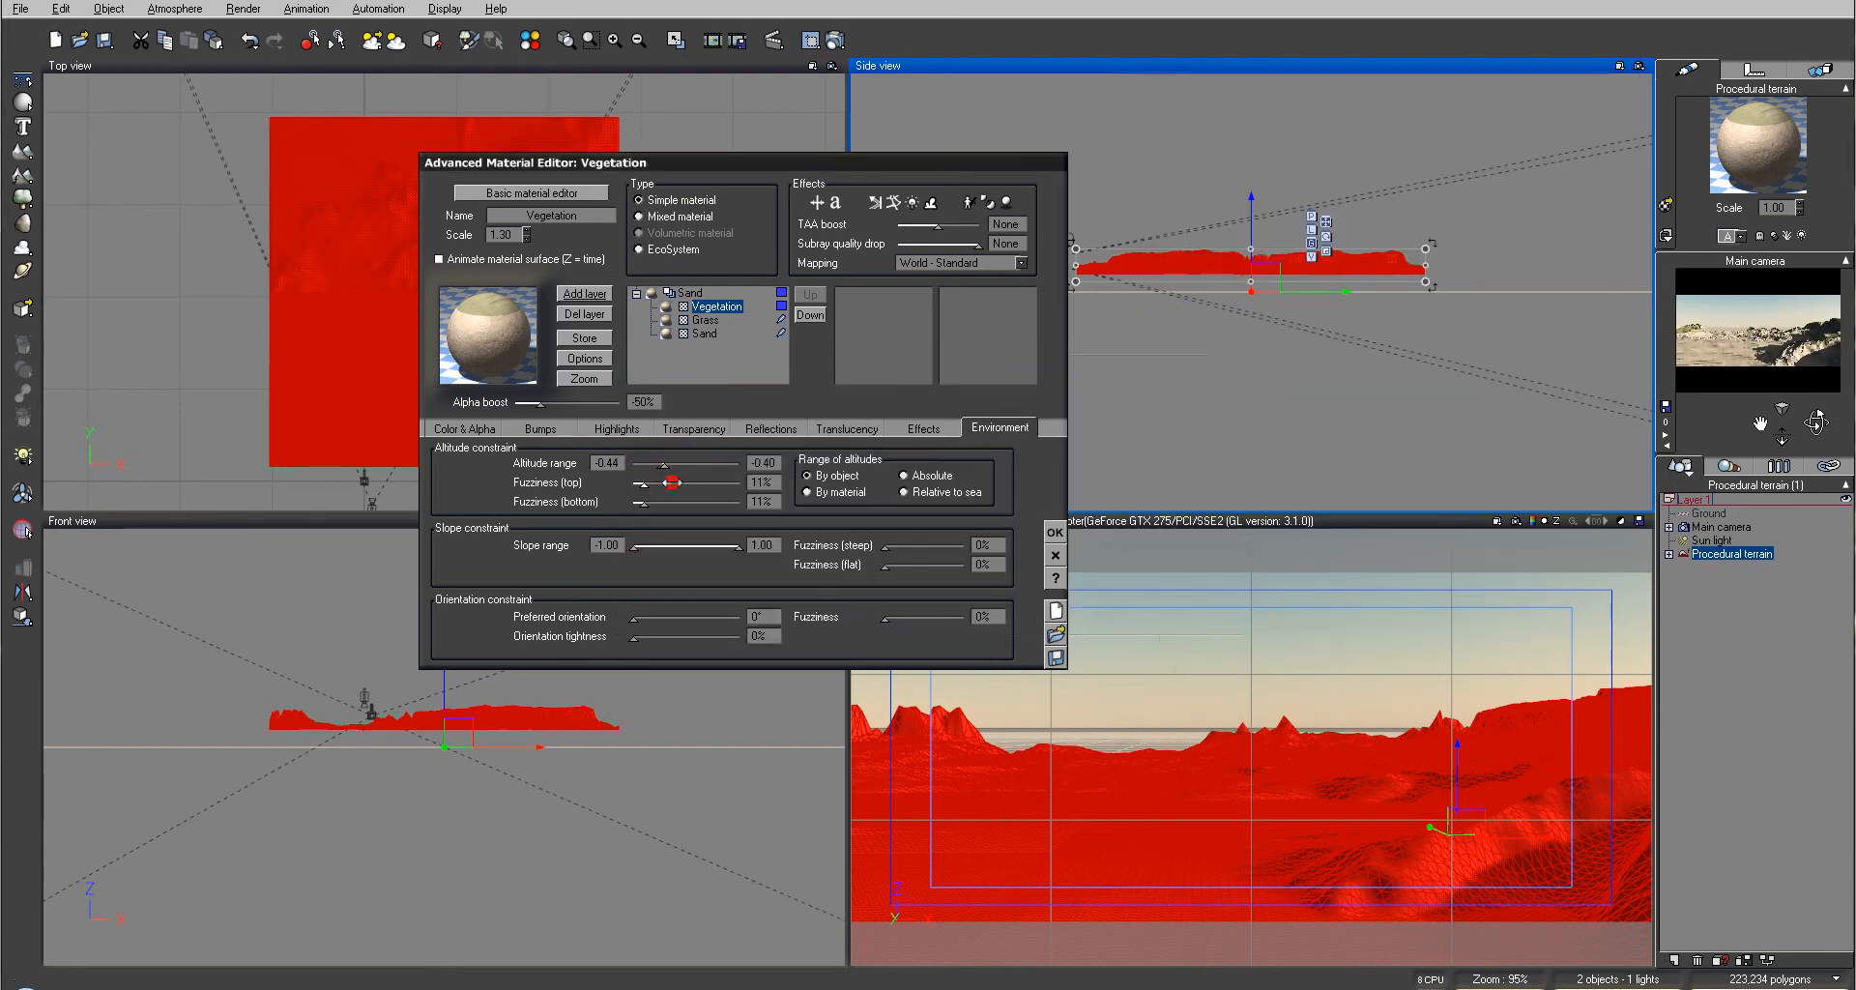
Set the Vegetation layer's altitude fuzziness to 6% top and 5% bottom with +43% alpha boost, and check it in a render
left_click_drag(540, 403, 559, 405)
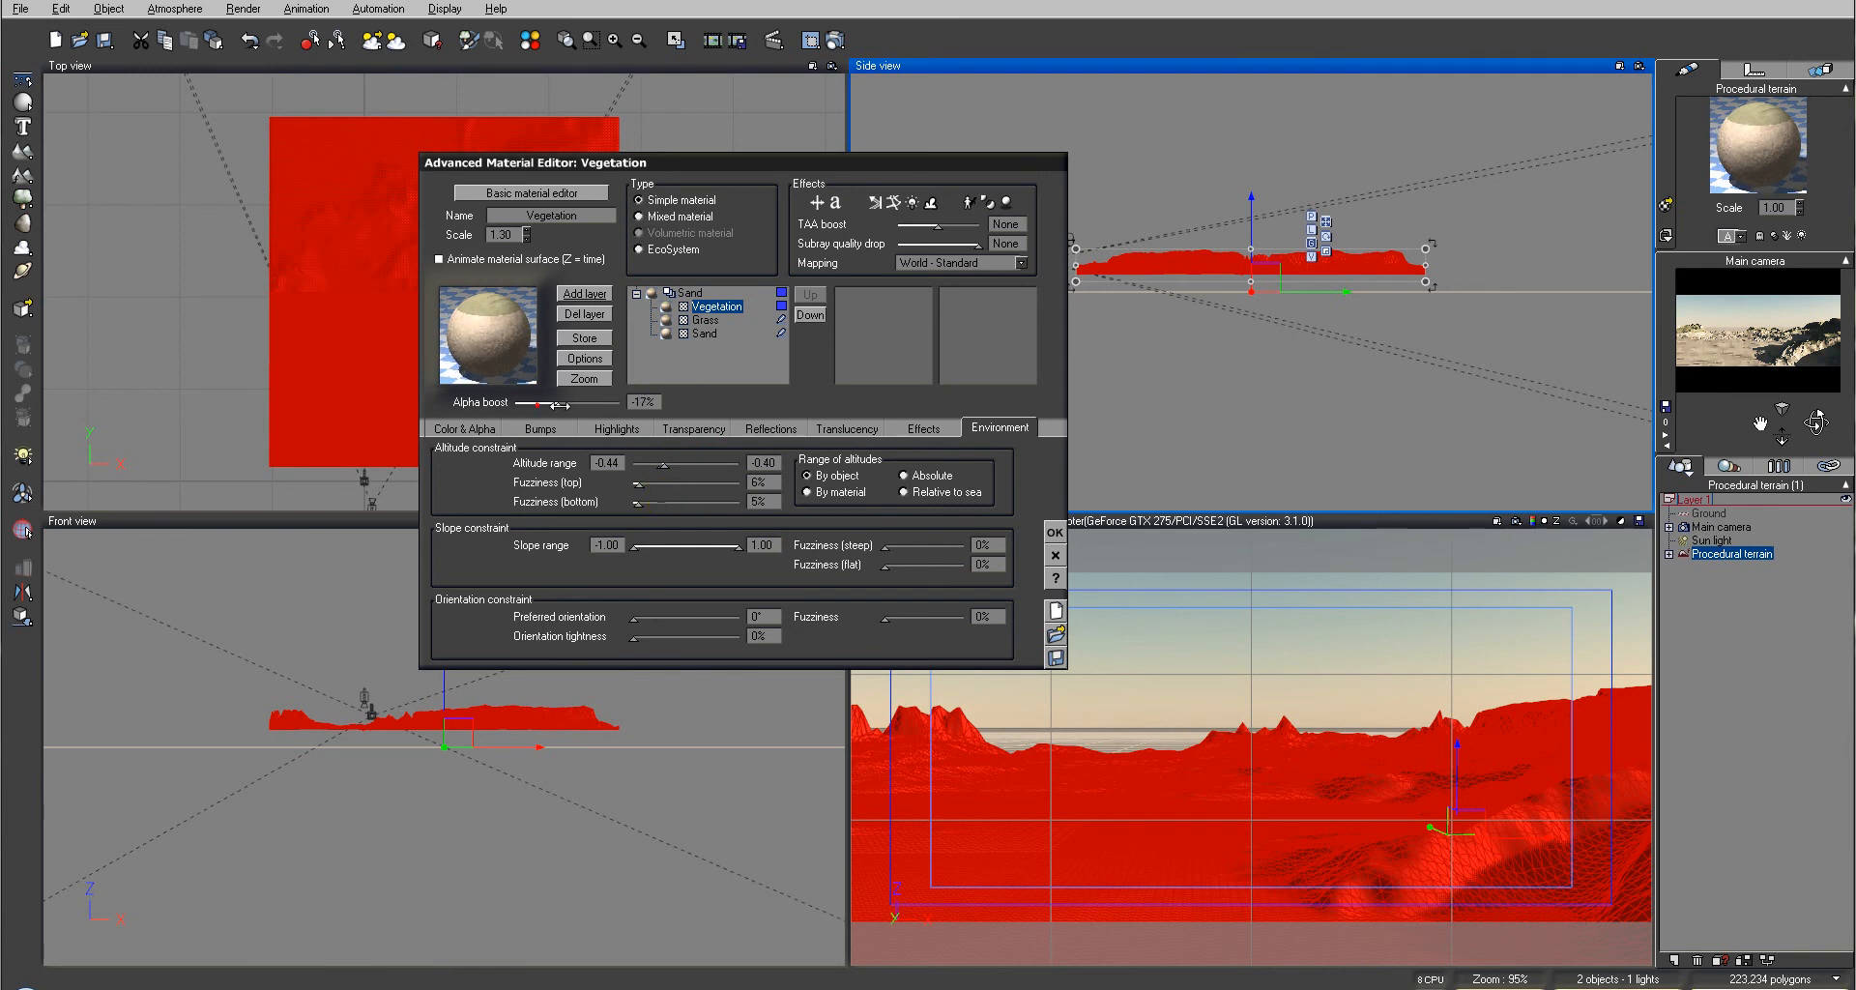
left_click(810, 40)
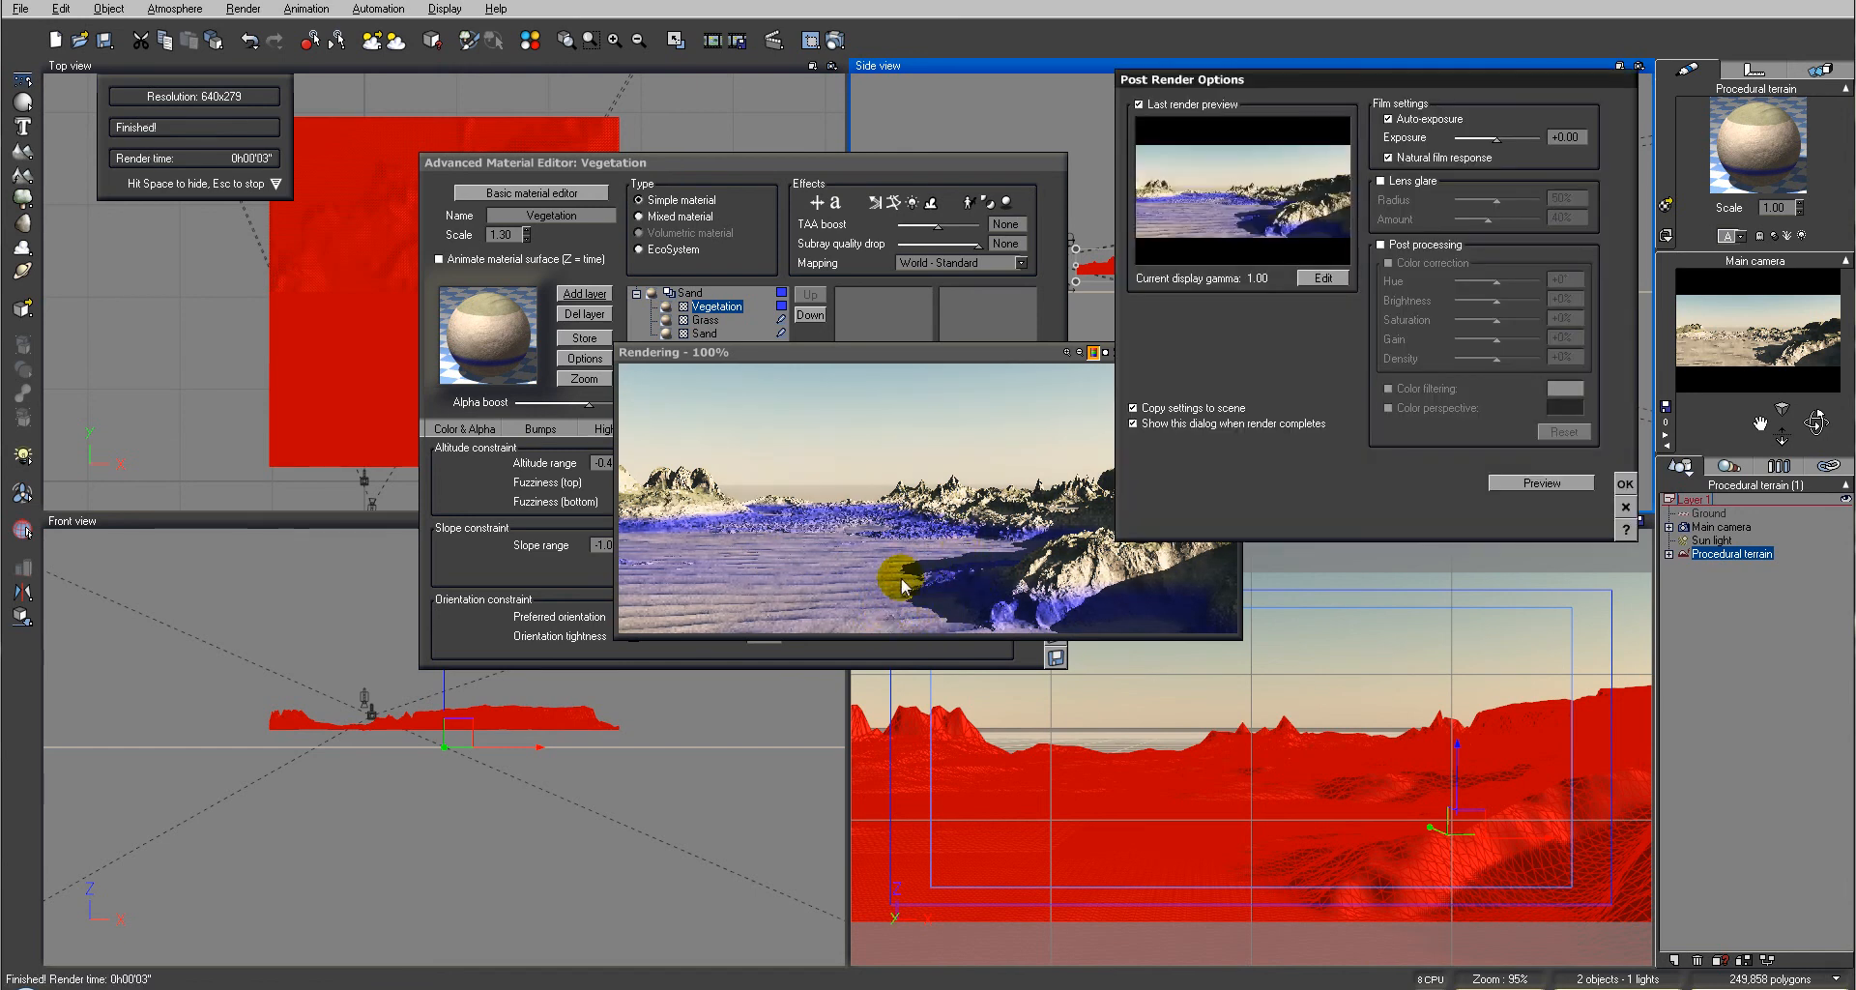
left_click(1629, 485)
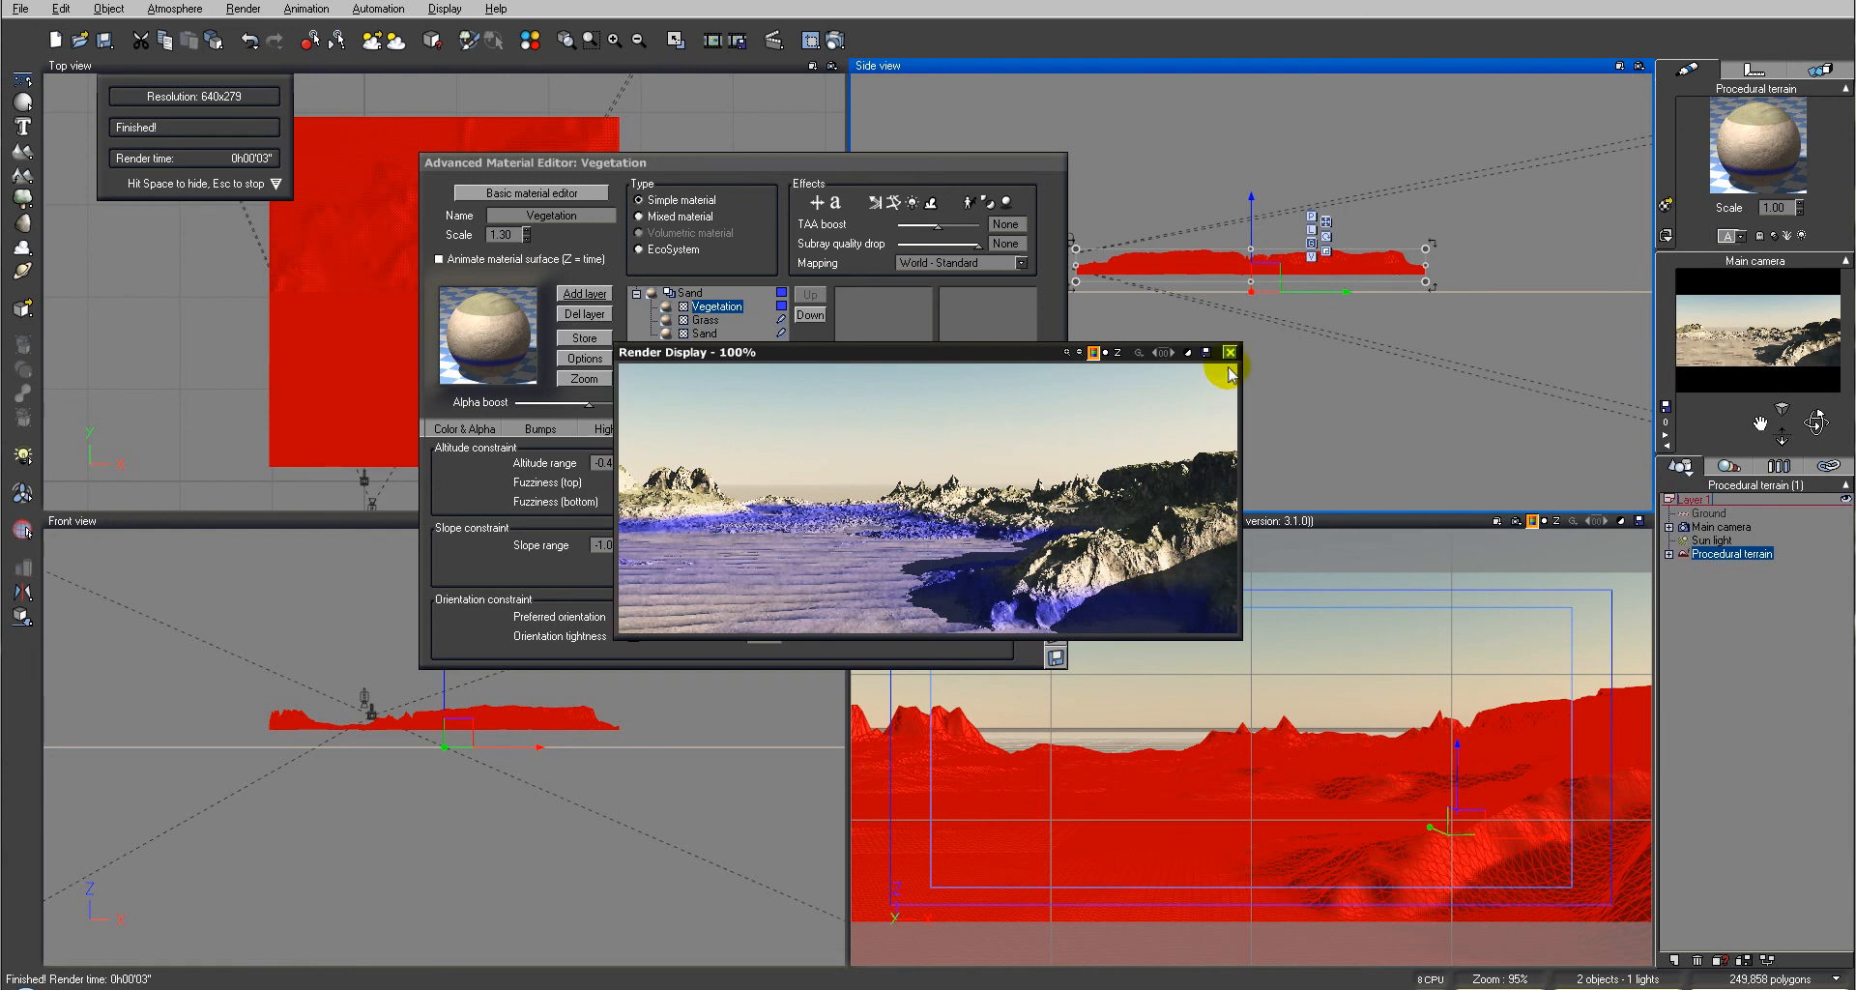
key("space")
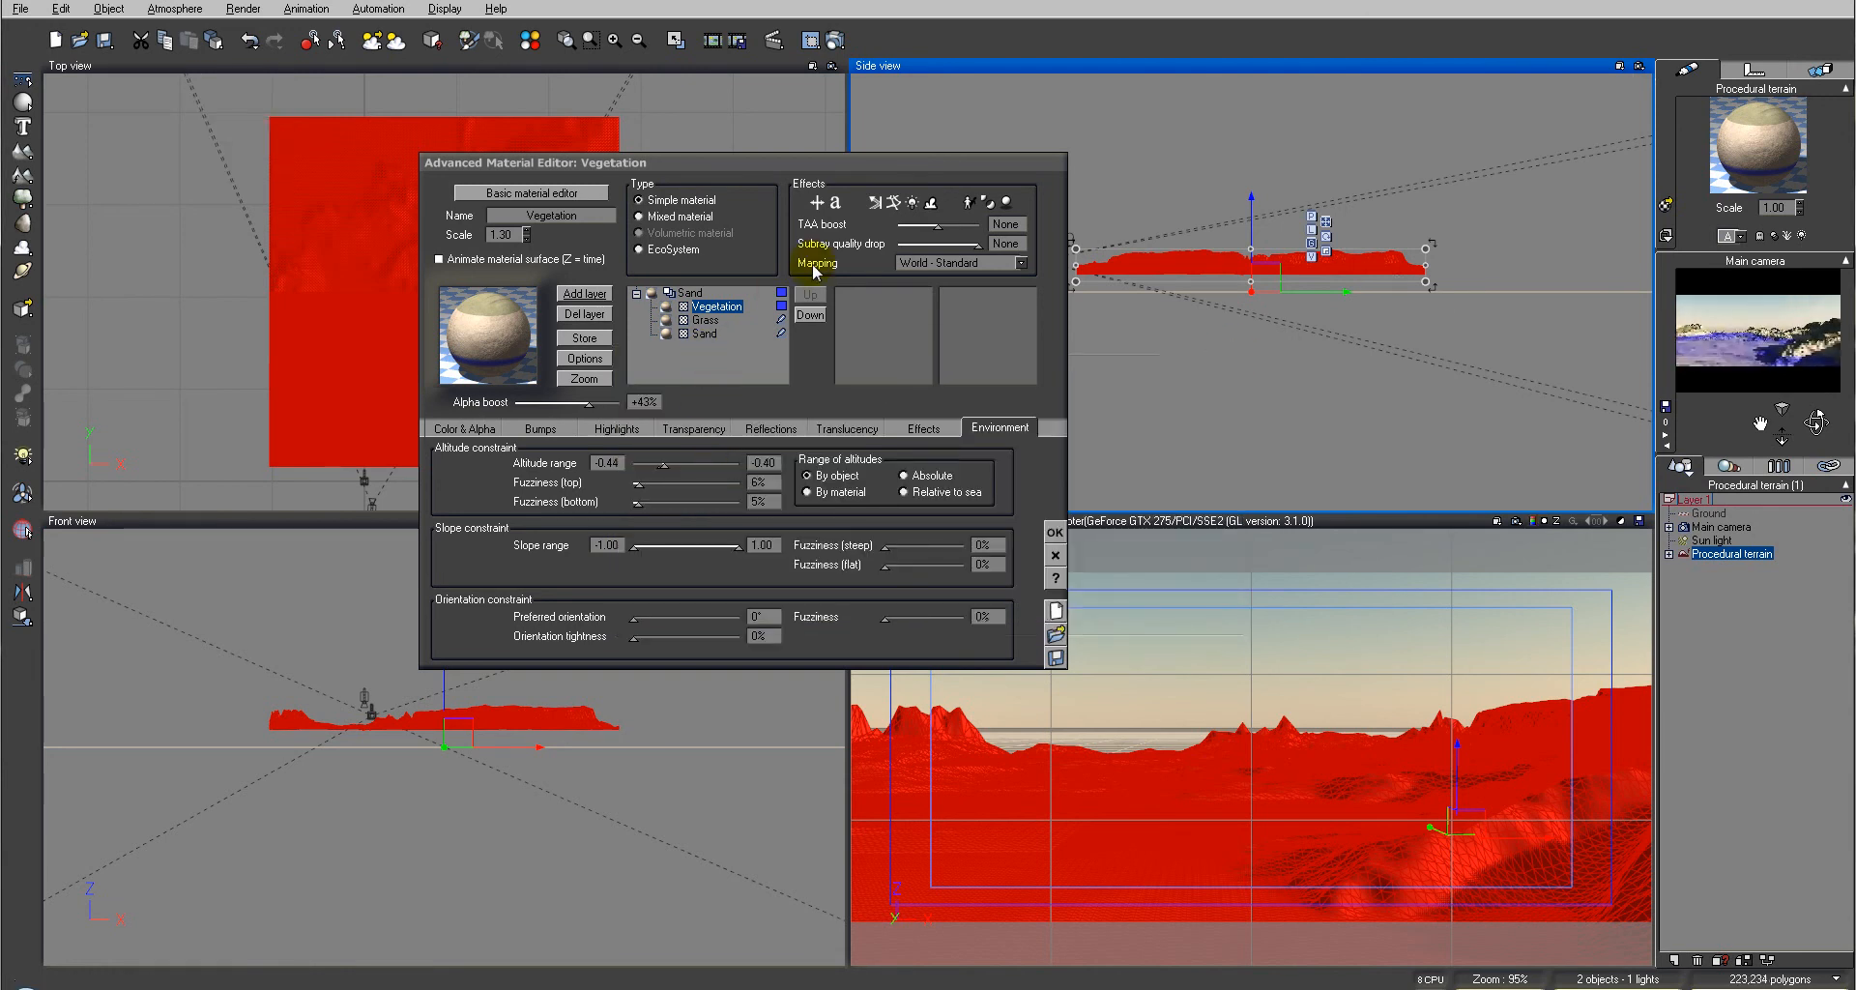
Turn off the Vegetation highlight and give the Grass layer -17% alpha boost and 23% bottom altitude fuzziness
left_click(782, 293)
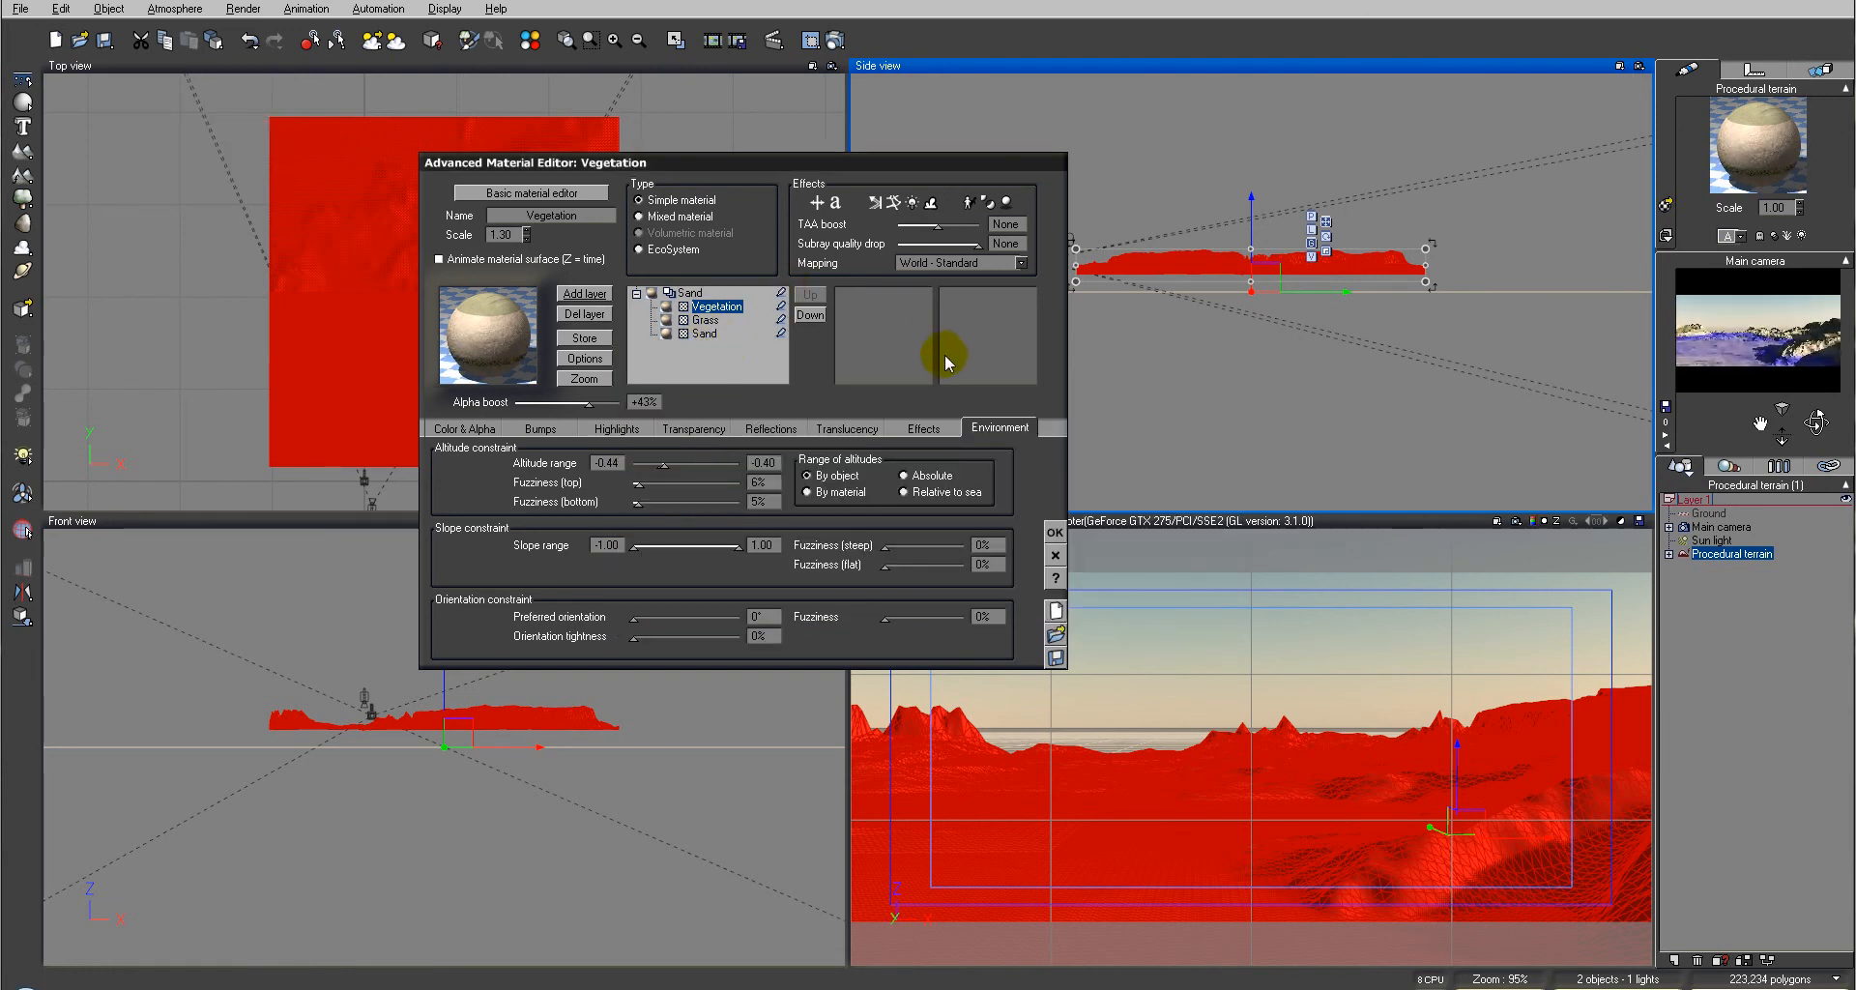
left_click(707, 321)
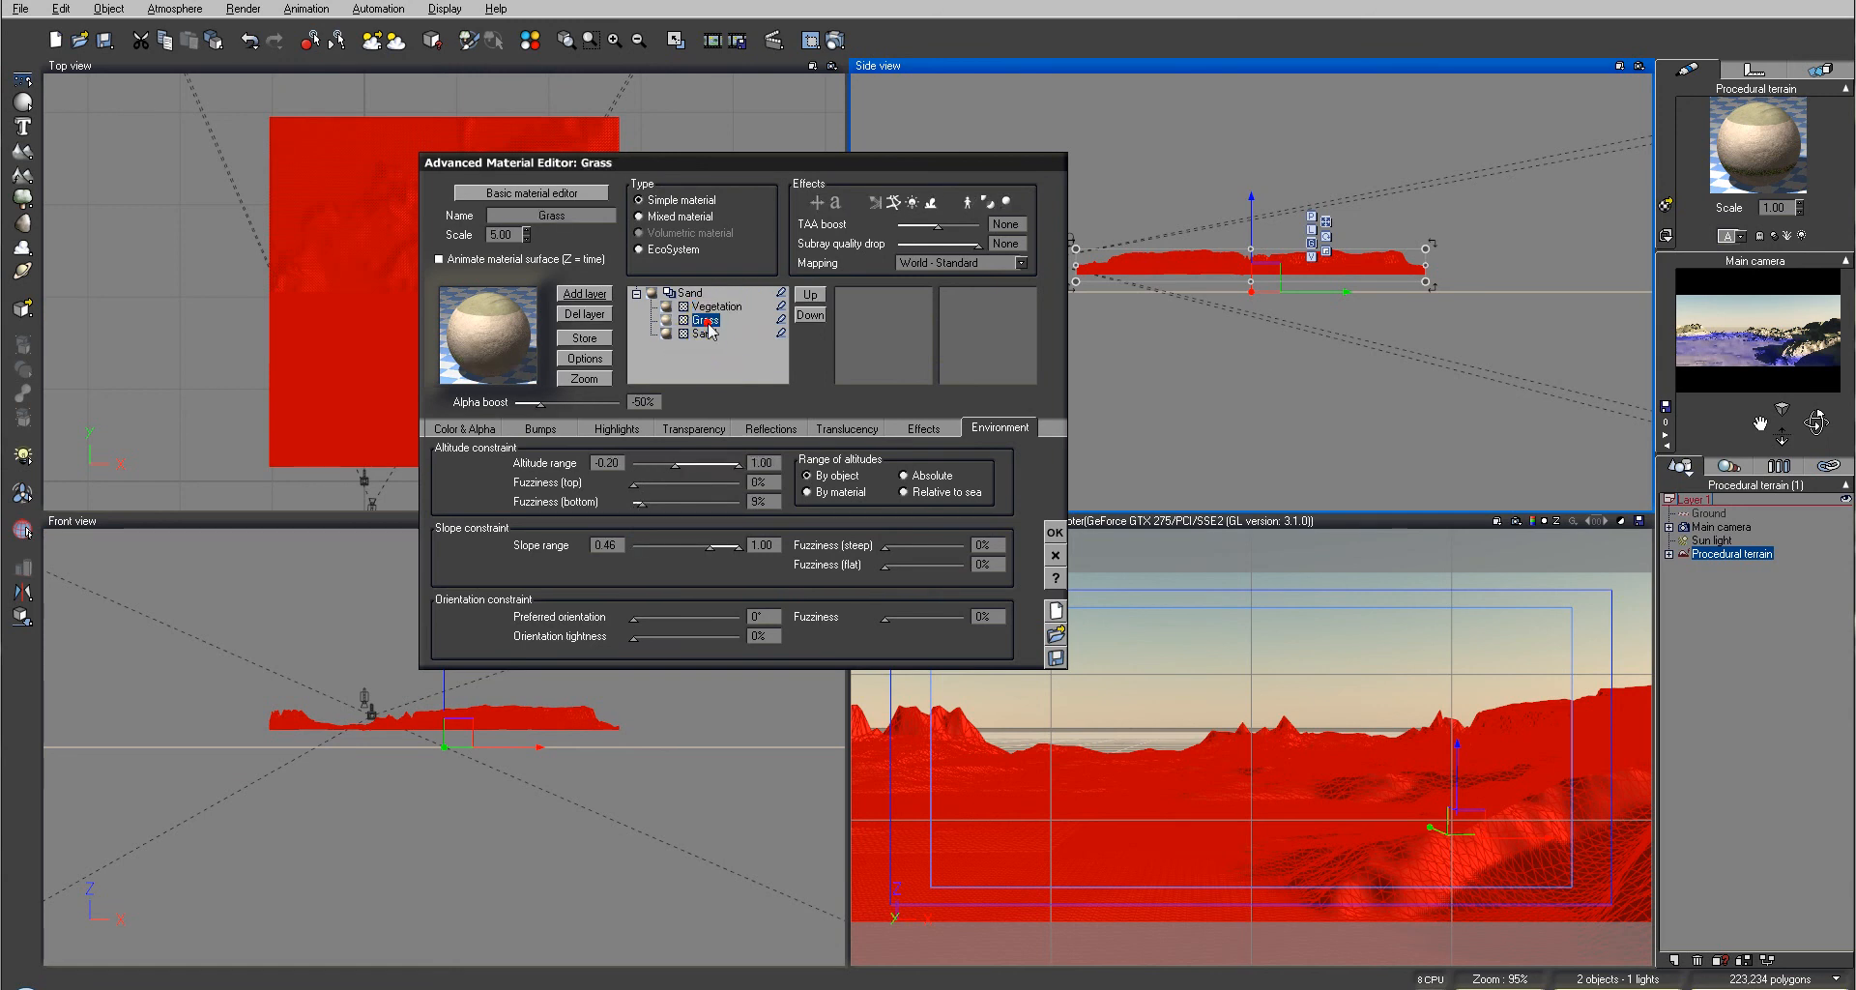
left_click_drag(559, 402, 577, 402)
left_click_drag(650, 502, 656, 502)
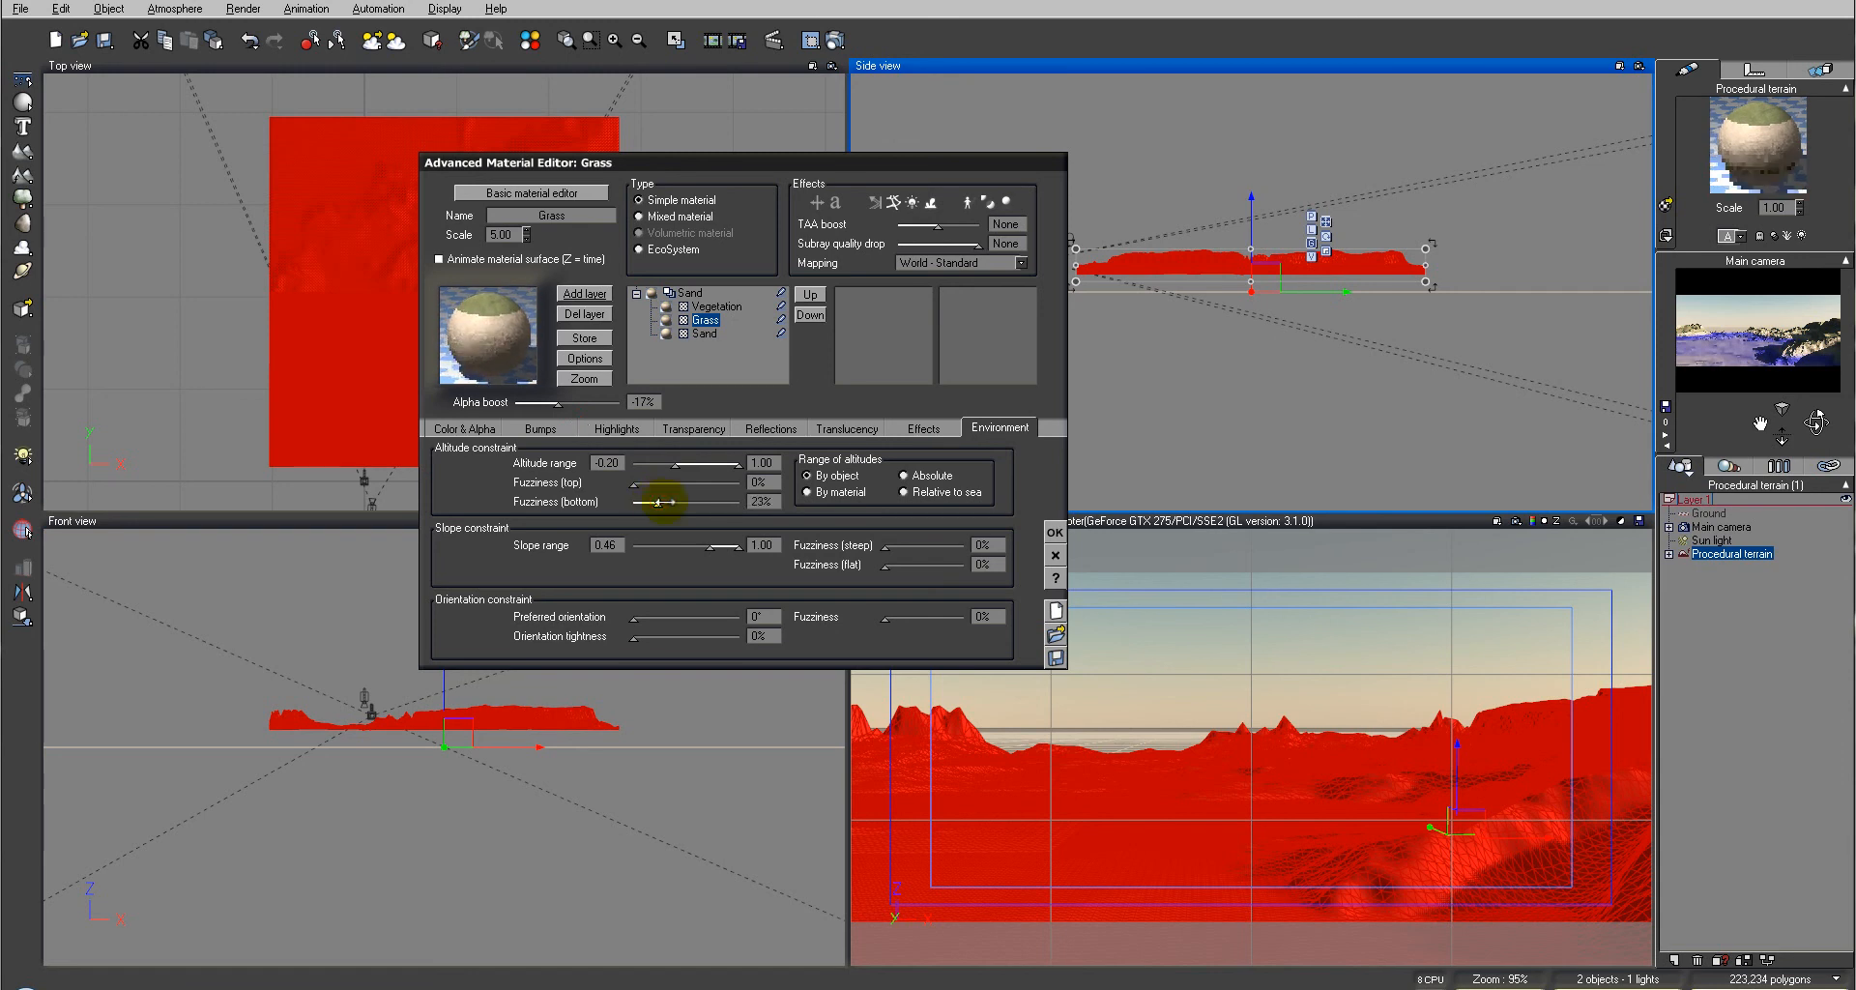
Convert the Grass and Vegetation layers to EcoSystem type, keeping each original material as a separate simple layer beneath
left_click(721, 307)
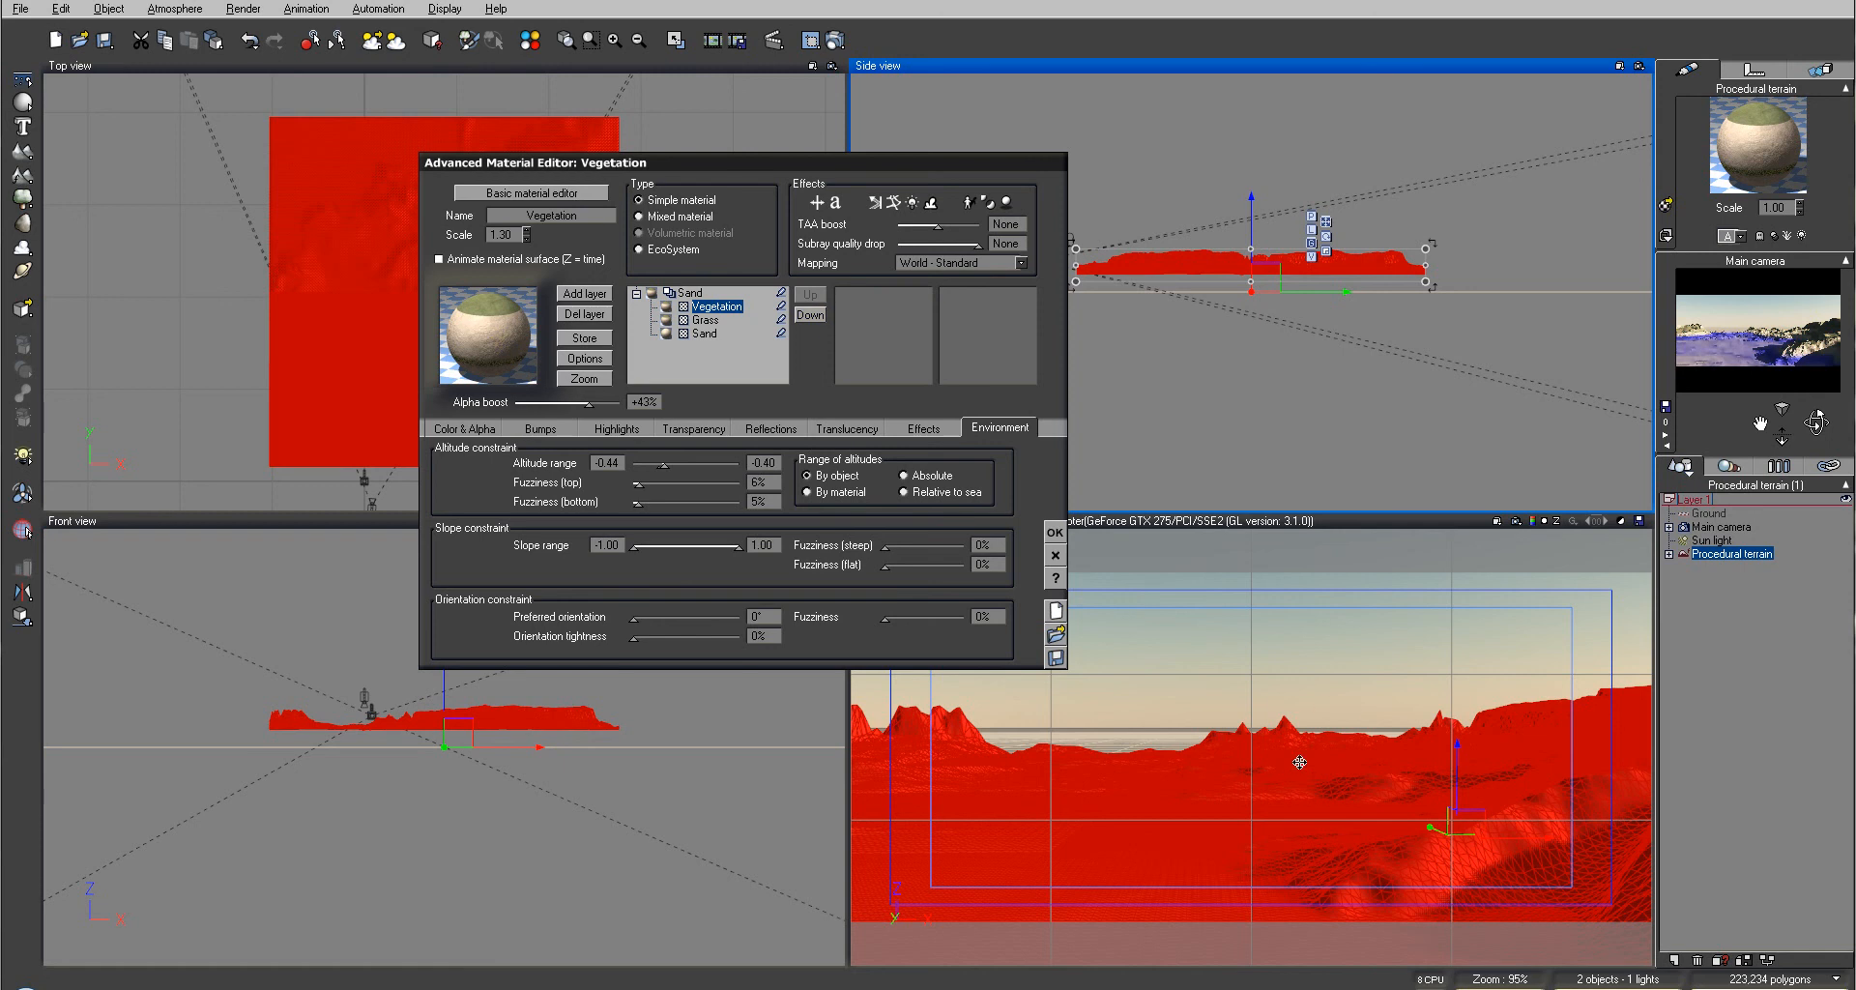
left_click(708, 320)
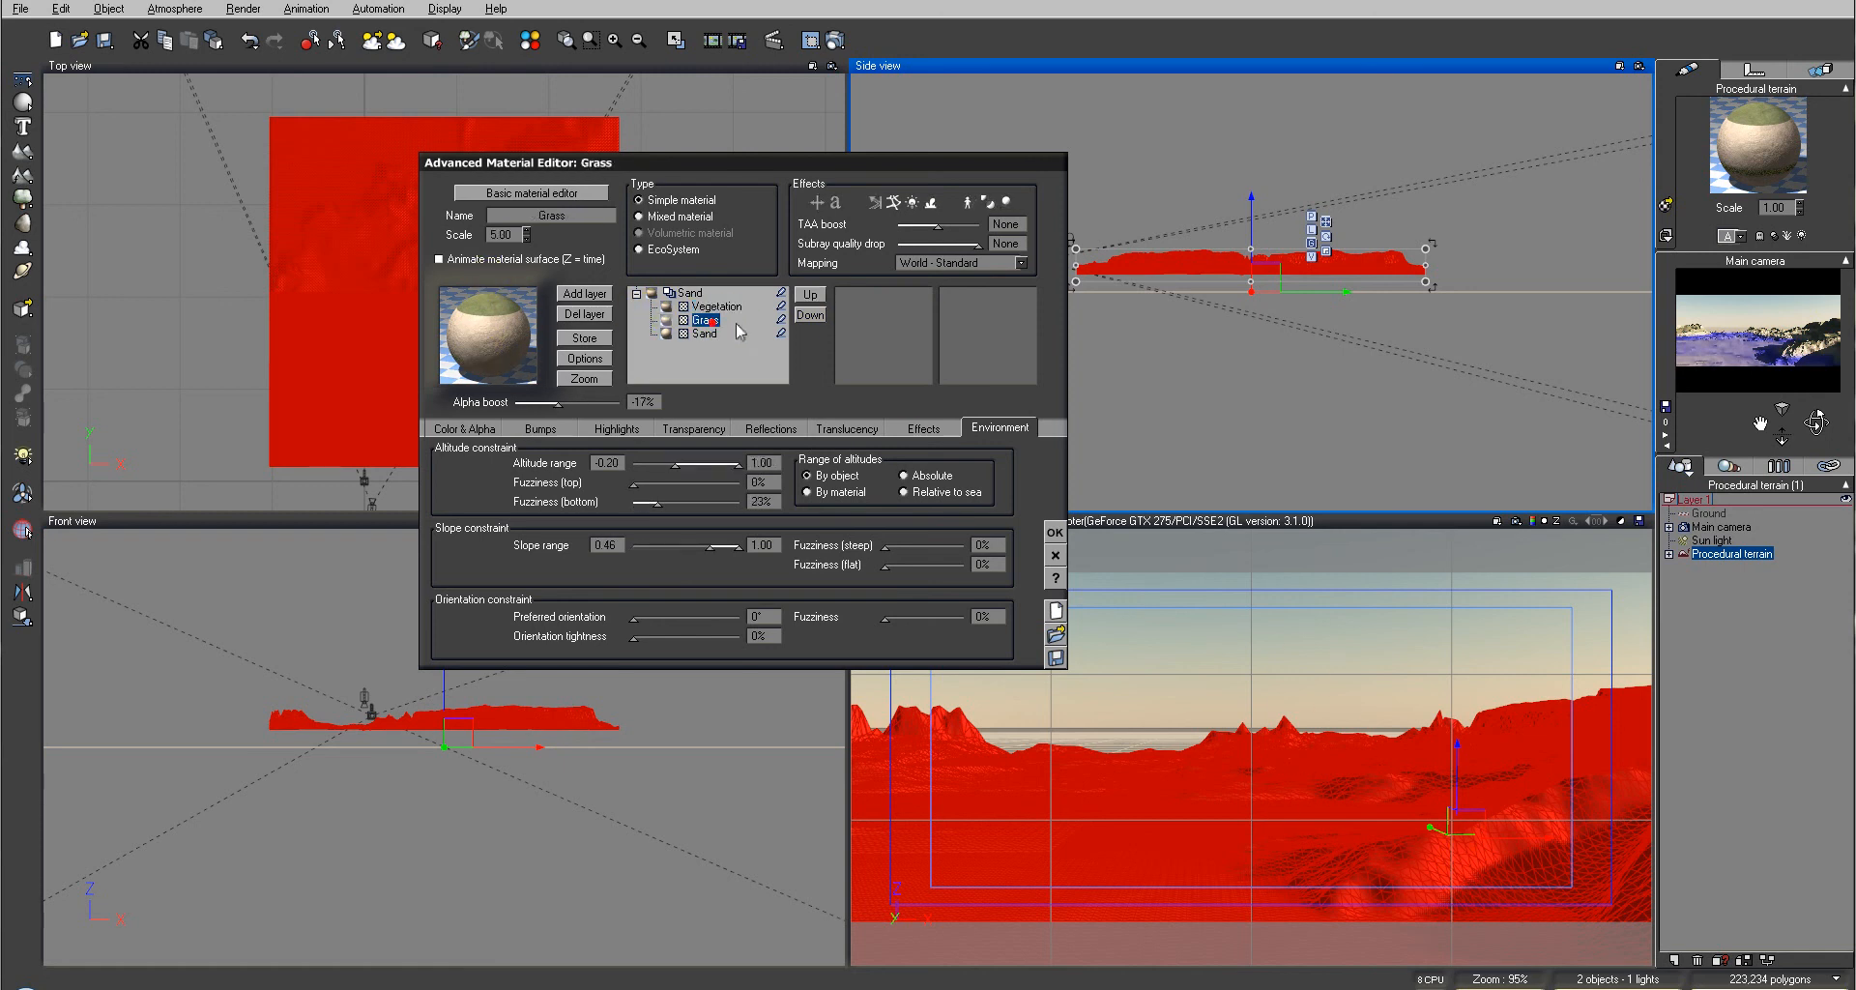
left_click(672, 253)
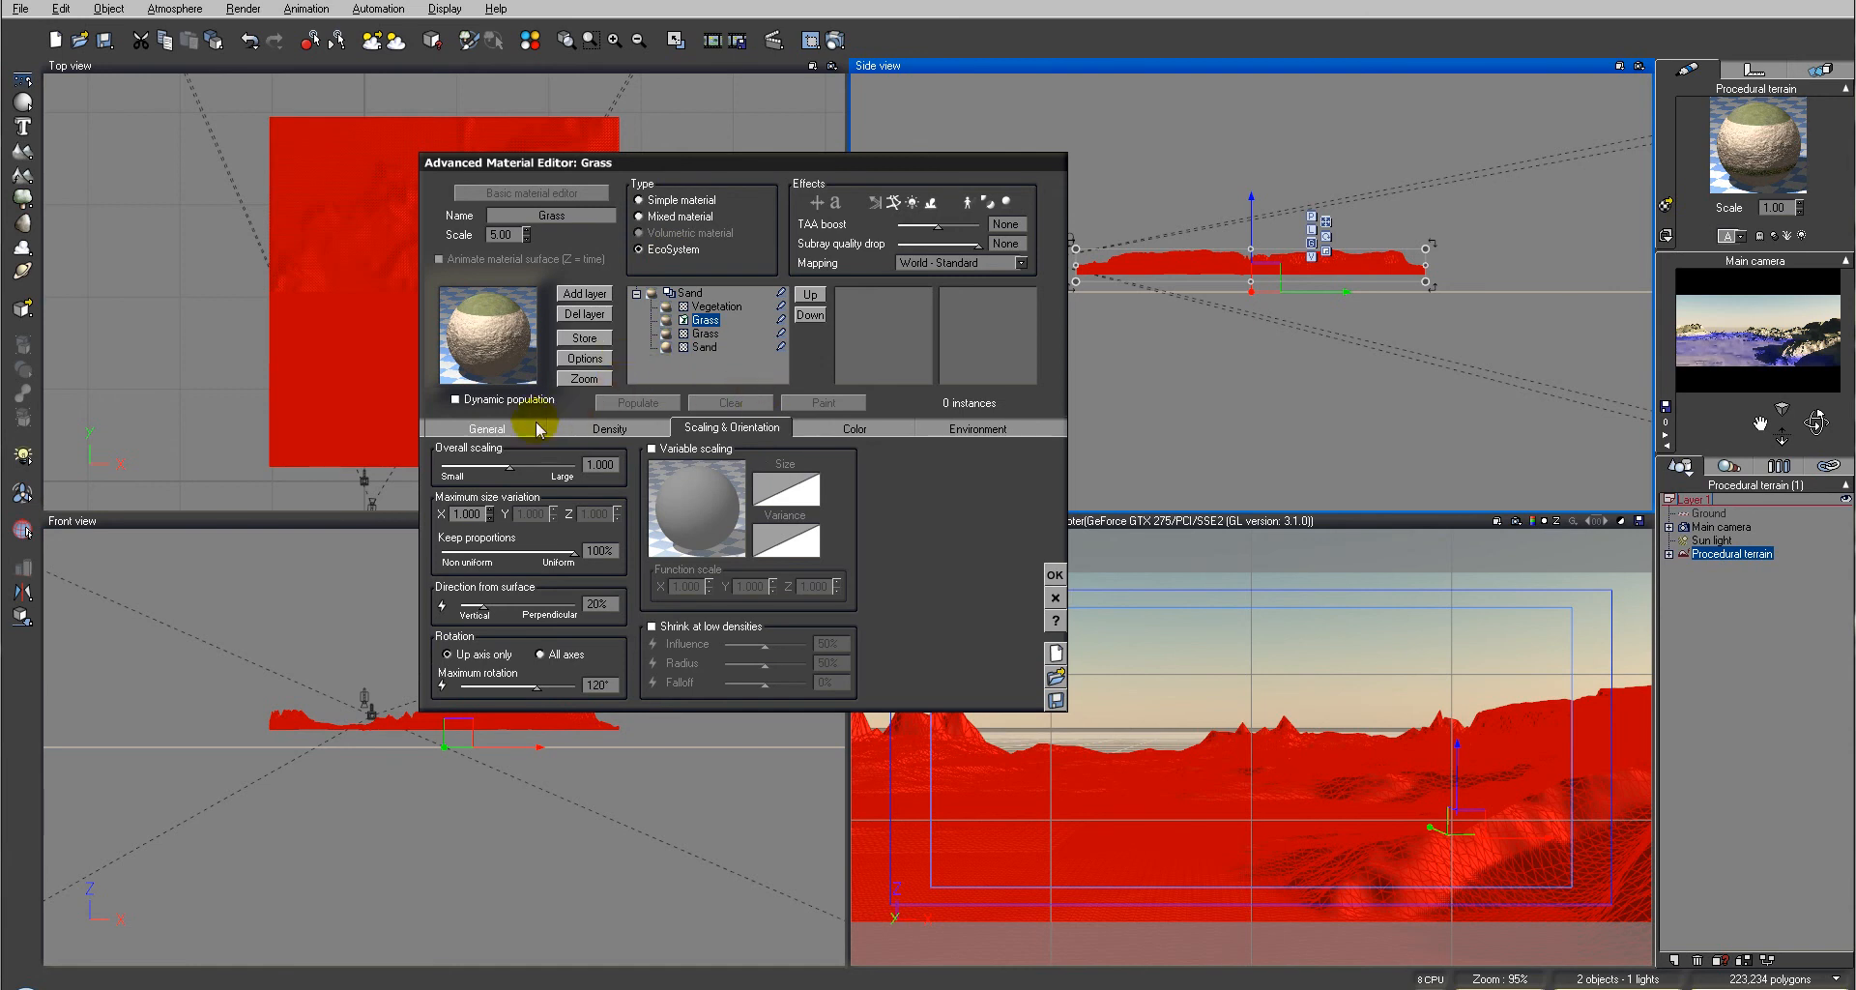
left_click(494, 426)
left_click(980, 429)
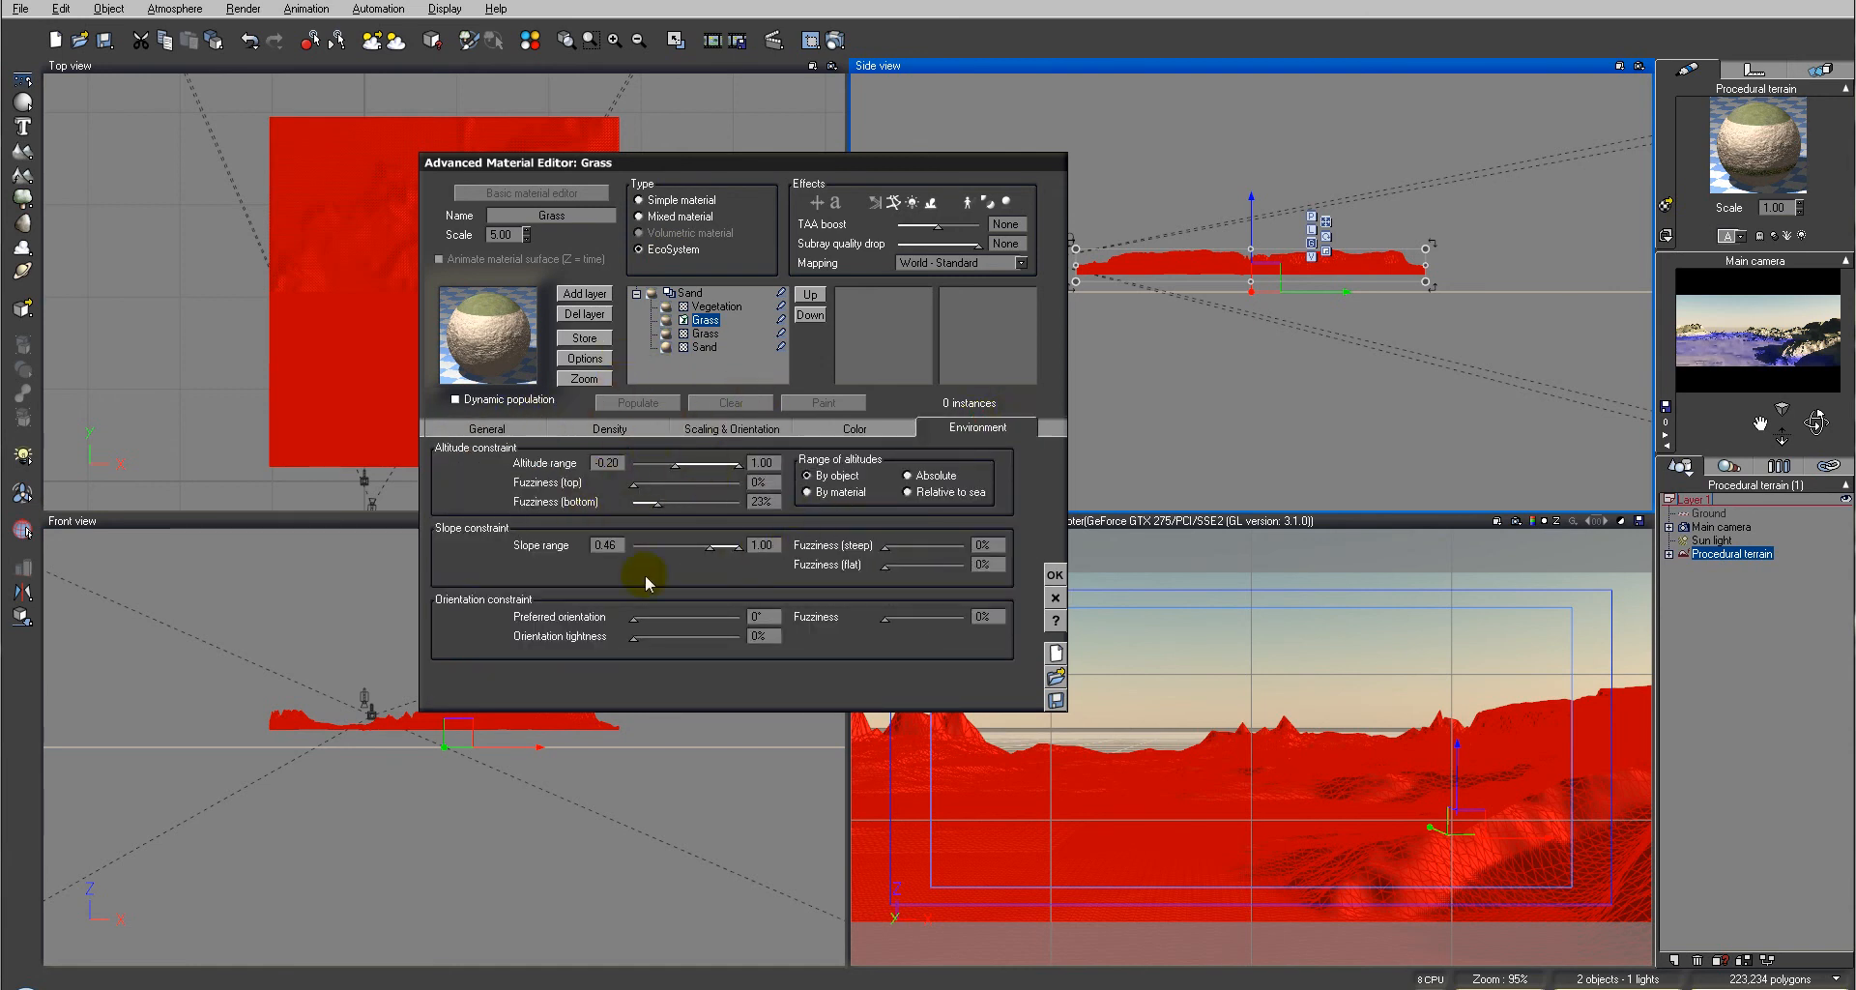
left_click(706, 332)
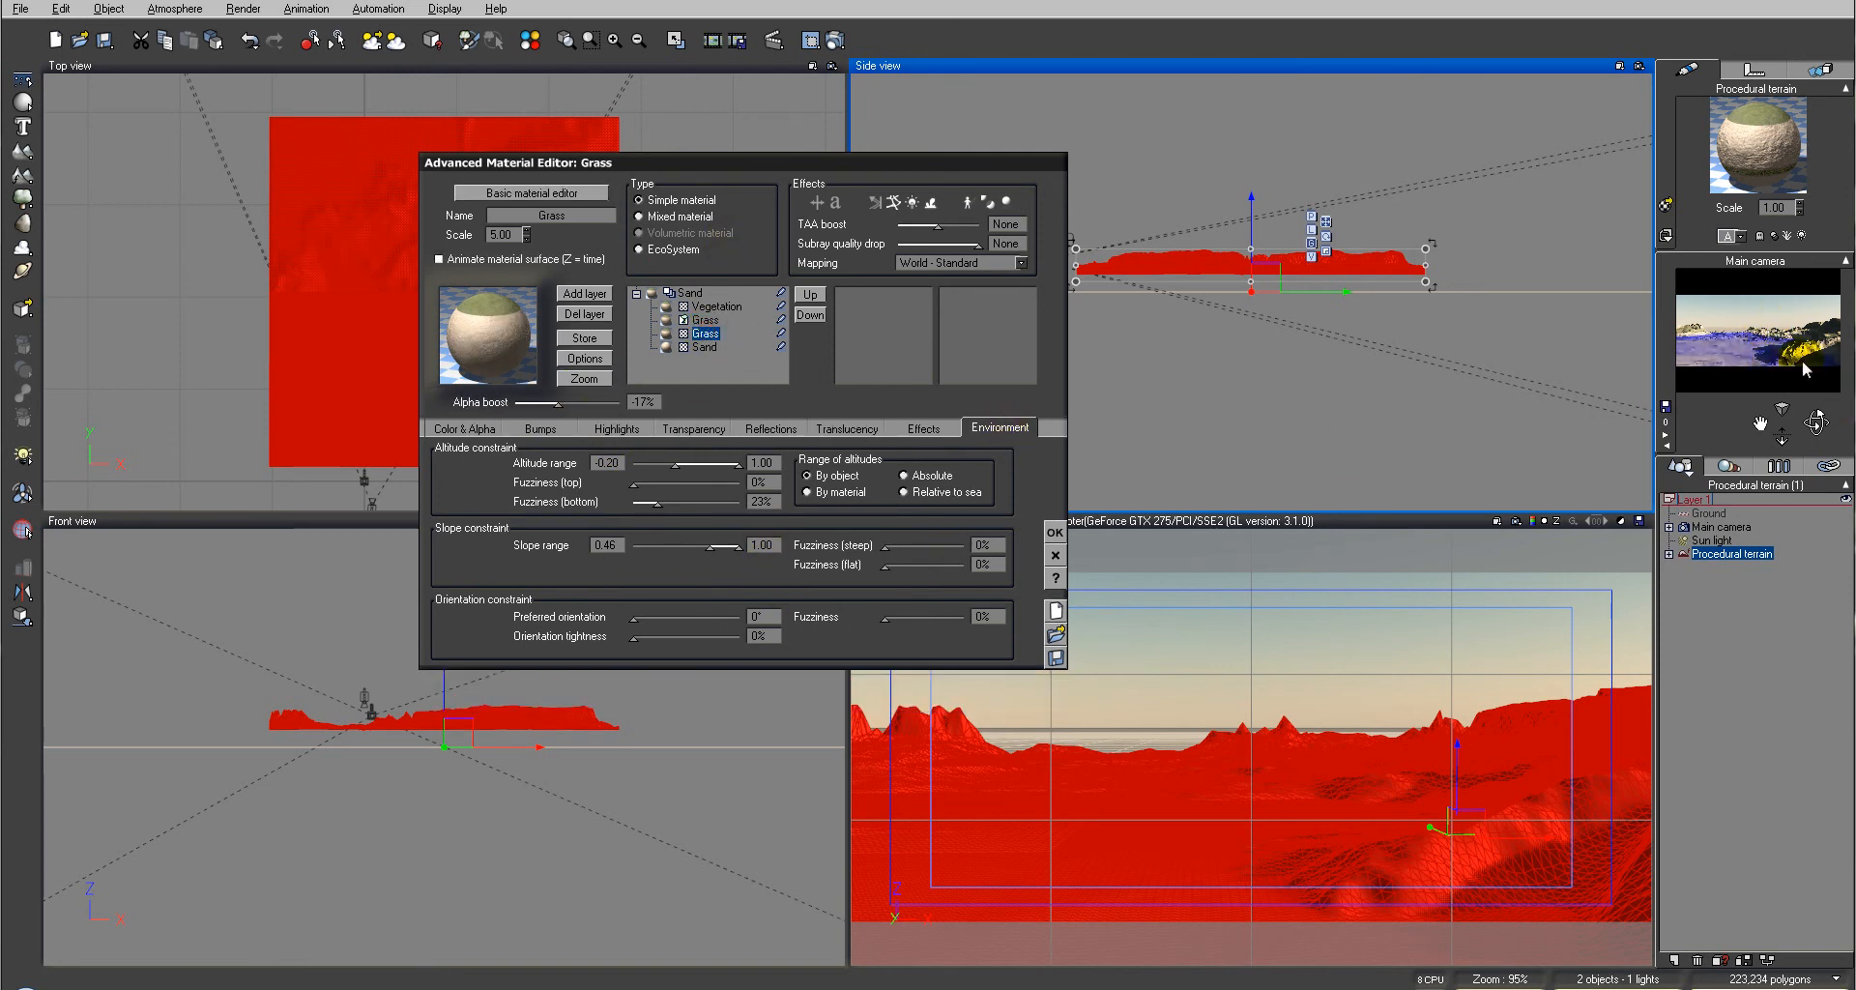
left_click_drag(1832, 338, 1789, 339)
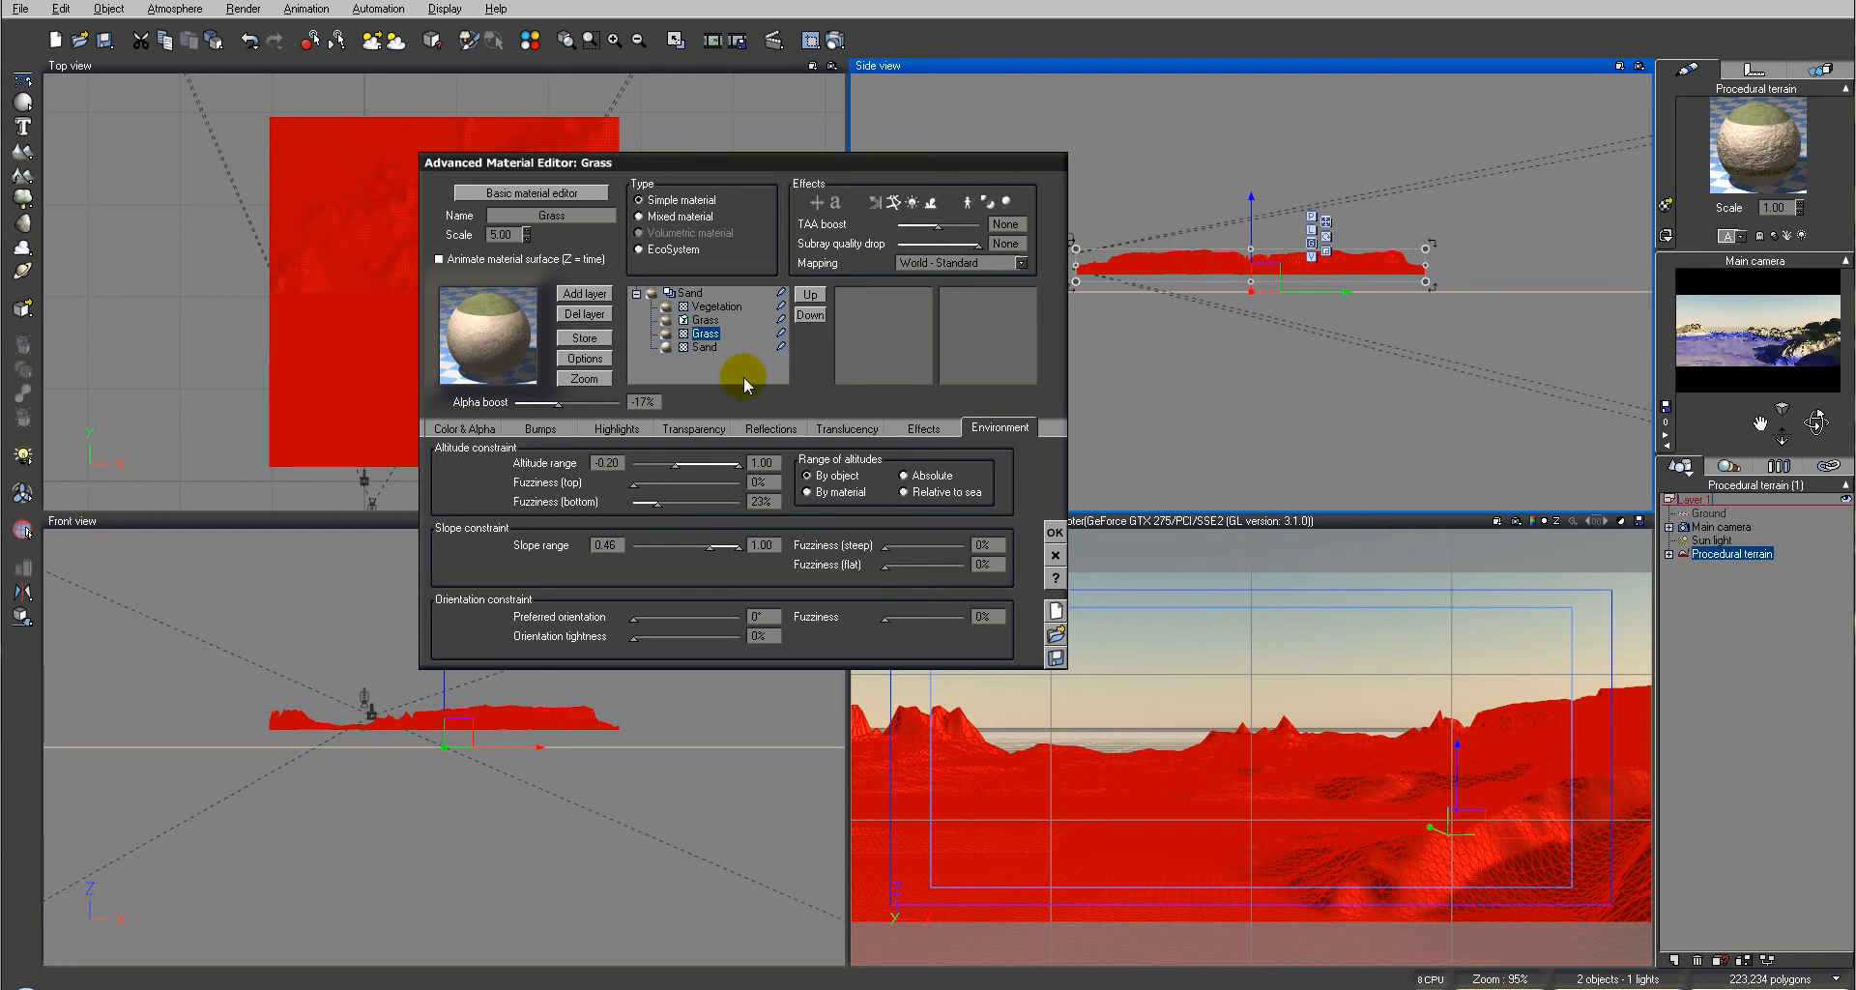
left_click(716, 306)
left_click(683, 251)
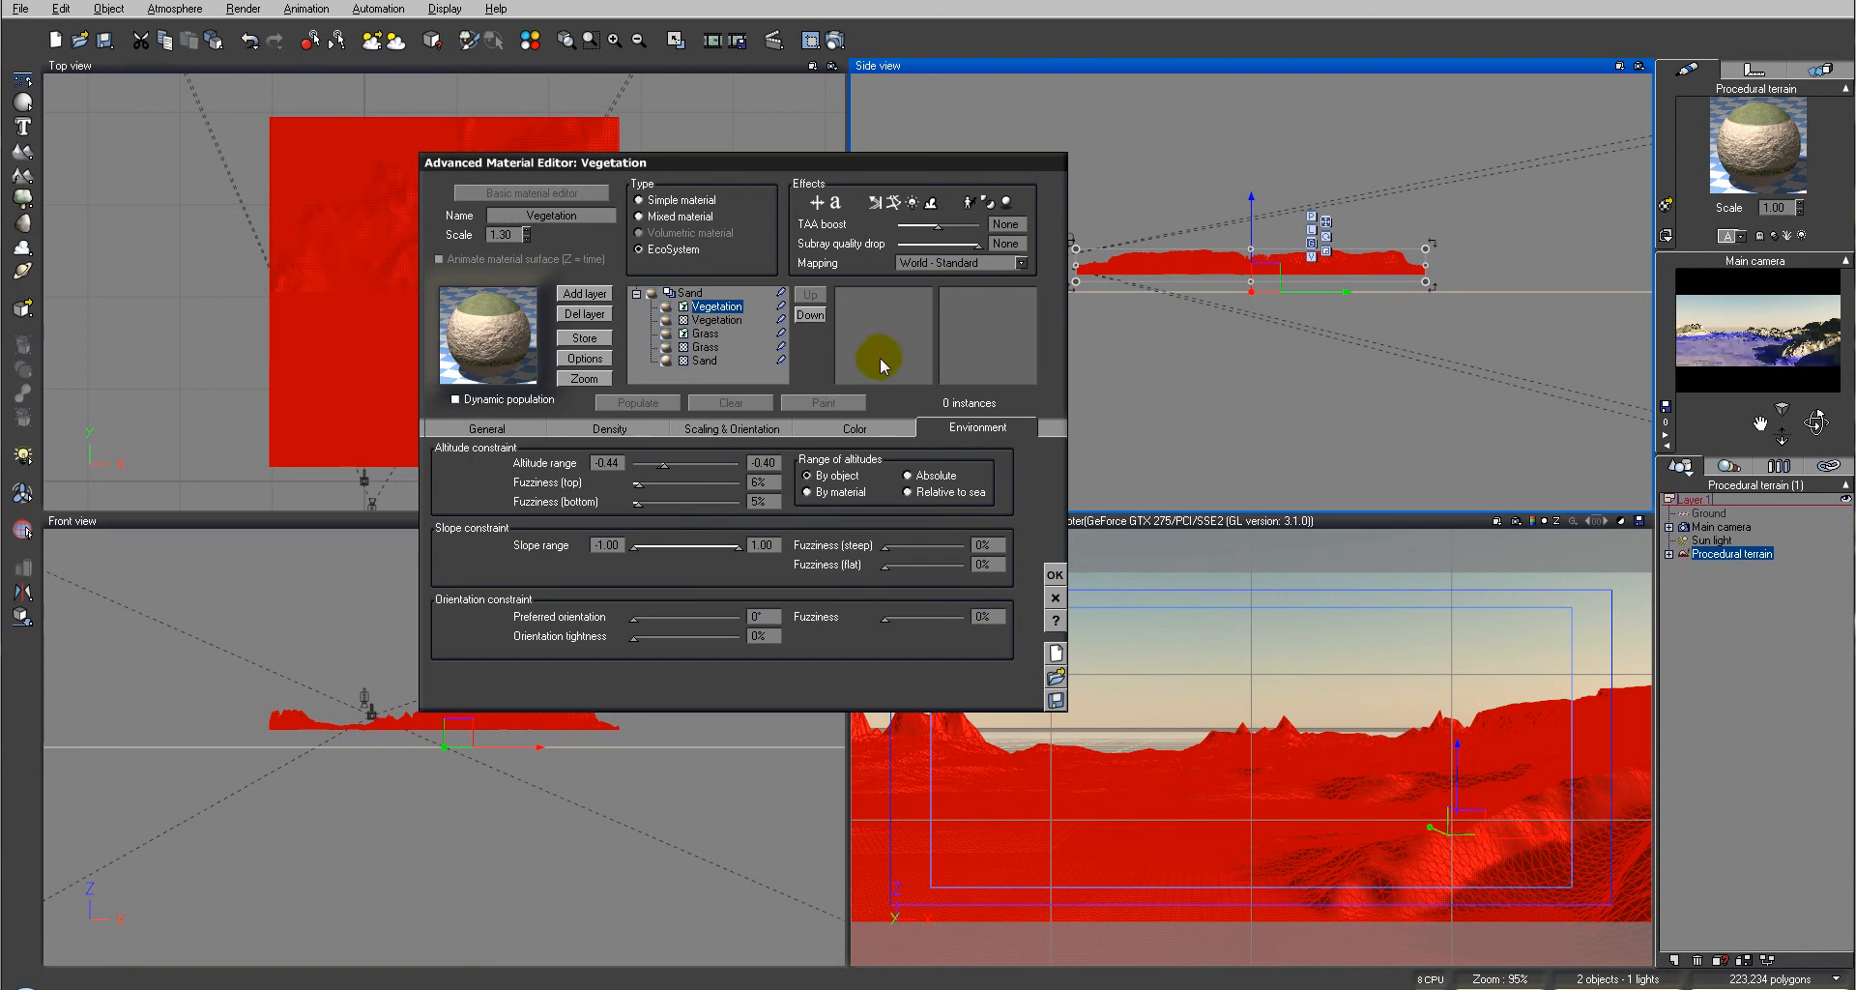
Go through the scales of the Sand, Grass and Vegetation layers, setting the Grass EcoSystem layer's scale to 1.00
left_click(707, 360)
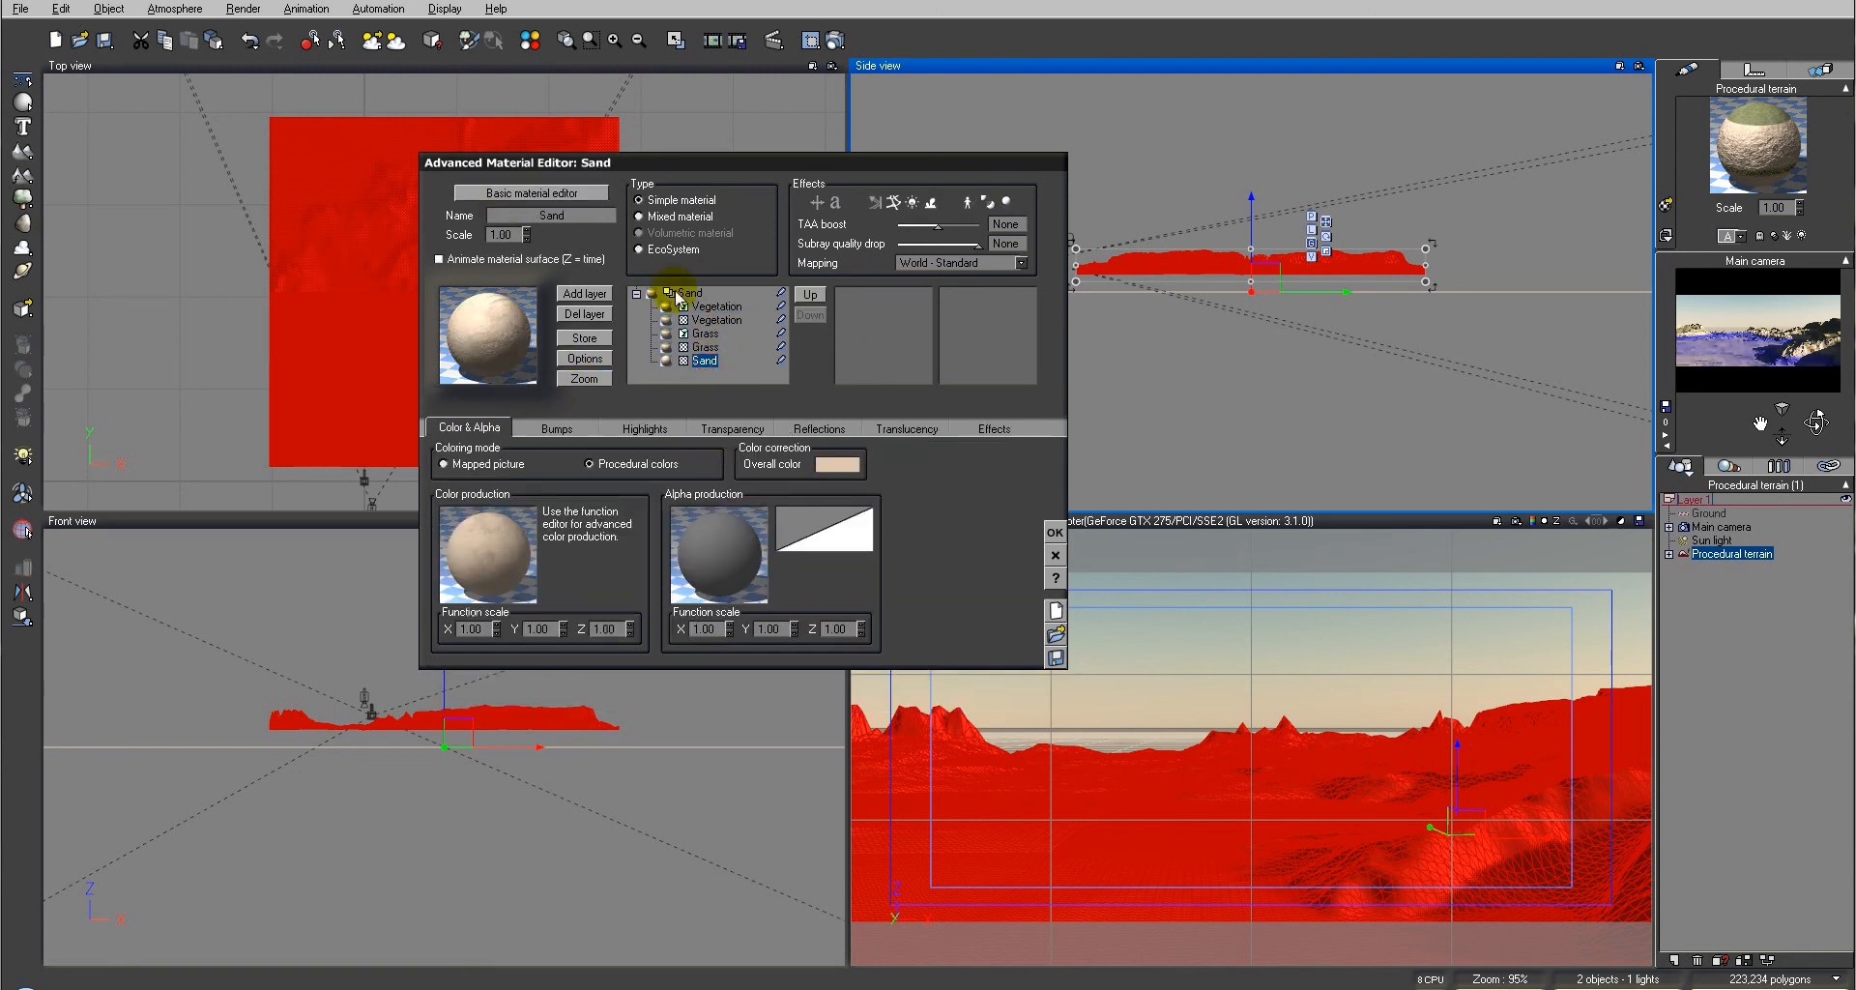
left_click(710, 347)
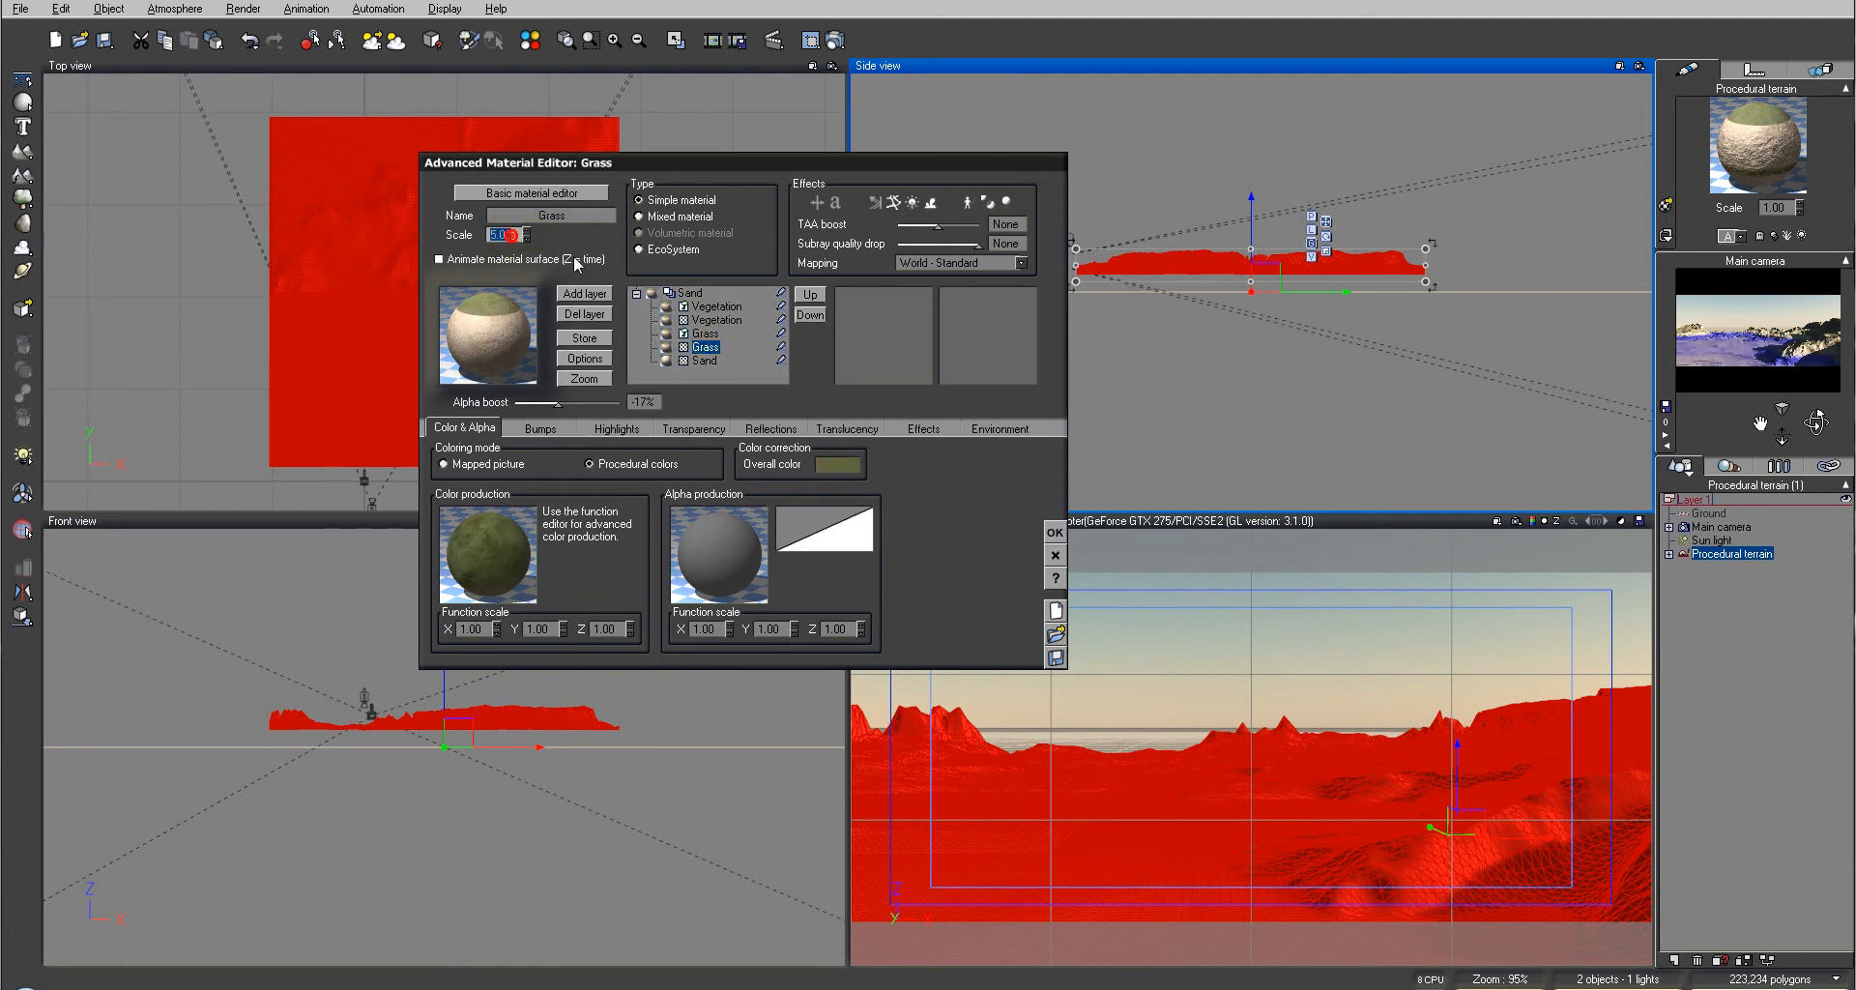
left_click(707, 331)
left_click(716, 320)
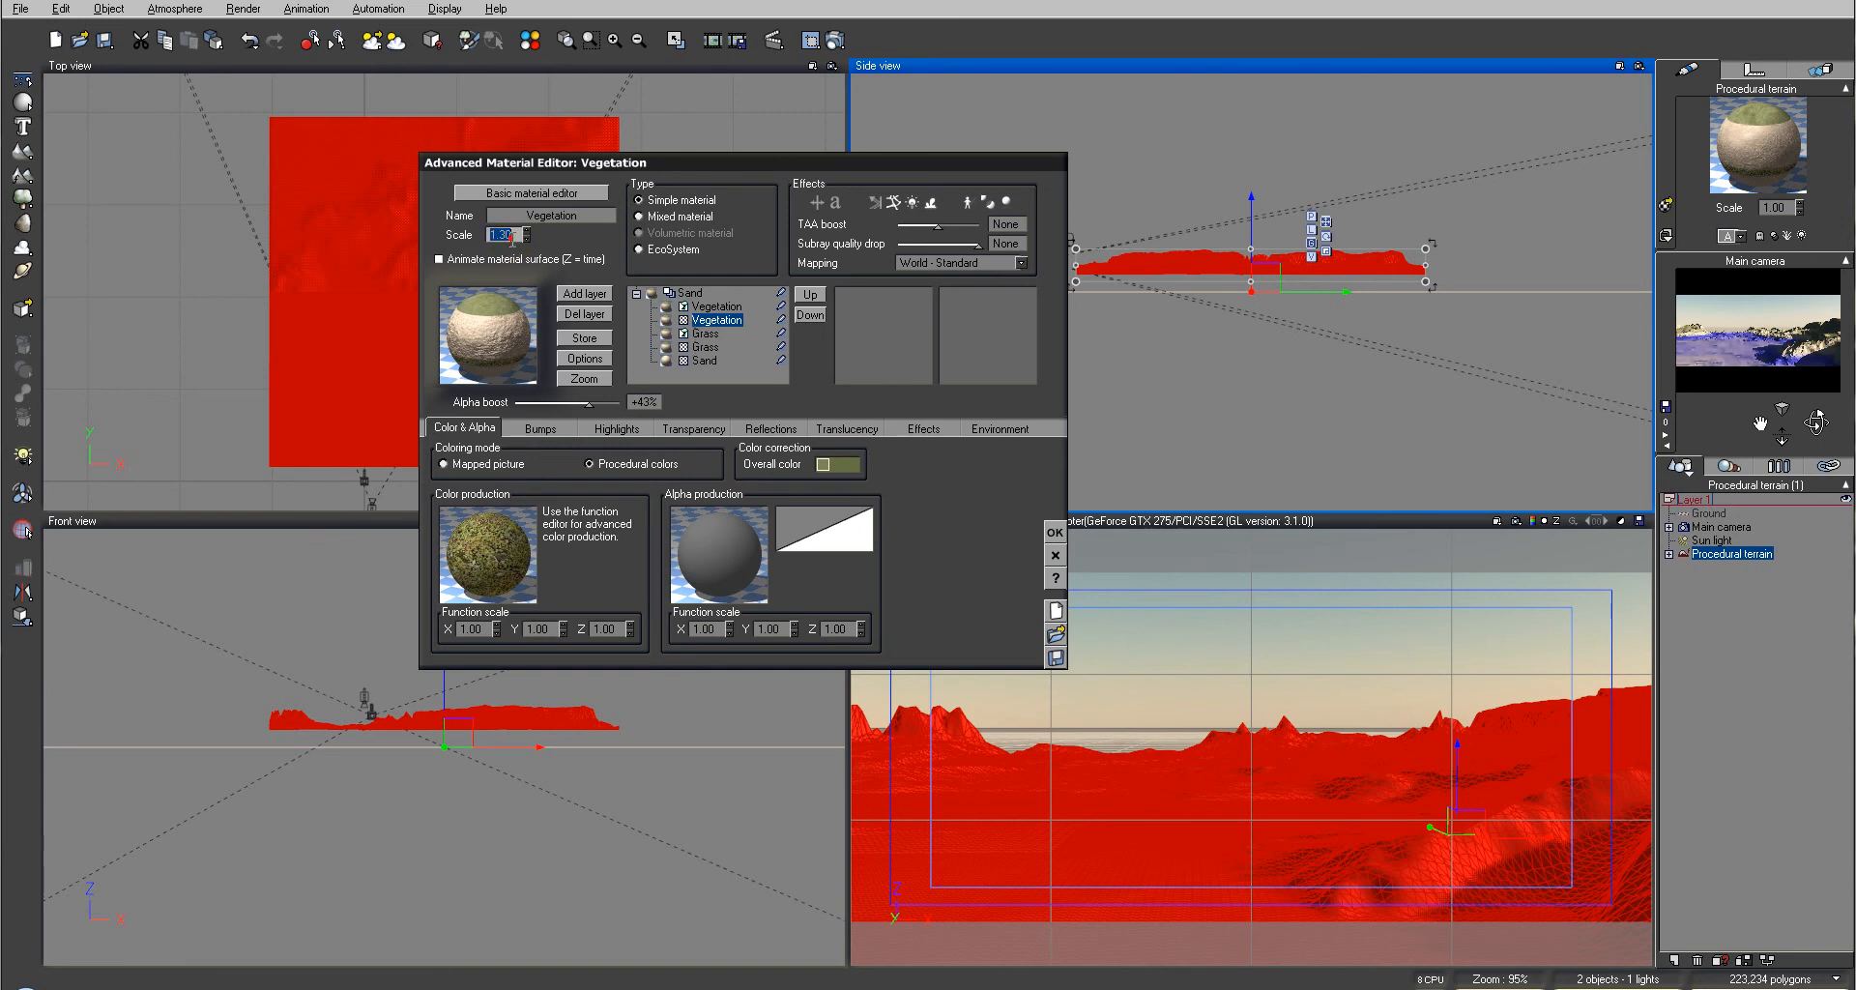
left_click(720, 305)
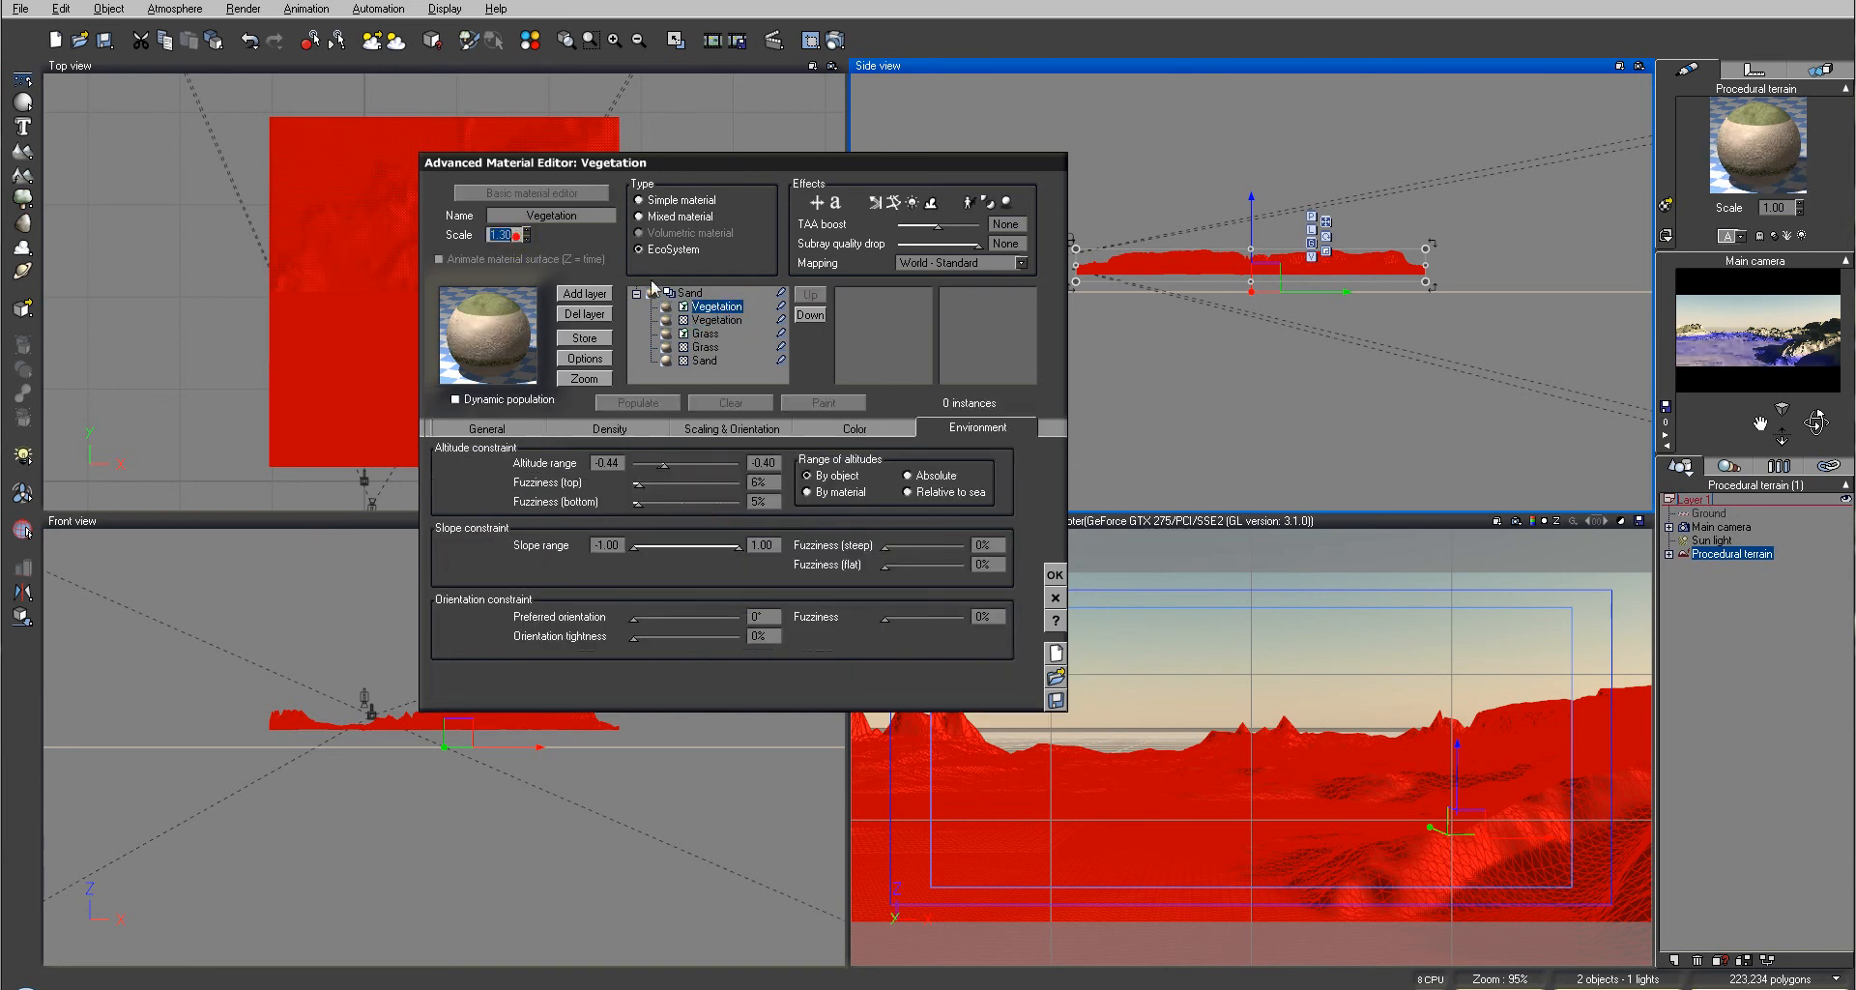
left_click(716, 320)
Add the Coconut Tree and Mexican Palm Tree species from the Trees collection to the Grass layer's EcoSystem population
left_click(706, 332)
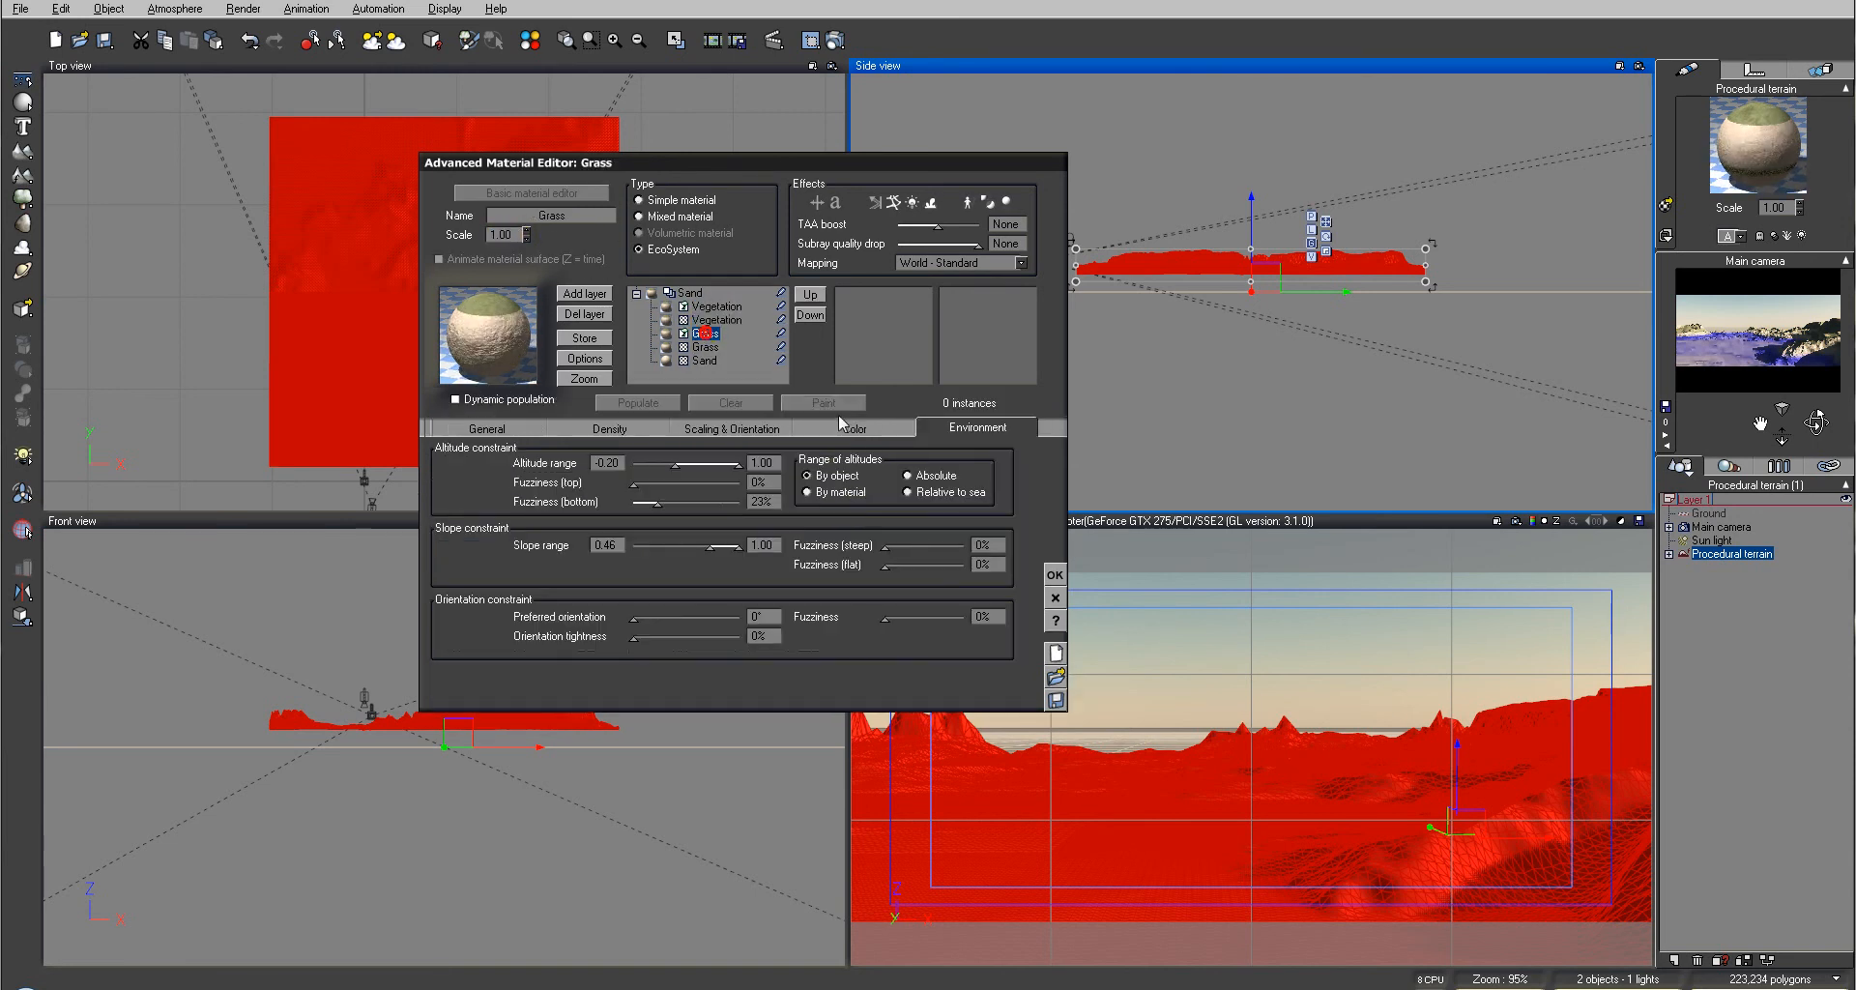
left_click(488, 428)
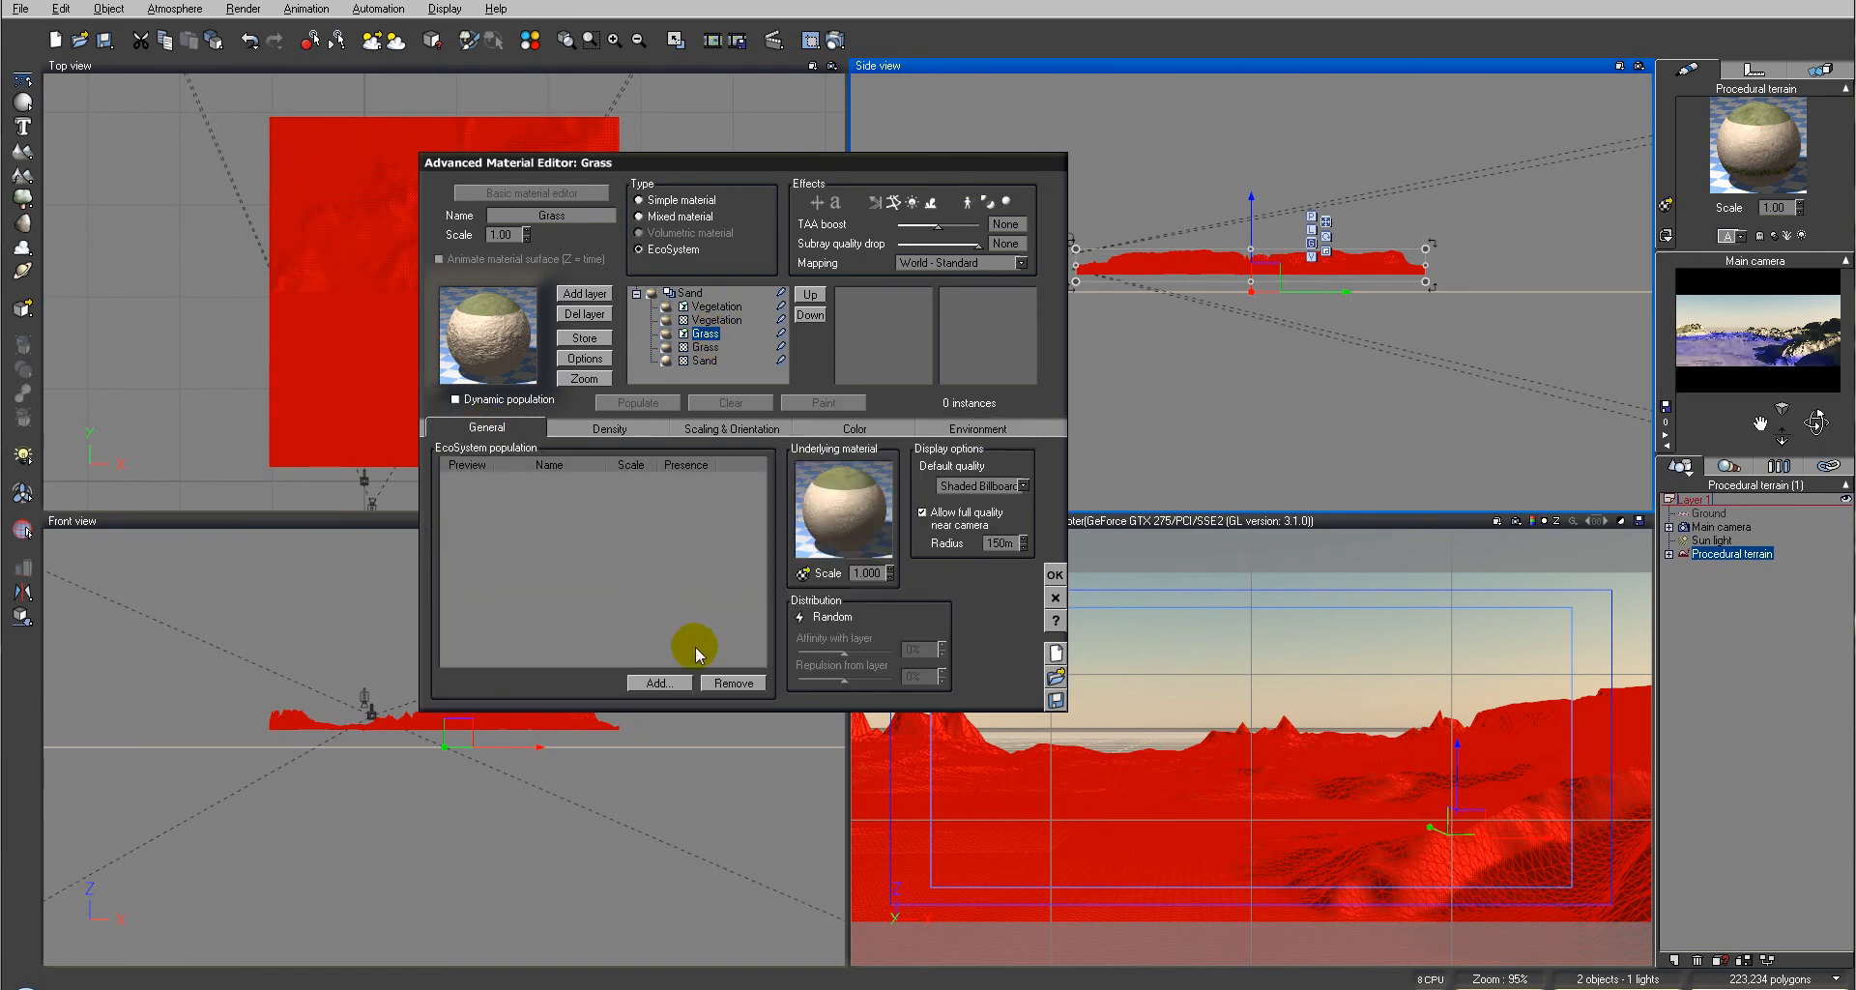
left_click(665, 682)
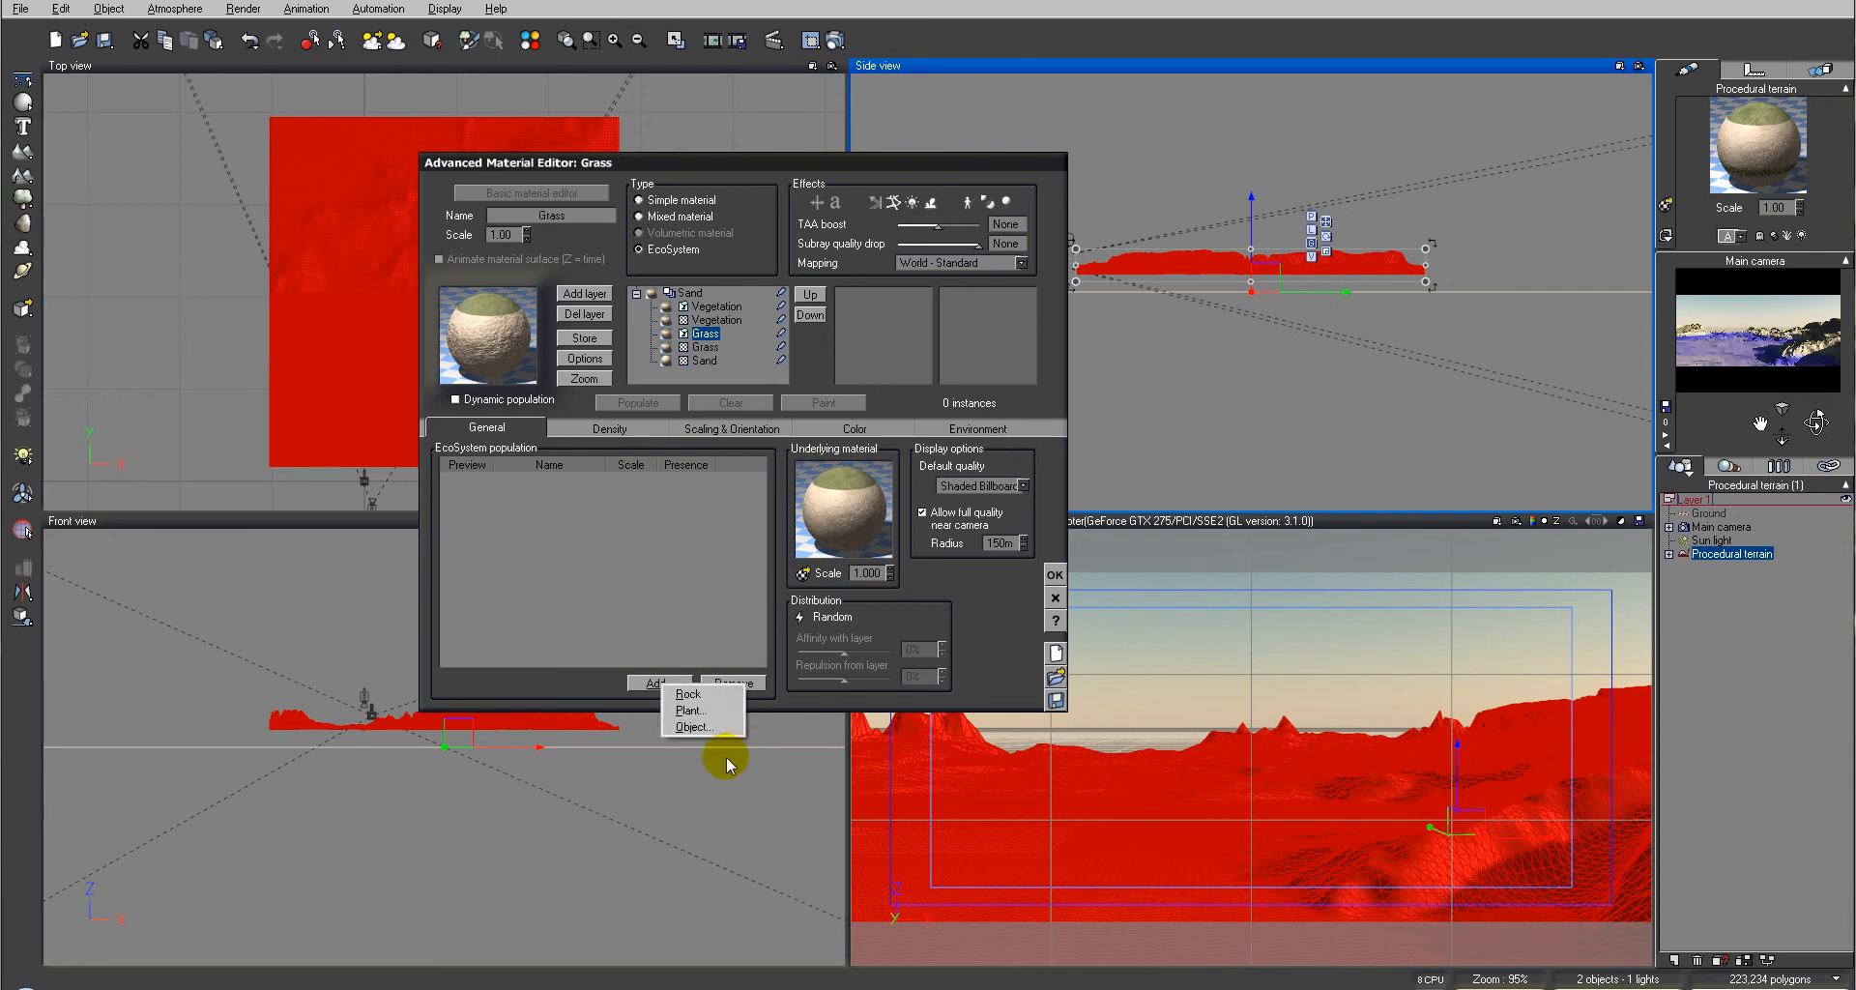
left_click(696, 705)
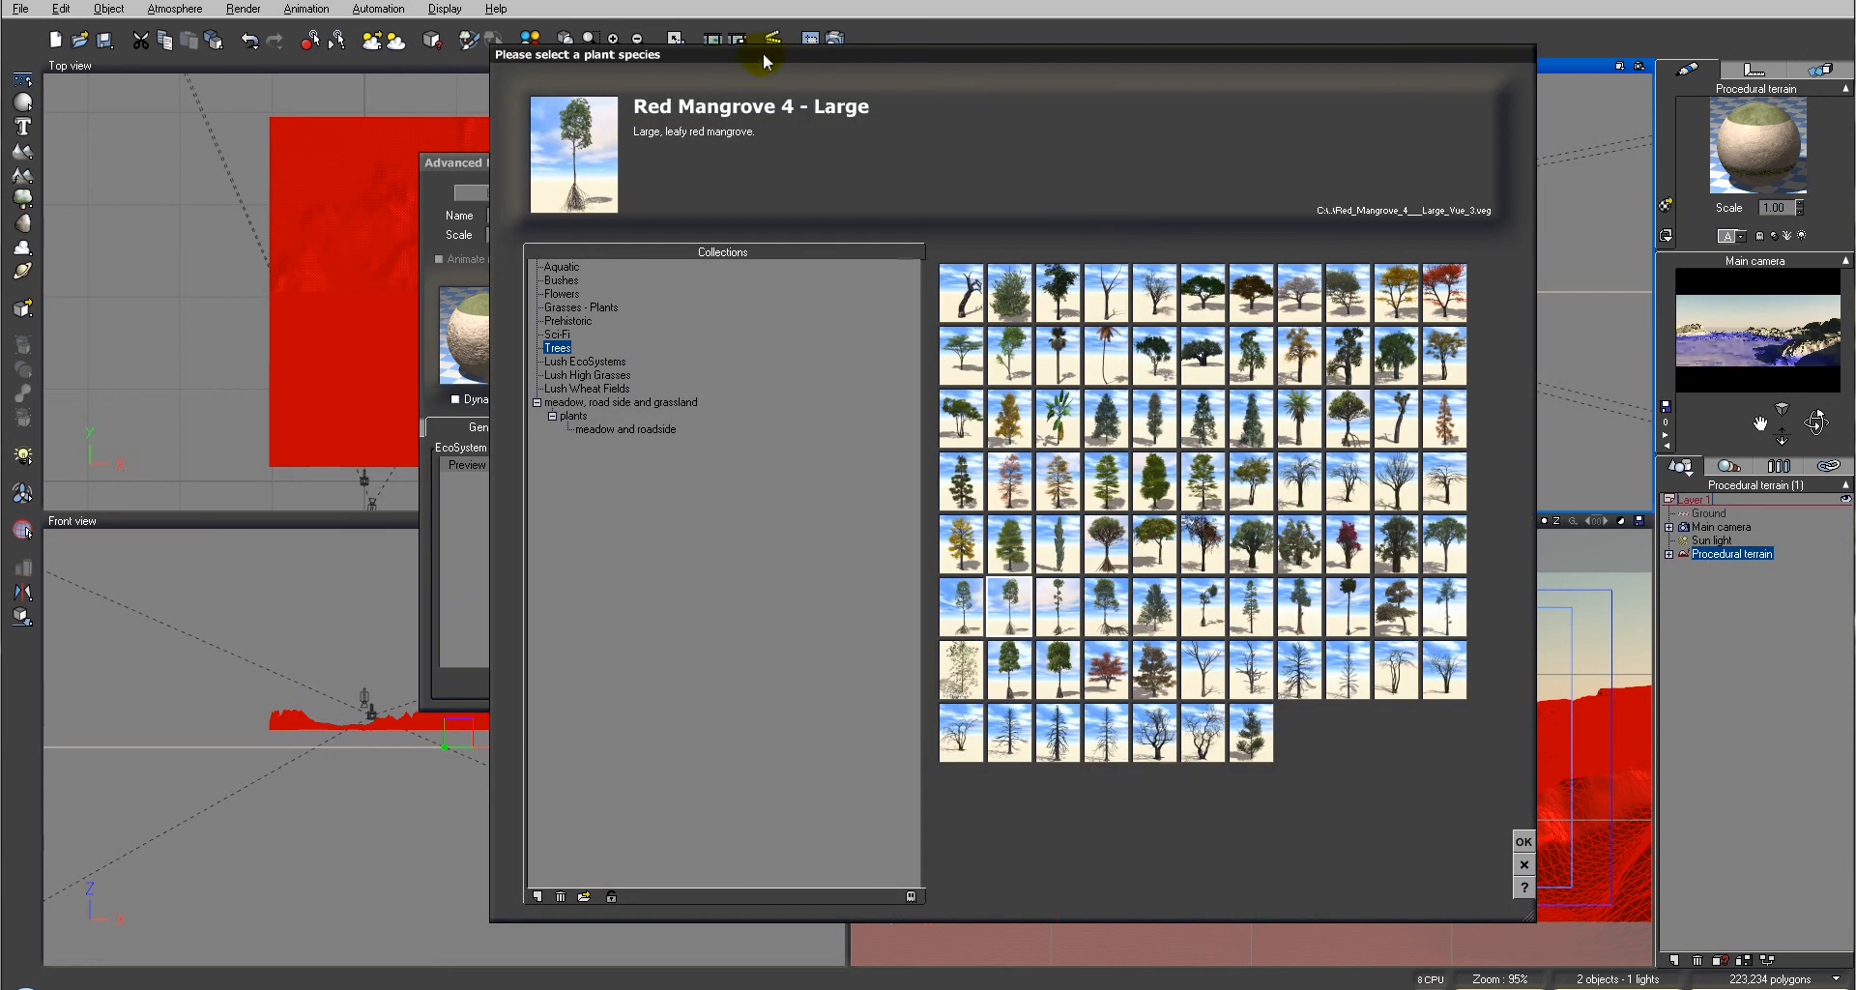
left_click_drag(764, 60, 1033, 29)
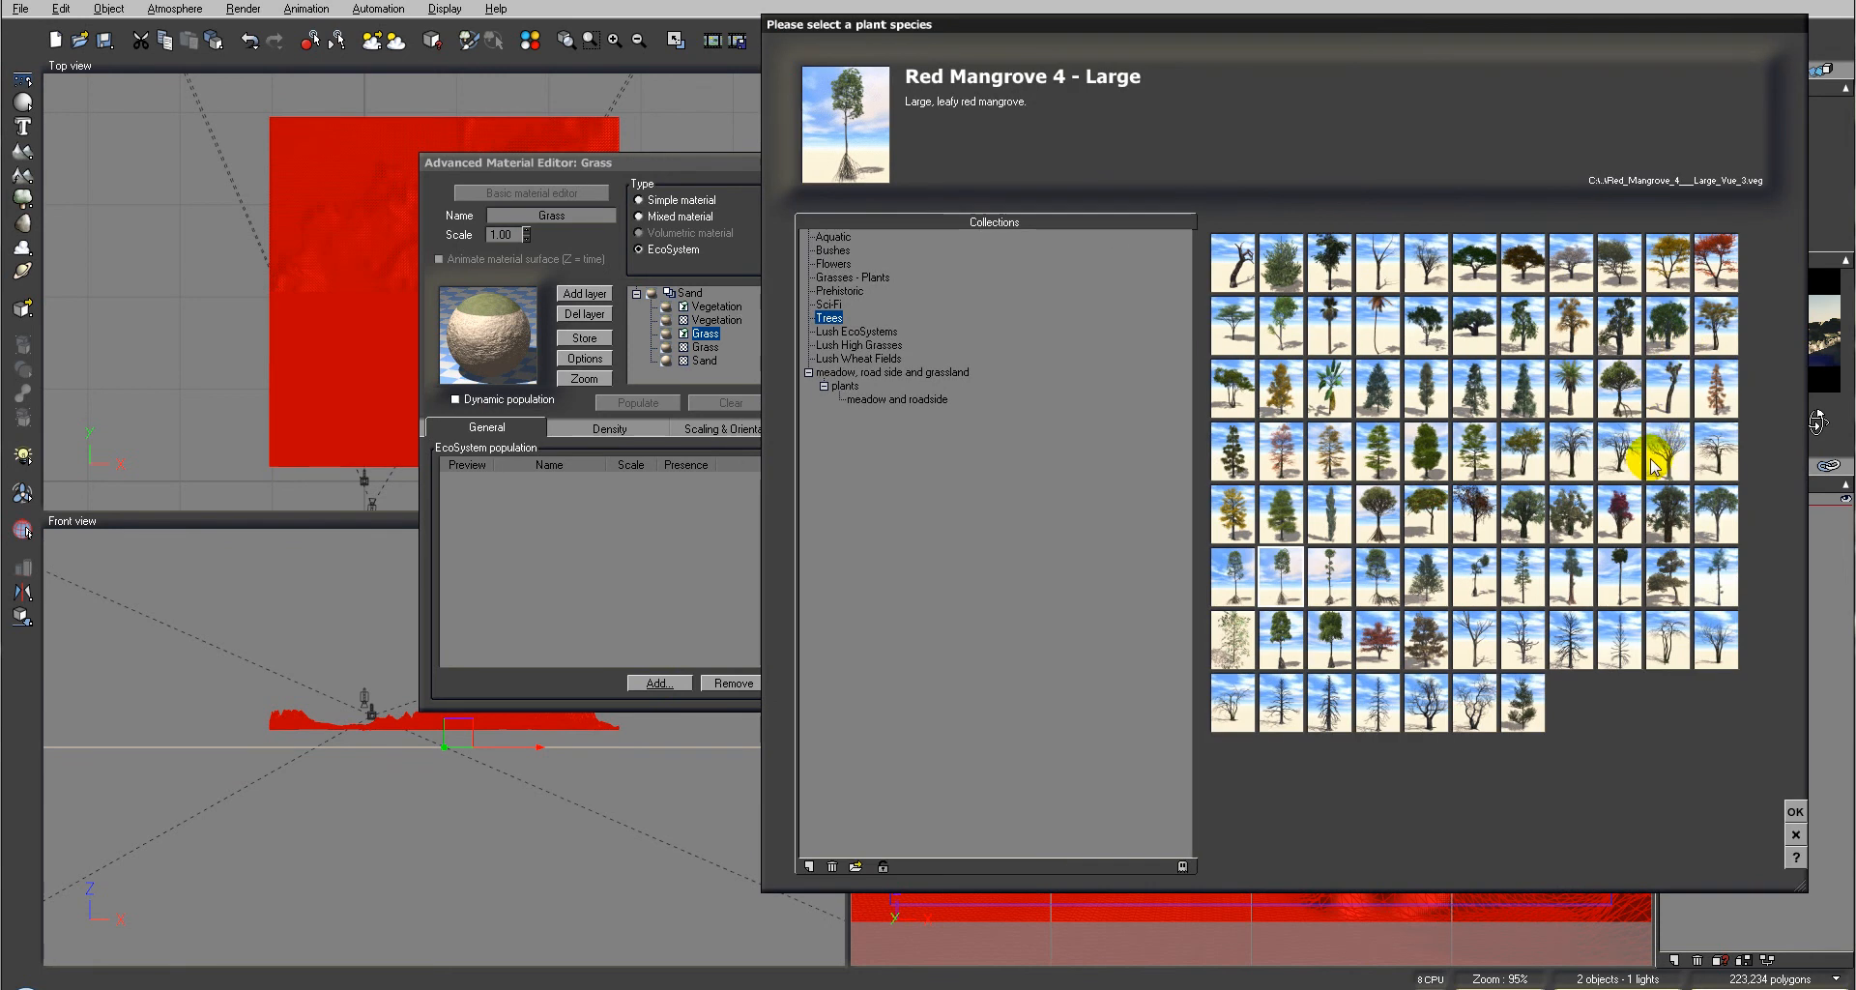
left_click_drag(1380, 309, 554, 532)
left_click_drag(1326, 319, 1312, 337)
left_click_drag(681, 561, 671, 564)
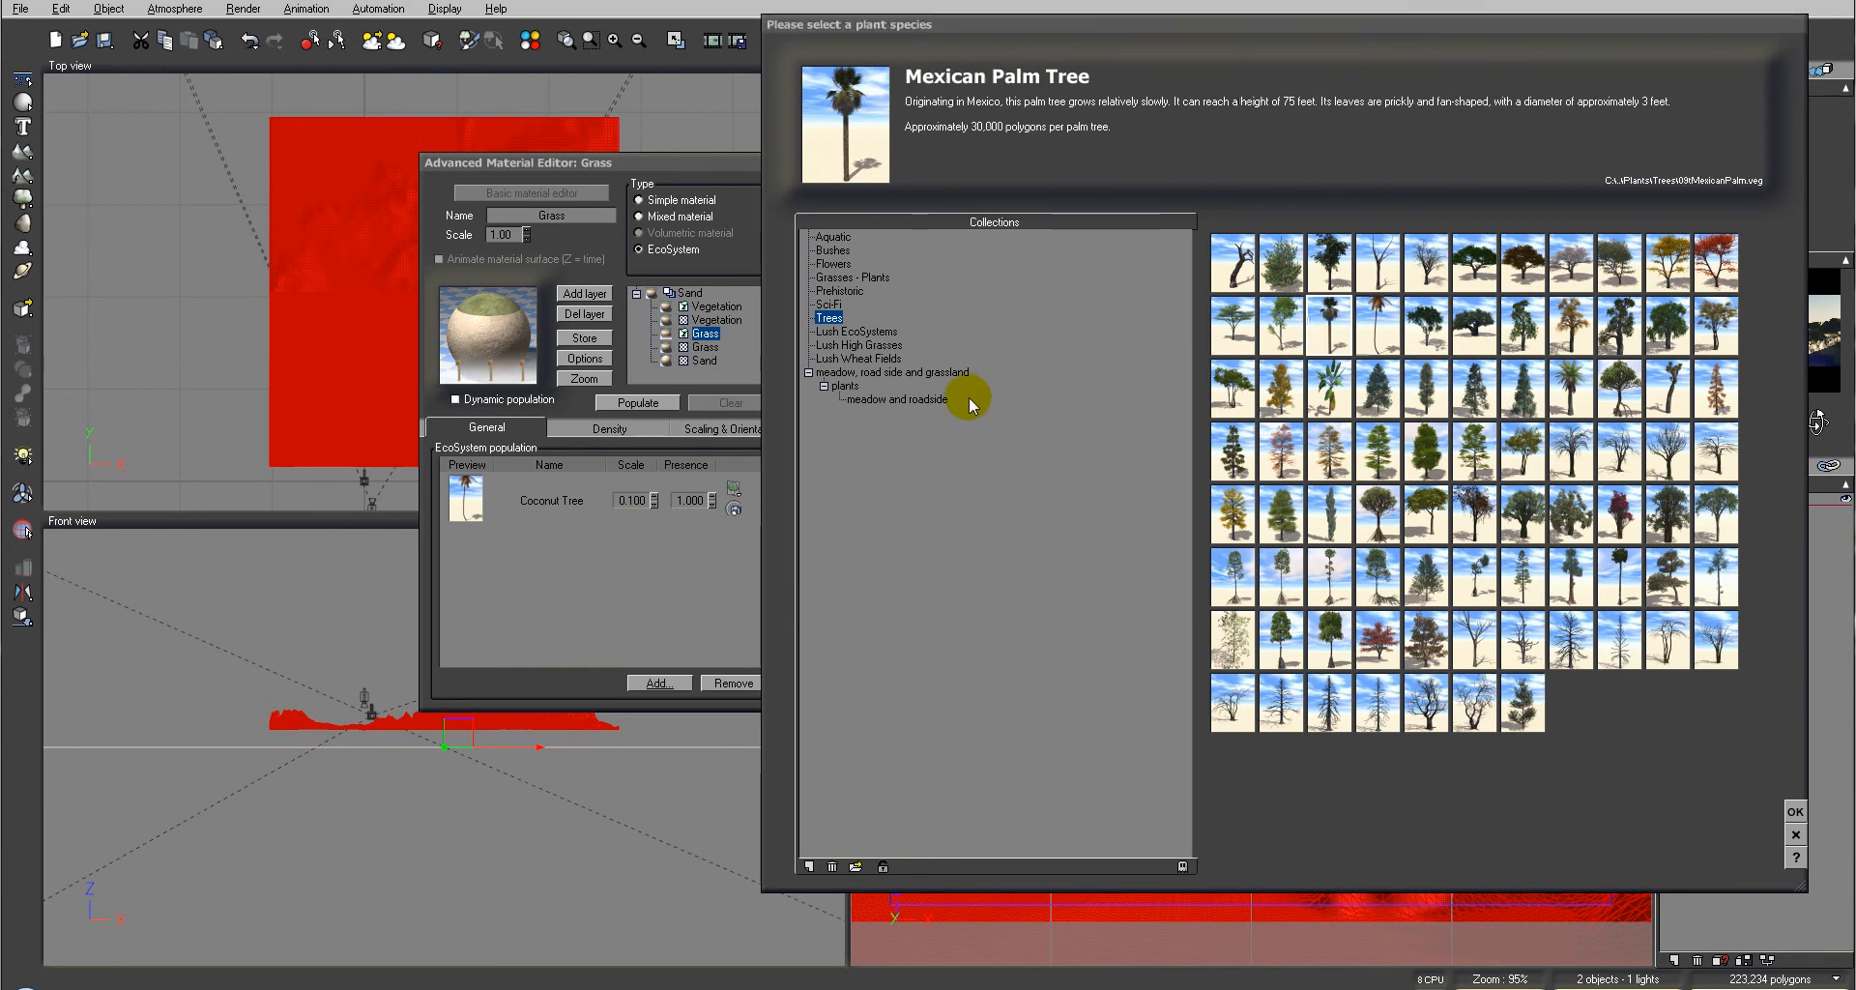
Add Small Palm and Long Grass from the Grasses - Plants collection to the Grass layer's EcoSystem population
left_click(849, 279)
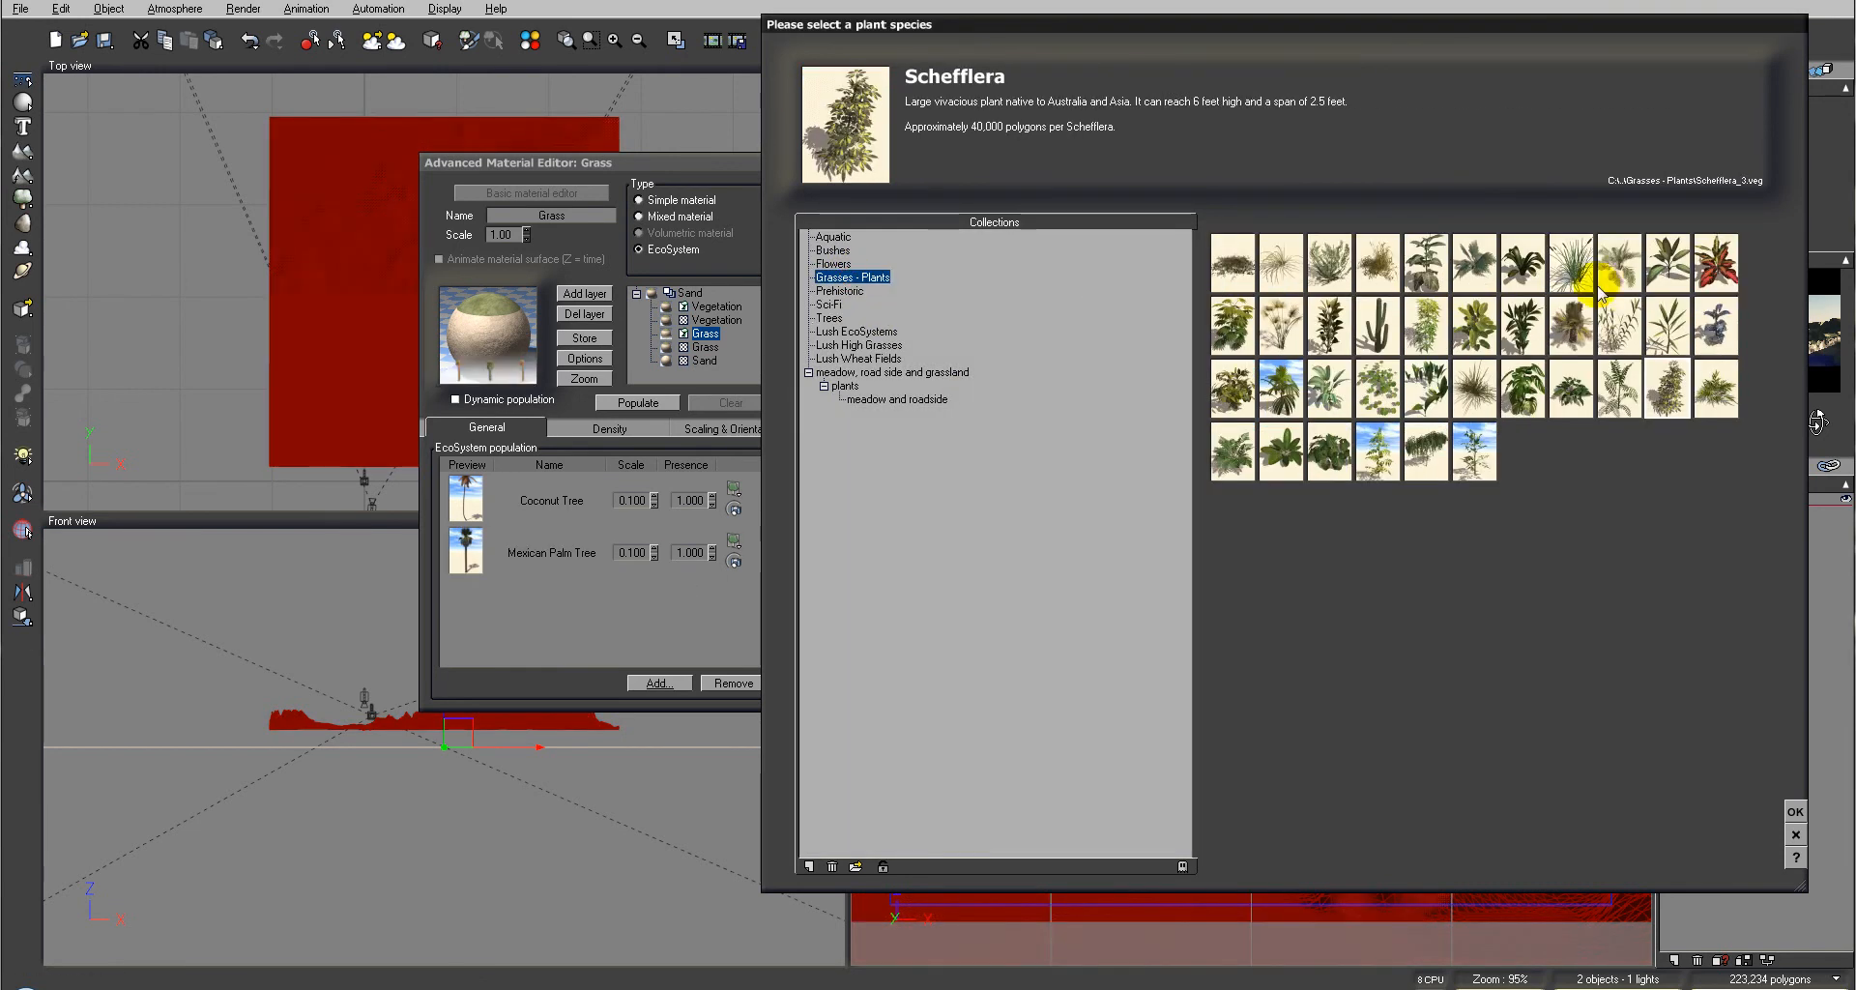
left_click_drag(1619, 259, 790, 567)
left_click_drag(562, 609, 563, 609)
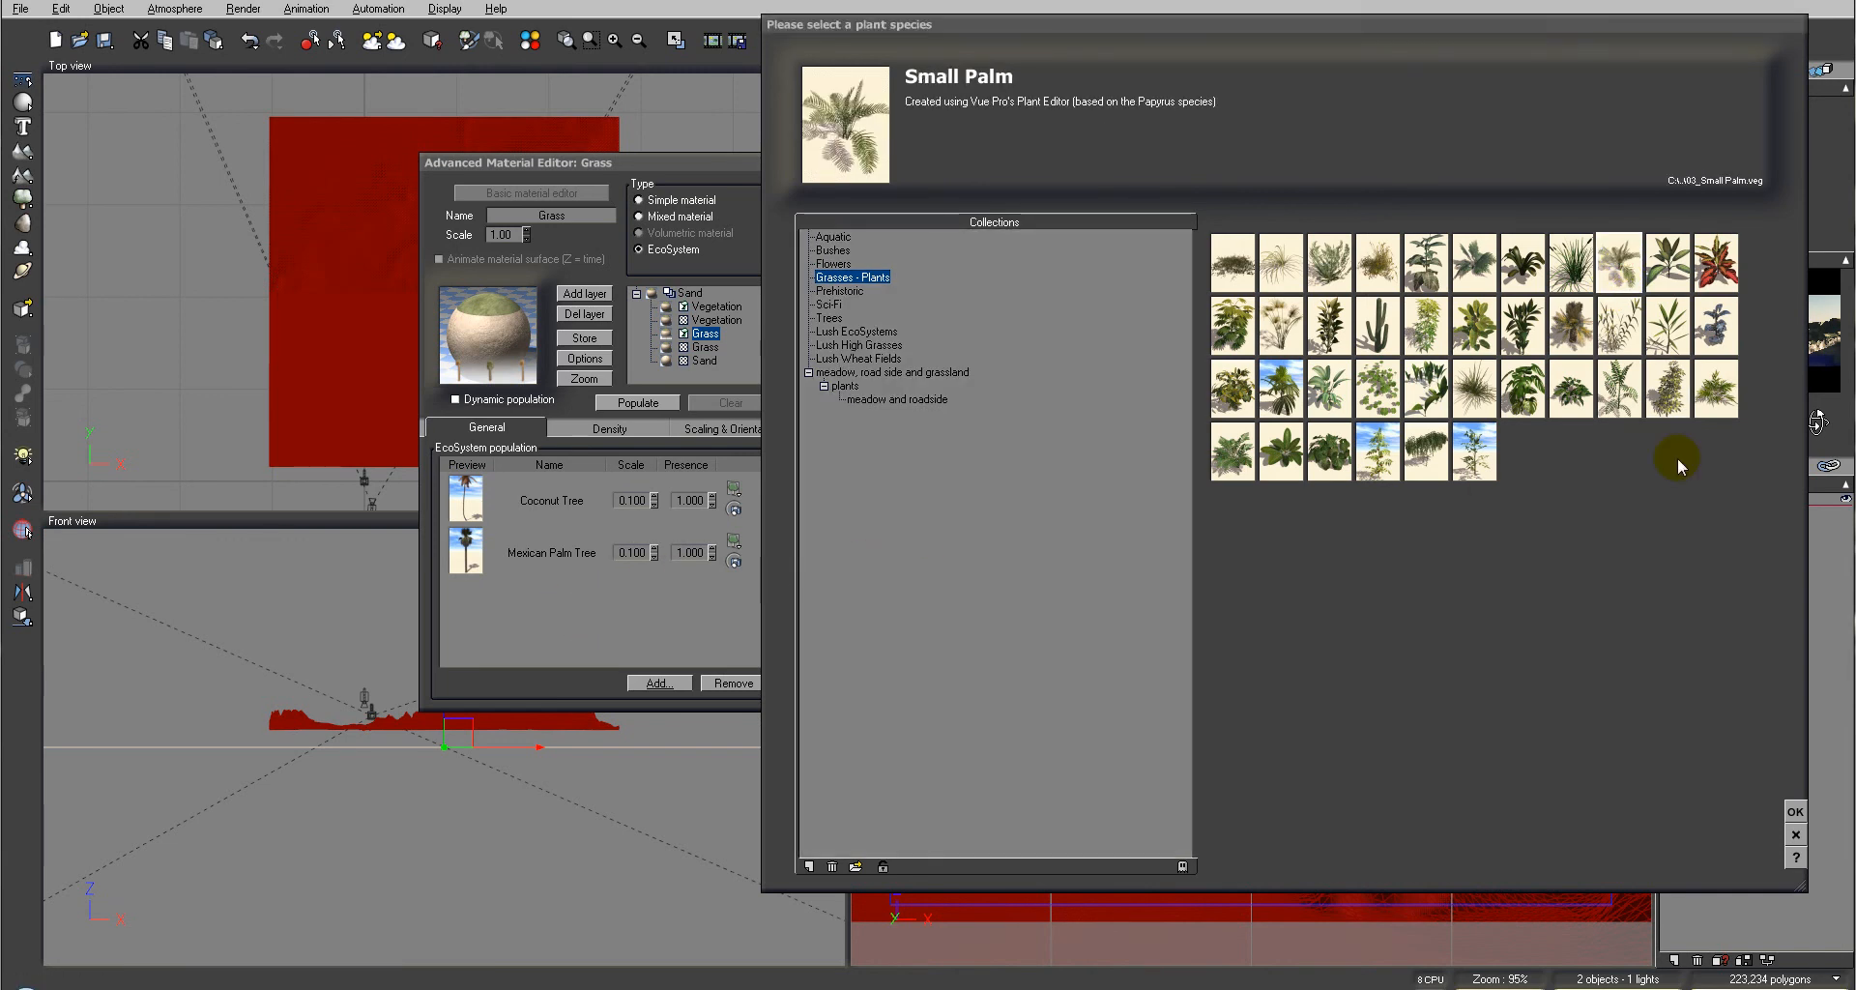
left_click_drag(1489, 399, 543, 611)
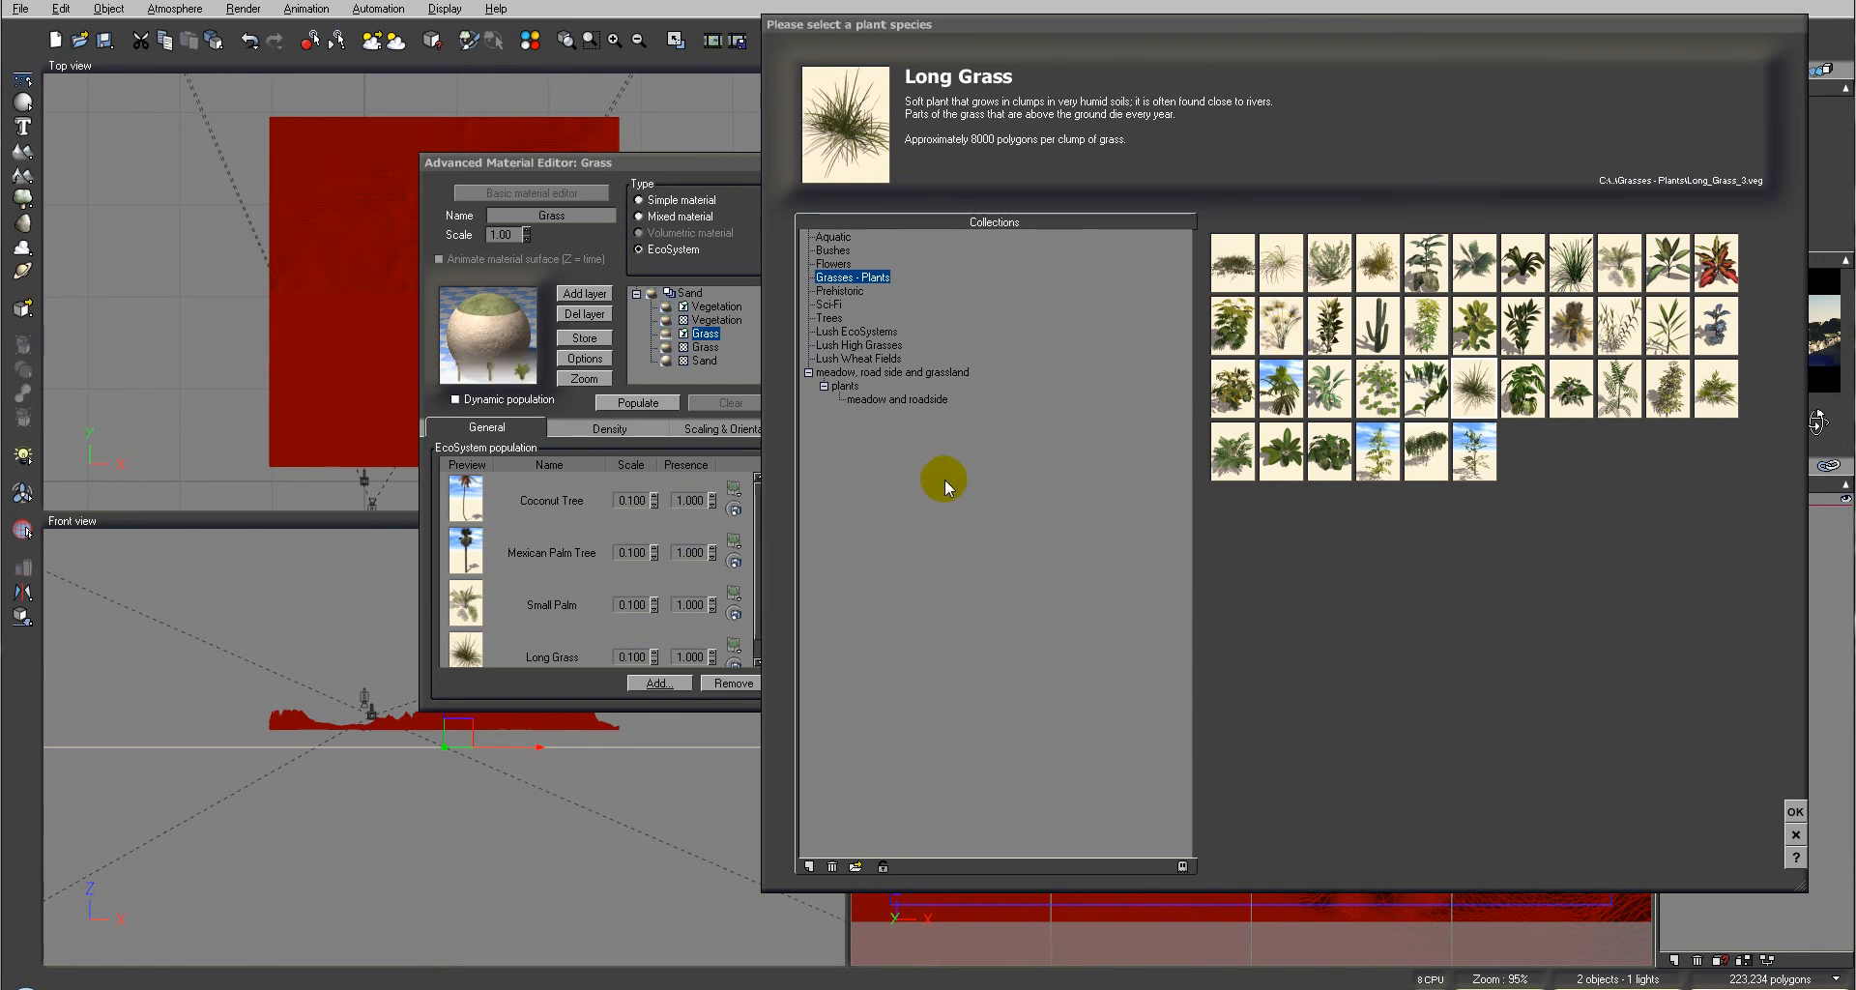
Add the Alder - Late Spring tree to the Grass layer's population and populate the EcoSystem
left_click(832, 322)
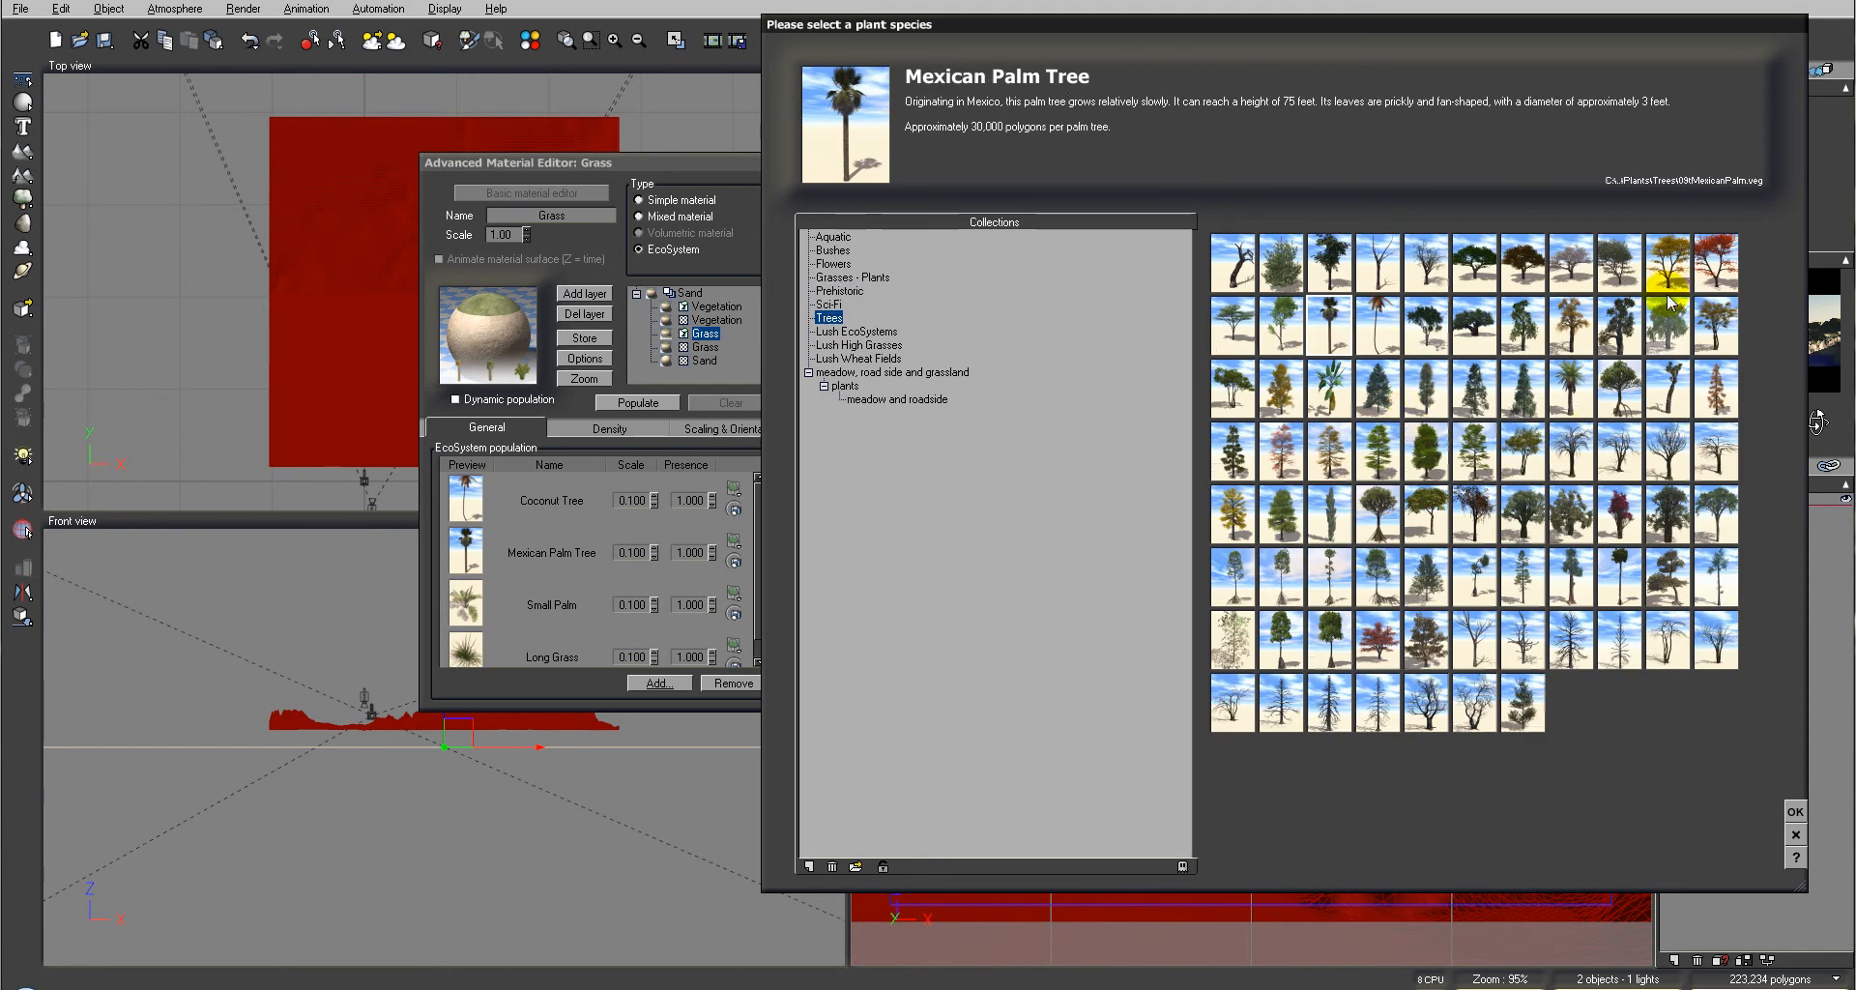
left_click(1233, 386)
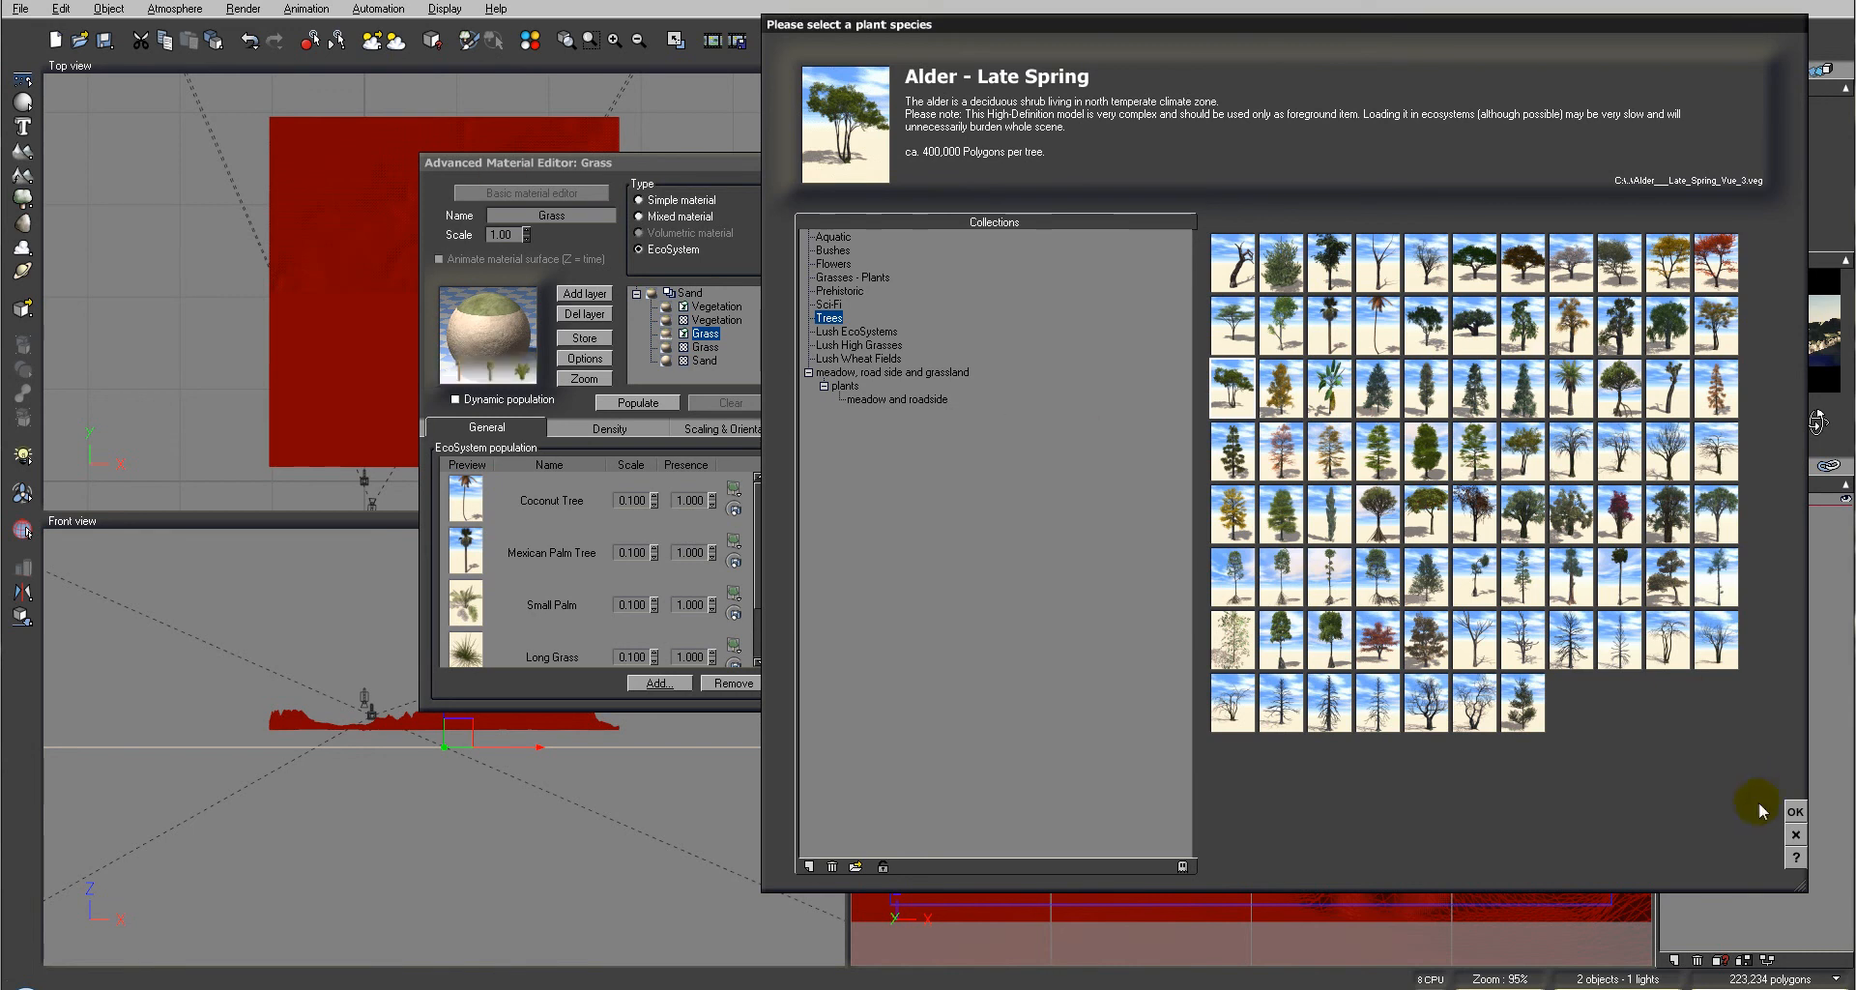
left_click(1795, 812)
left_click(656, 402)
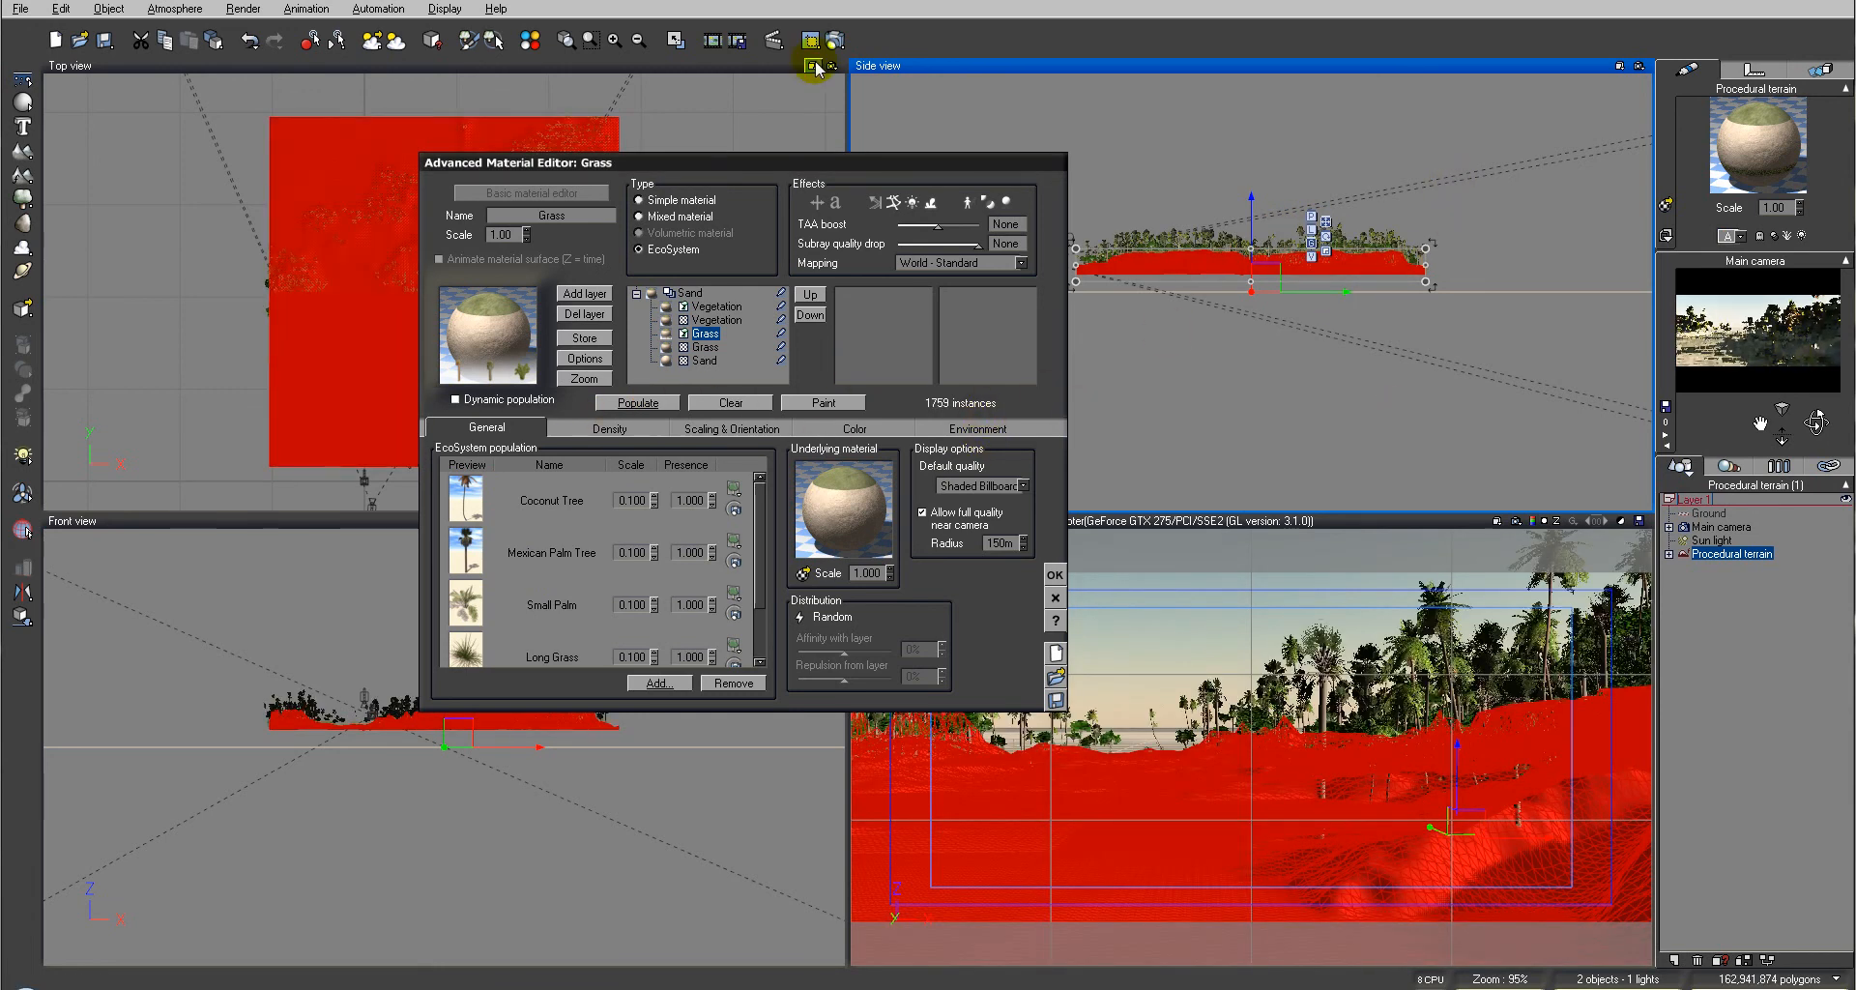
Render the scene from the main camera to check the plant distribution, and close the render
left_click(835, 42)
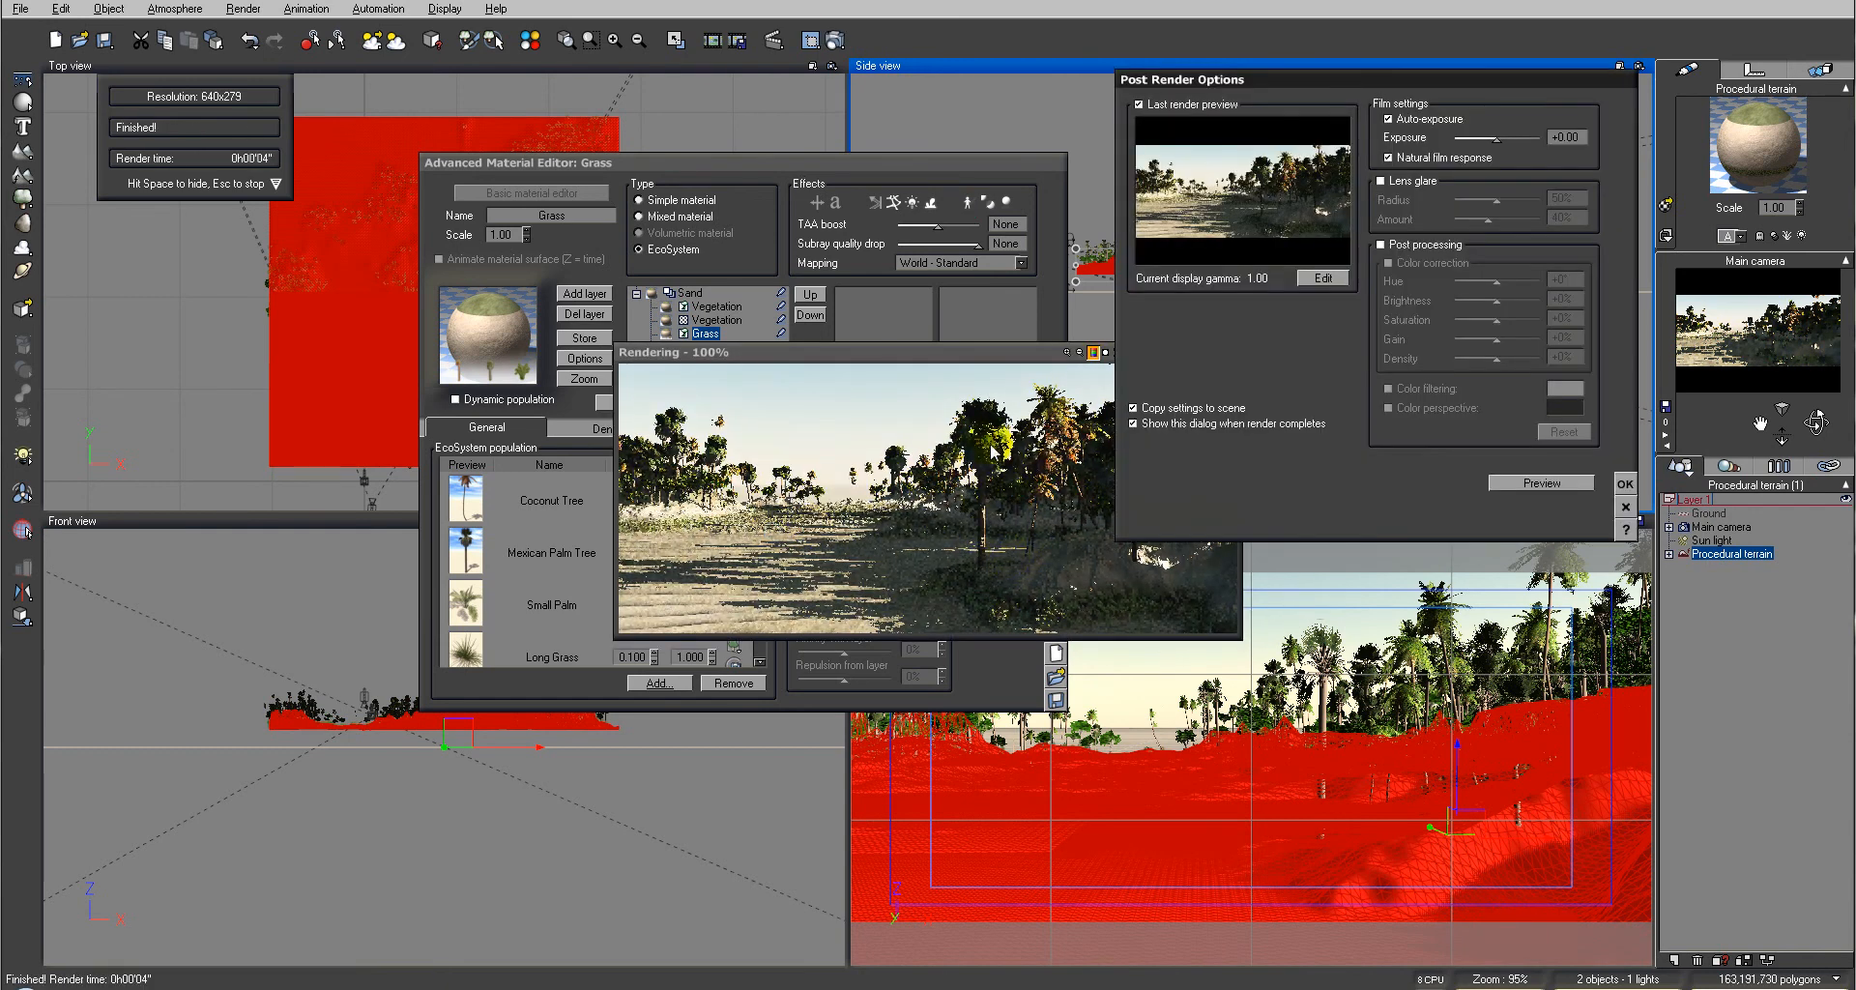
left_click(1625, 483)
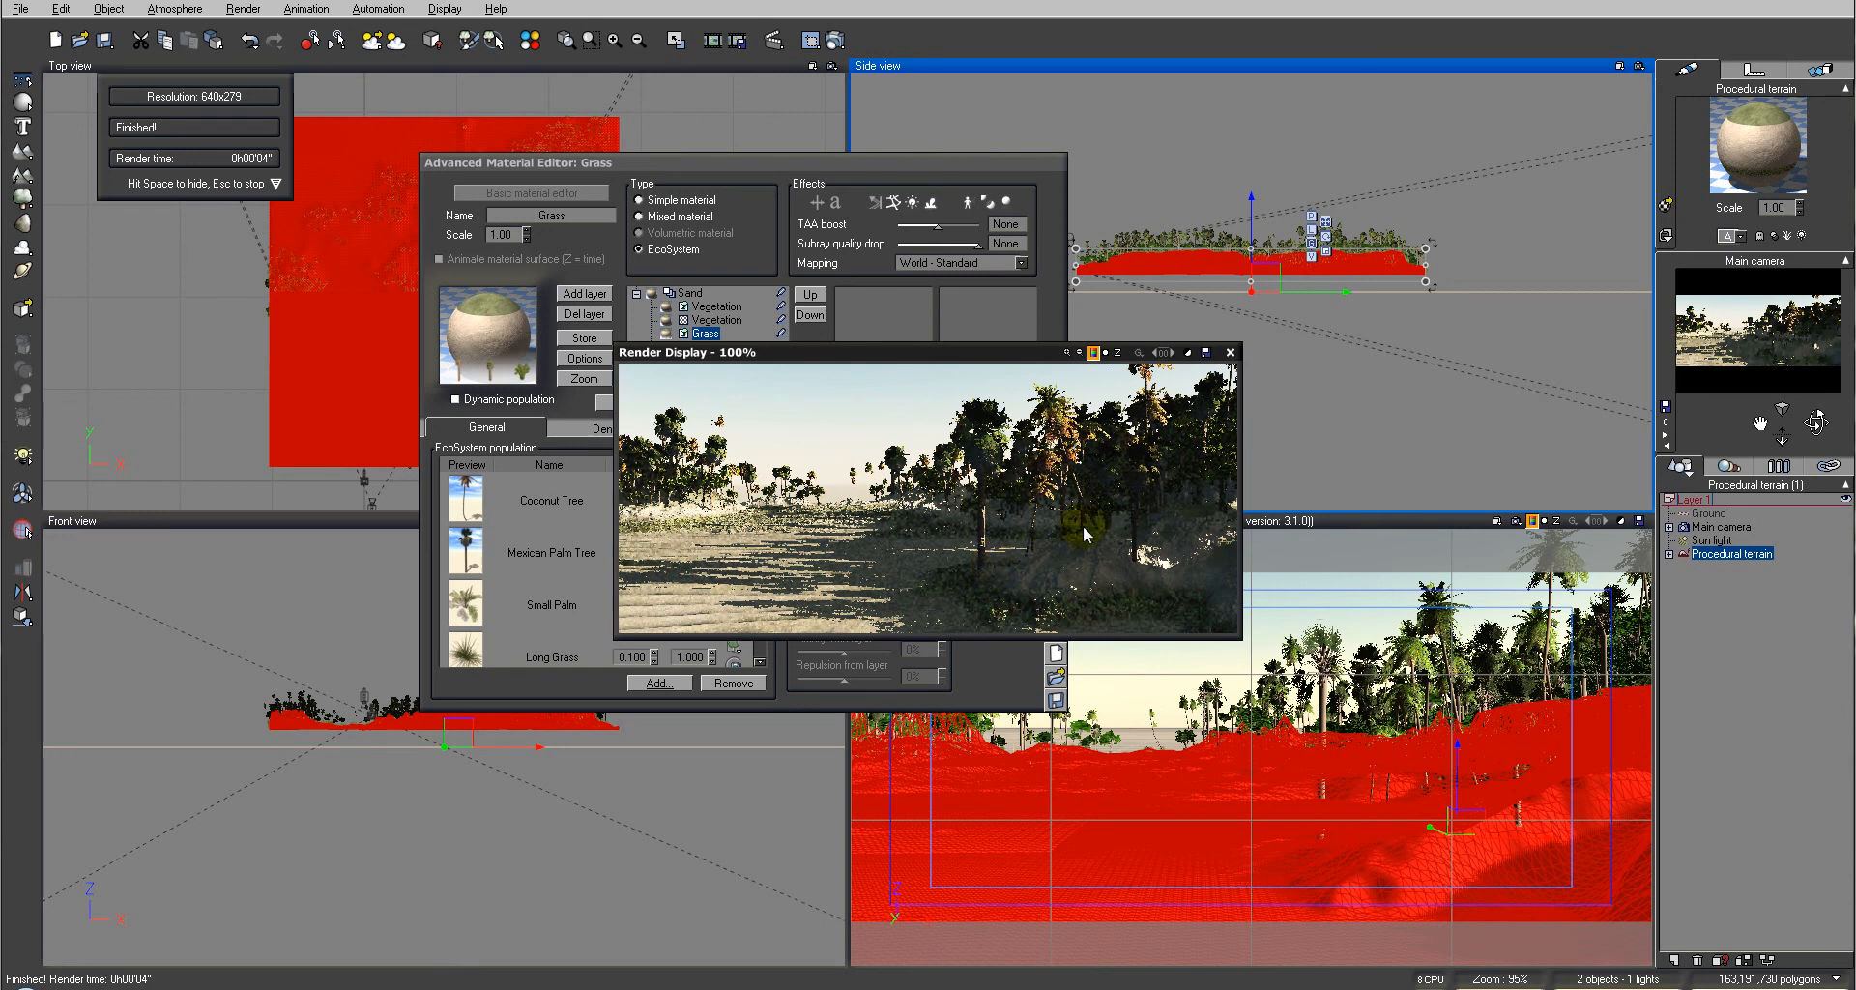
left_click(1230, 353)
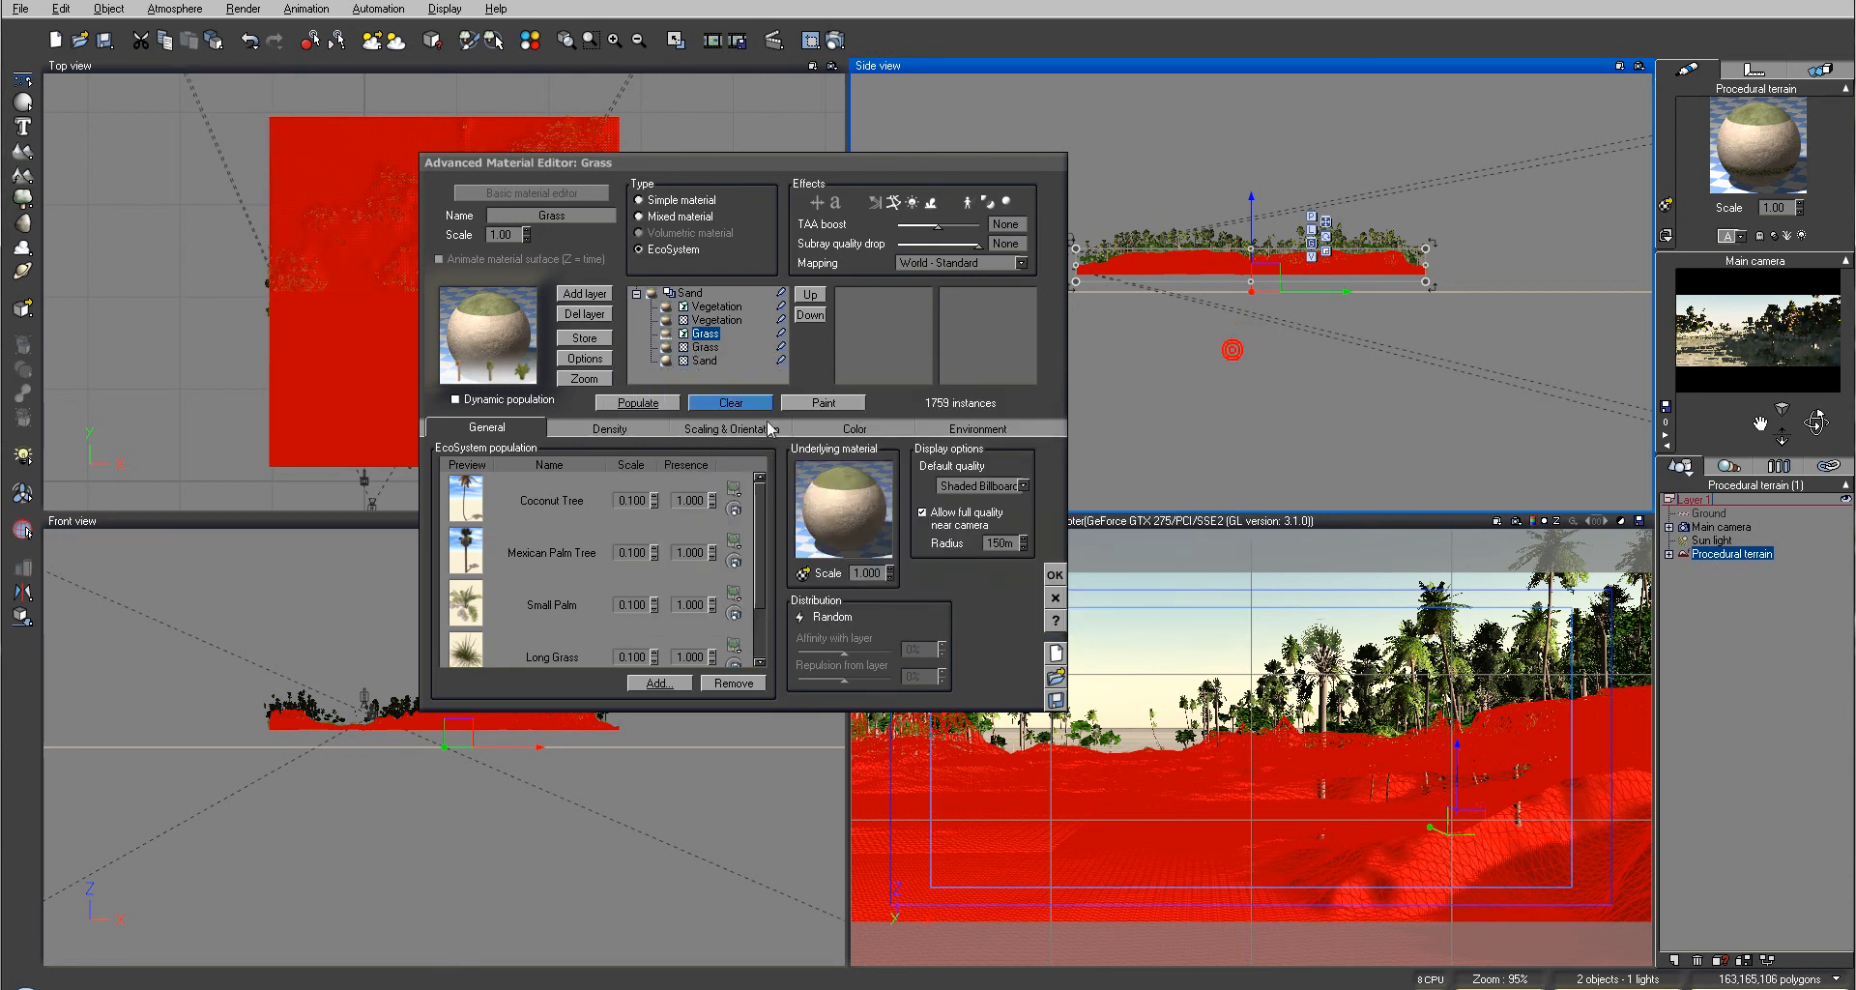
Set the Grass layer's lower altitude limit to 0.09 and its overall density to 70%, repopulating the EcoSystem
left_click(956, 428)
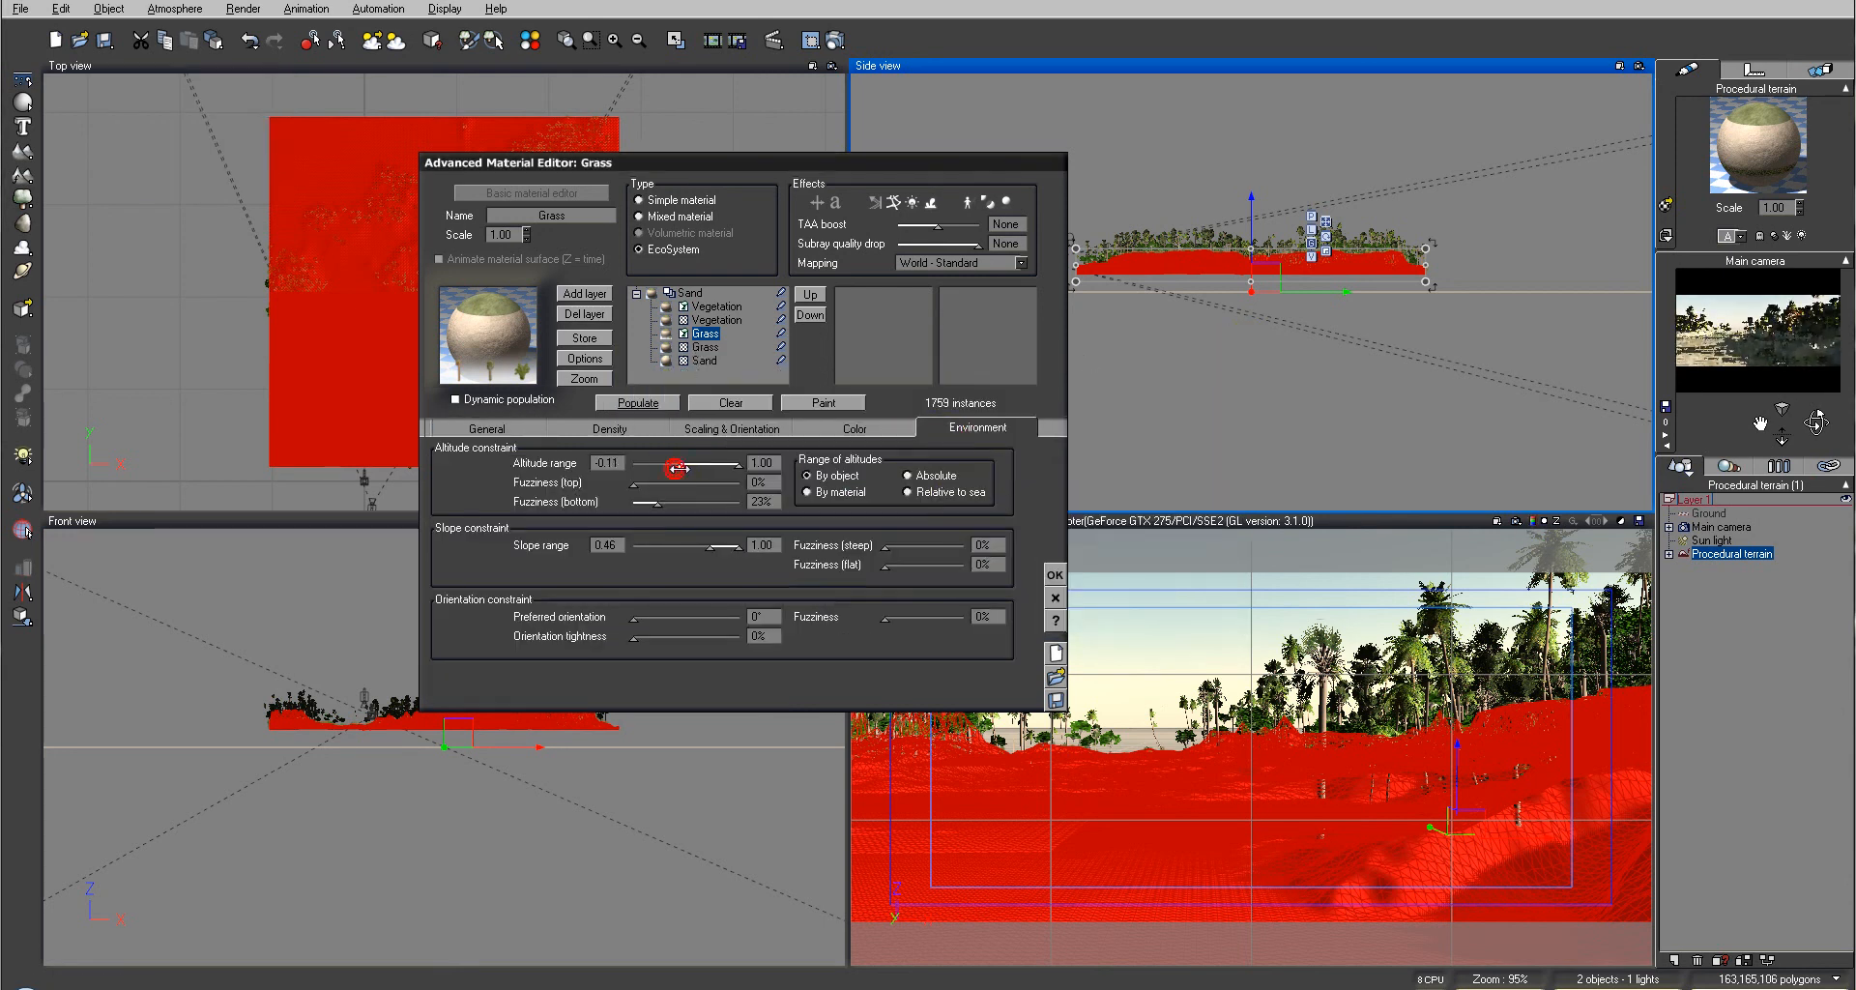
left_click(653, 405)
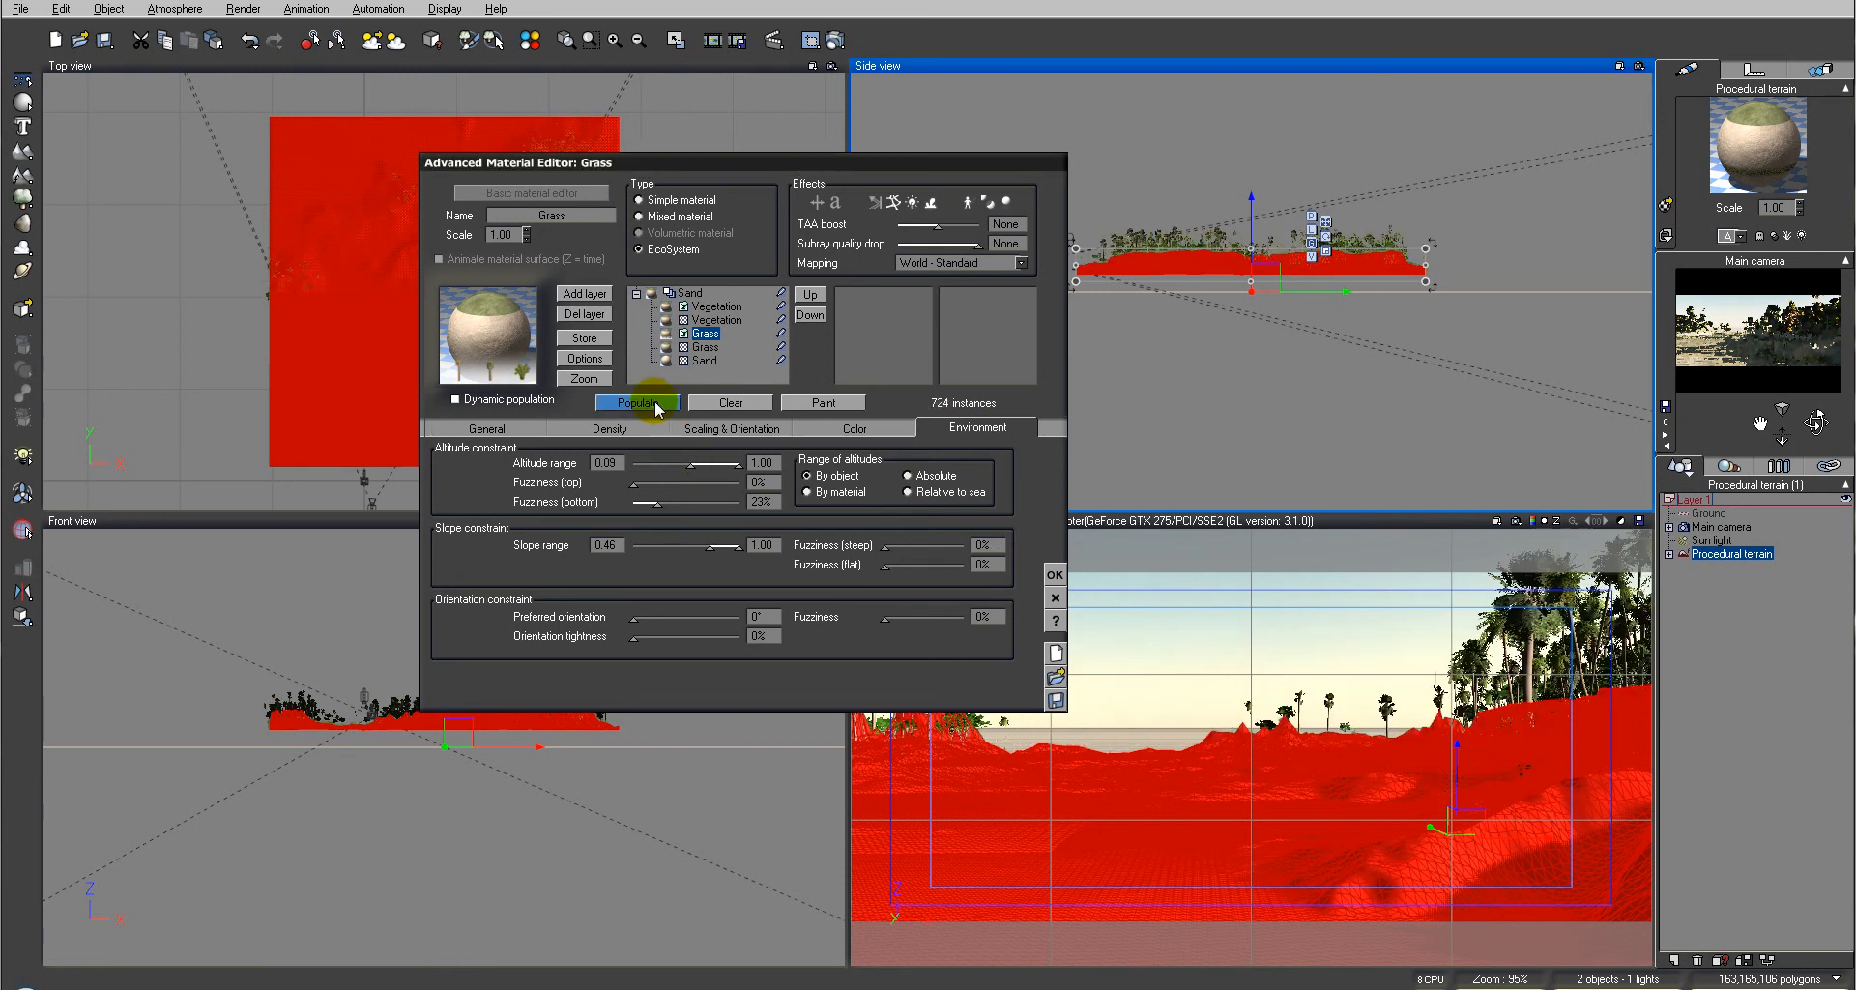
left_click(612, 429)
left_click_drag(541, 472, 569, 467)
left_click(638, 402)
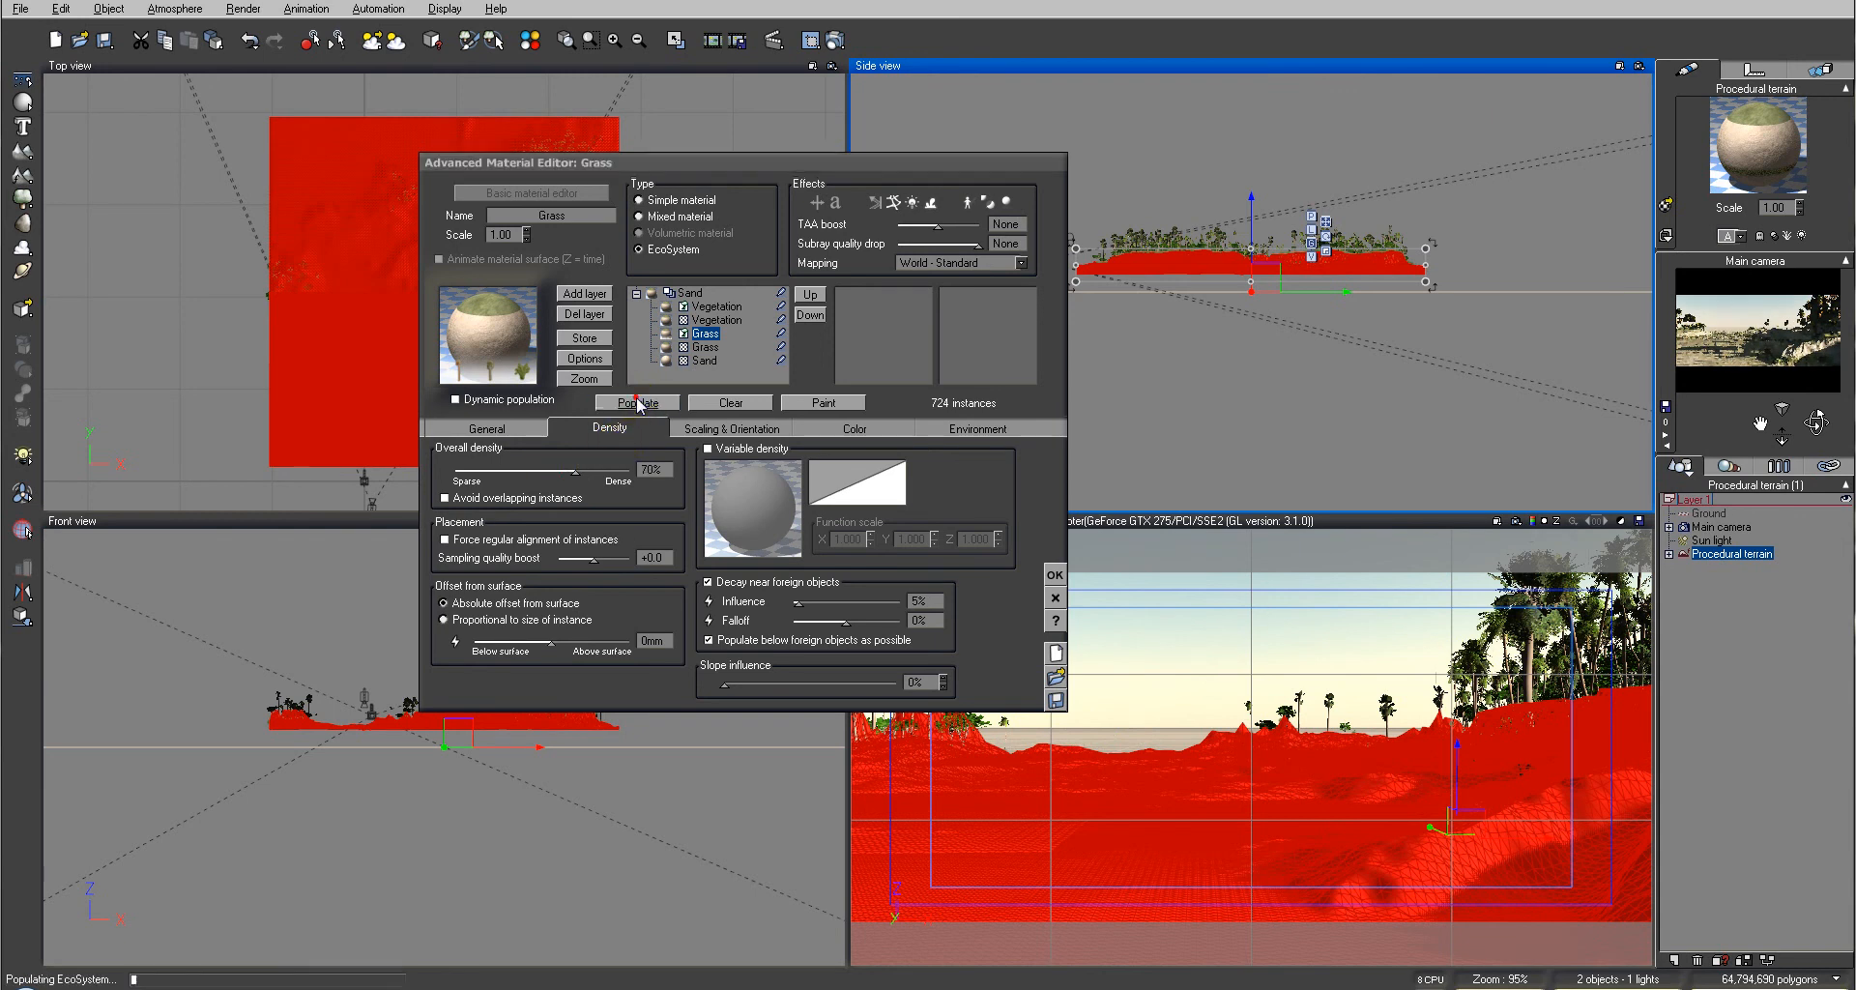
Render the repopulated terrain to check the new altitude limit and density, and close the render
left_click(834, 40)
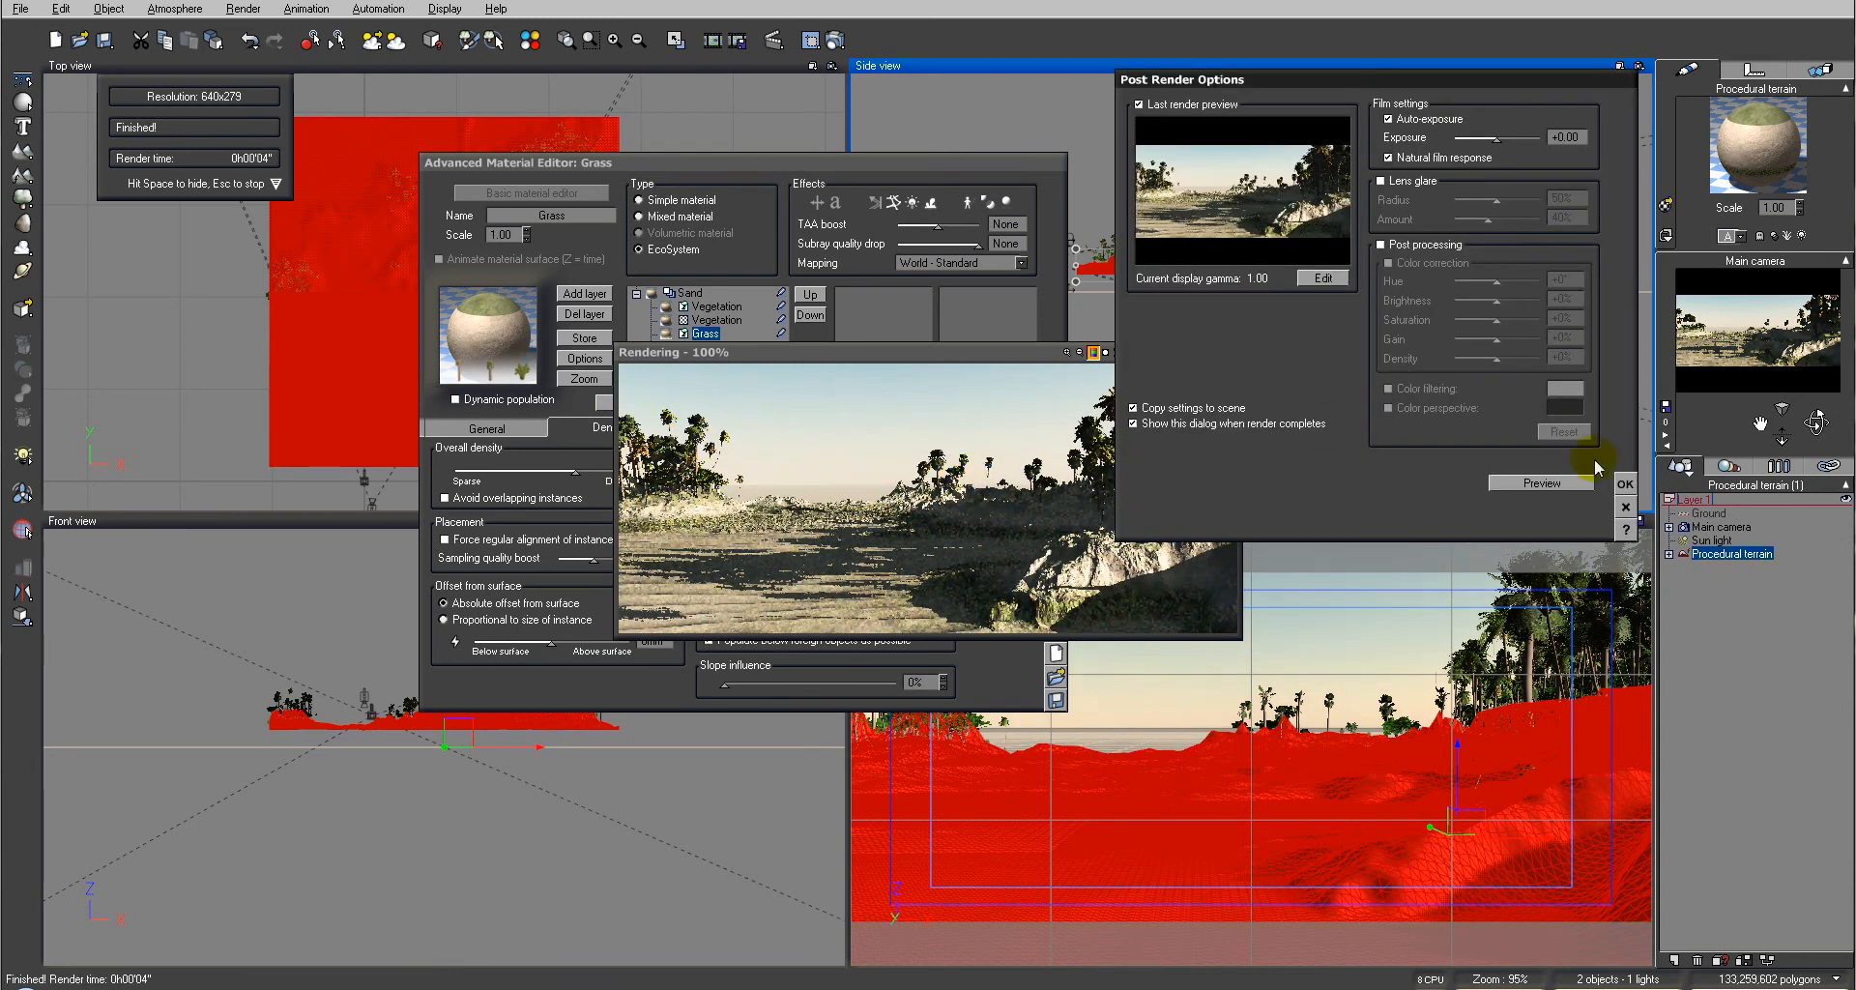
left_click(1628, 486)
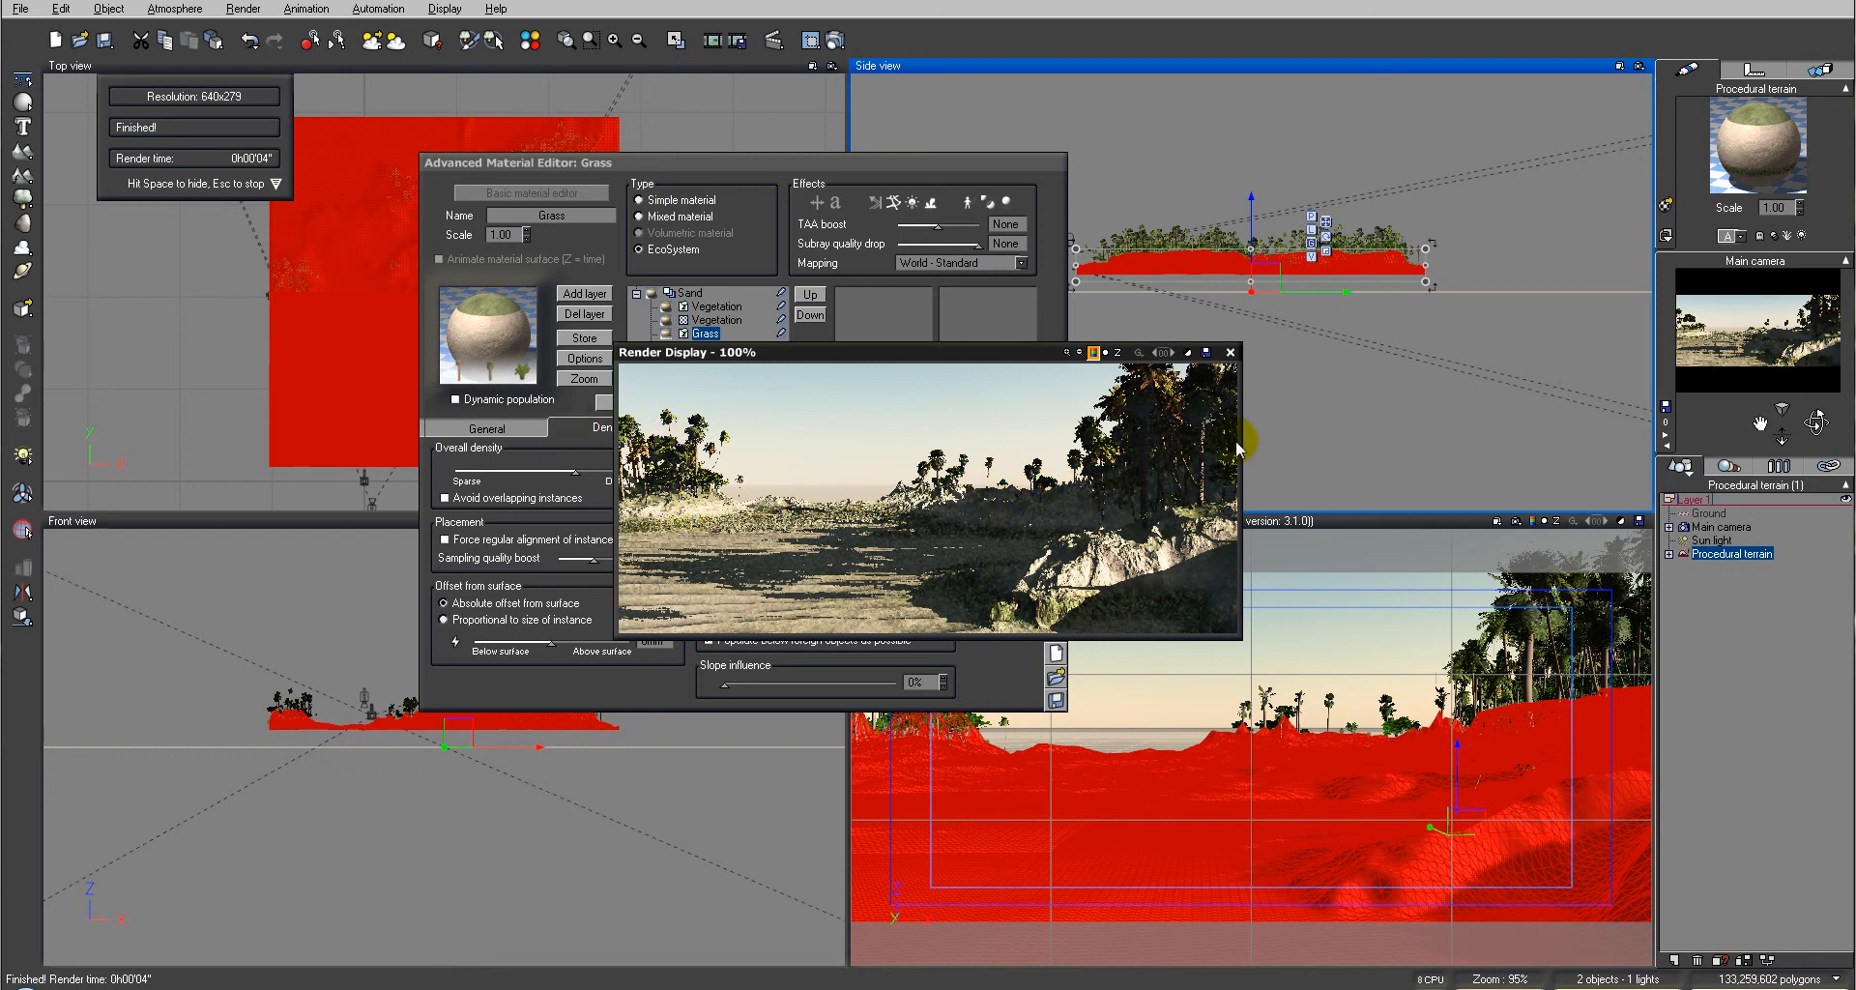
left_click(1230, 352)
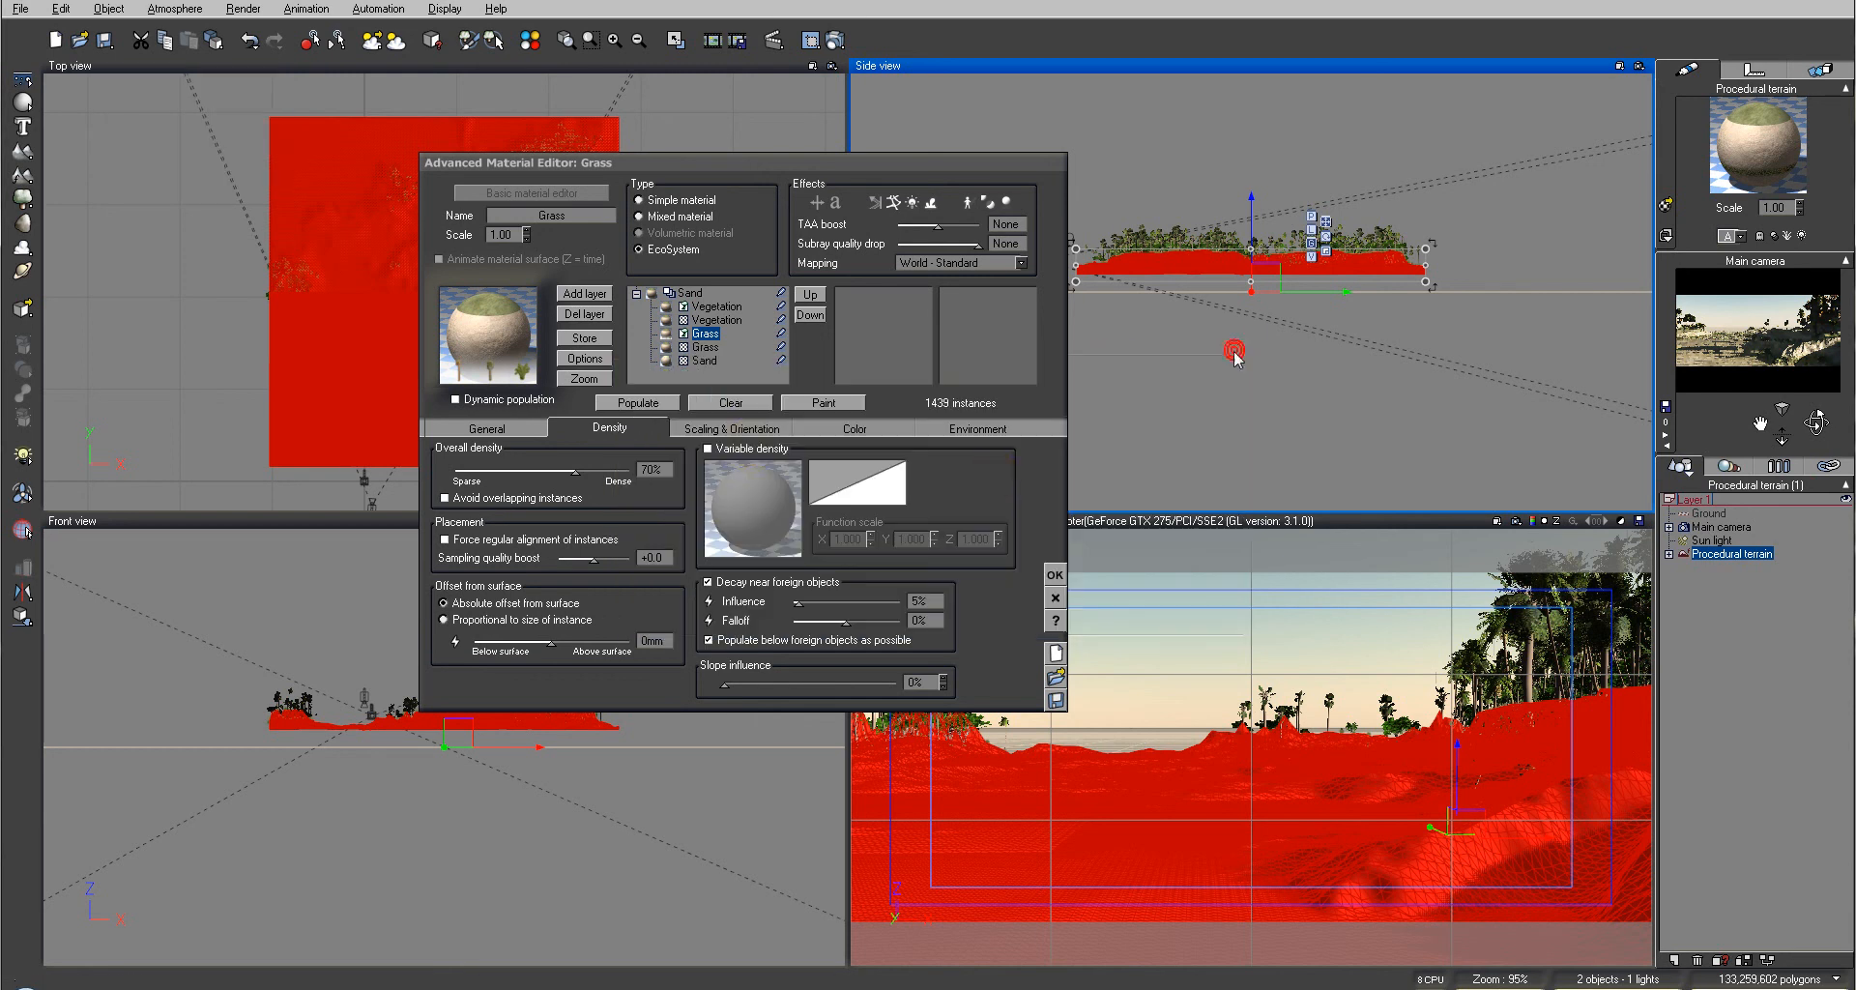
Accept the terrain material, add a Sea plane raised to the terrain's base, and check it in a render
left_click(728, 305)
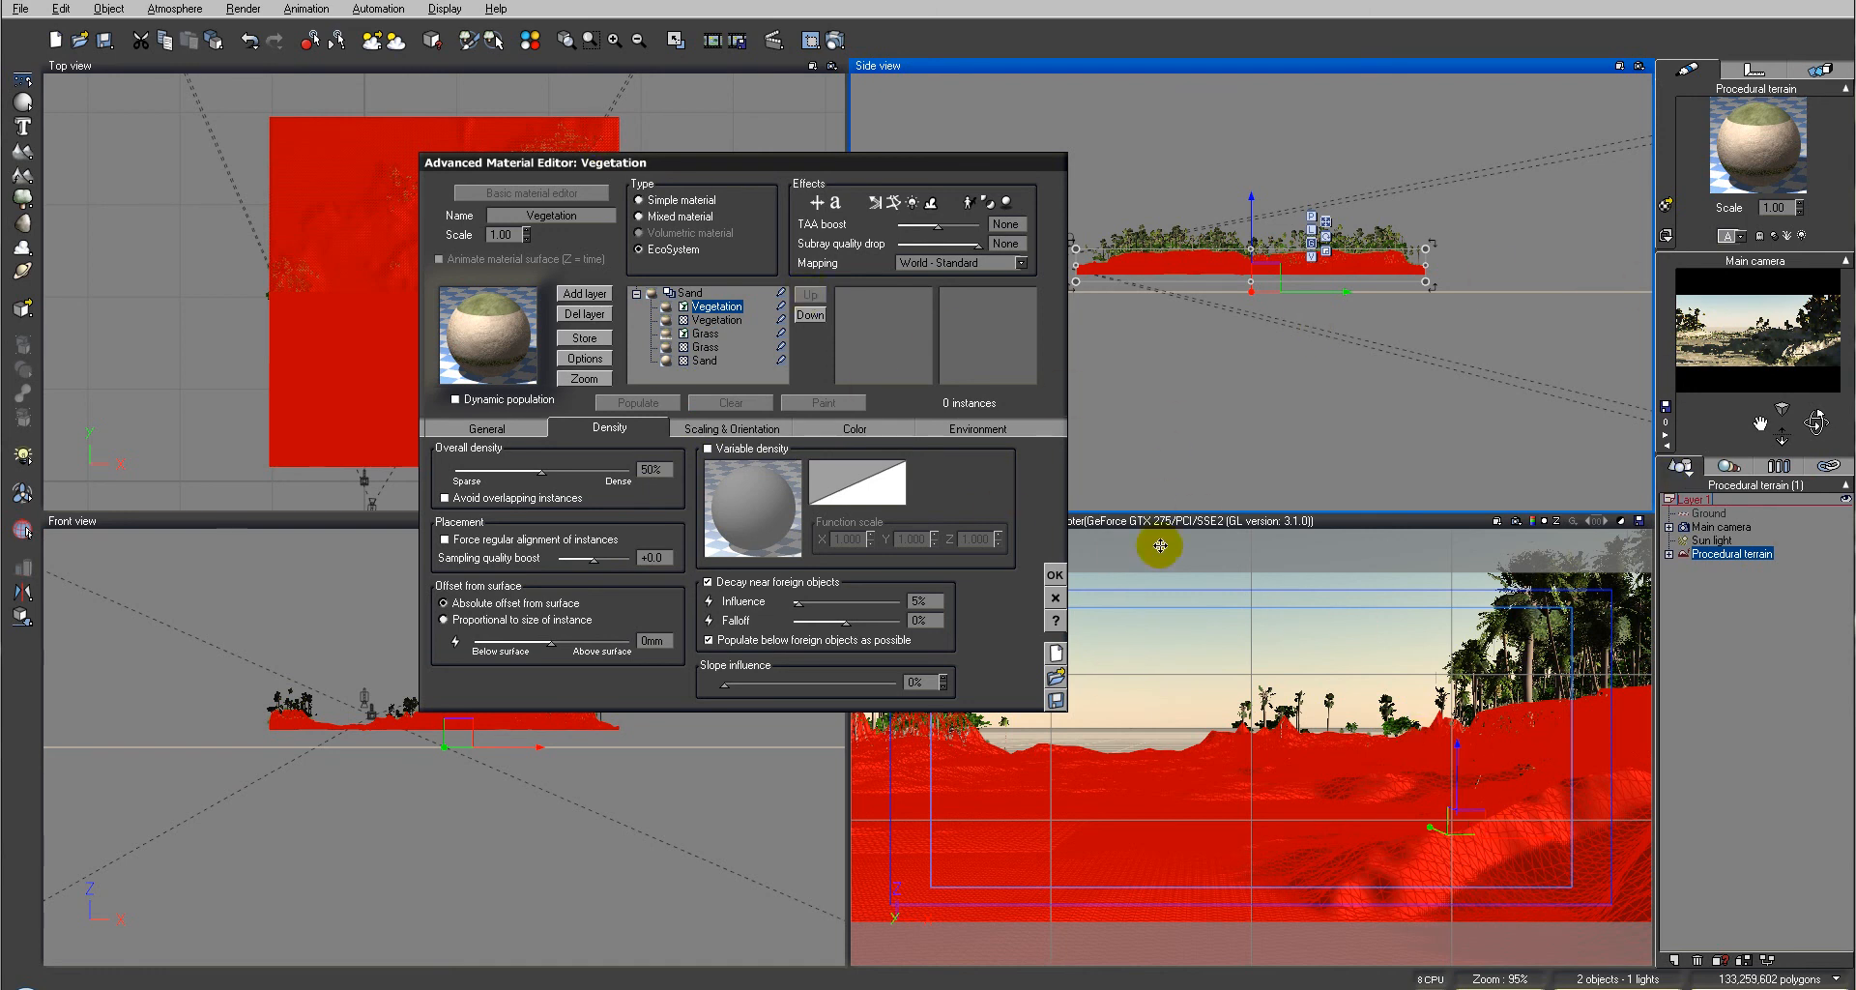
left_click(1055, 575)
left_click(23, 100)
left_click_drag(1254, 250, 1255, 230)
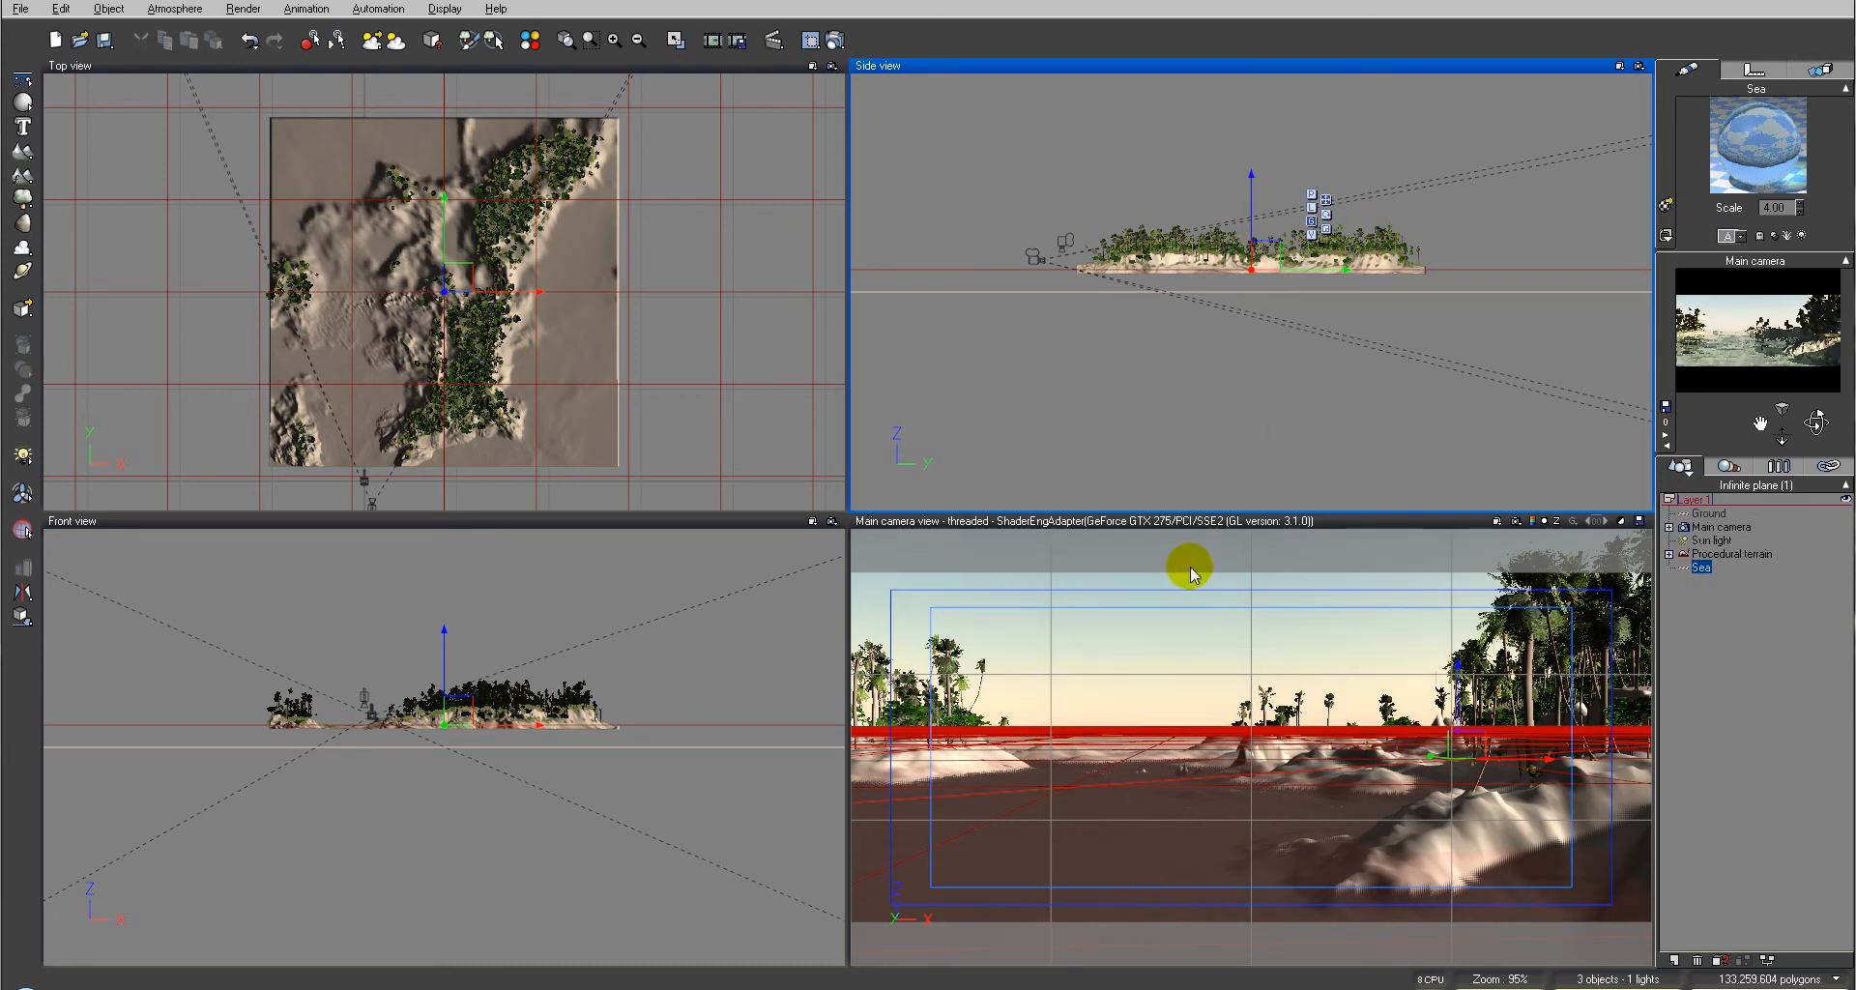
left_click(834, 39)
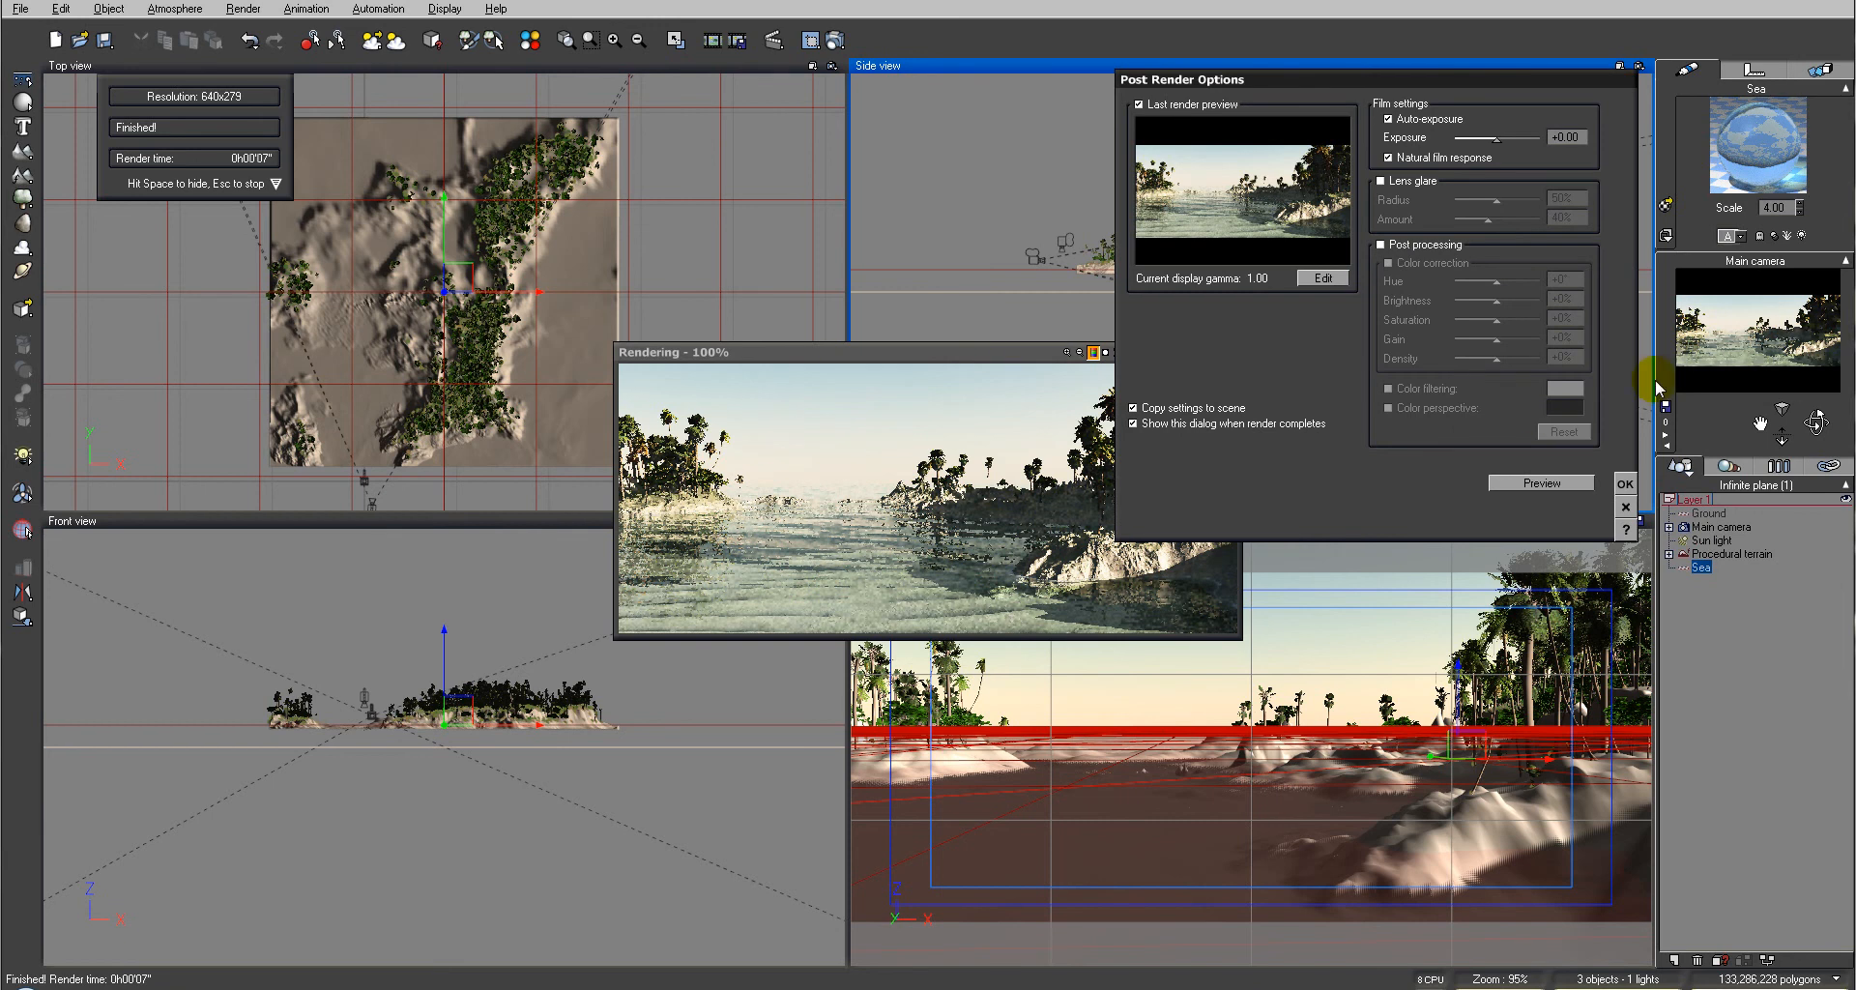
left_click(1626, 486)
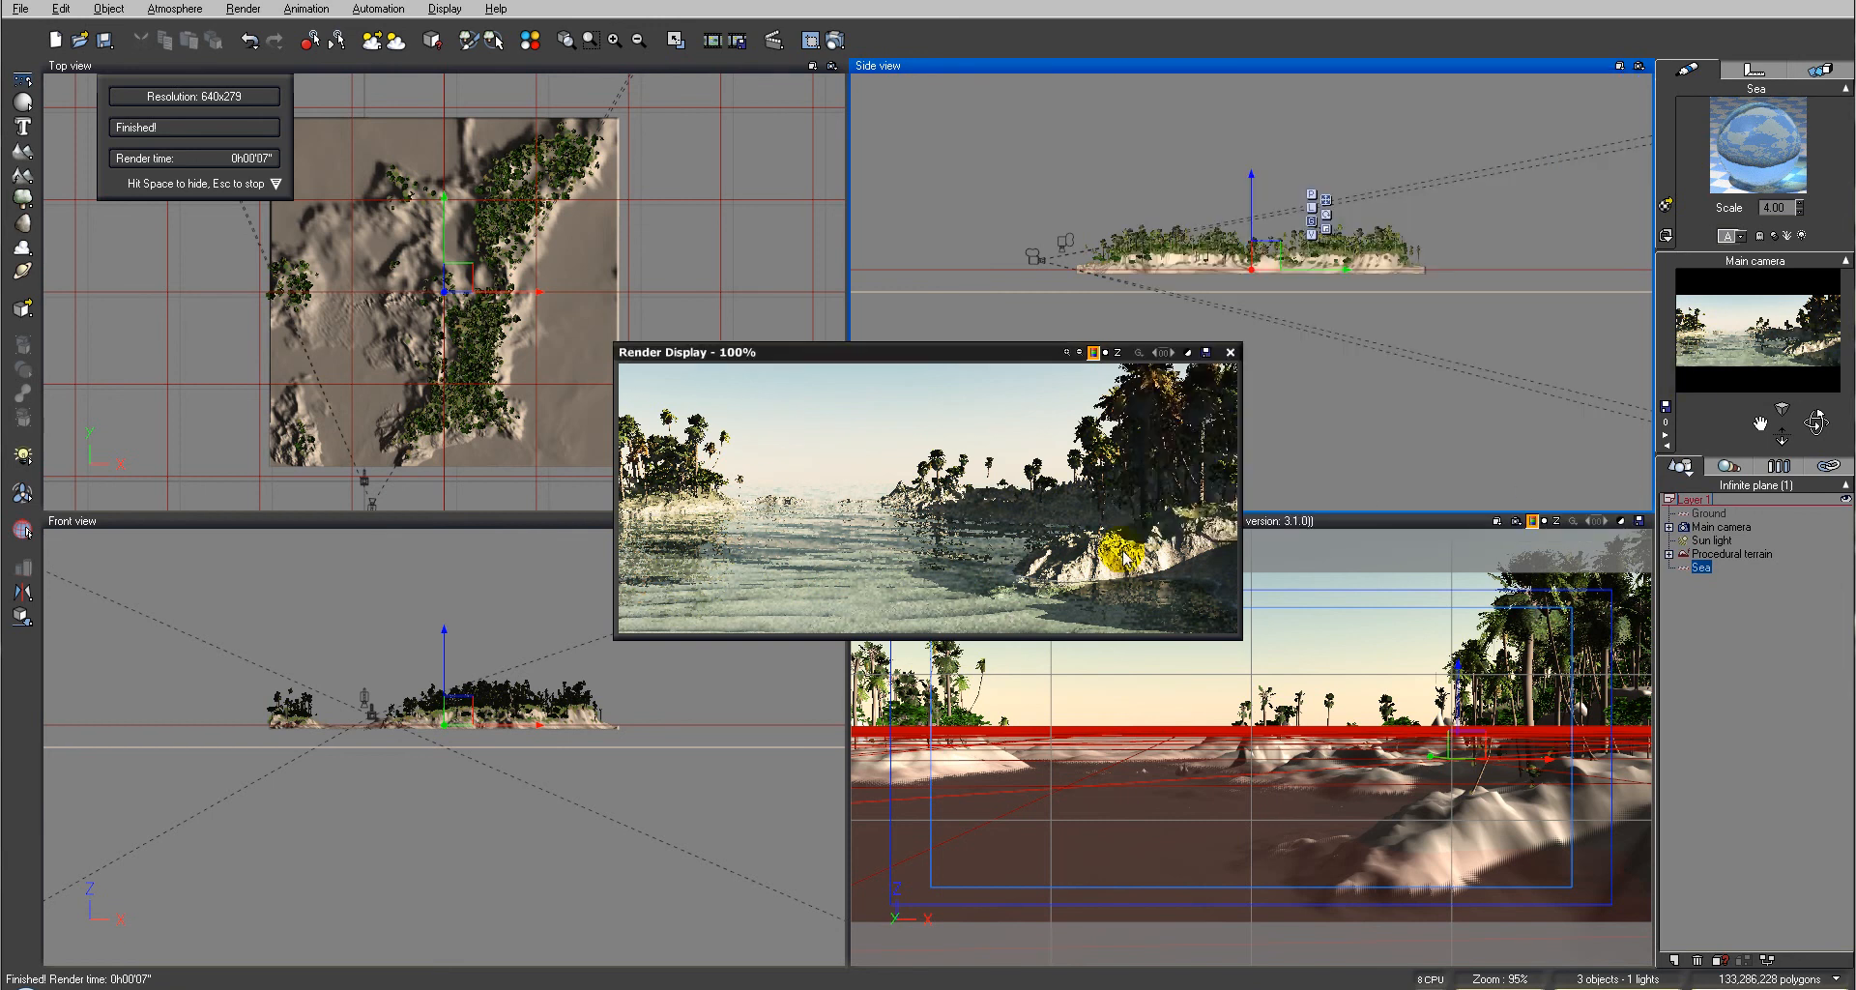